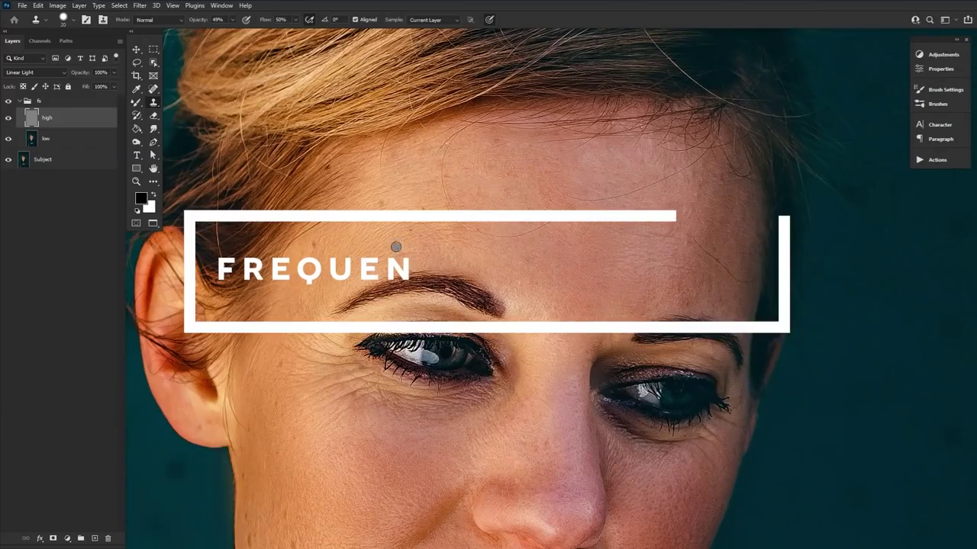
Step: Set the Clone Stamp opacity to 100% and look over the skin on the woman's face
key(0)
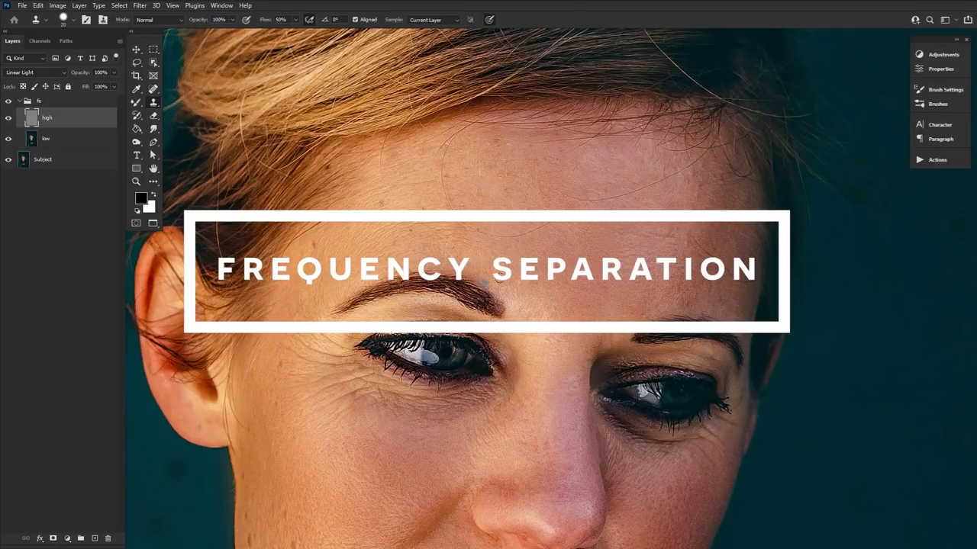
scroll(557, 364, down, 4)
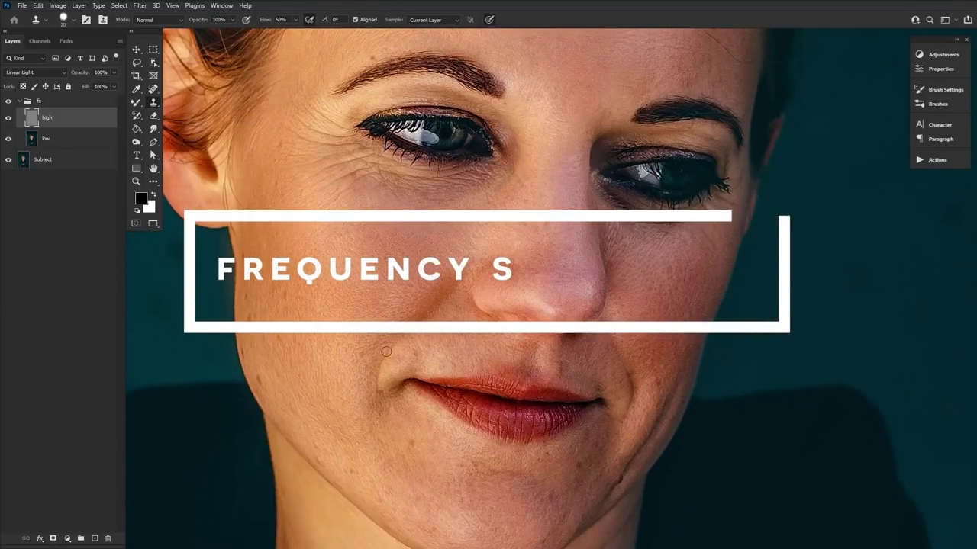
scroll(653, 216, up, 4)
scroll(502, 448, down, 2)
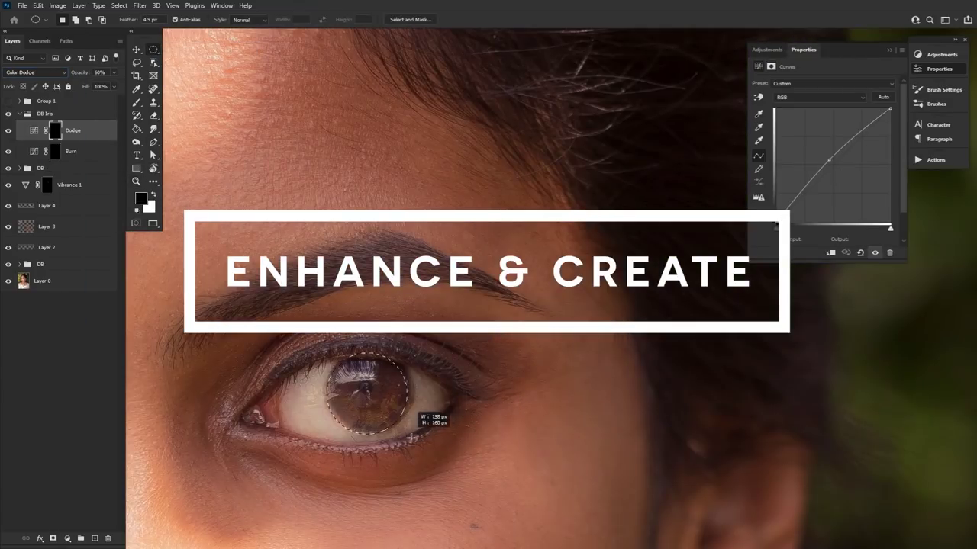
Step: Mask the DB Iris group with the iris selection and brush white on the Burn layer's mask near the iris's upper edge
click(63, 114)
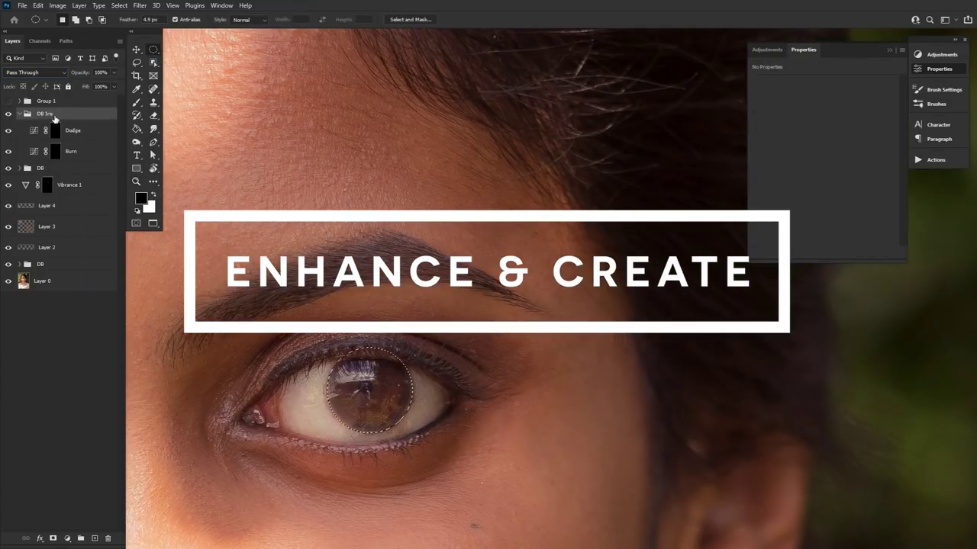
click(52, 539)
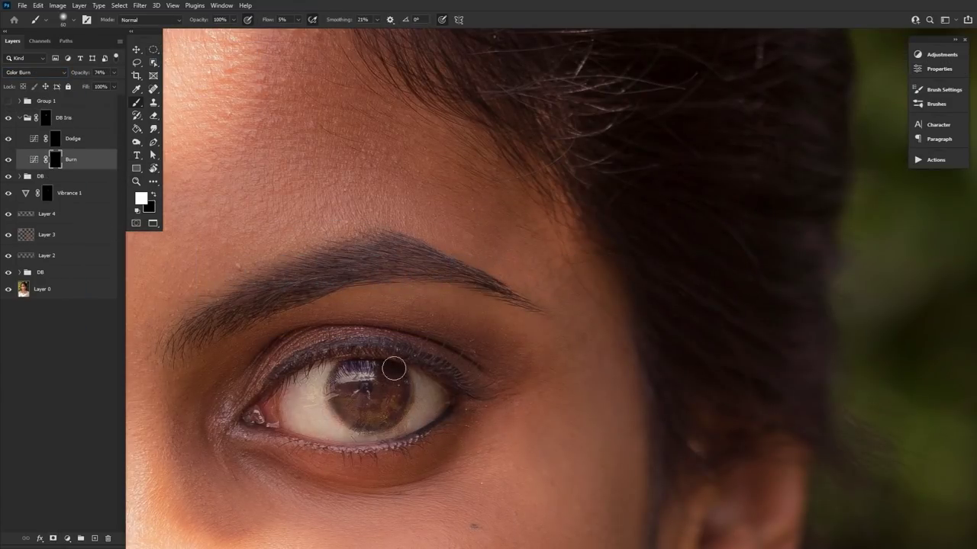
drag(394, 368, 412, 359)
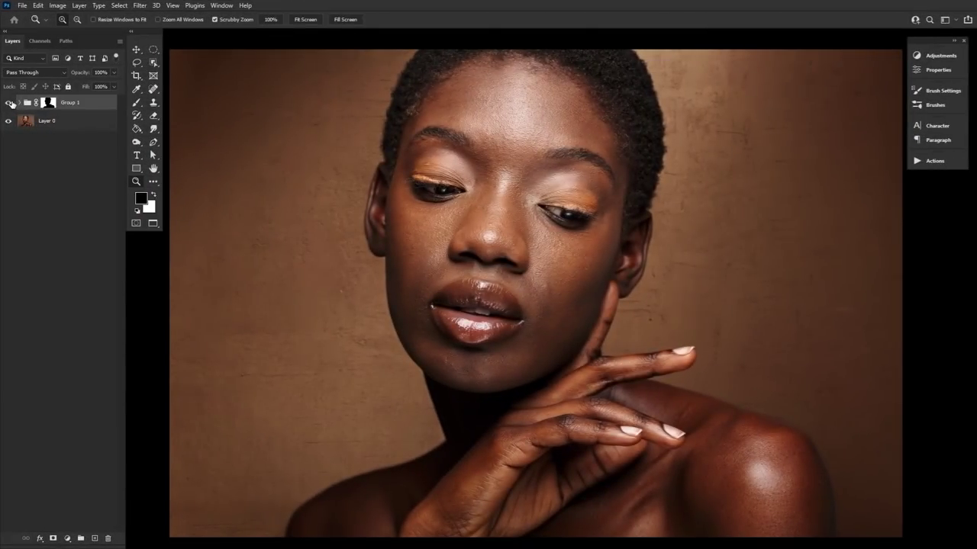
Step: Hide and show Group 1 to compare the portrait's background with and without the texture
click(9, 102)
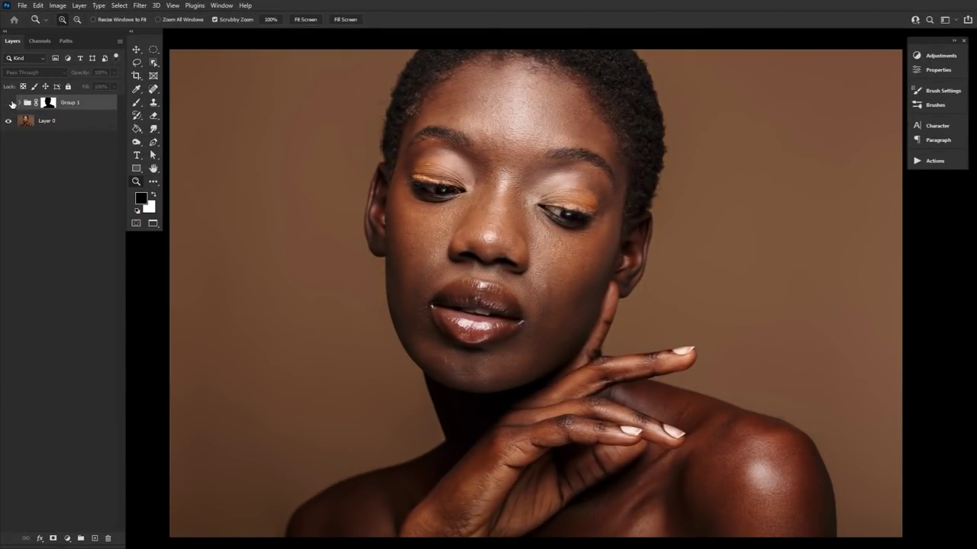
click(10, 102)
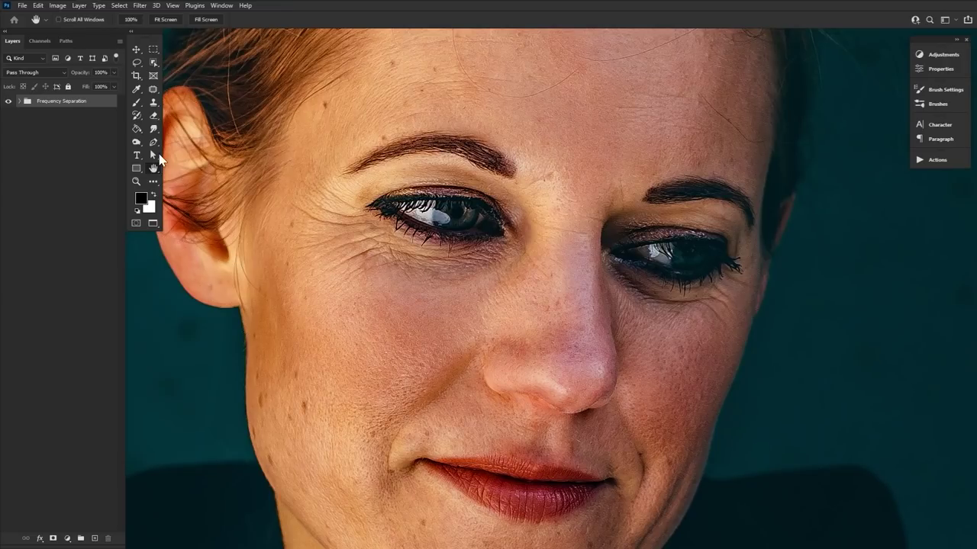
Step: Expand the Frequency Separation group and examine the HF and LF layers separately by toggling their visibility
click(19, 101)
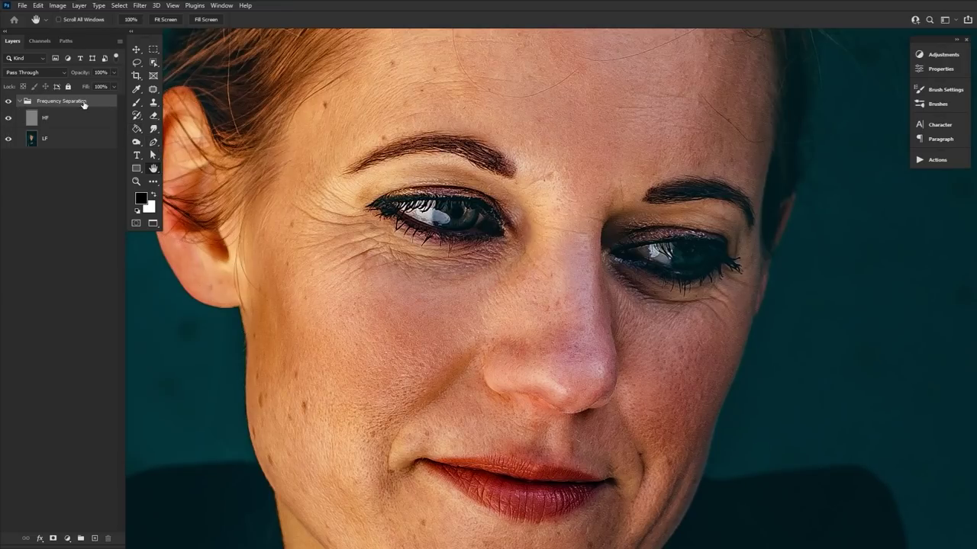
click(9, 119)
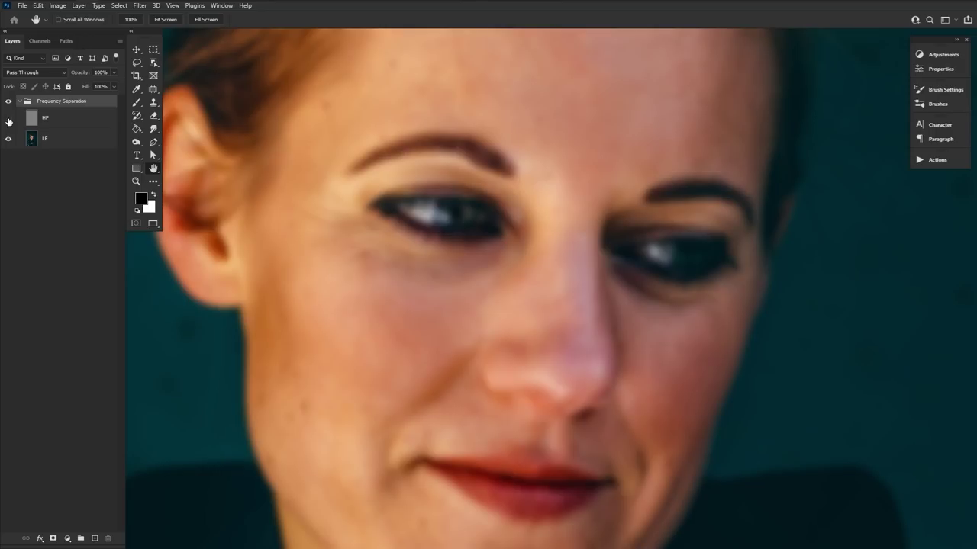
click(9, 119)
click(9, 138)
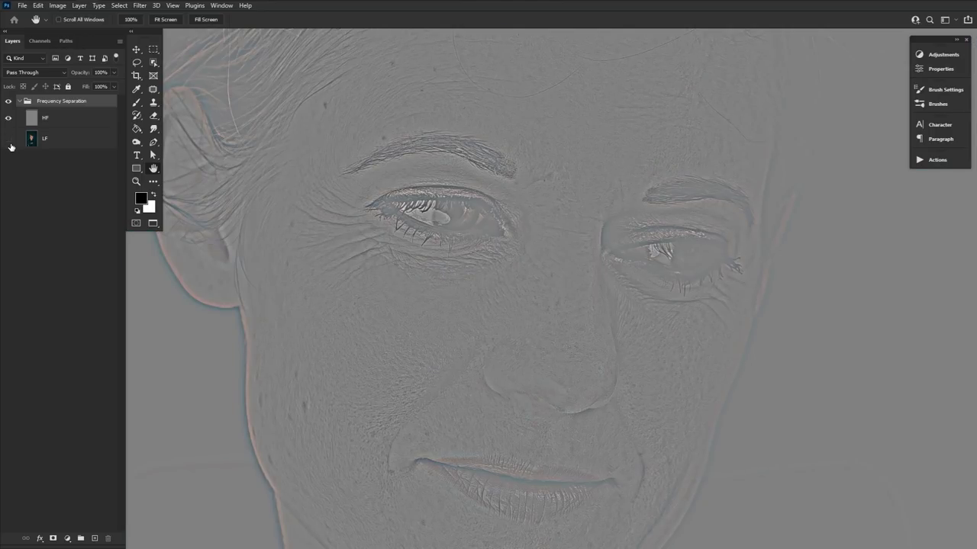
click(10, 141)
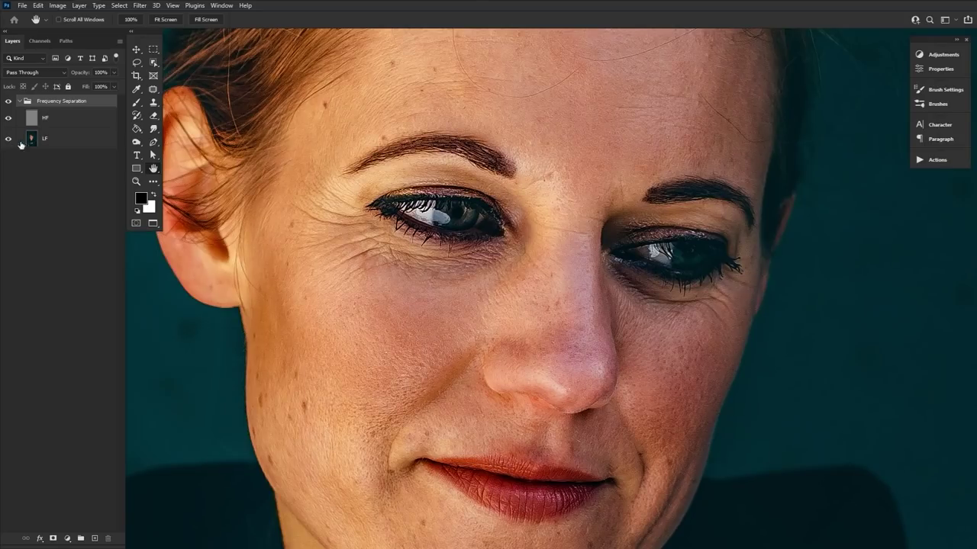
click(90, 122)
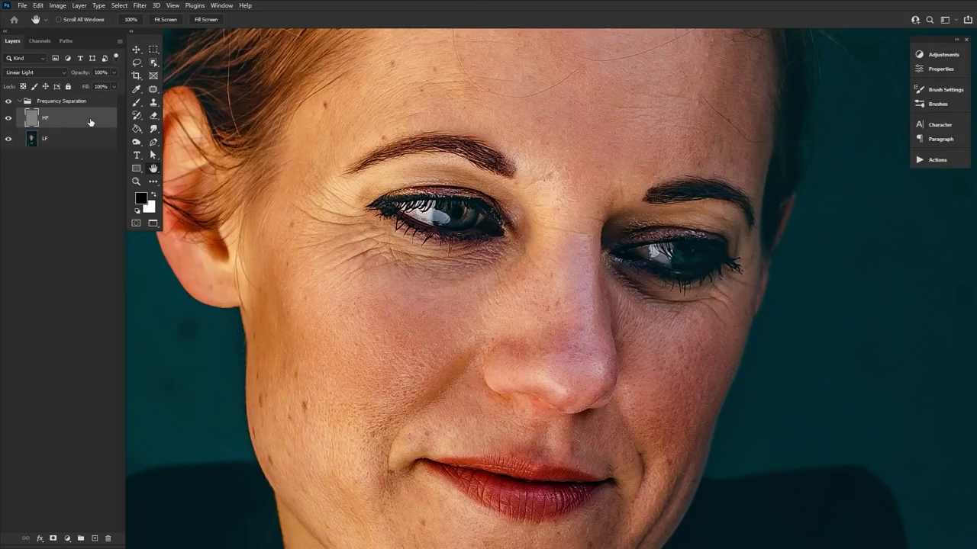
click(84, 146)
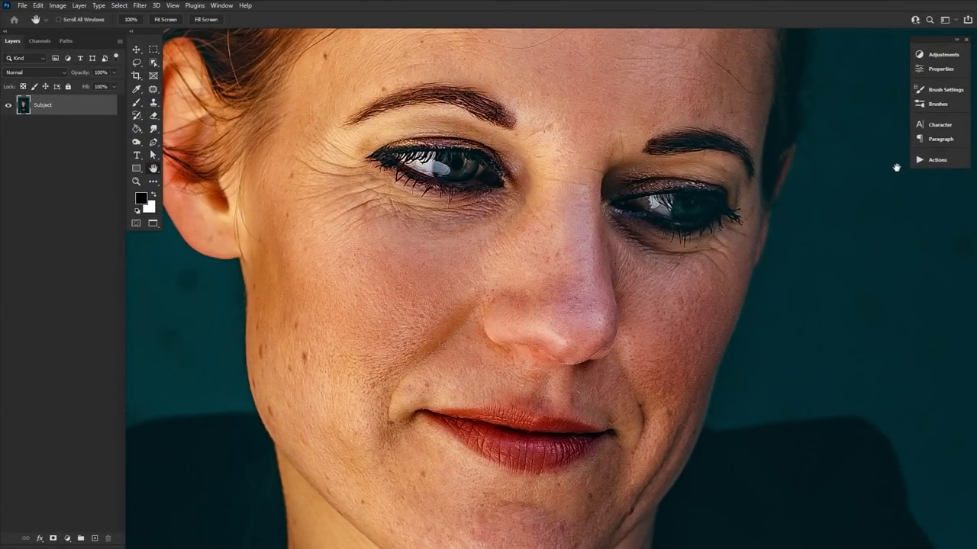
Step: Create a new action set named Frequency Separation
click(948, 163)
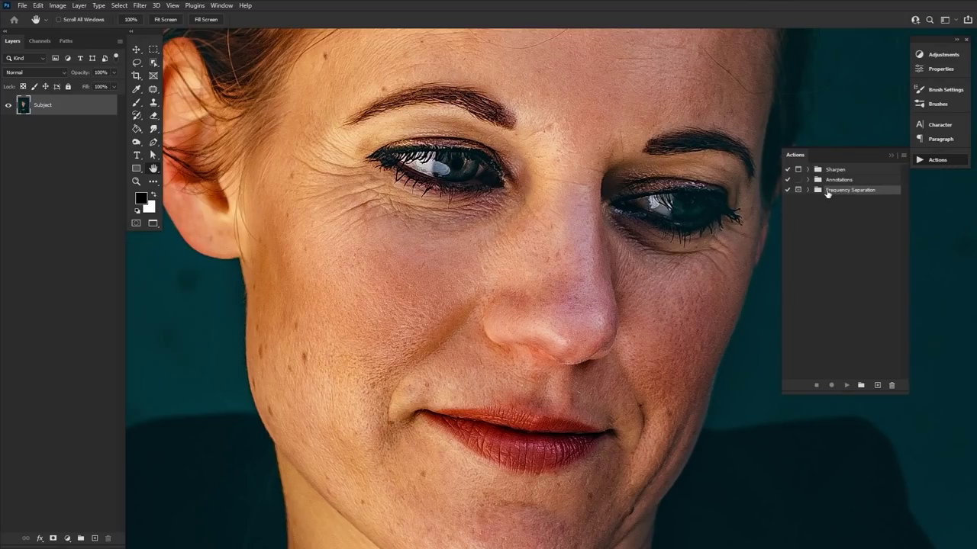
click(221, 5)
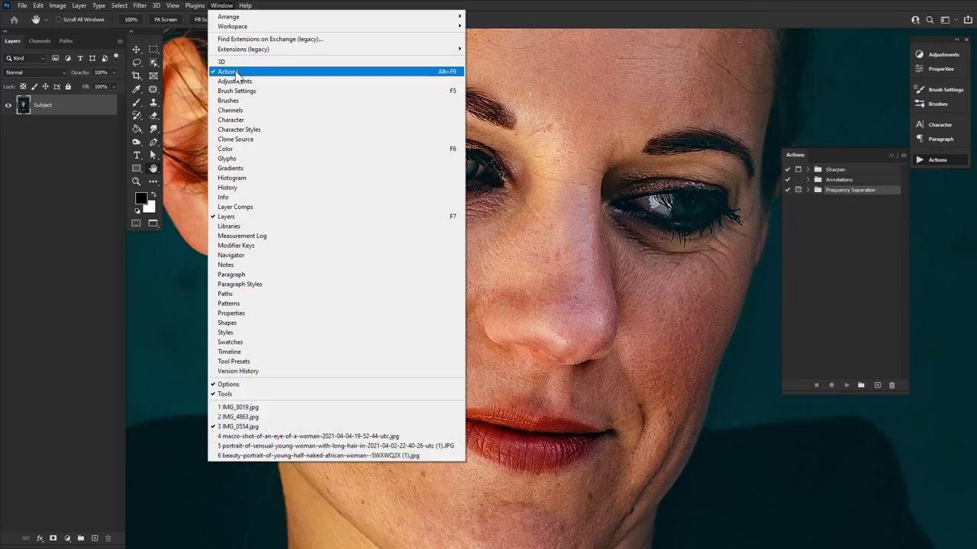
click(222, 5)
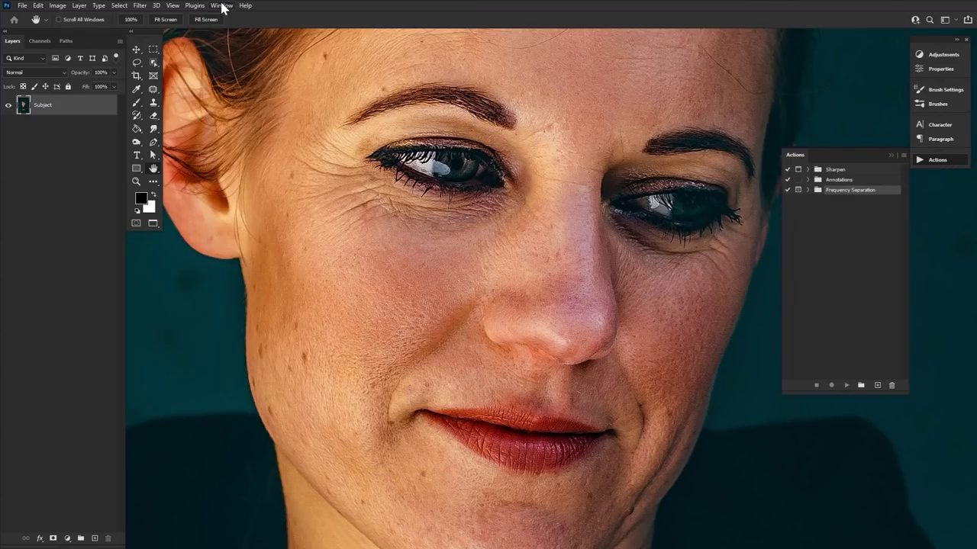
click(861, 386)
right_click(447, 273)
click(391, 315)
click(554, 276)
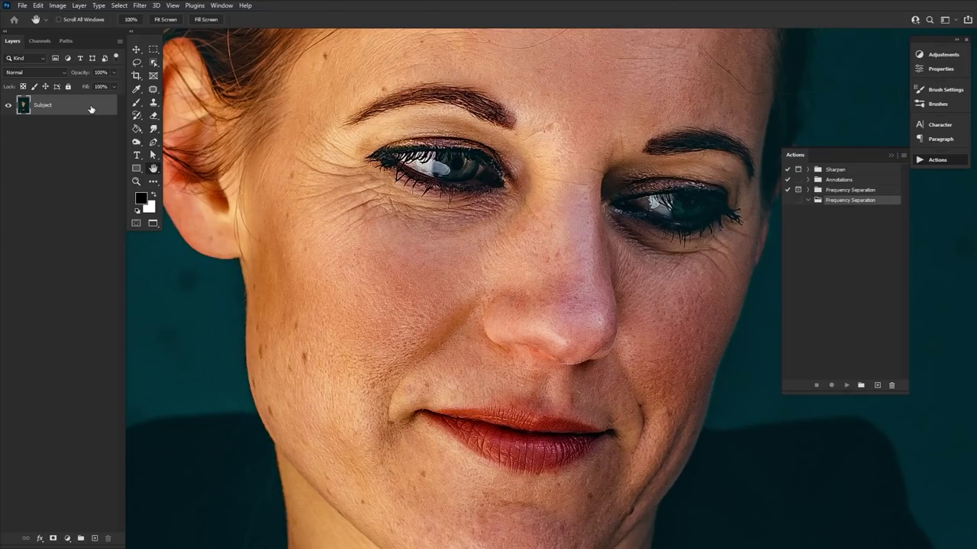
Step: Create a new action named Frequency Separation in the Frequency Separation set and start recording it
click(877, 386)
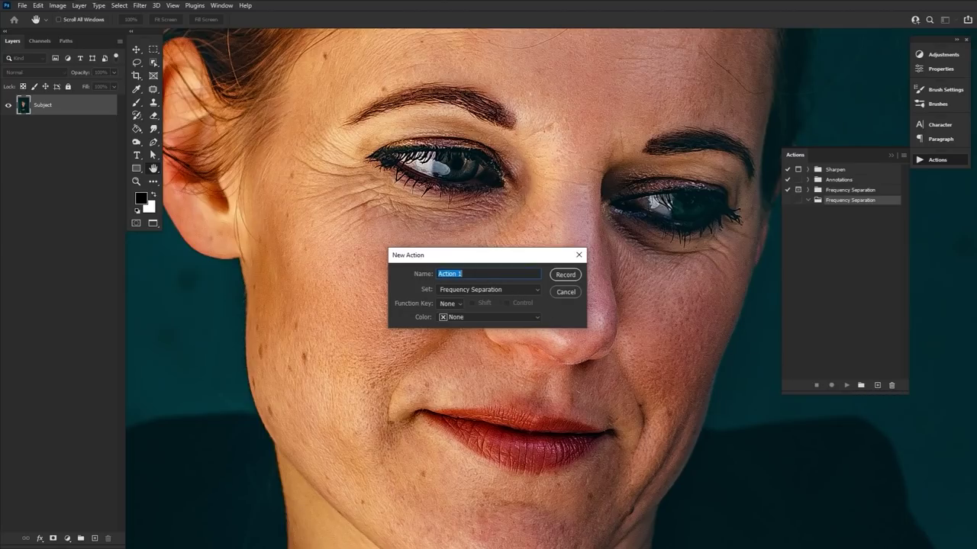
right_click(458, 273)
click(374, 315)
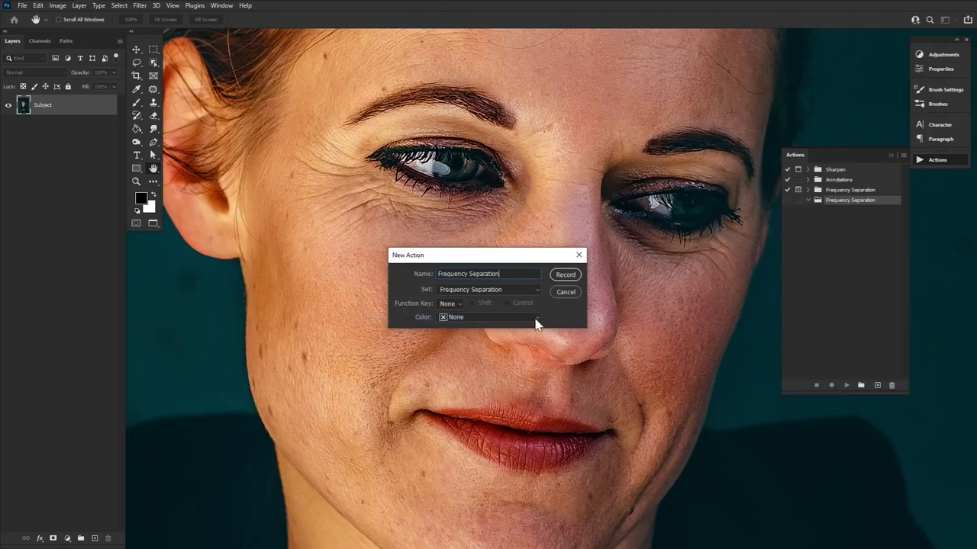
click(568, 276)
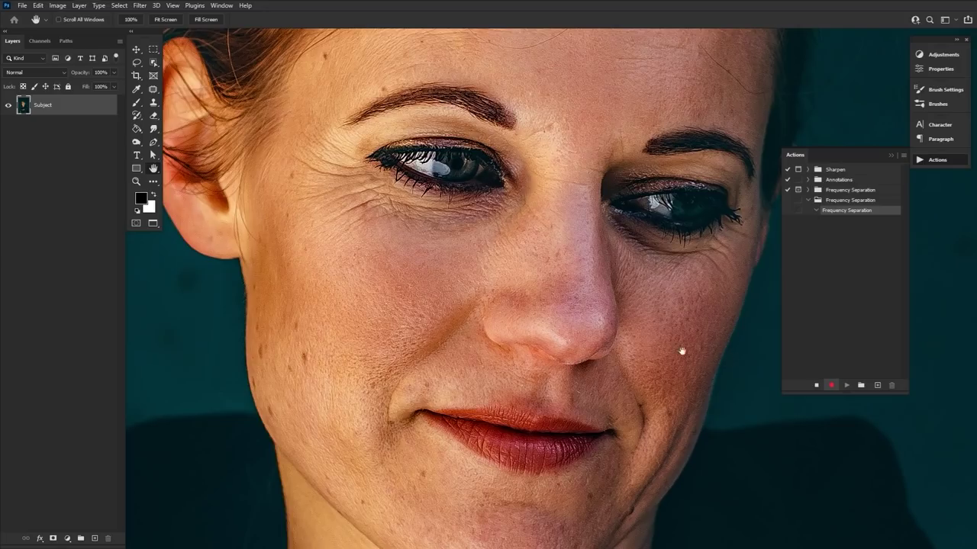
Step: Duplicate the Subject layer and name the copy low
key(ctrl+j)
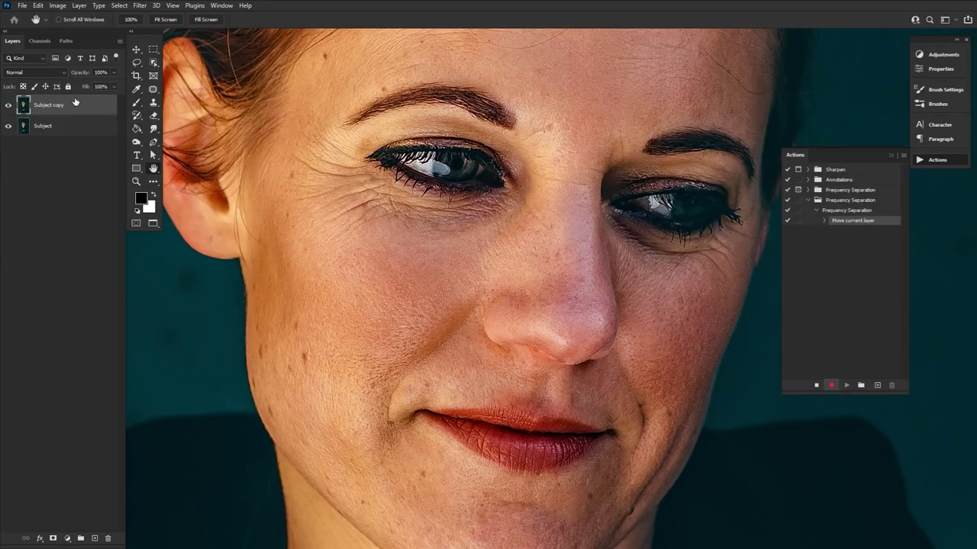
double_click(55, 107)
key(BackSpace)
text(low)
key(Return)
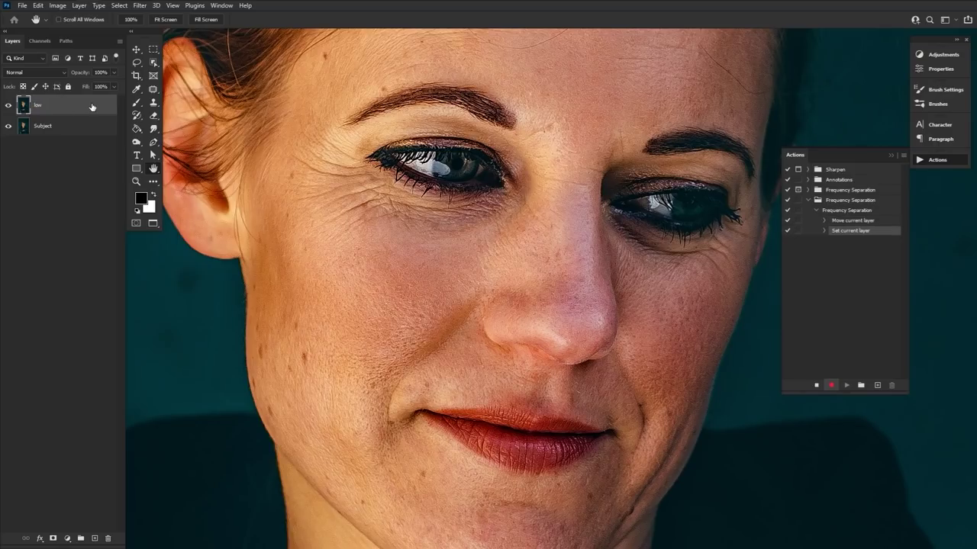
Step: Duplicate the low layer and name the new copy high
alt+drag(92, 111, 76, 104)
double_click(46, 105)
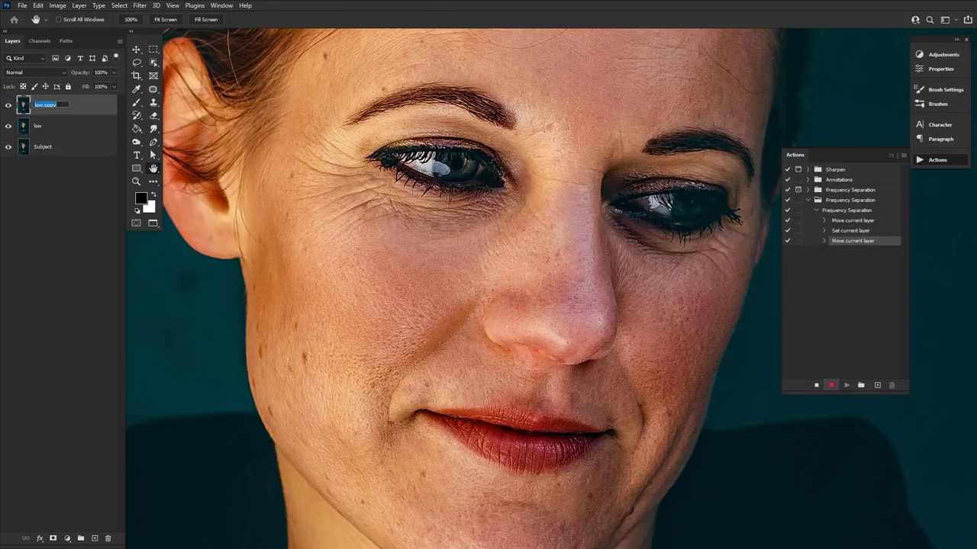
text(high)
key(Return)
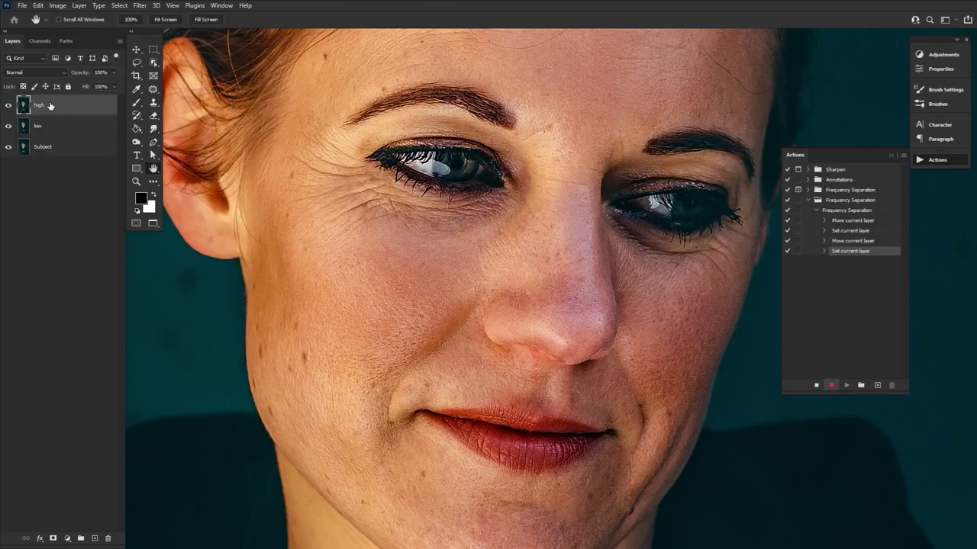
Step: Hide the high layer and apply a Gaussian Blur to the low layer, strong enough to smooth away the fine skin texture
click(9, 107)
click(79, 128)
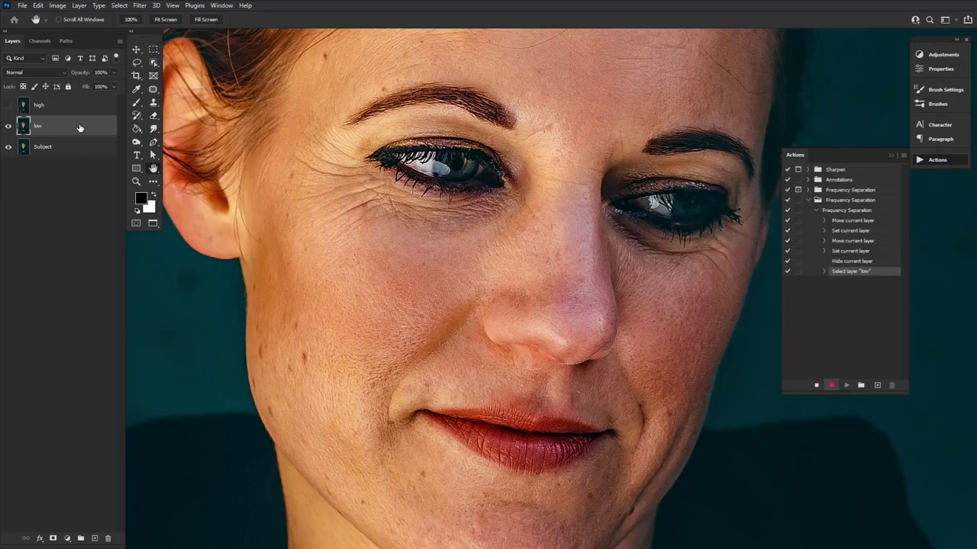
click(140, 6)
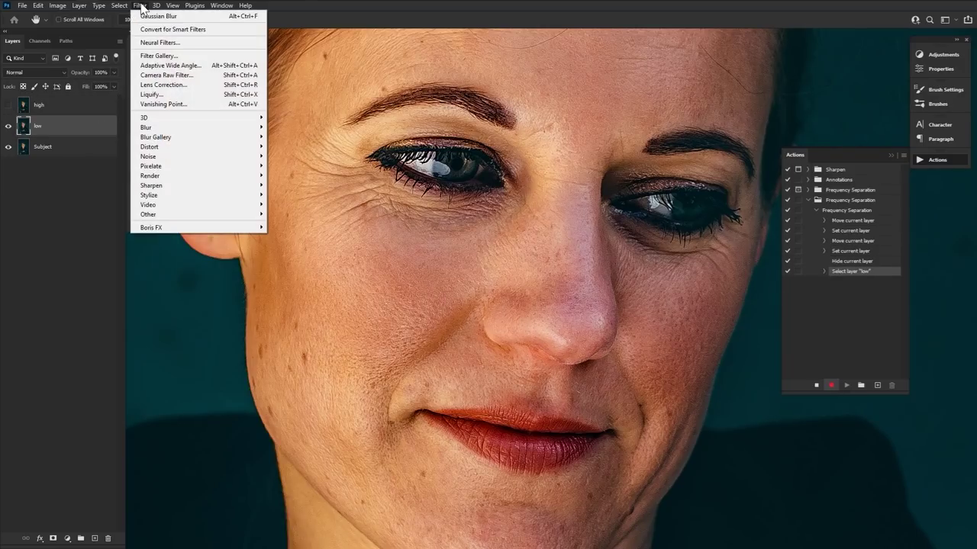
mouse_move(203, 127)
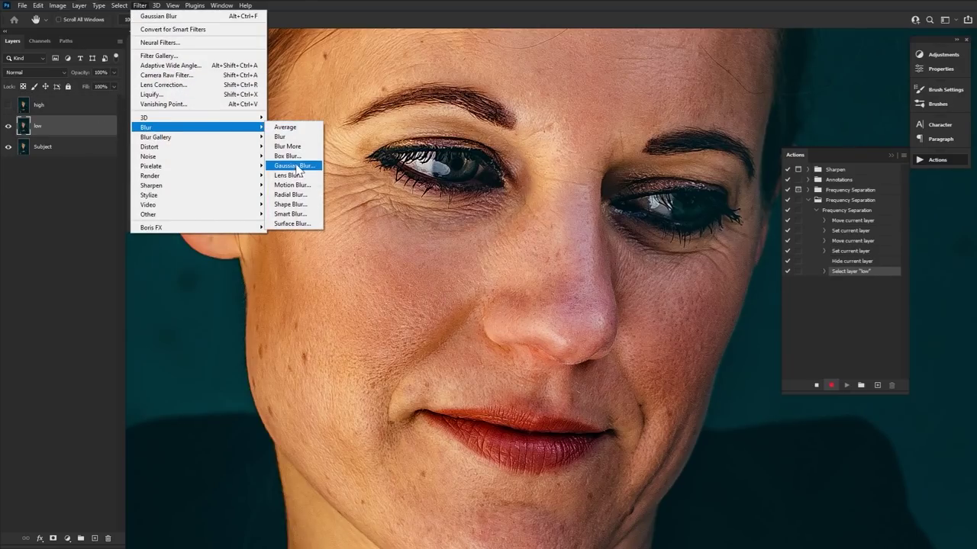
click(295, 166)
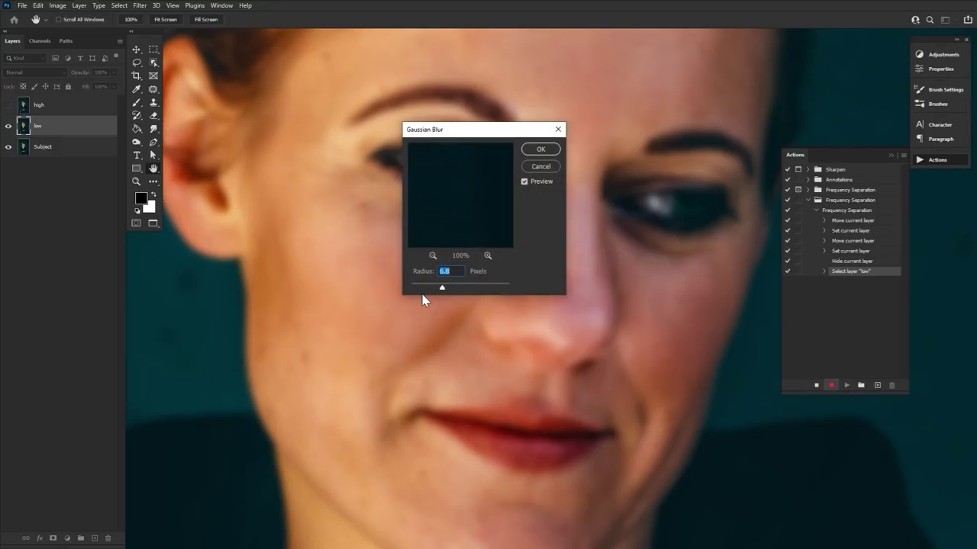
drag(442, 290, 441, 289)
click(537, 188)
click(538, 188)
drag(440, 286, 443, 292)
click(541, 148)
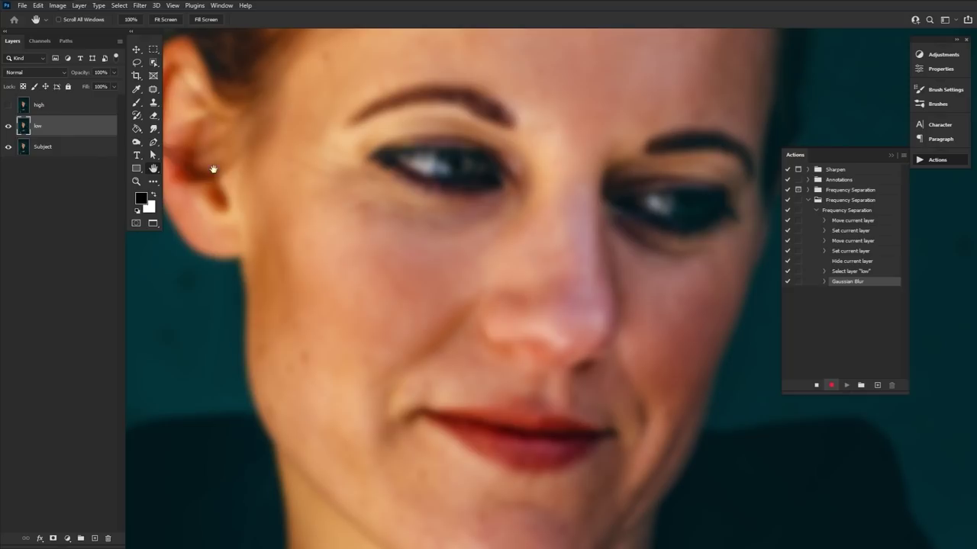
Step: Show the high layer and run Apply Image on it with source layer low, channel RGB, Subtract blending, 100% opacity, scale 2 and offset 128
click(10, 105)
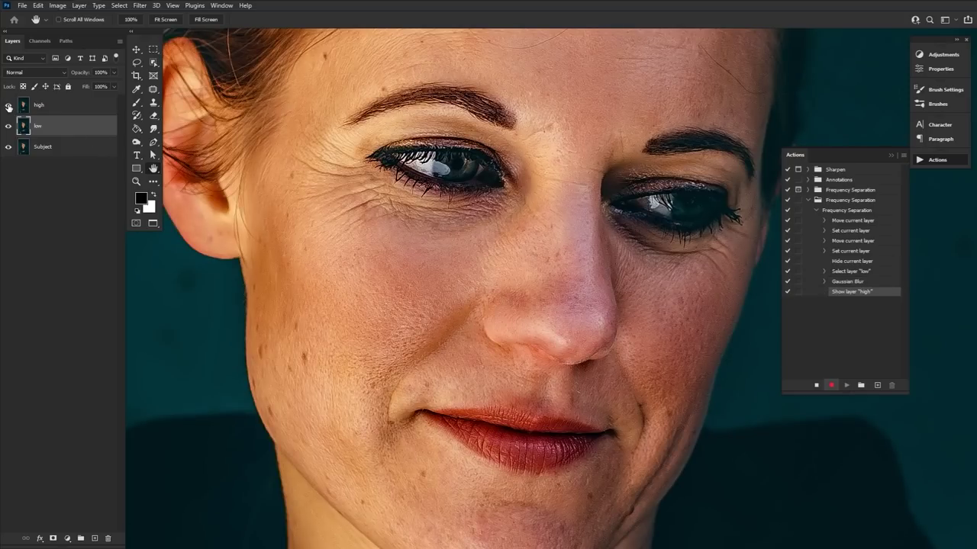
click(65, 107)
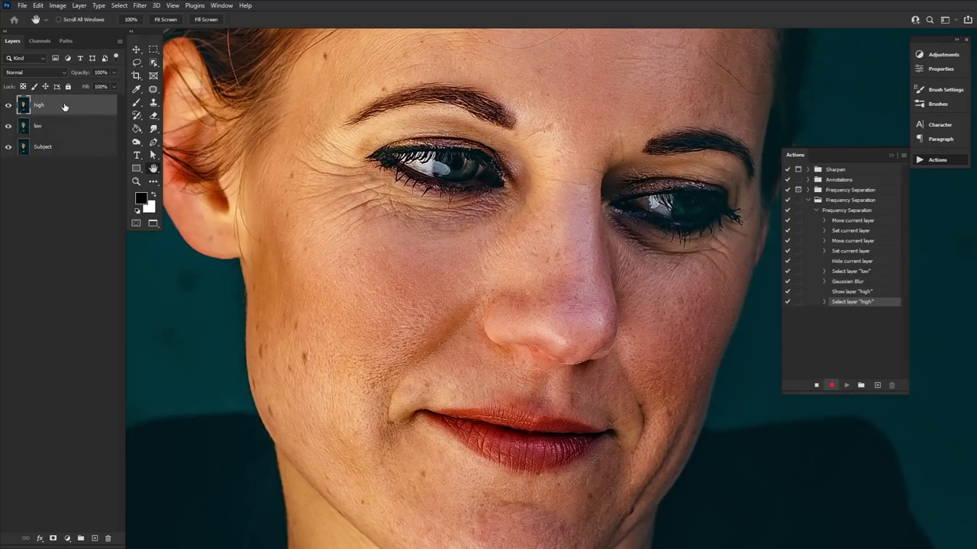
click(61, 6)
click(80, 146)
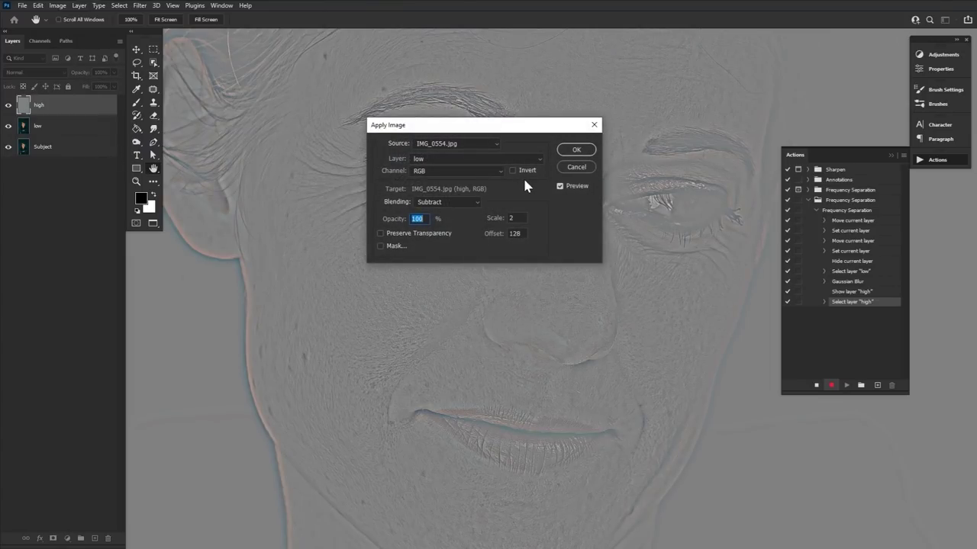
click(536, 154)
click(518, 195)
click(447, 203)
click(441, 203)
click(576, 149)
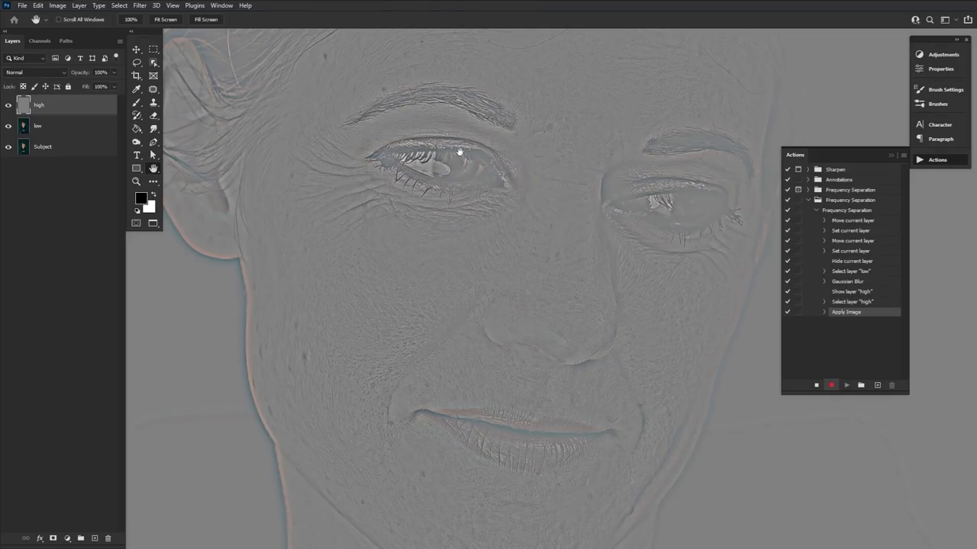
Step: Set the high layer's blend mode to Linear Light and group the high and low layers under the name fs
click(50, 72)
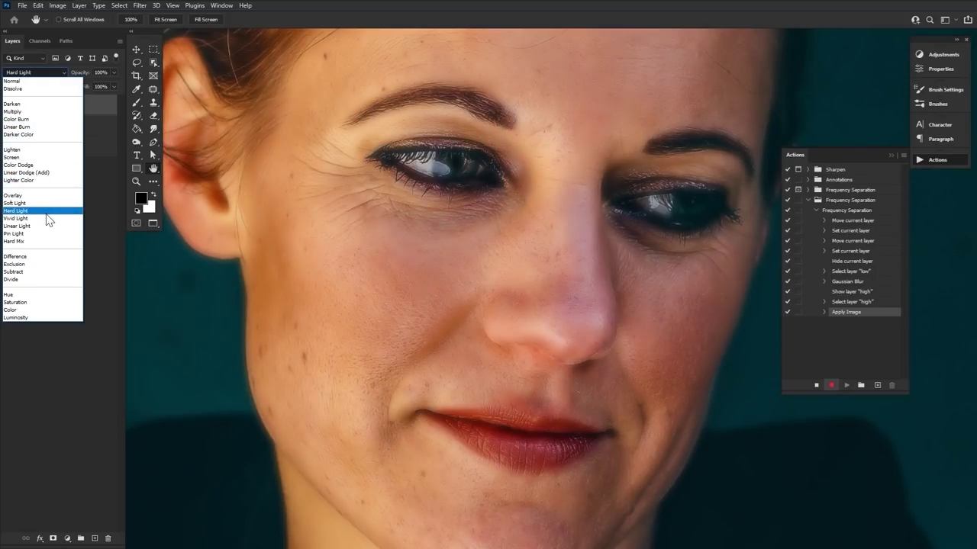
click(46, 226)
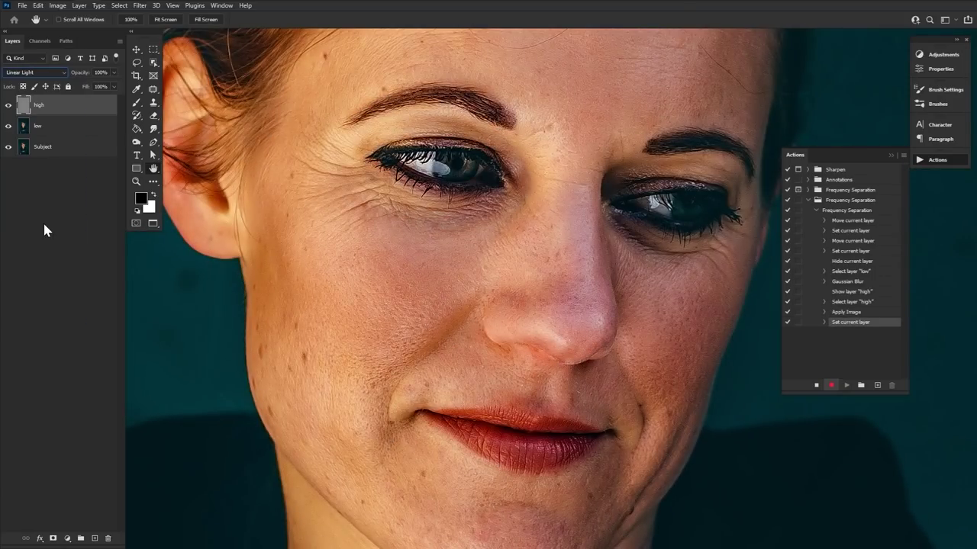
click(77, 134)
key(ctrl+g)
double_click(46, 101)
key(BackSpace)
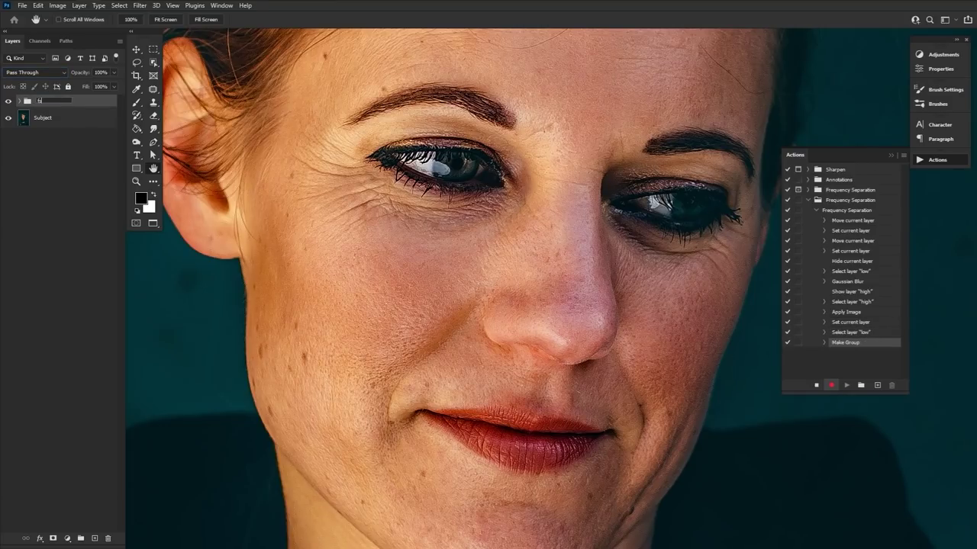
key(Return)
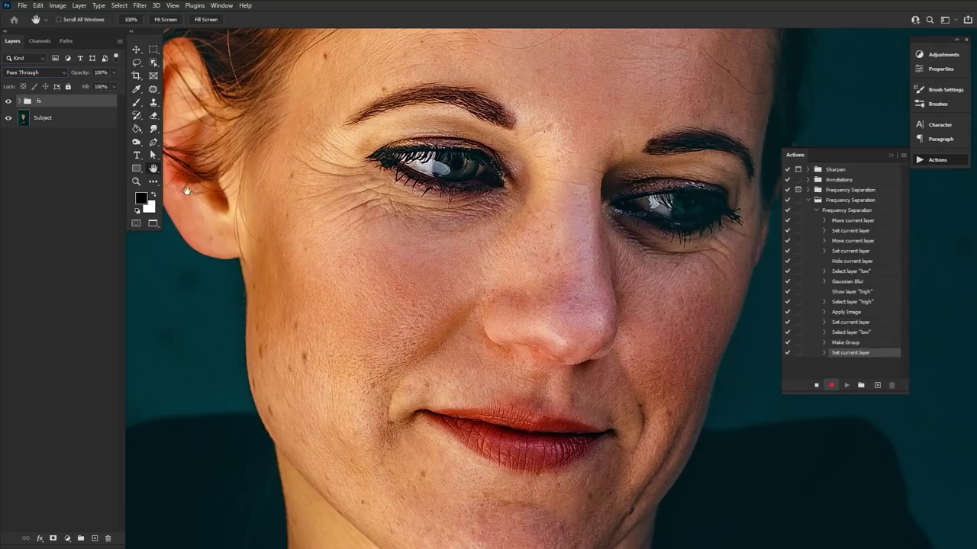
Step: Stop recording and turn on dialog display for the whole newly recorded Frequency Separation action
click(816, 386)
click(798, 213)
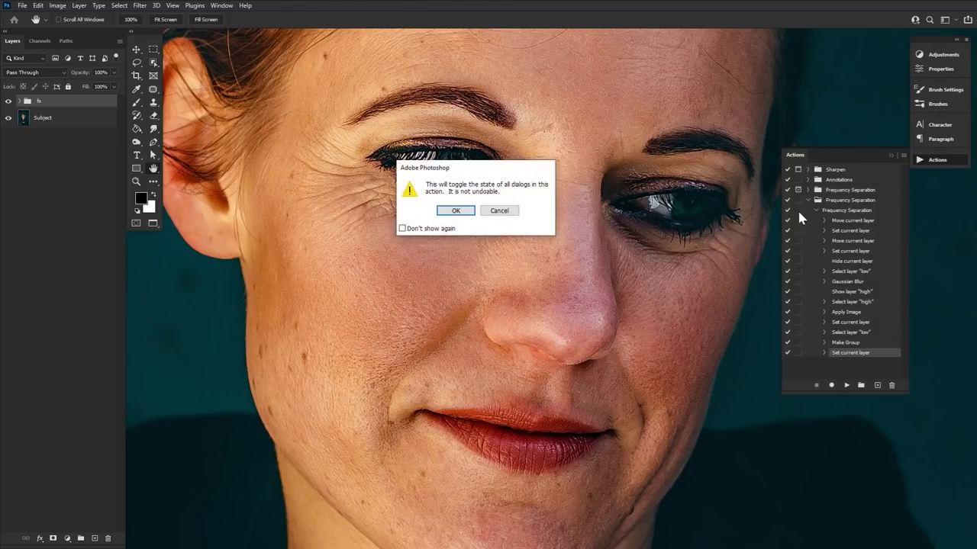
click(454, 211)
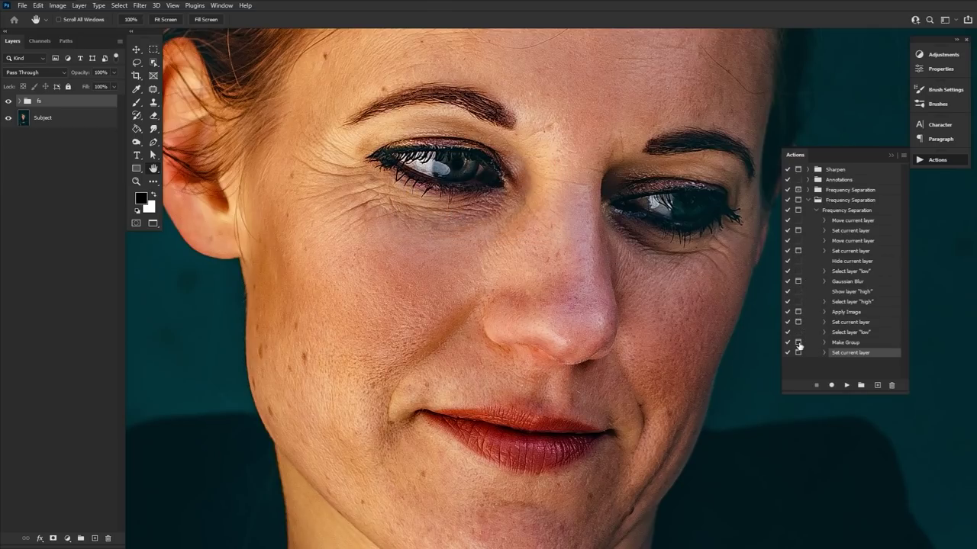
Step: Turn off dialog display for the Set current layer, Apply Image and Make Group steps of the action
click(797, 230)
click(798, 250)
click(799, 312)
click(798, 343)
click(799, 353)
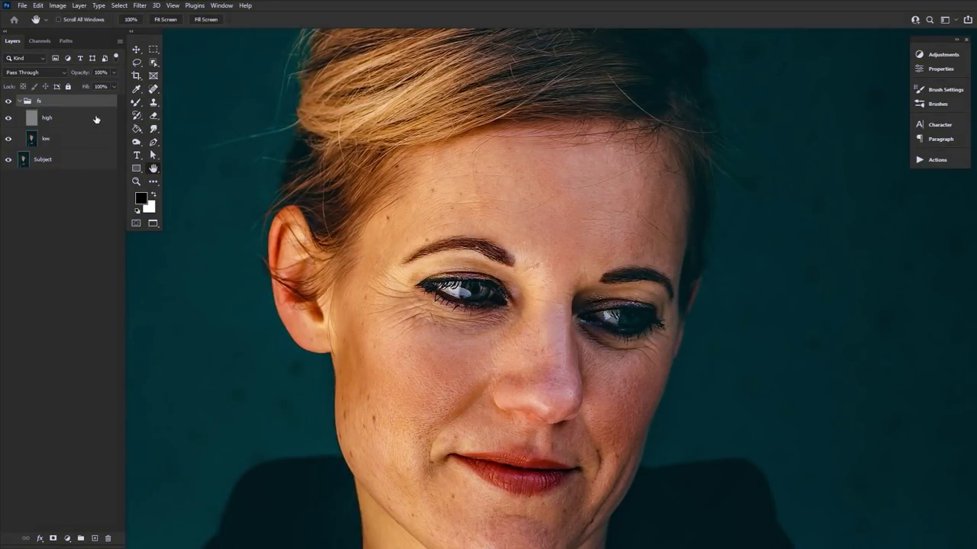
click(94, 122)
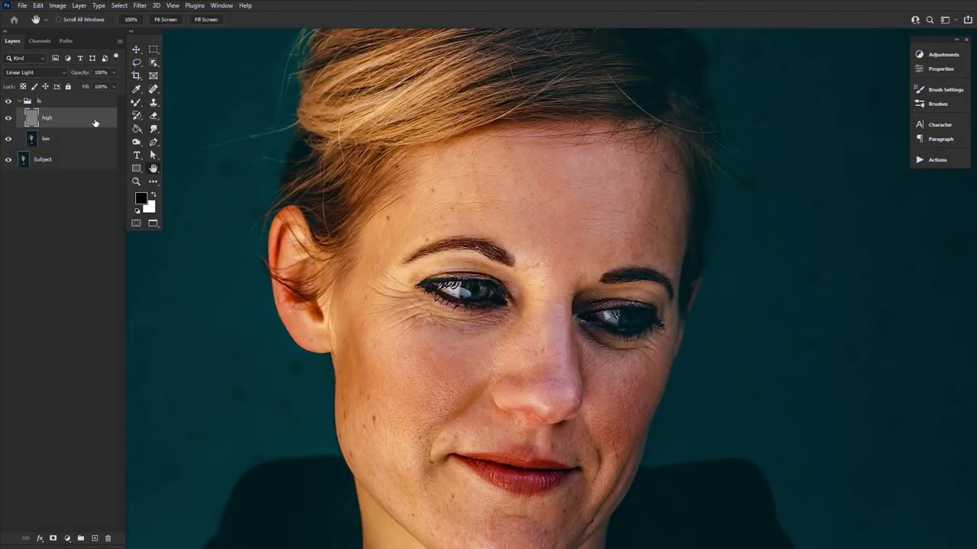
click(89, 142)
click(85, 122)
click(89, 142)
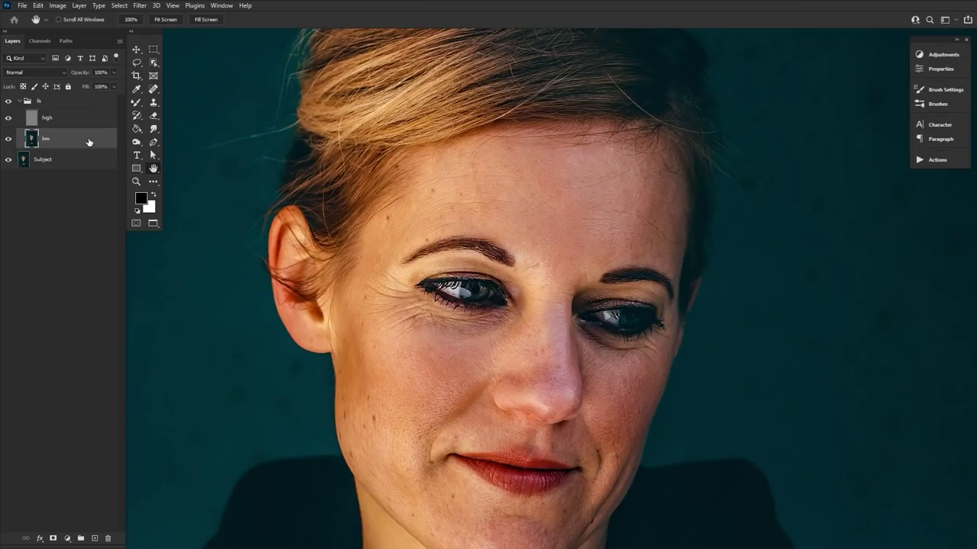
click(96, 539)
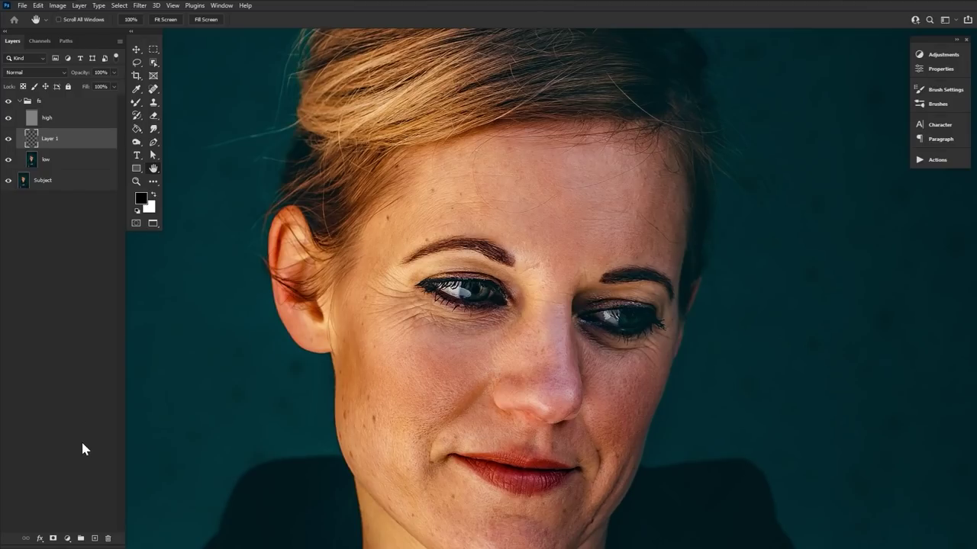
click(108, 541)
Step: Select the high layer and toggle its visibility off and on to compare the portrait with and without fine texture
click(94, 123)
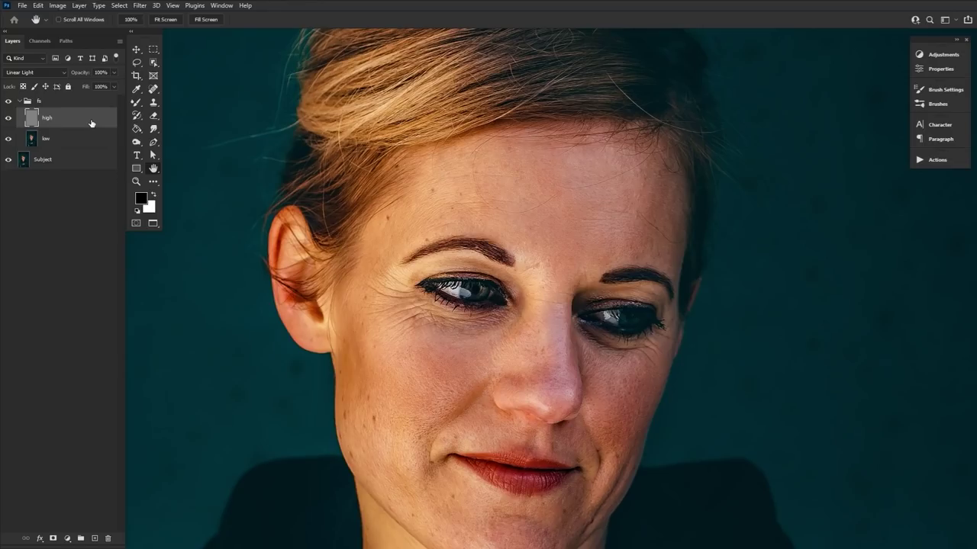
click(9, 118)
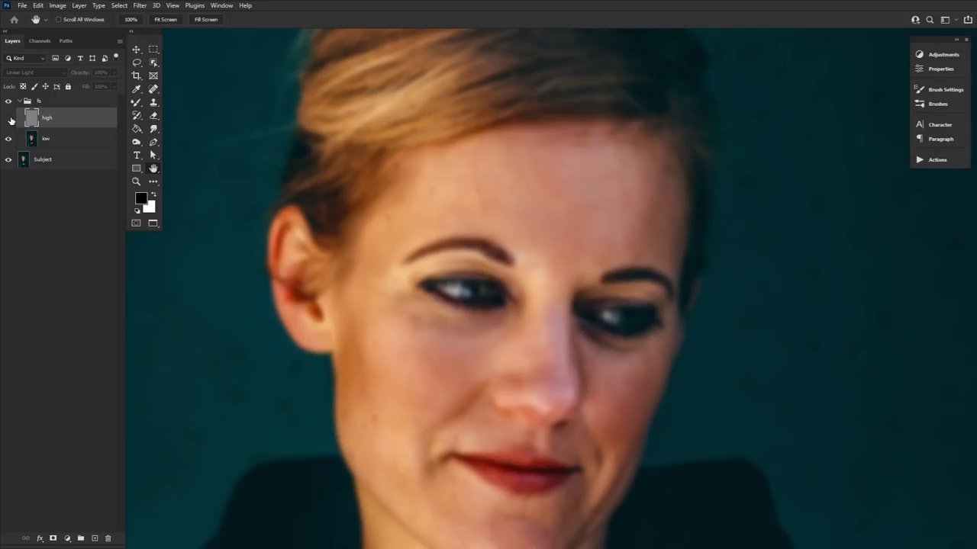
click(9, 118)
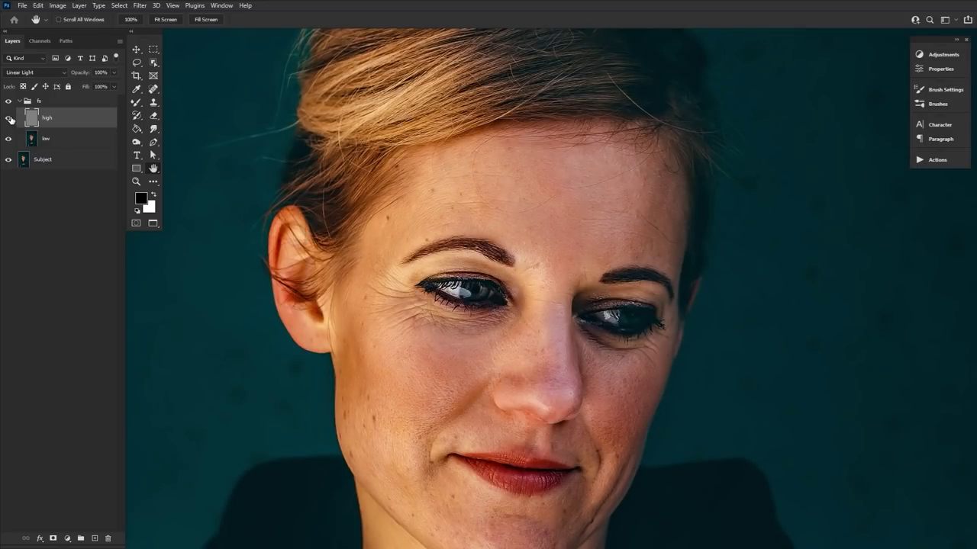
Step: Try healing the fine lines on the forehead and between the eyebrows on the high layer with the Spot Healing Brush
click(135, 183)
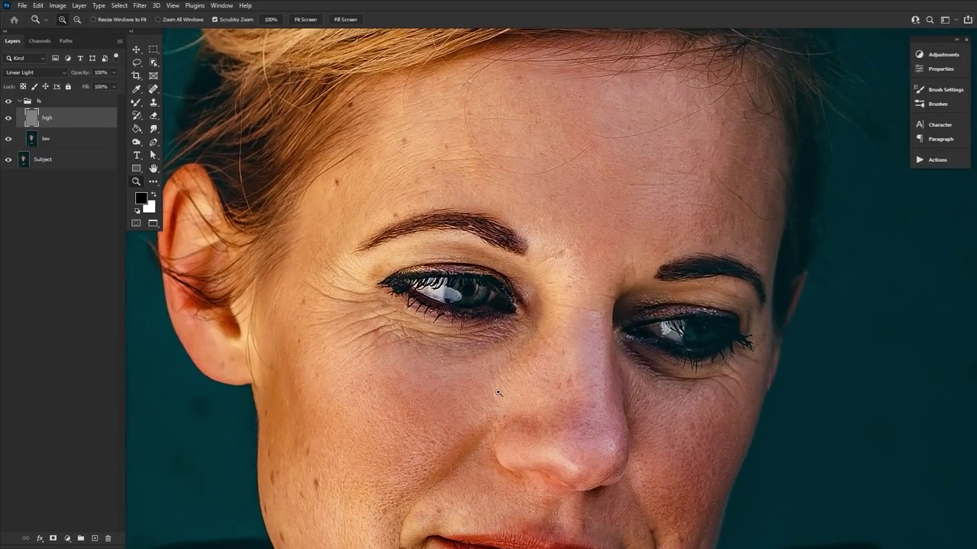
scroll(476, 413, up, 2)
scroll(476, 412, up, 2)
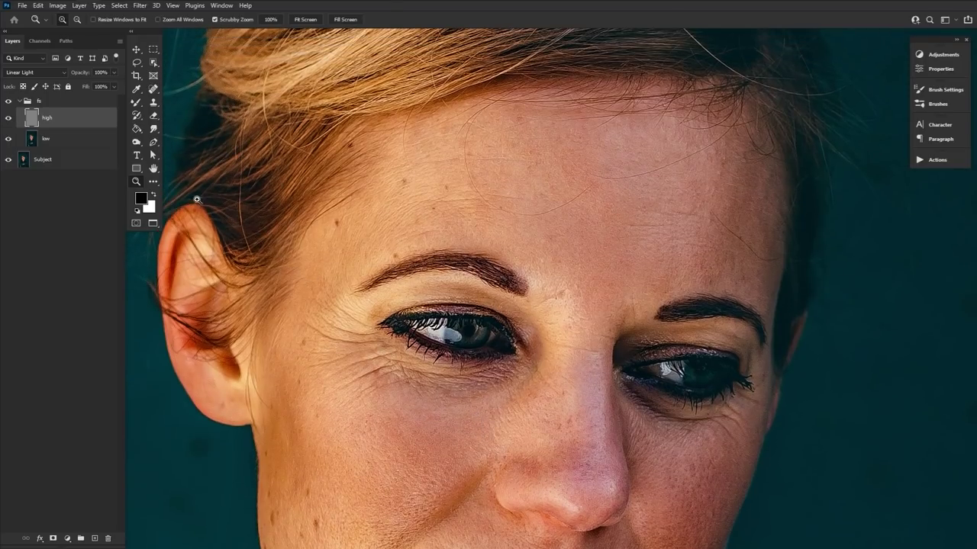
click(153, 90)
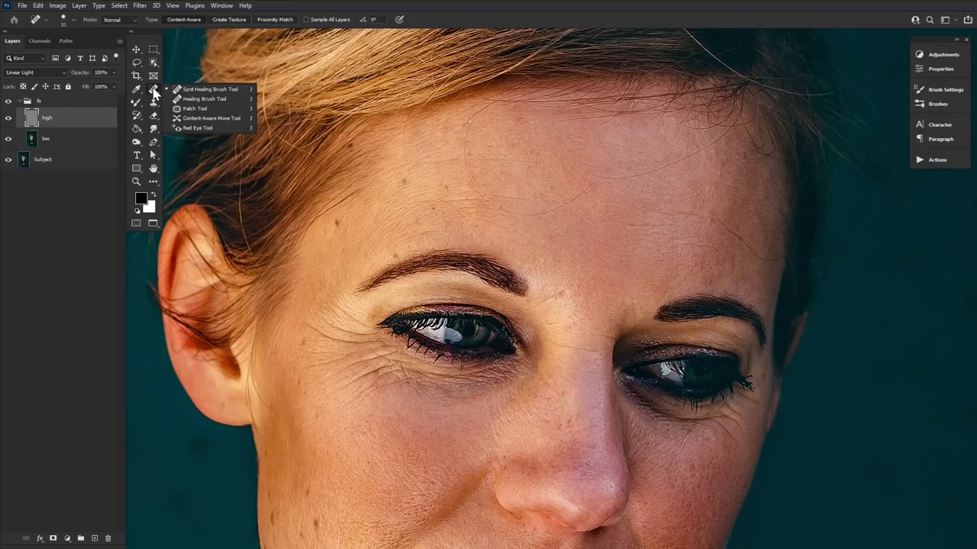
click(244, 90)
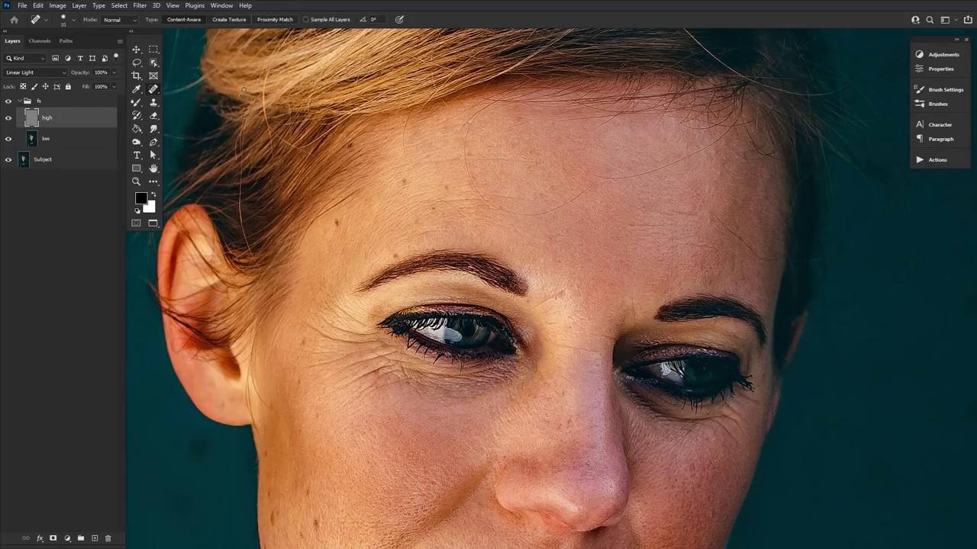
key(bracketright)
key(bracketright)
key(bracketright)
key(bracketleft)
key(bracketleft)
drag(539, 164, 478, 161)
drag(534, 203, 487, 195)
drag(628, 227, 676, 223)
drag(568, 290, 528, 311)
Step: Undo the healing between the eyebrows, retry it close up with the Spot Healing Brush, and undo that stroke as well
click(136, 182)
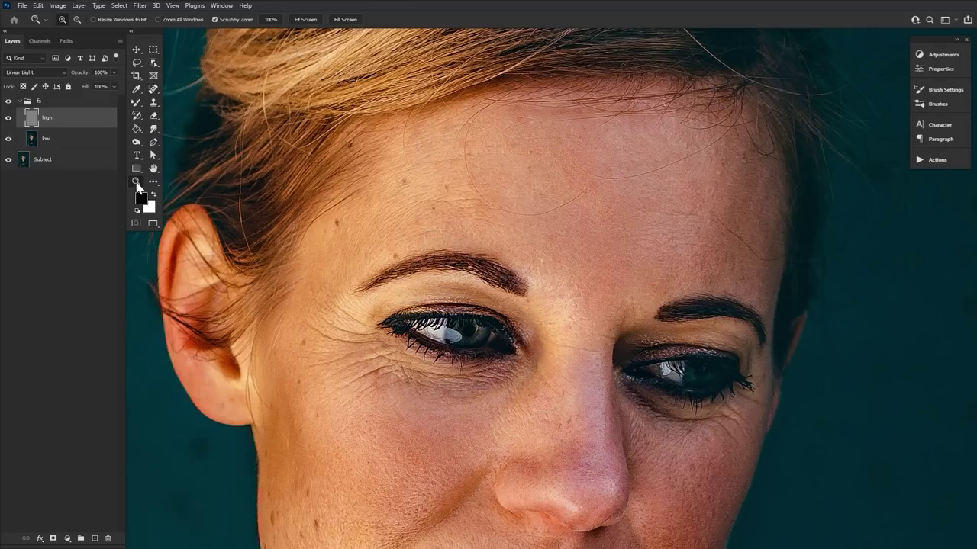
click(573, 302)
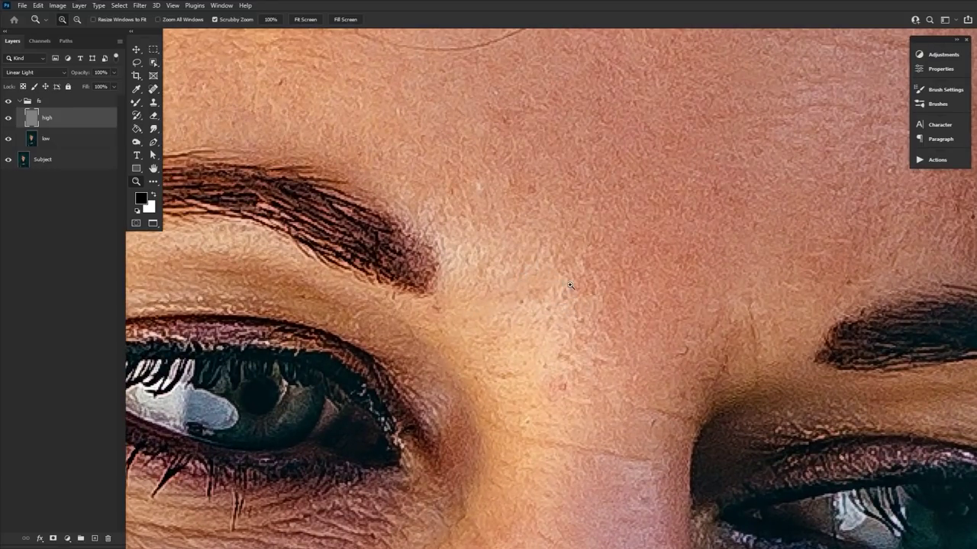
key(ctrl+z)
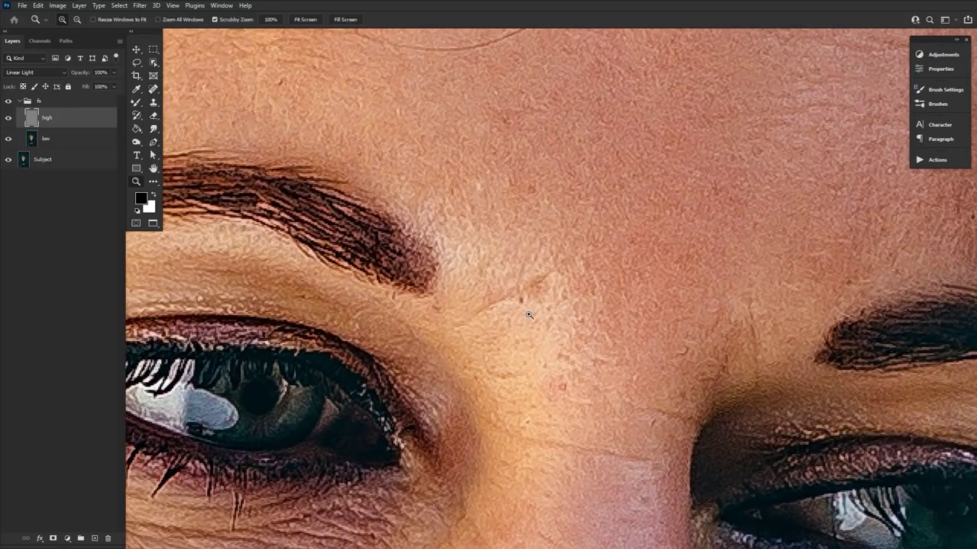
click(153, 90)
drag(555, 264, 470, 320)
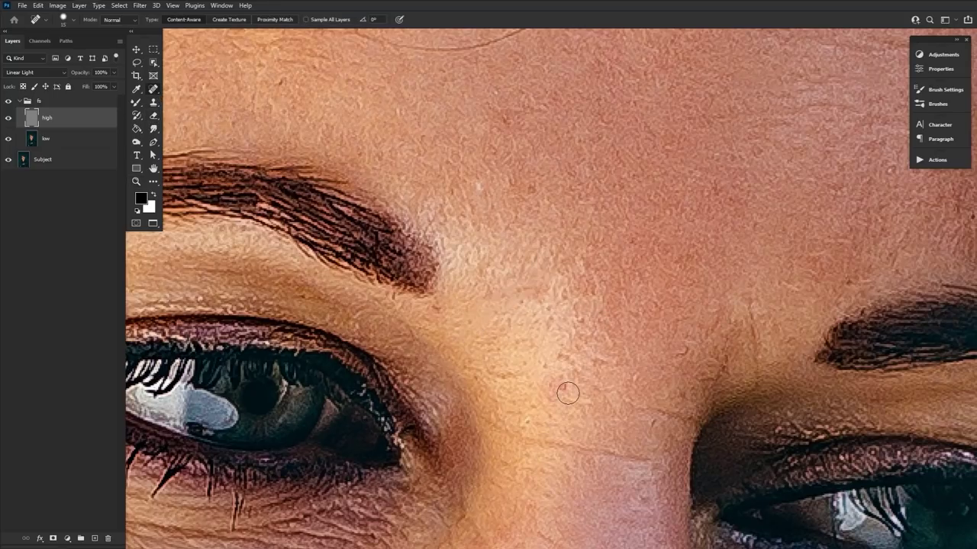
key(ctrl+z)
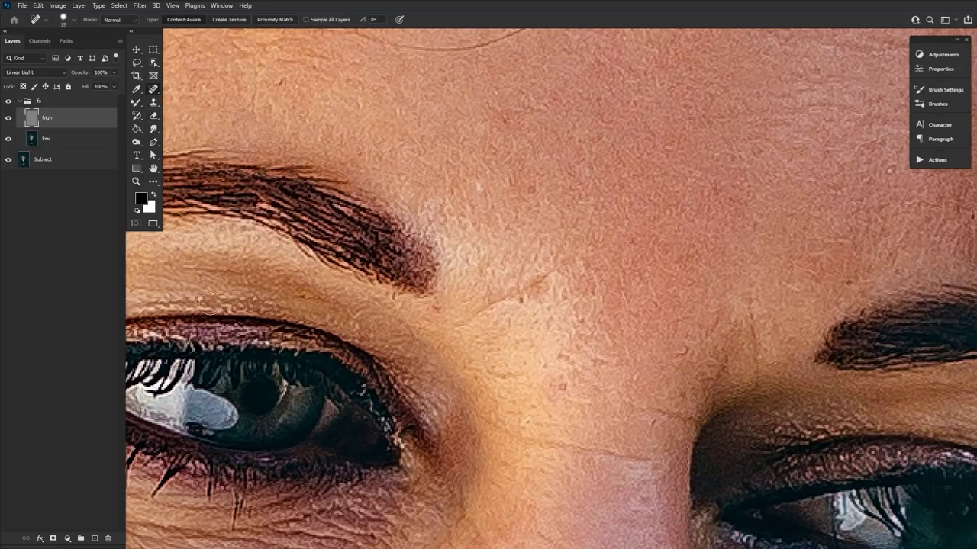
Step: Choose the Clone Stamp tool for the high layer with a 20 px brush at 70% hardness
double_click(137, 182)
key(ctrl+0)
double_click(137, 185)
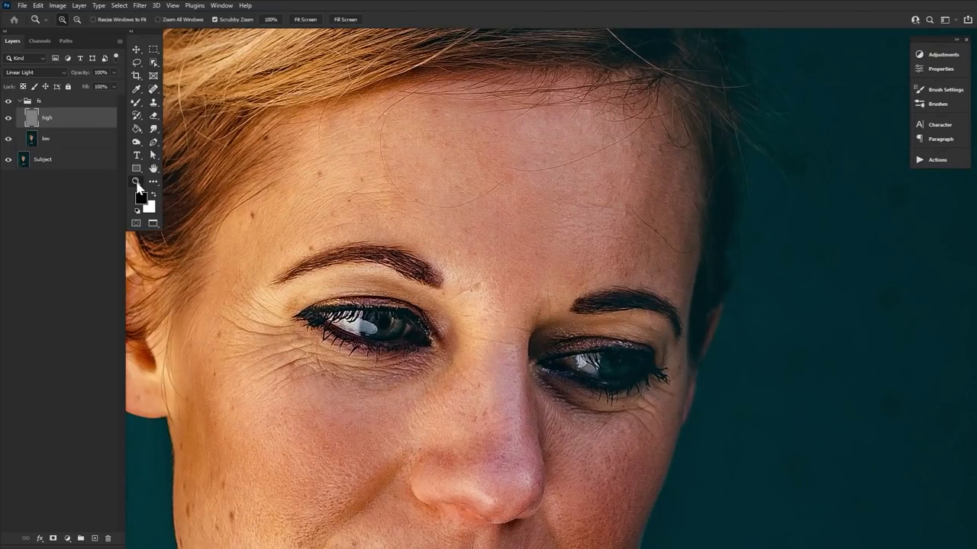
right_click(154, 103)
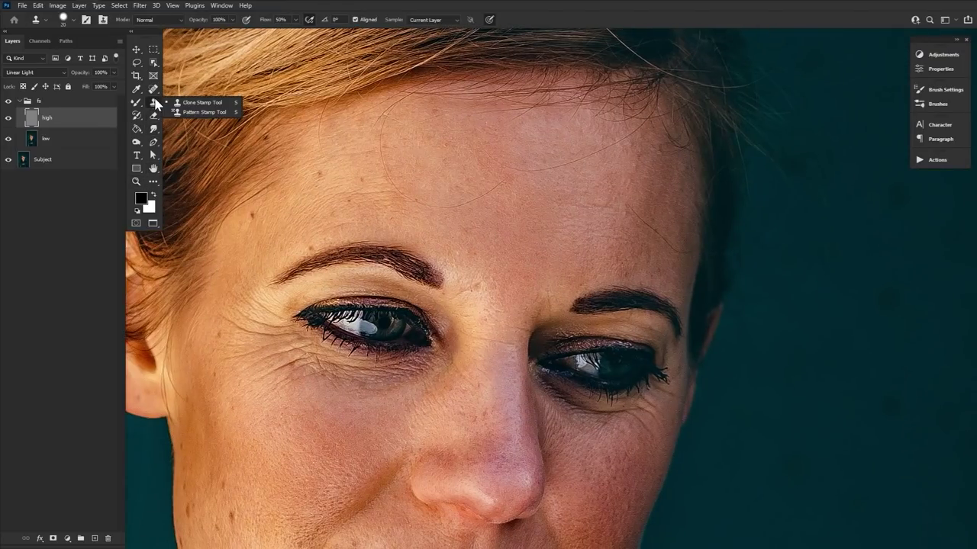
click(228, 102)
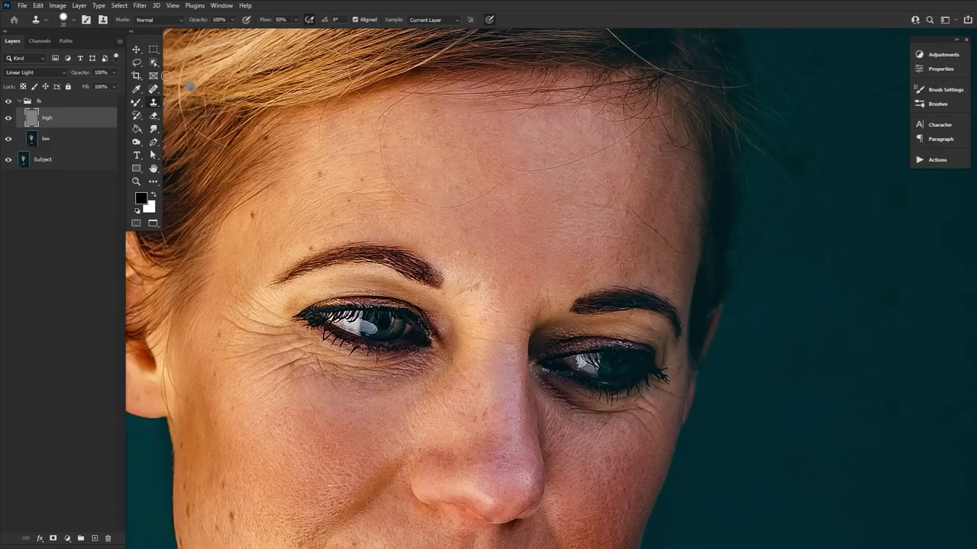
click(64, 20)
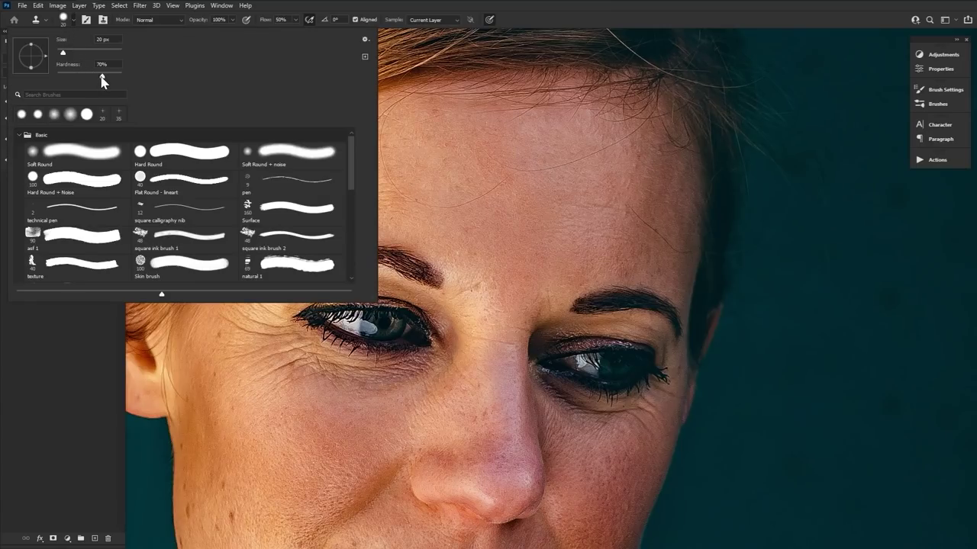
drag(103, 81, 104, 82)
click(65, 23)
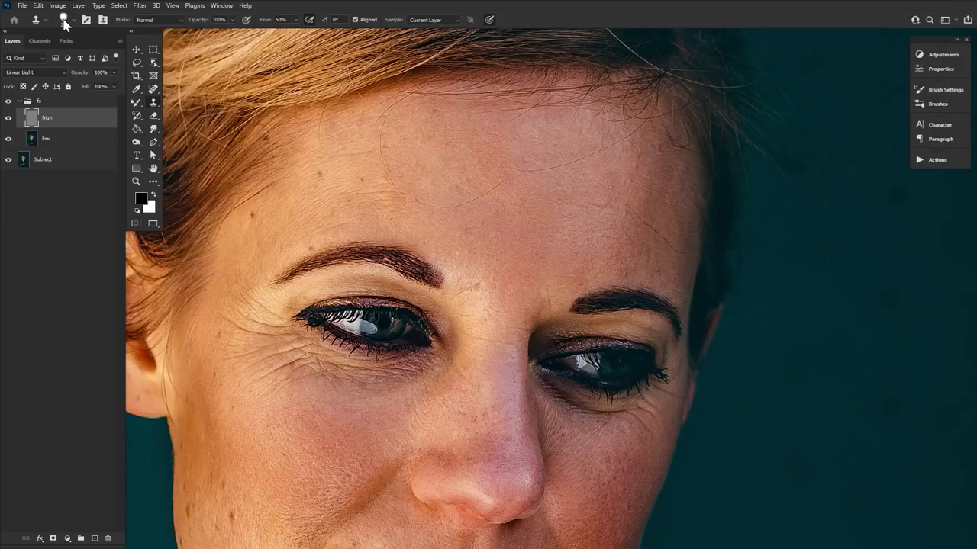
Step: Clone clean skin texture over the crease between the eyebrows and the line across the bridge of the nose
alt+click(475, 278)
drag(479, 283, 465, 290)
alt+click(518, 241)
click(470, 347)
Step: Clone nearby clean skin texture over the small blemishes beside the upper nose on the high layer
click(135, 182)
click(511, 349)
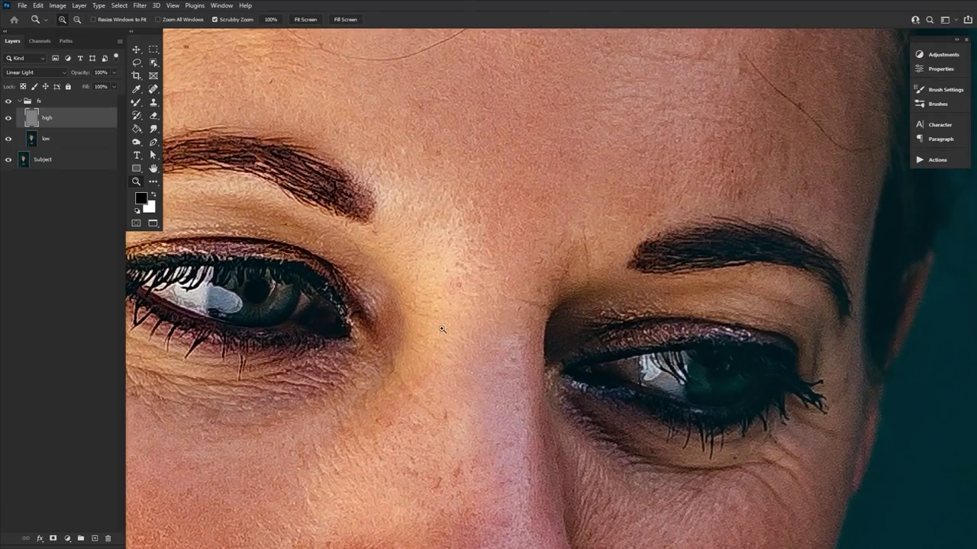
click(153, 103)
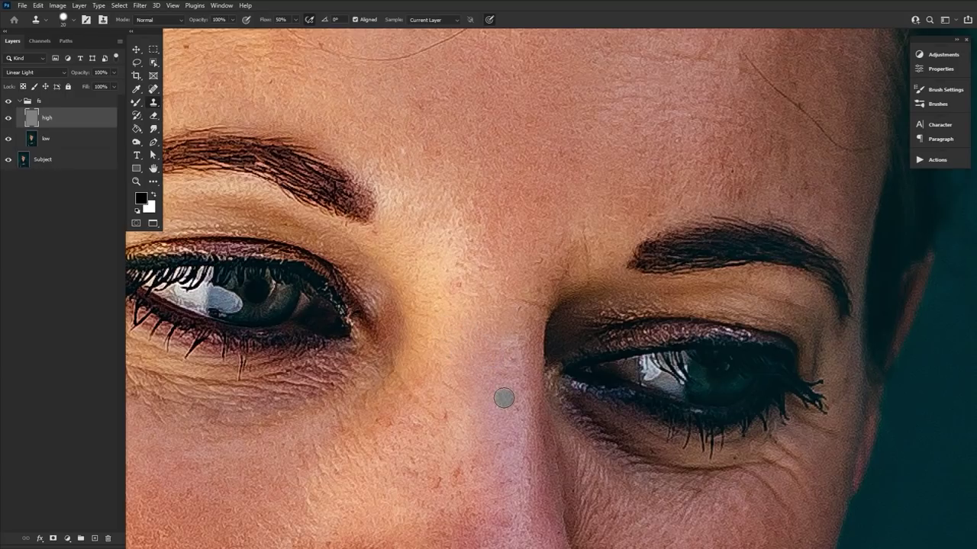
alt+click(419, 432)
click(440, 440)
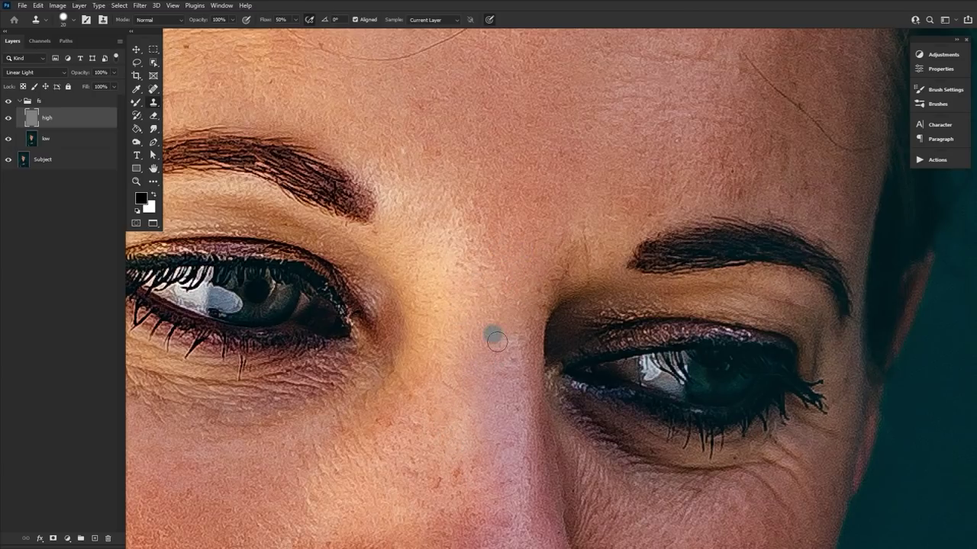
Step: Lower the Clone Stamp opacity to 49% and clone cheek texture over the wrinkles beside the outer corner of the eye near the ear
drag(494, 307, 676, 229)
drag(420, 271, 551, 321)
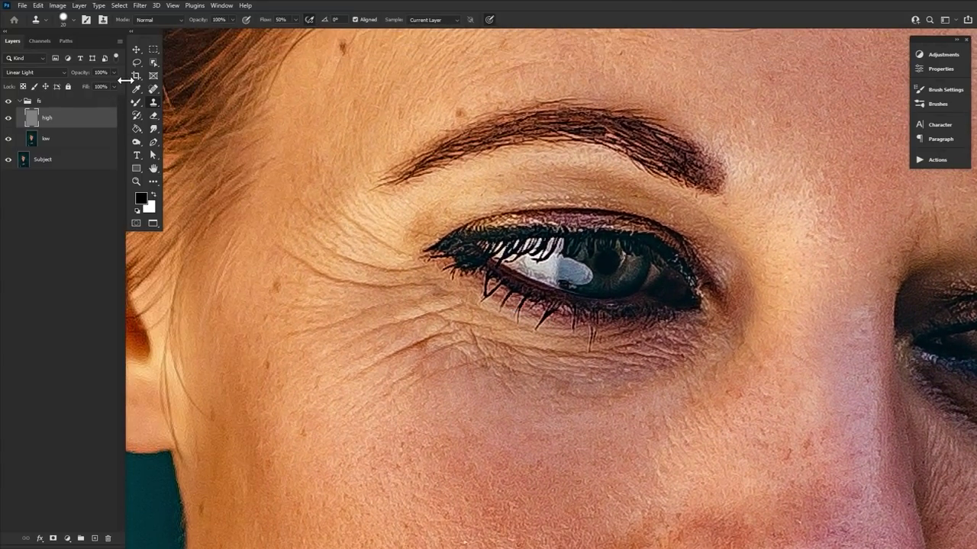
drag(206, 21, 178, 25)
alt+click(287, 364)
drag(290, 343, 358, 319)
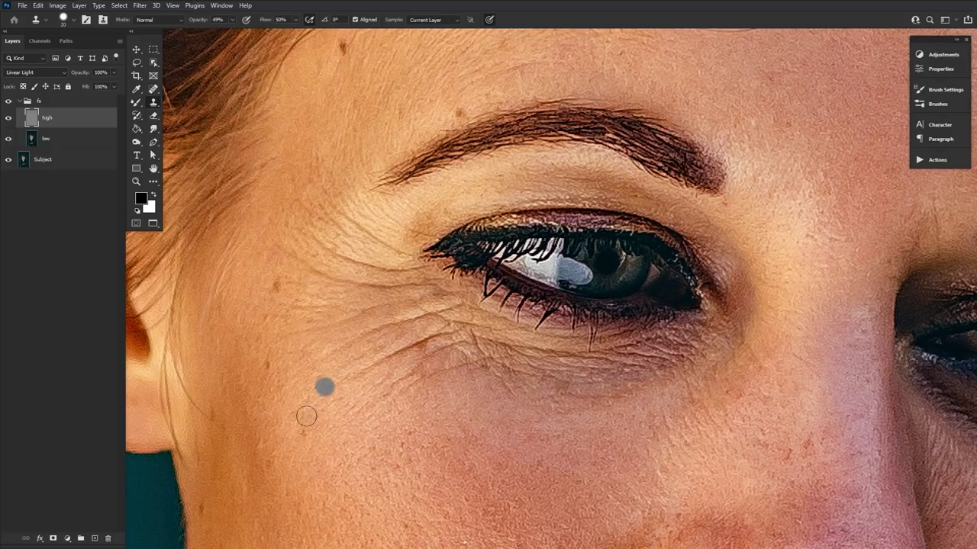
alt+click(386, 425)
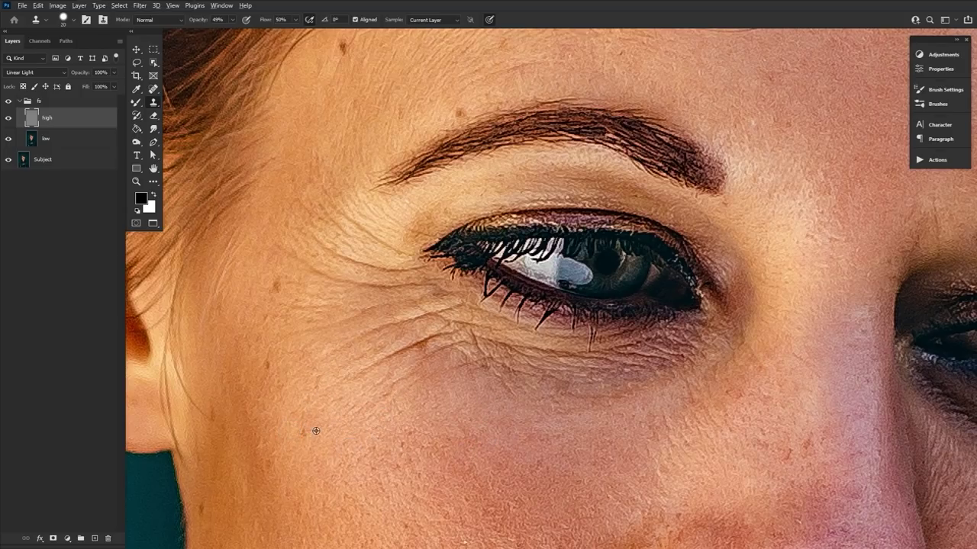
drag(599, 421, 355, 440)
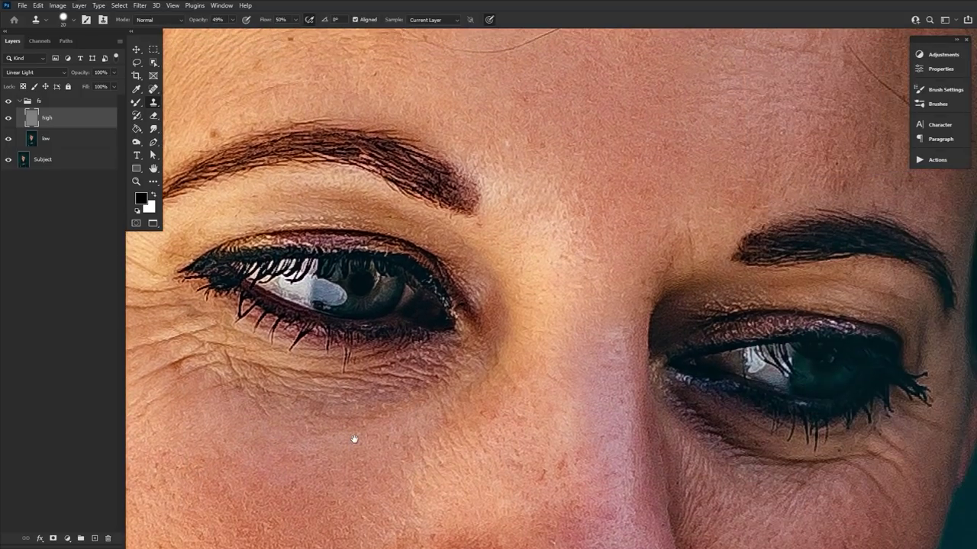
drag(392, 512, 179, 290)
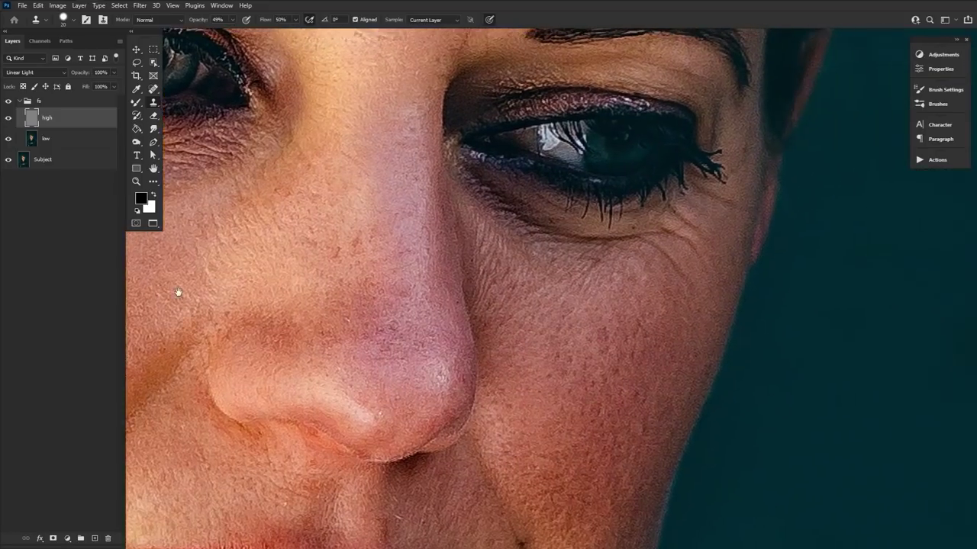
Step: Clone nearby cheek texture over the fine wrinkles below the outer corner of the eye on the far side of the face
alt+click(642, 295)
mouse_move(665, 286)
mouse_down()
mouse_move(648, 263)
mouse_move(611, 253)
mouse_up()
alt+click(653, 311)
drag(677, 255, 675, 252)
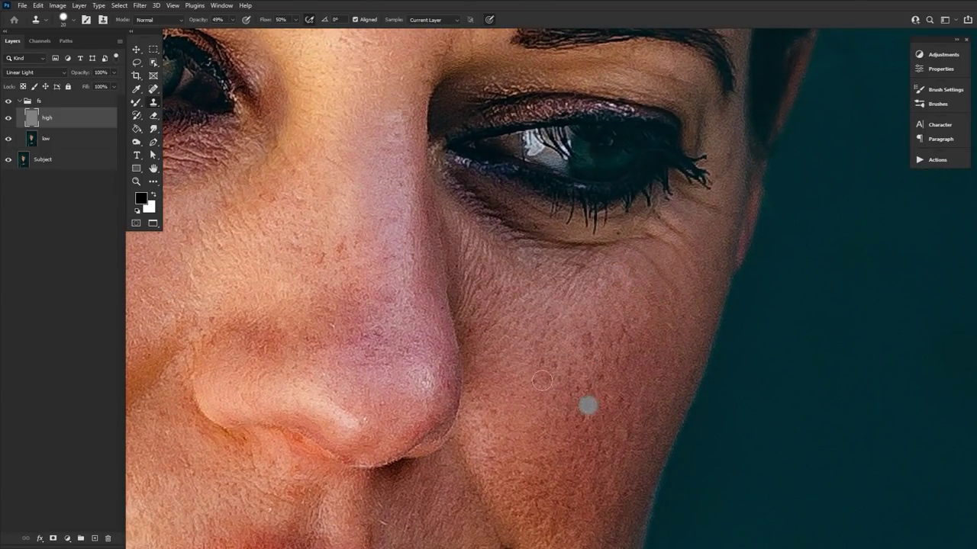
drag(328, 194, 567, 323)
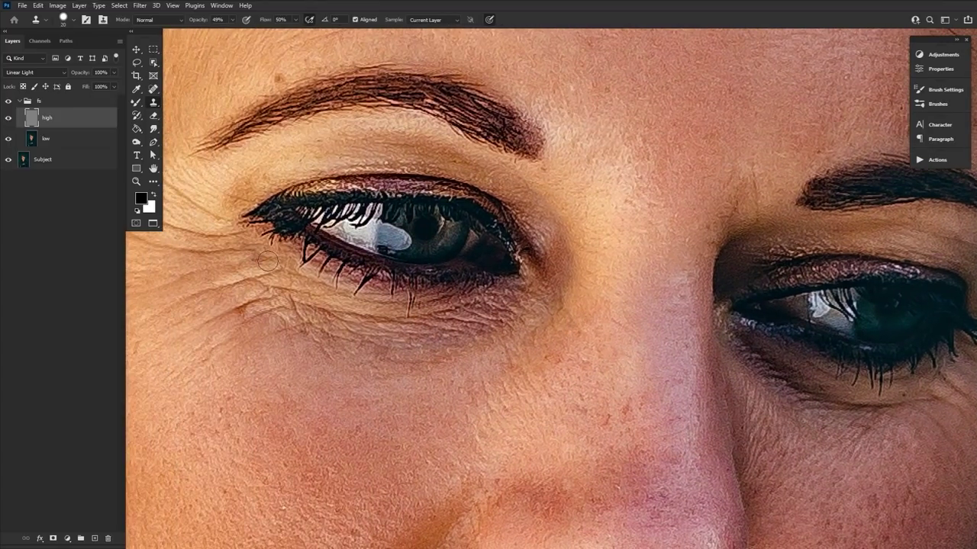
click(136, 182)
double_click(135, 182)
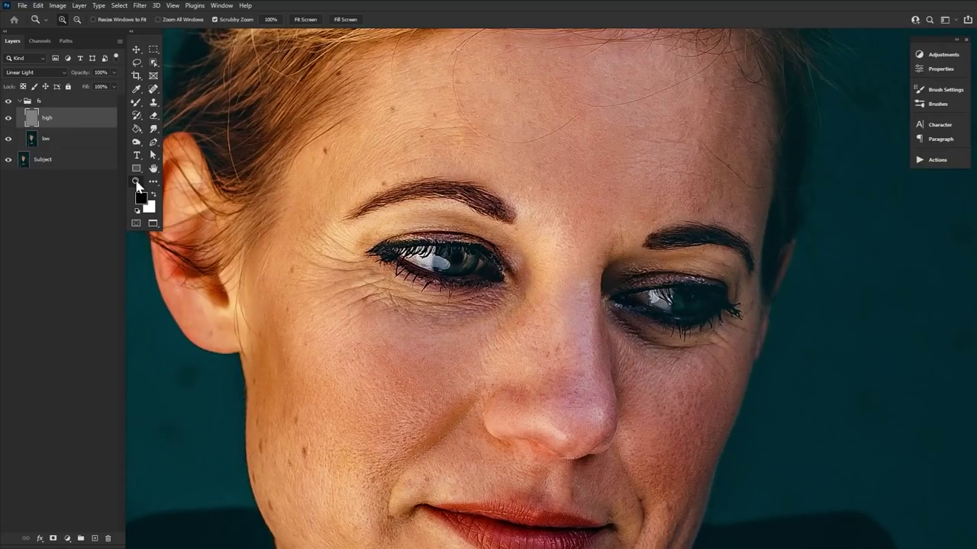
Step: Choose the Mixer Brush tool and set its brush size to 100 px
drag(136, 103, 212, 131)
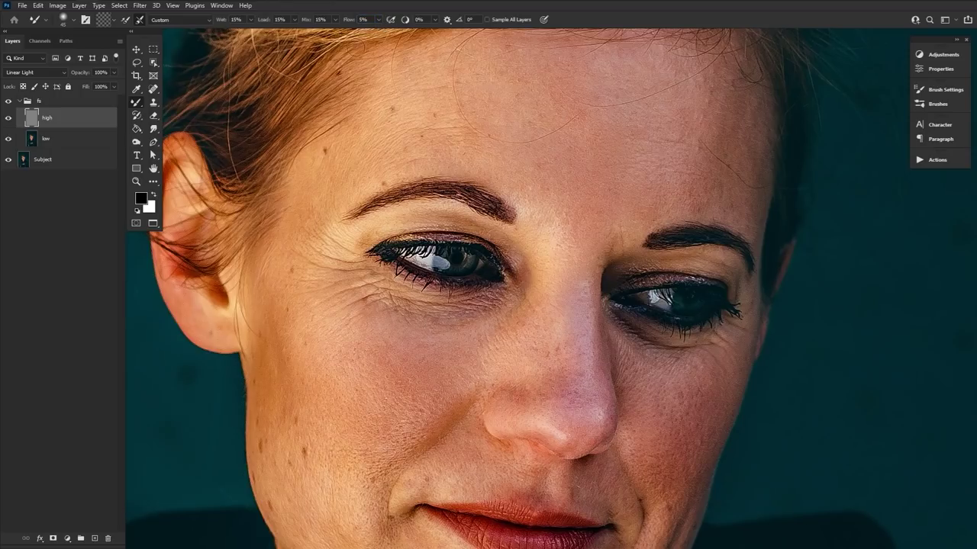
key(bracketright)
key(bracketright)
key(bracketright)
key(bracketright)
key(bracketright)
key(bracketright)
key(bracketright)
key(bracketright)
key(bracketright)
scroll(412, 343, down, 2)
key(bracketleft)
key(bracketleft)
key(bracketleft)
scroll(565, 382, up, 5)
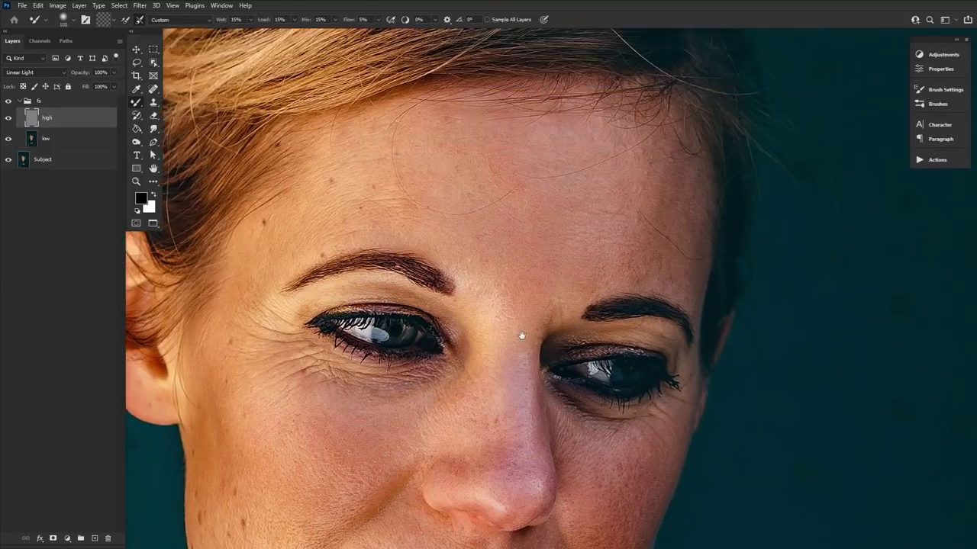
Step: Examine the skin tone transitions on the forehead, cheeks, nose, mouth area and chin
scroll(499, 408, up, 2)
scroll(473, 326, down, 7)
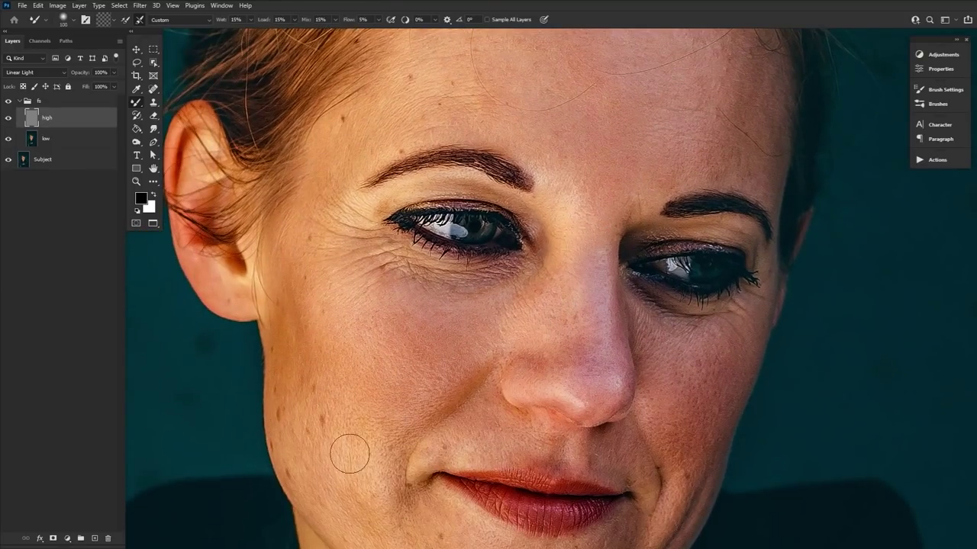
scroll(349, 453, up, 5)
scroll(442, 332, down, 4)
scroll(442, 332, right, 5)
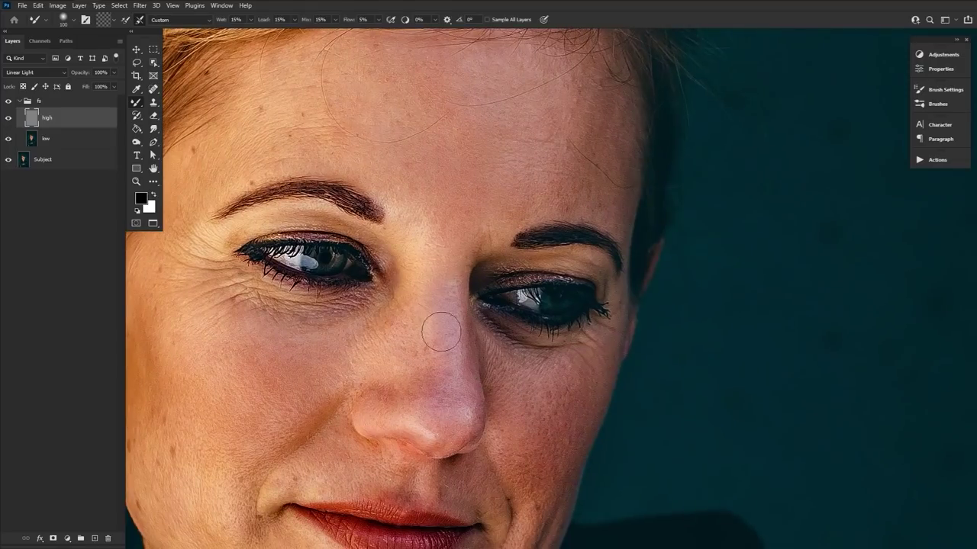
scroll(469, 381, down, 2)
scroll(469, 382, right, 4)
scroll(418, 365, down, 4)
scroll(418, 365, left, 4)
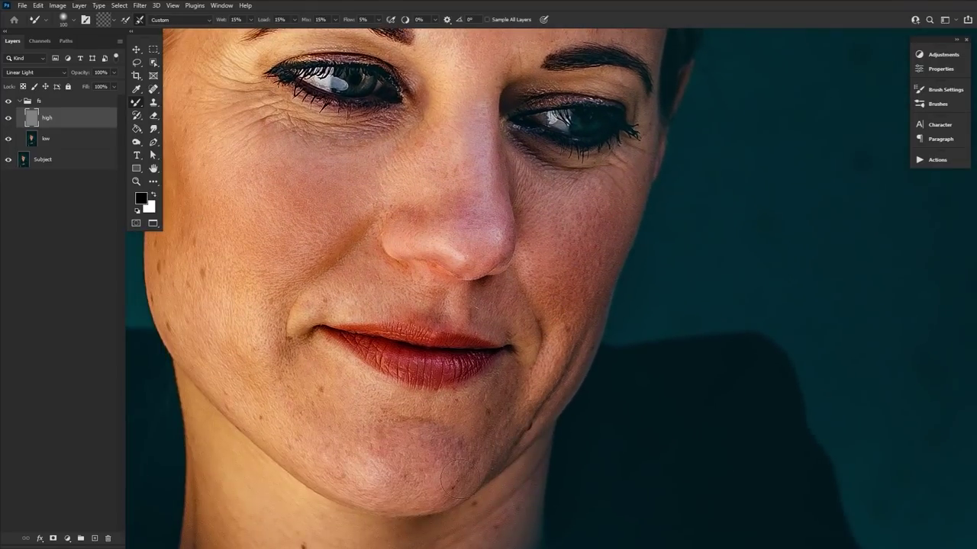
scroll(427, 319, up, 4)
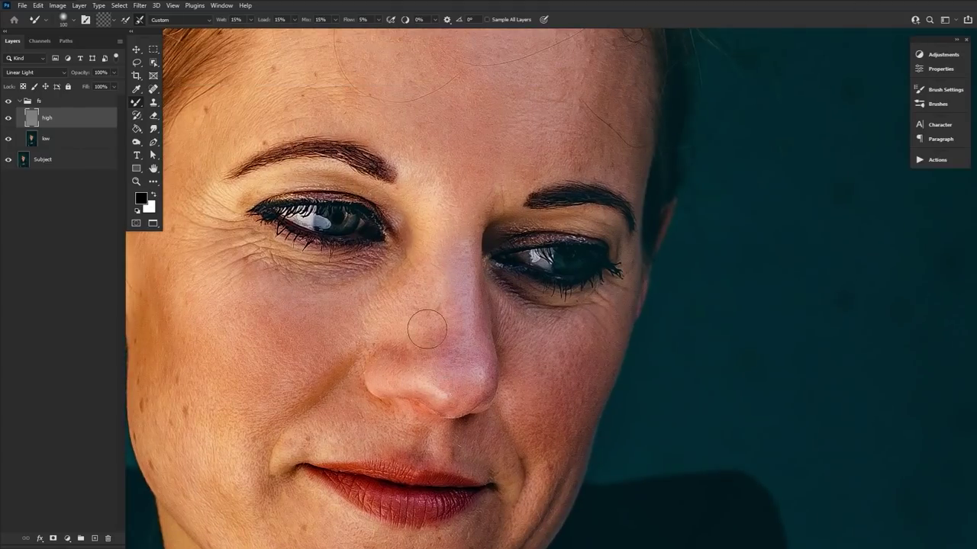
scroll(376, 328, up, 3)
scroll(376, 328, left, 2)
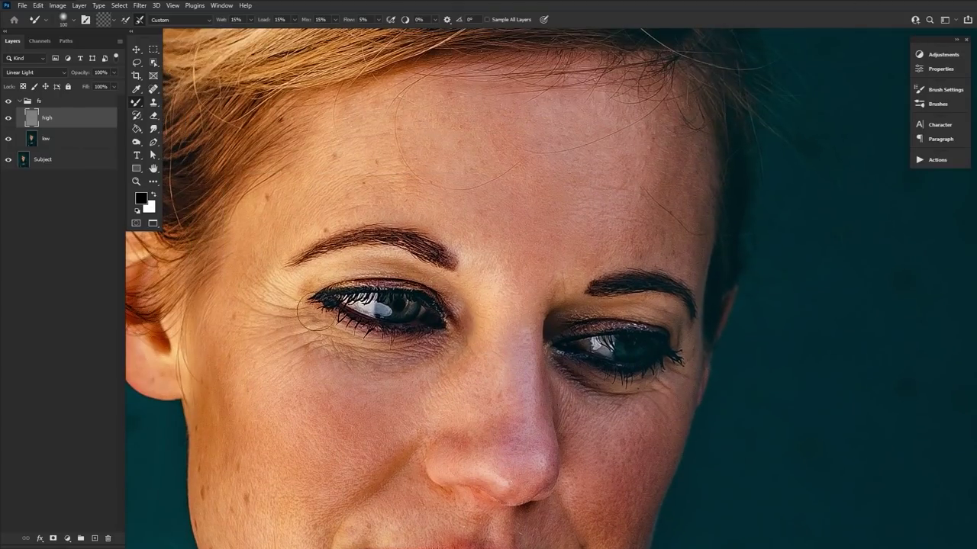
Step: Compare the portrait with and without the frequency separation group's retouching
click(10, 104)
click(10, 104)
click(9, 104)
click(9, 104)
click(154, 168)
drag(401, 318, 470, 243)
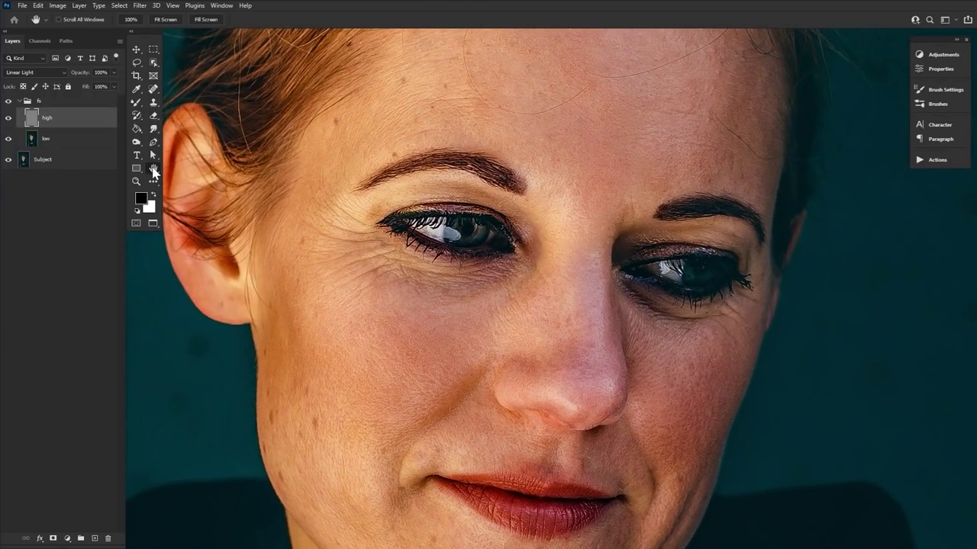
Step: Select the low layer for tone work and enlarge the Mixer Brush to 125 px
click(99, 144)
right_click(135, 106)
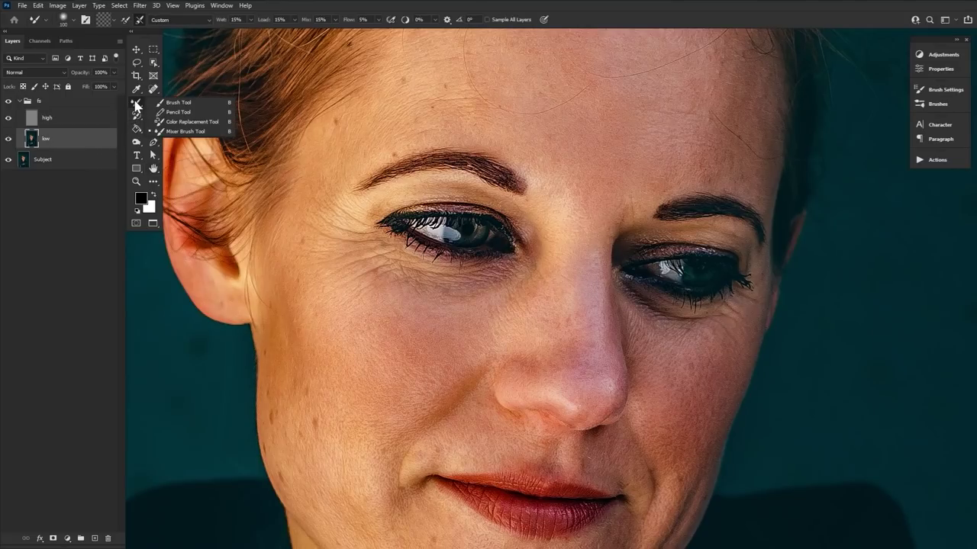
click(190, 128)
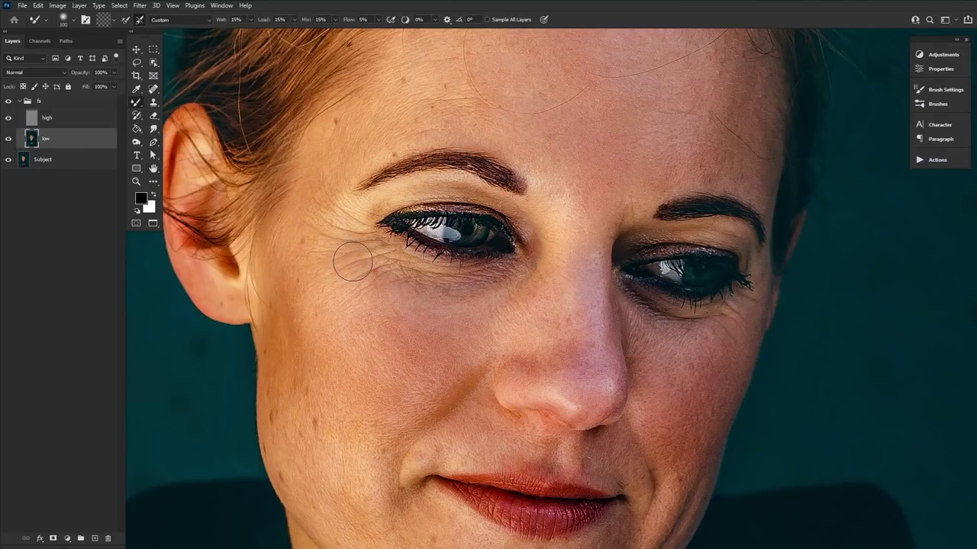
key(bracketright)
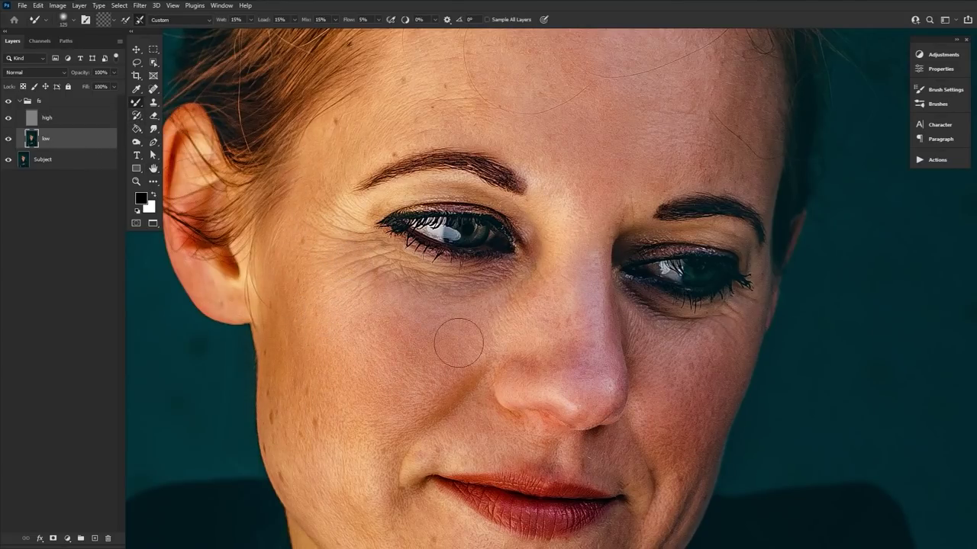
Step: Blend the uneven skin tones across the forehead, cheeks, nose and chin with the Mixer Brush on the low layer
drag(684, 129, 489, 289)
drag(499, 363, 499, 190)
drag(322, 380, 517, 304)
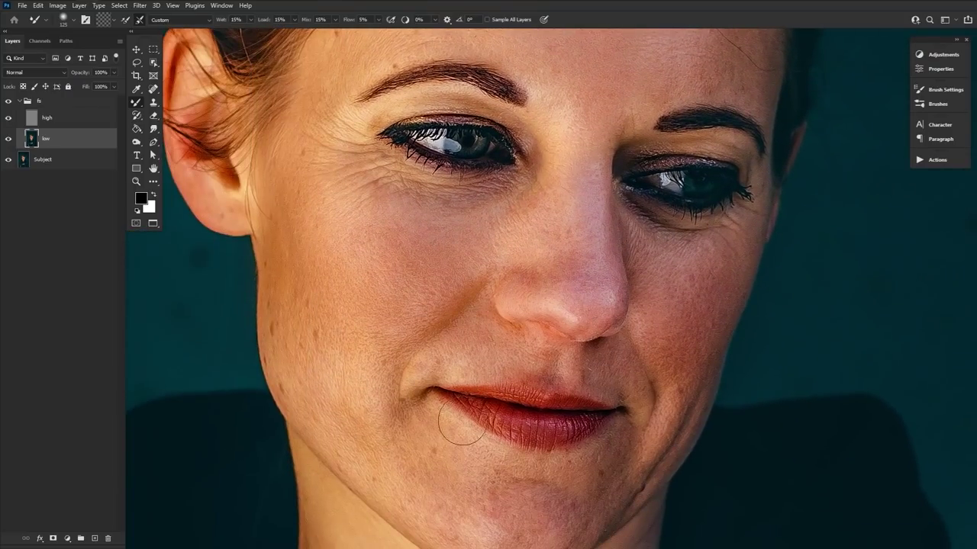
scroll(462, 428, up, 2)
scroll(377, 414, down, 6)
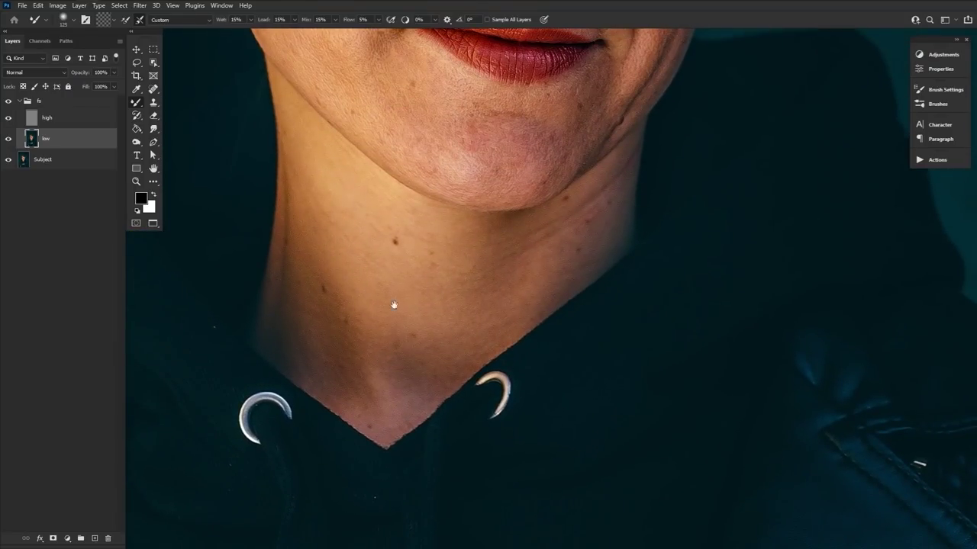
drag(394, 305, 450, 545)
drag(549, 229, 502, 356)
drag(731, 316, 676, 299)
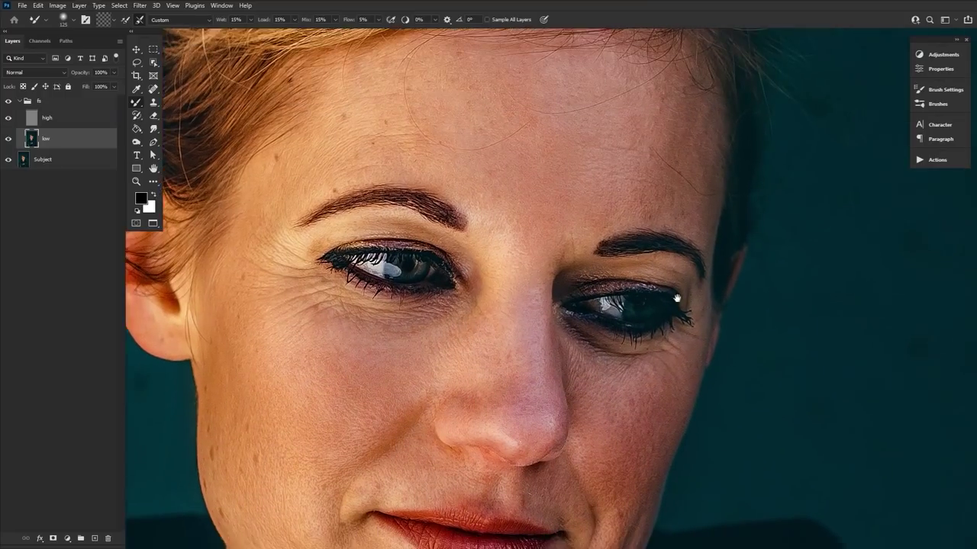
scroll(580, 351, down, 1)
scroll(534, 374, right, 2)
scroll(484, 404, down, 3)
scroll(469, 364, up, 2)
scroll(469, 365, left, 1)
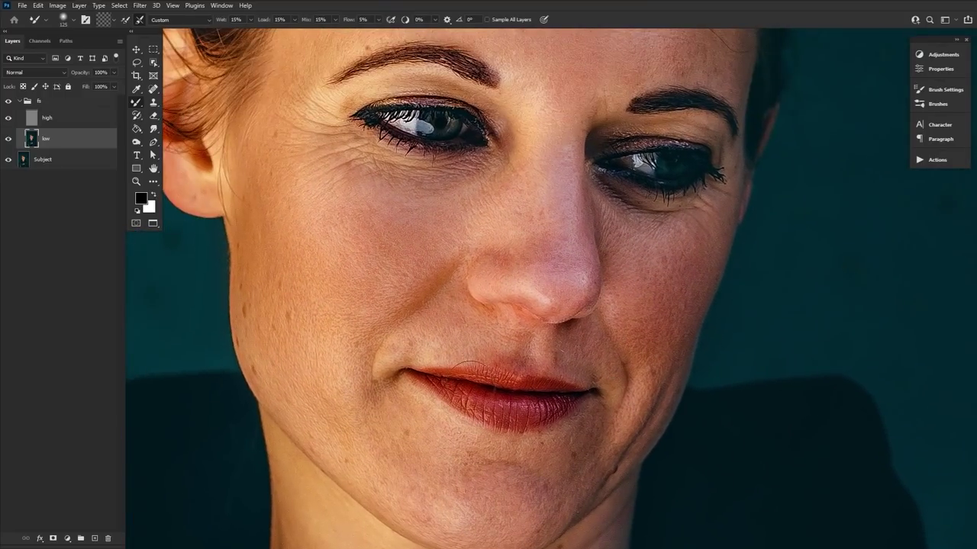
scroll(469, 365, up, 3)
scroll(497, 218, up, 3)
scroll(497, 218, left, 1)
scroll(320, 316, down, 5)
scroll(321, 316, left, 1)
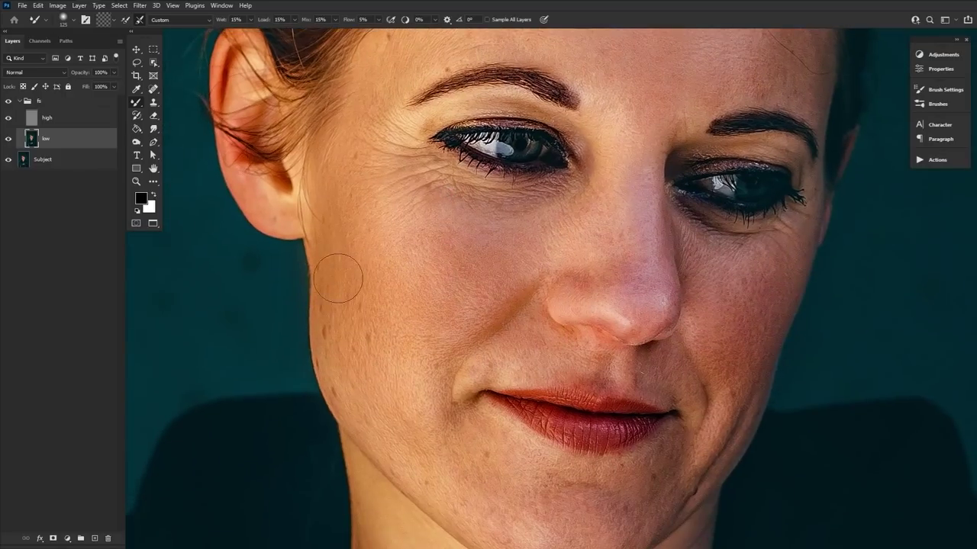
scroll(400, 349, up, 3)
scroll(399, 348, right, 1)
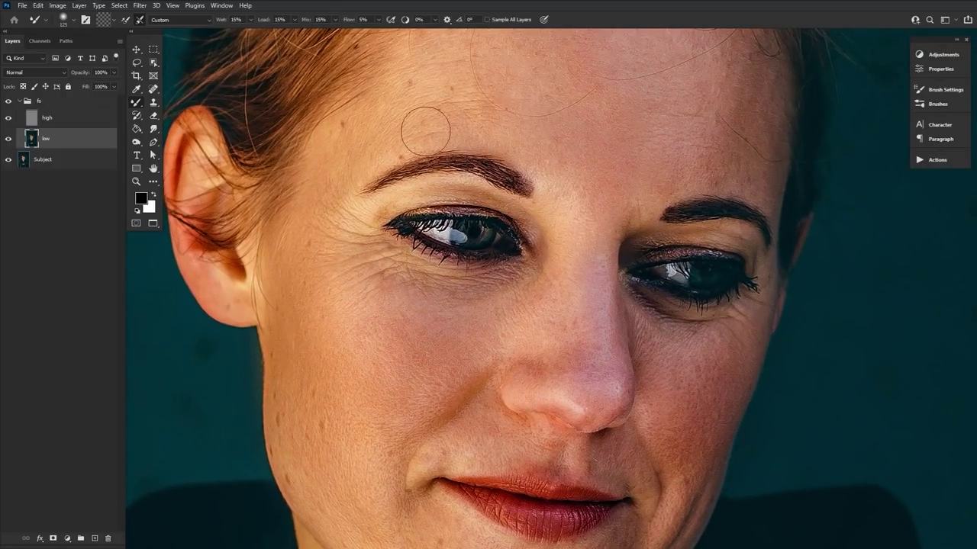
drag(473, 257, 364, 407)
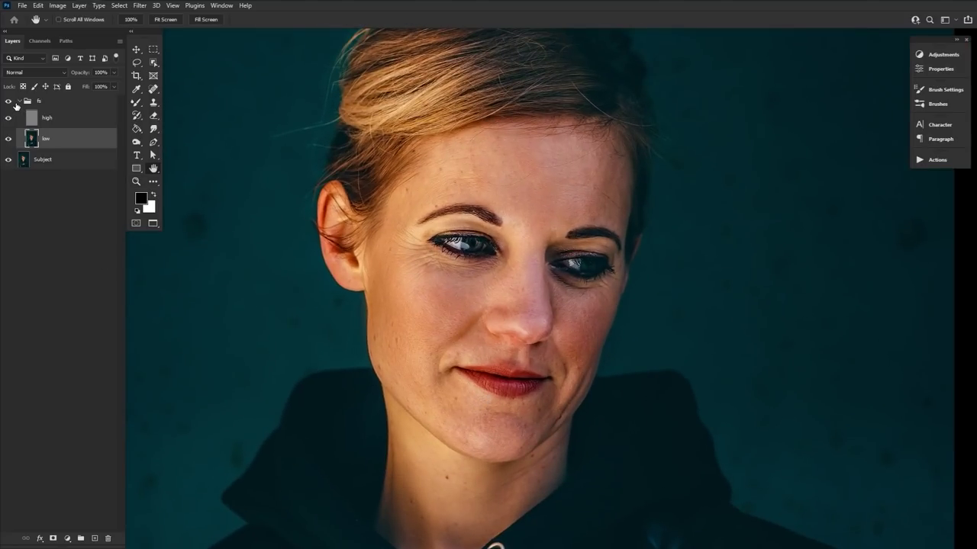
Step: Lasso the forehead side above the far eyebrow with a 10 px feather and apply a 6.6 px Gaussian Blur to the low layer
click(137, 62)
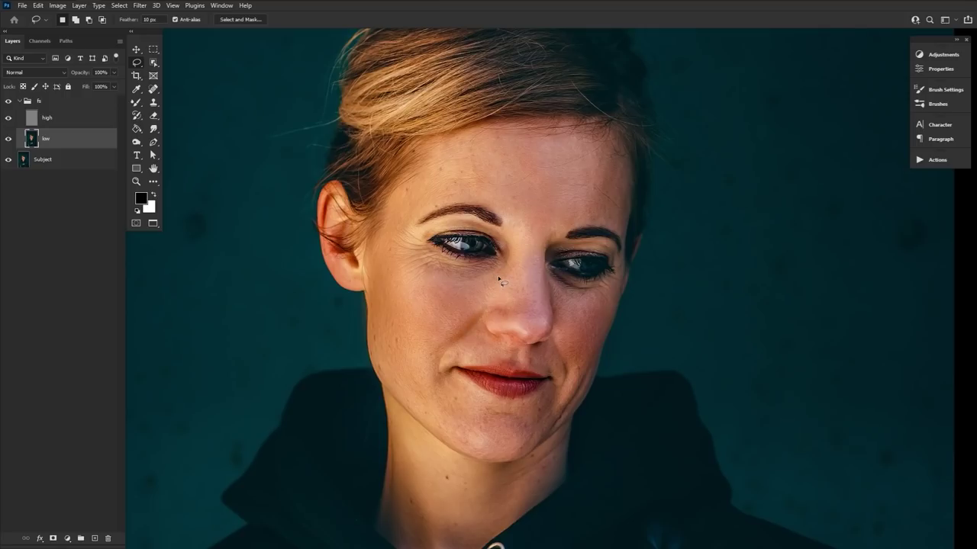
mouse_move(502, 262)
mouse_down()
mouse_move(466, 131)
mouse_move(518, 248)
mouse_up()
mouse_move(556, 131)
mouse_down()
mouse_move(595, 132)
mouse_move(620, 152)
mouse_move(629, 189)
mouse_move(621, 223)
mouse_move(582, 220)
mouse_move(559, 176)
mouse_move(597, 199)
mouse_move(610, 224)
mouse_move(625, 147)
mouse_up()
click(142, 6)
mouse_move(197, 128)
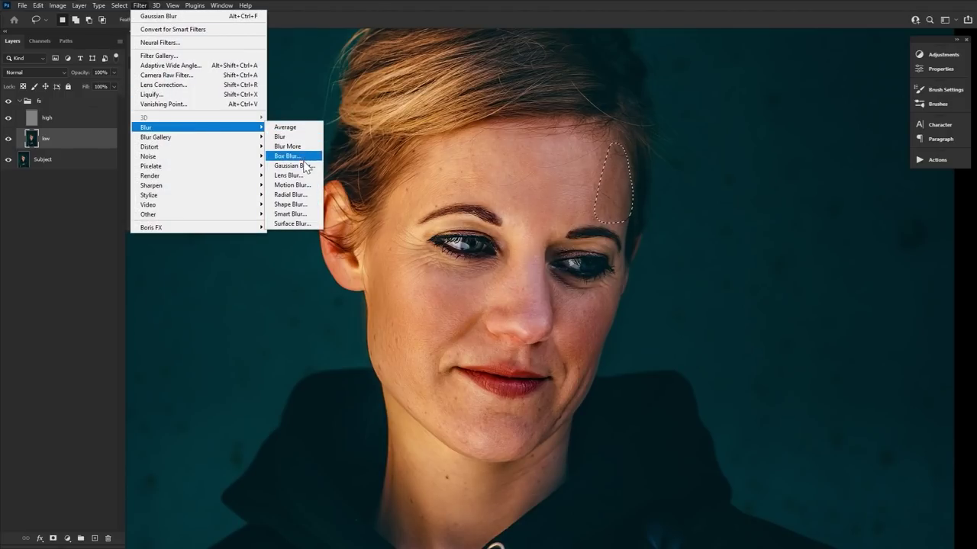
click(294, 166)
drag(497, 135, 442, 213)
mouse_move(388, 366)
mouse_down()
mouse_move(419, 368)
mouse_move(359, 367)
mouse_move(384, 366)
mouse_up()
double_click(470, 260)
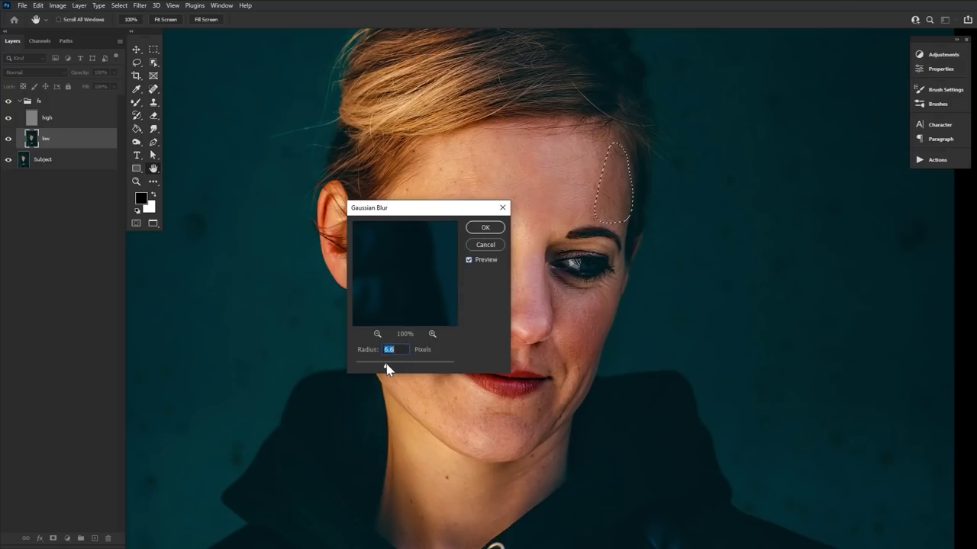
click(492, 228)
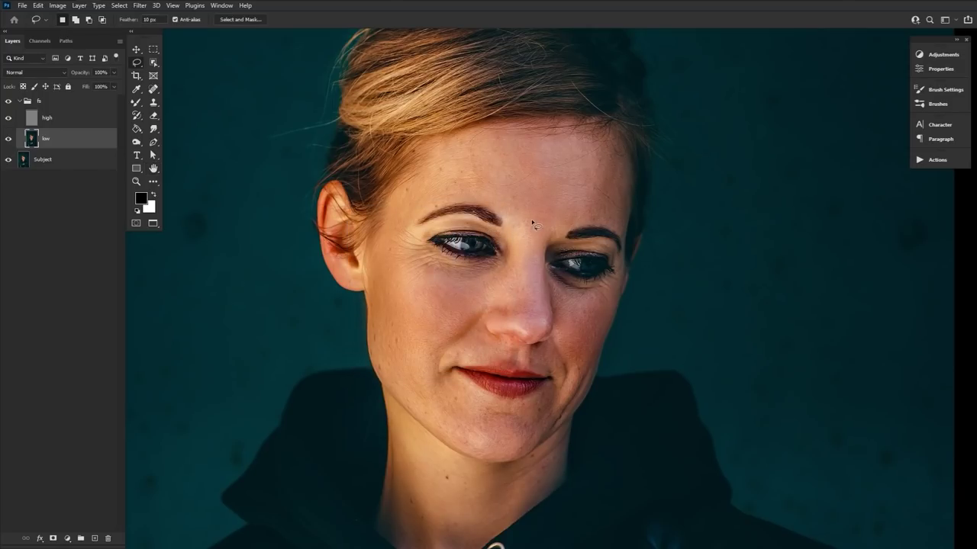
Step: Lasso the forehead area above the eyebrow near the ear and apply a Gaussian Blur with a 7.8 px radius
mouse_move(467, 142)
mouse_down()
mouse_move(457, 150)
mouse_move(478, 192)
mouse_move(464, 145)
mouse_up()
click(139, 6)
click(157, 15)
drag(391, 214, 390, 292)
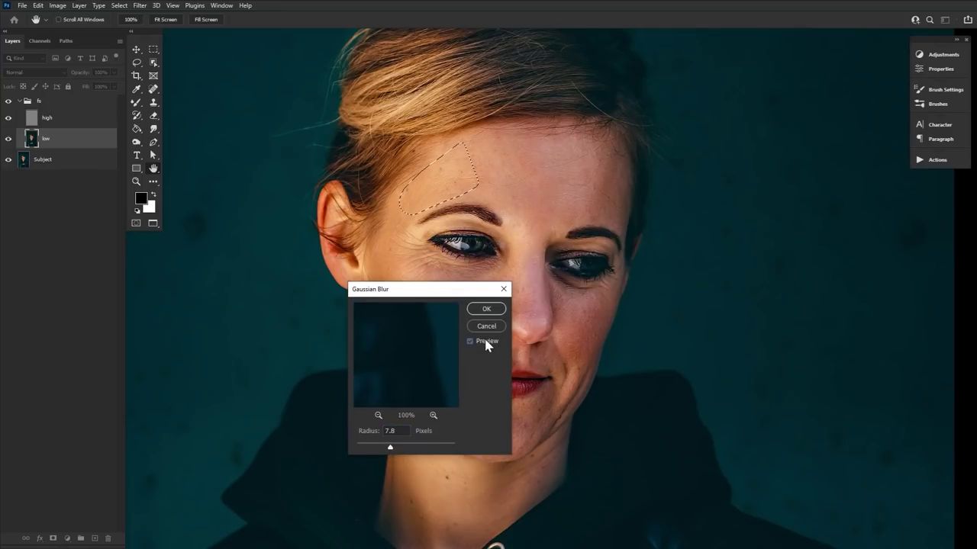
click(485, 306)
Step: Lasso the cheek on the ear side of the face, soften it with Gaussian Blur, and clear the selection
mouse_move(388, 251)
mouse_down()
mouse_move(412, 300)
mouse_move(463, 328)
mouse_move(450, 325)
mouse_up()
key(Return)
click(140, 5)
click(153, 16)
key(ctrl+d)
Step: Lasso the chin on the low layer, apply an 8.8 px Gaussian Blur, and clear the selection
drag(480, 411, 465, 427)
click(140, 5)
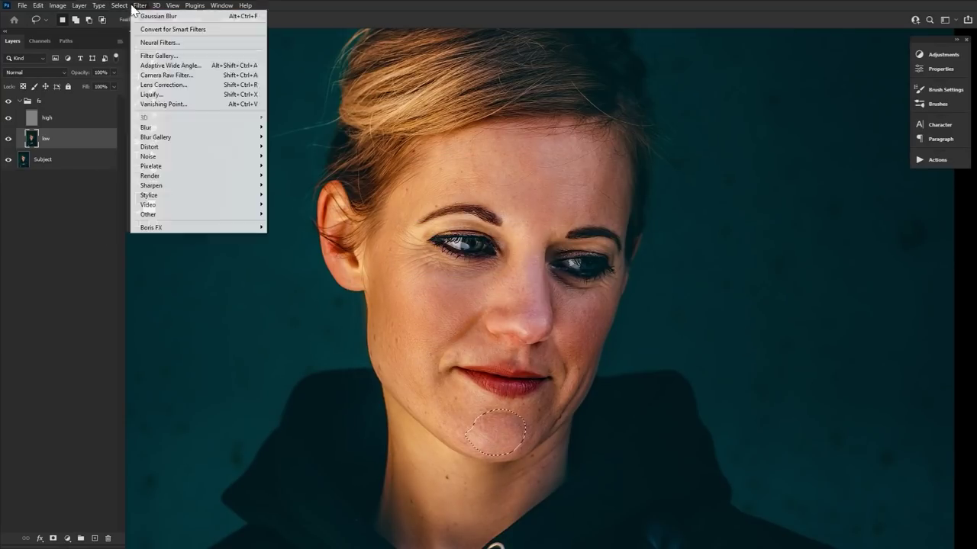
click(156, 14)
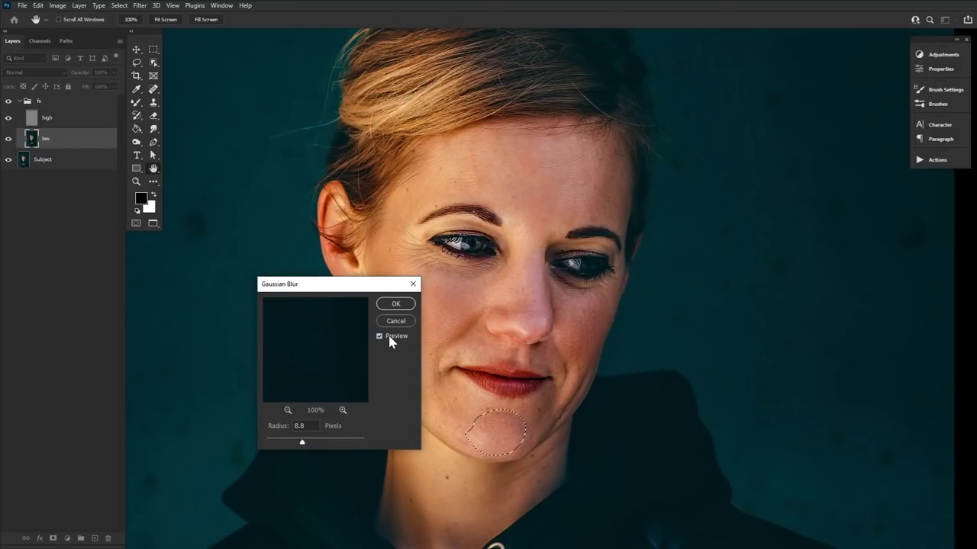
click(396, 304)
key(ctrl+d)
Step: Lasso the far cheek beside the nose and soften its tones with Gaussian Blur on the low layer
mouse_move(571, 323)
mouse_down()
mouse_move(570, 356)
mouse_move(568, 336)
mouse_up()
click(140, 6)
mouse_move(240, 149)
click(156, 15)
click(395, 305)
Step: Return to the high layer with the Clone Stamp tool and clear the selection
double_click(136, 180)
key(s)
click(46, 118)
key(ctrl+d)
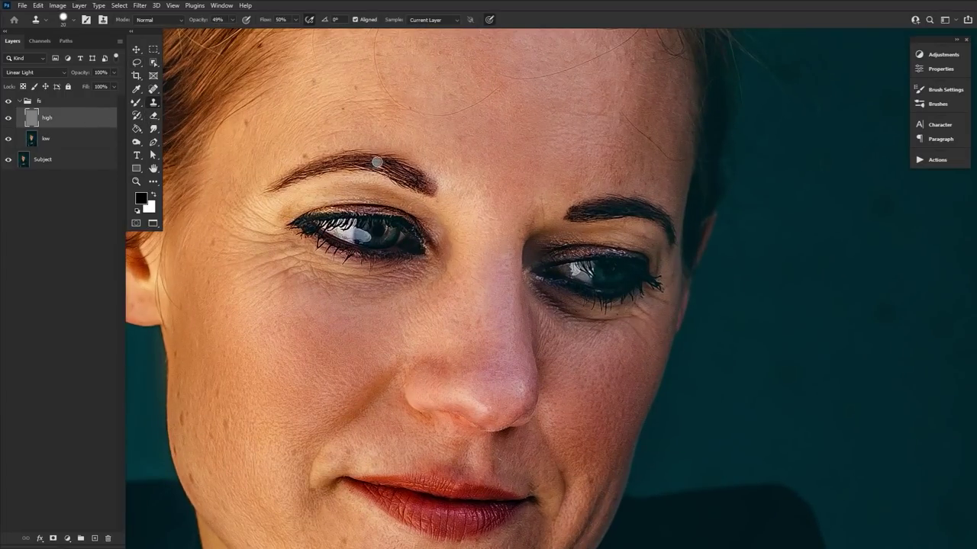
drag(618, 197, 687, 316)
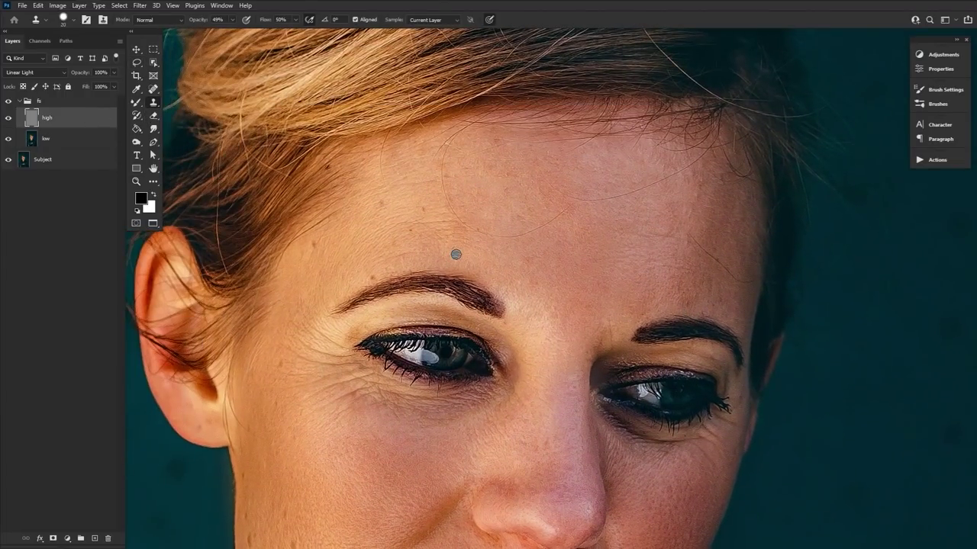
Step: Set the Clone Stamp opacity to 100% and examine the skin texture from the forehead down to the chin for small blemishes
key(0)
drag(419, 242, 396, 258)
scroll(526, 351, down, 2)
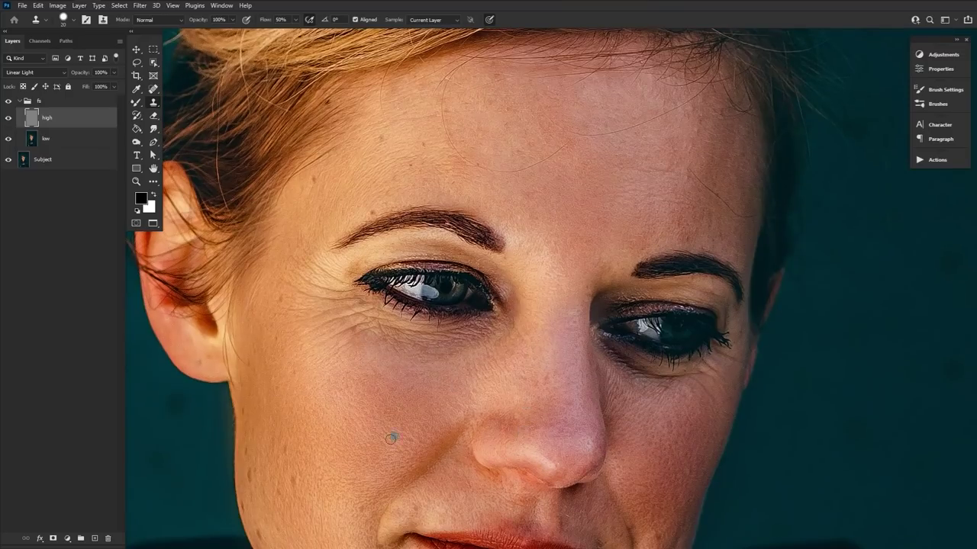
scroll(378, 405, down, 4)
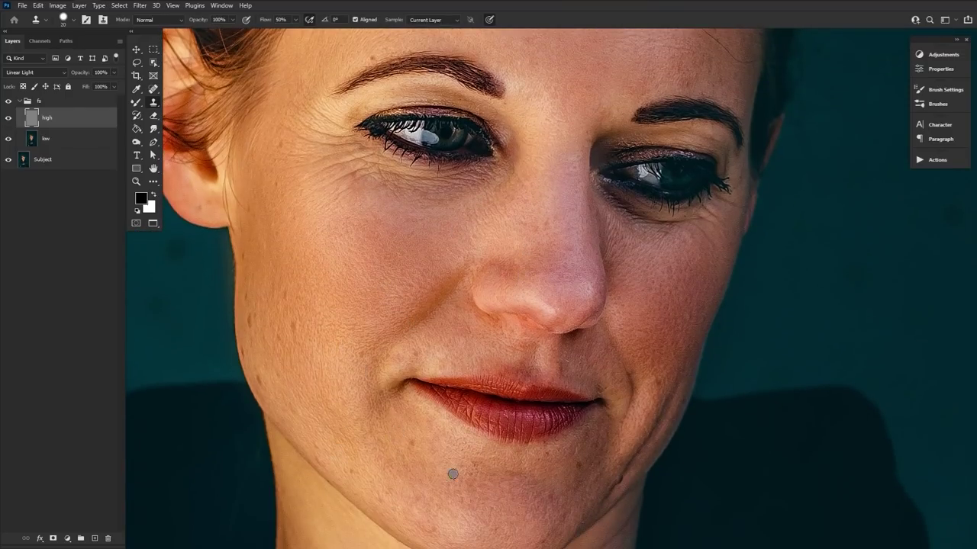
scroll(454, 469, down, 2)
scroll(475, 435, up, 3)
scroll(572, 316, right, 3)
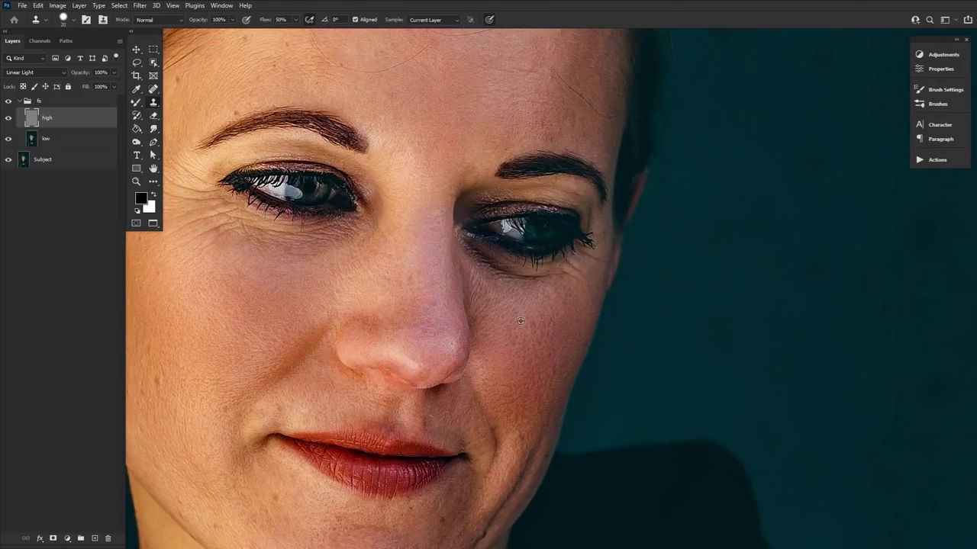
scroll(530, 456, down, 3)
scroll(439, 443, left, 3)
scroll(438, 442, up, 1)
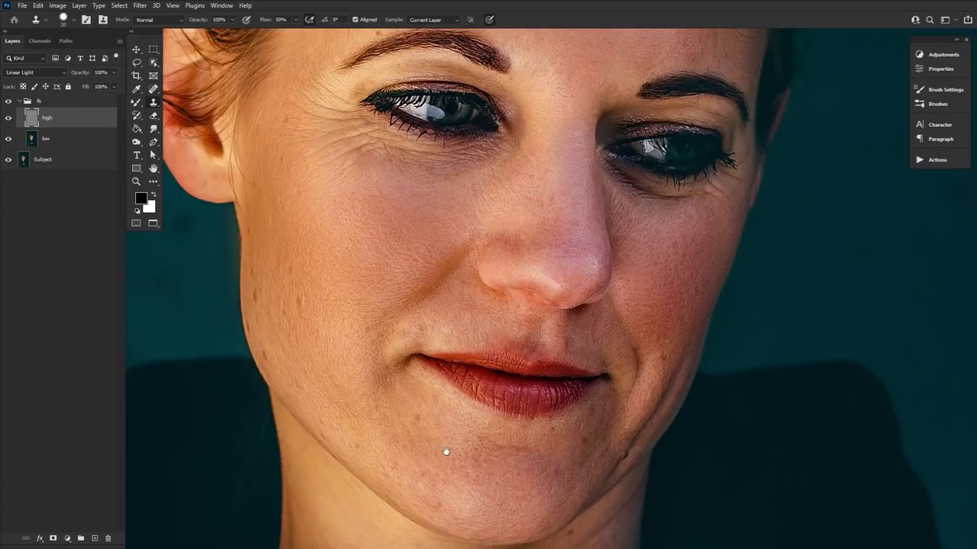
scroll(395, 382, up, 4)
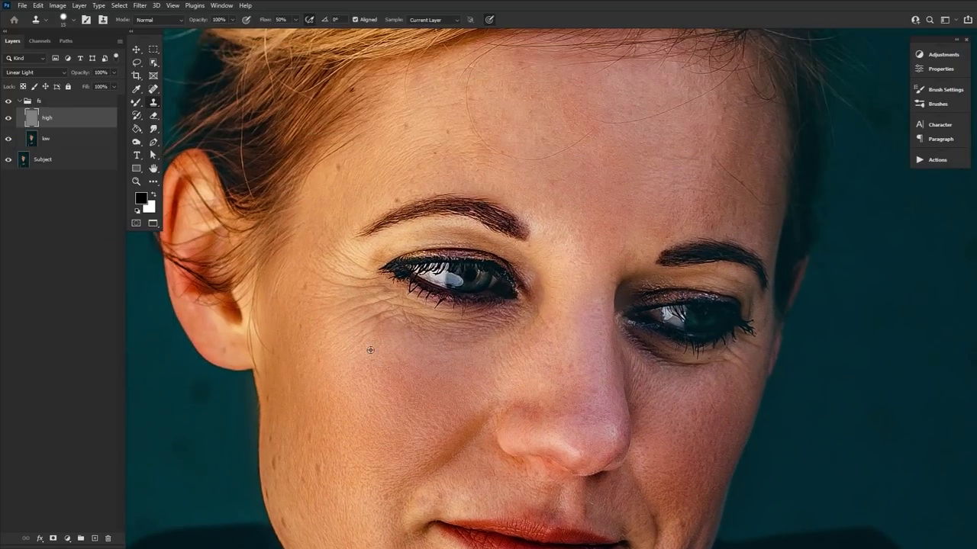
scroll(536, 330, up, 4)
scroll(536, 330, left, 1)
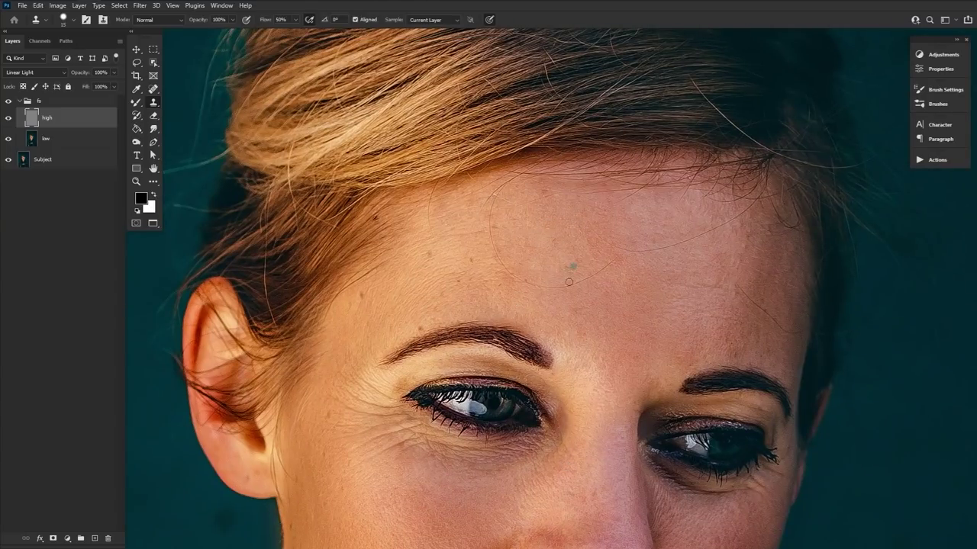
Step: Enlarge the Clone Stamp brush to 40 px and set its opacity to 49% and flow to 48%
scroll(339, 372, down, 4)
key(])
key(])
key(])
key(])
key(])
drag(198, 21, 168, 22)
drag(265, 20, 264, 20)
drag(199, 21, 193, 21)
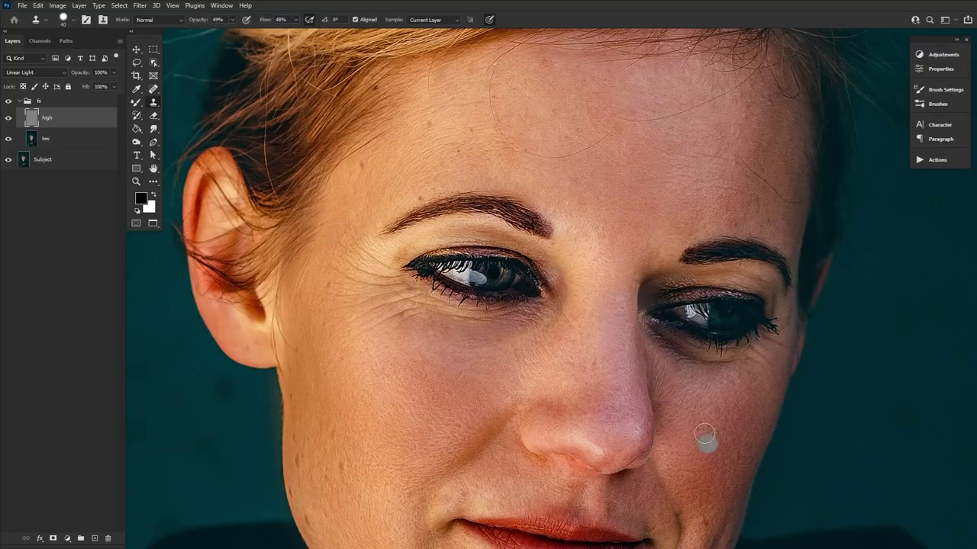
scroll(688, 475, down, 2)
scroll(506, 475, down, 4)
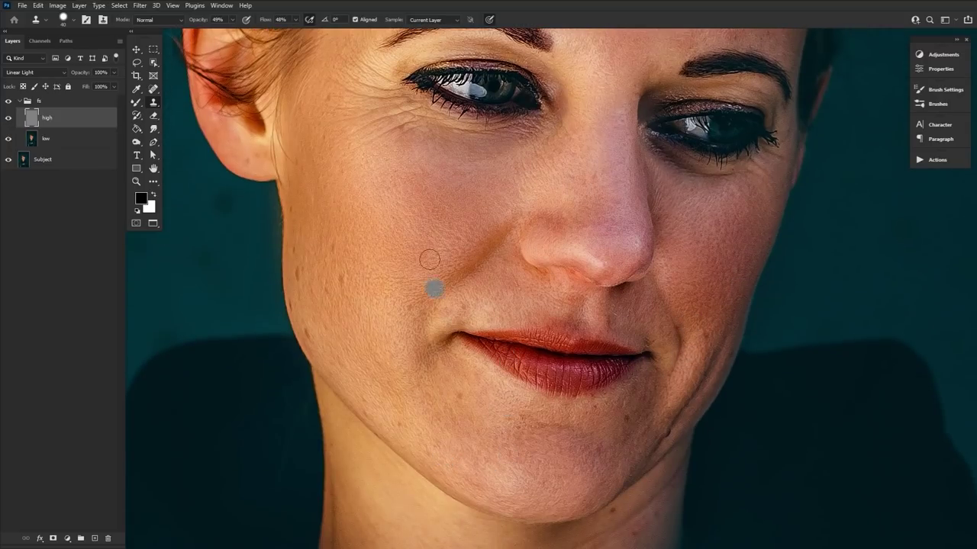
scroll(412, 267, up, 7)
scroll(386, 252, left, 1)
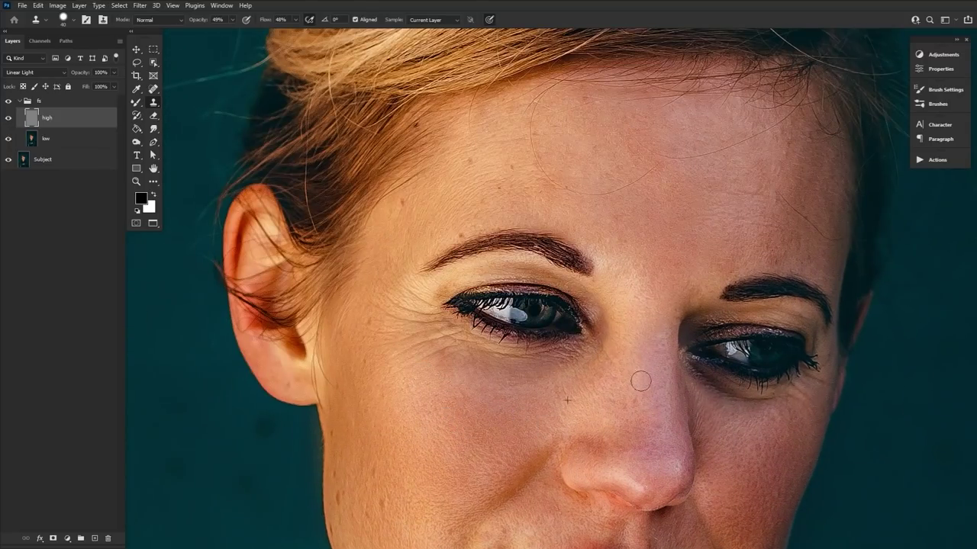
Step: Restore the Clone Stamp opacity to 100% and shrink the brush to 15 px
drag(622, 414, 492, 483)
drag(195, 21, 243, 33)
key(bracketleft)
key(bracketleft)
key(bracketleft)
key(bracketleft)
key(bracketleft)
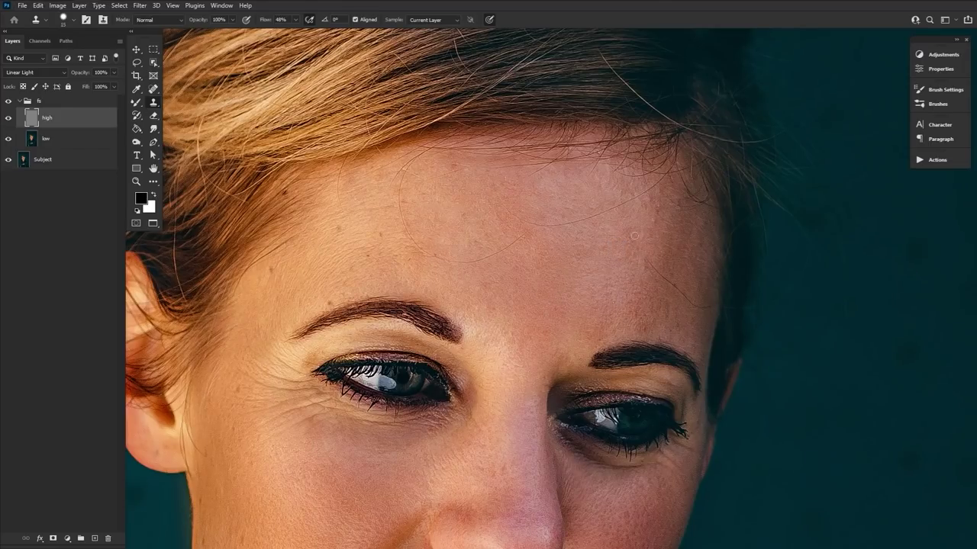
scroll(621, 261, down, 6)
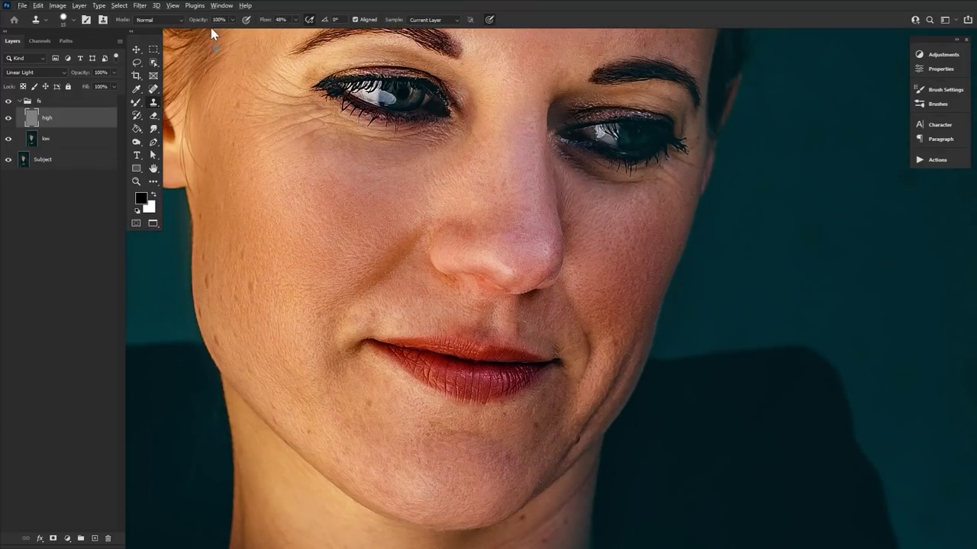
Step: Lower the Clone Stamp opacity, enlarge the brush, and clone skin texture sampled beside the mouth onto the far cheek
drag(207, 21, 183, 23)
key(bracketright)
key(bracketright)
key(bracketright)
alt+click(551, 399)
click(598, 325)
key(z)
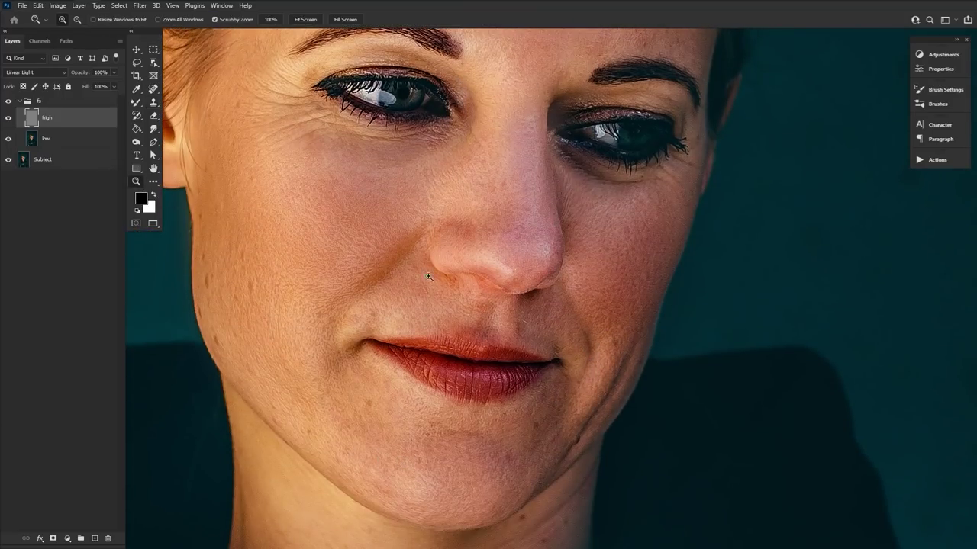
drag(466, 285, 422, 307)
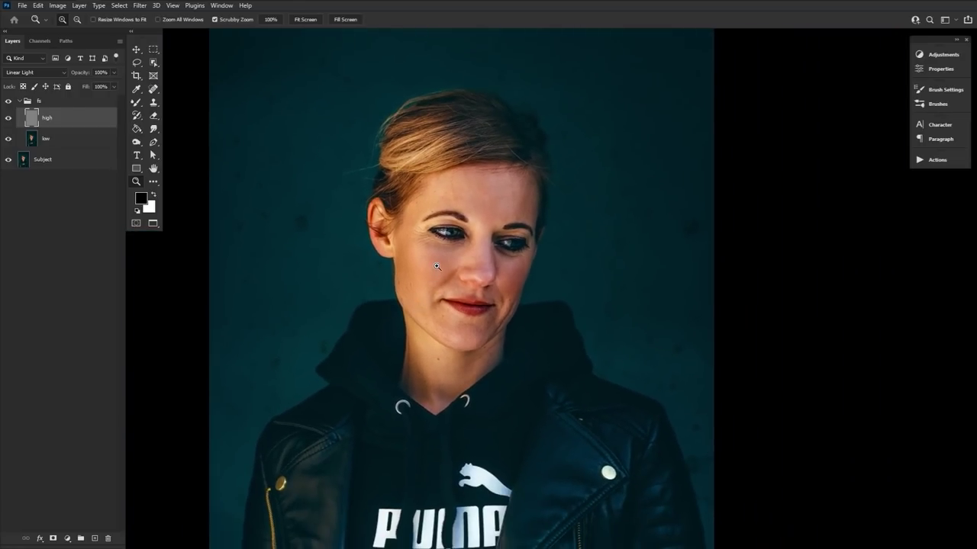
click(436, 266)
scroll(457, 365, up, 1)
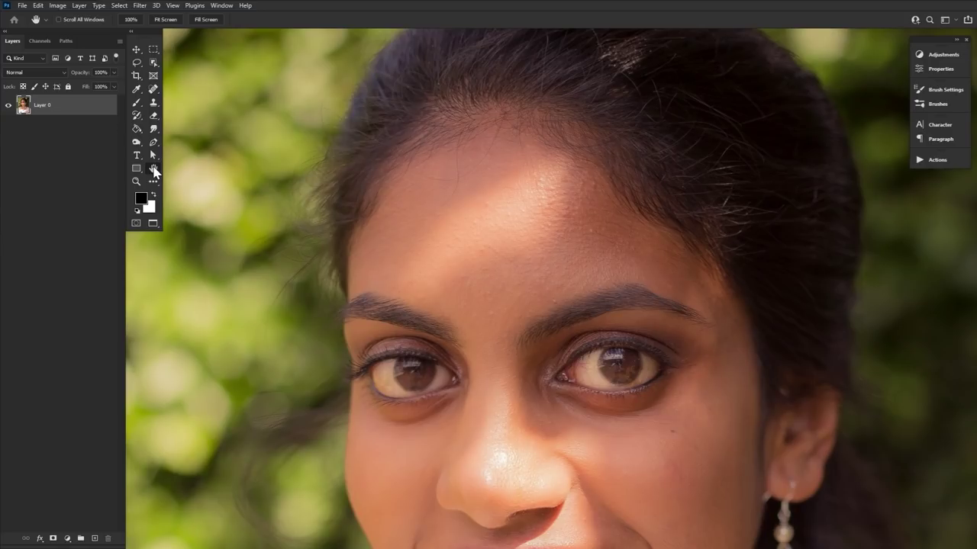
Step: Examine the forehead, eyebrow and under-eye skin of the second portrait close up for uneven light and texture
click(136, 183)
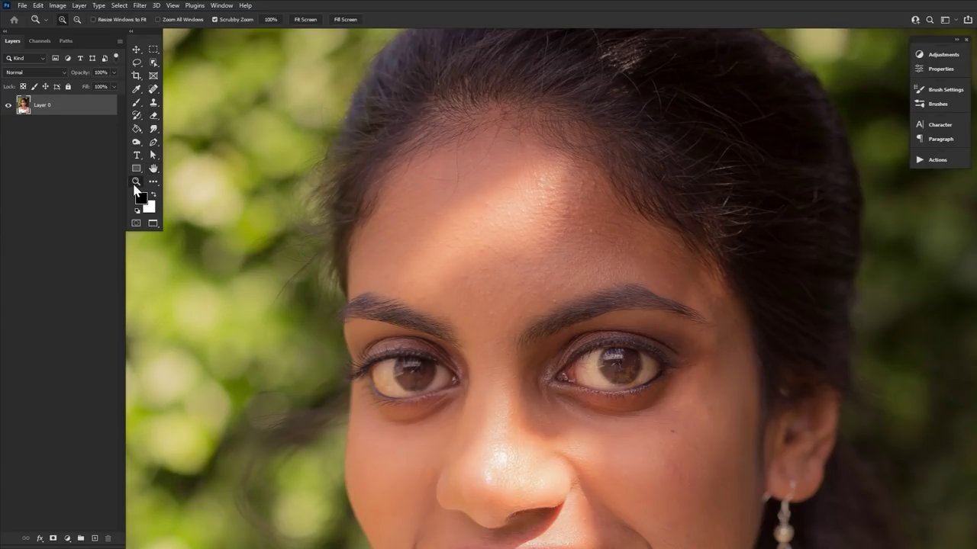
key(ctrl+plus)
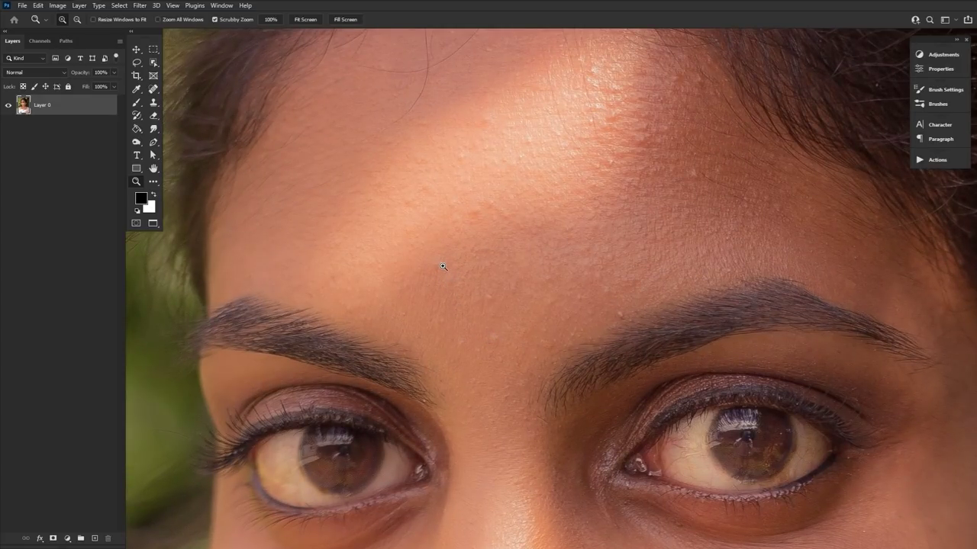
click(153, 170)
drag(441, 244, 372, 297)
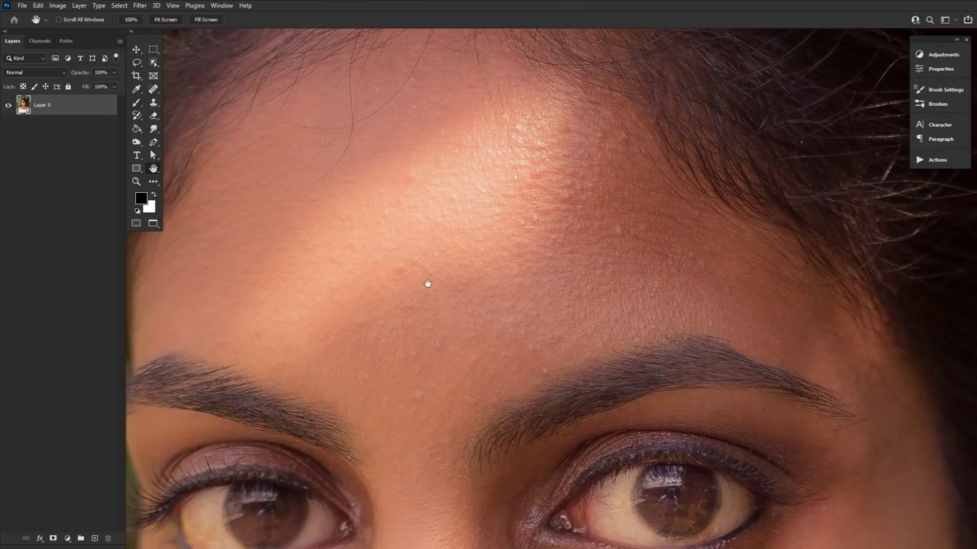
drag(425, 470, 478, 452)
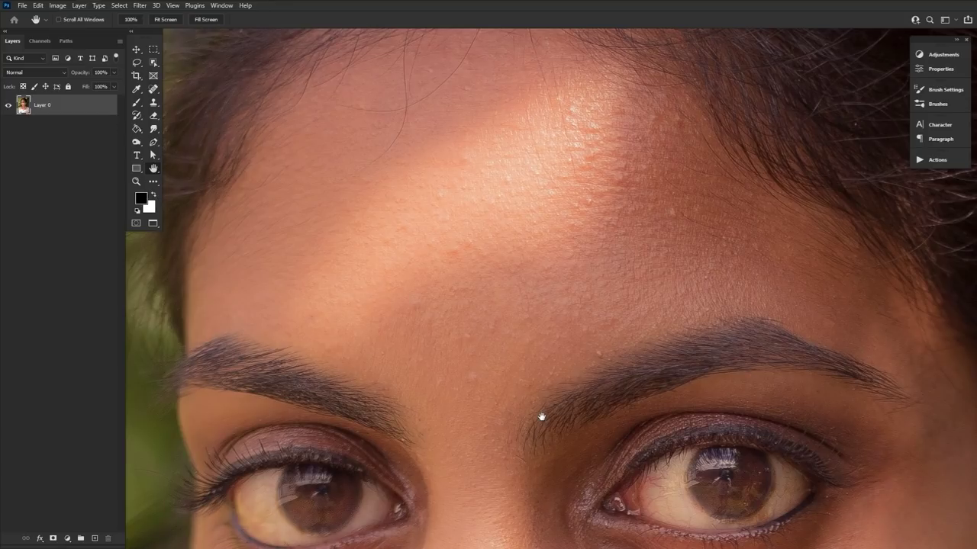
drag(541, 417, 389, 233)
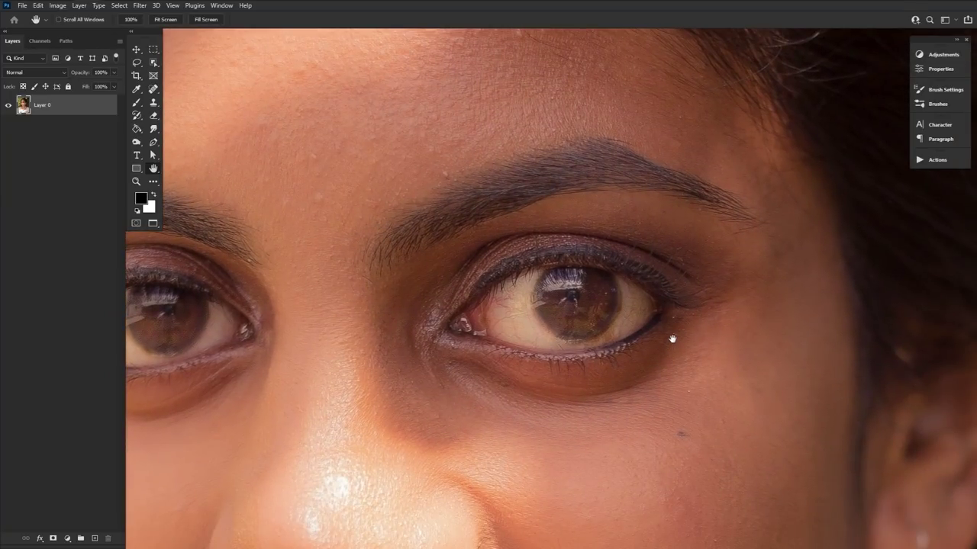
drag(270, 99, 430, 282)
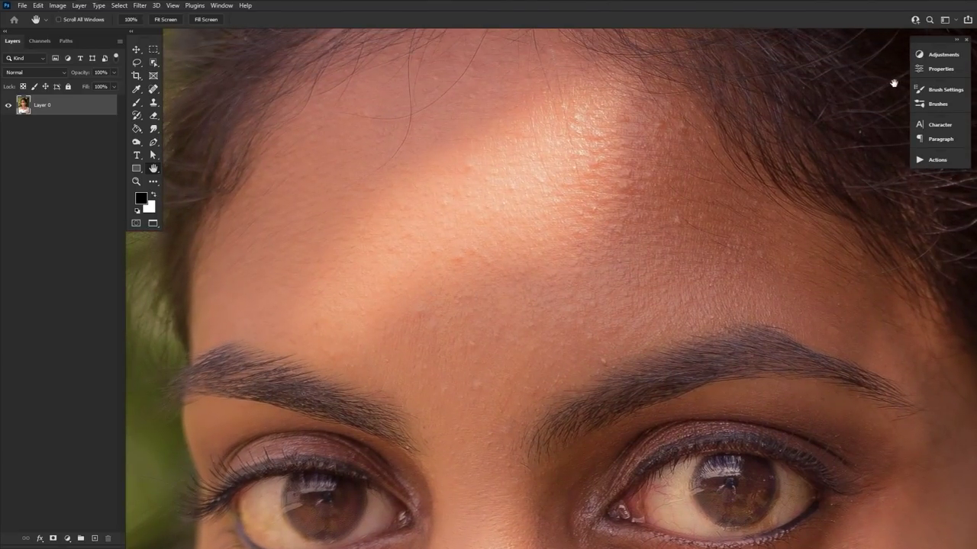
Step: Add a Curves adjustment layer above the portrait and darken the midtones from input 133 to output 94
click(936, 59)
click(809, 76)
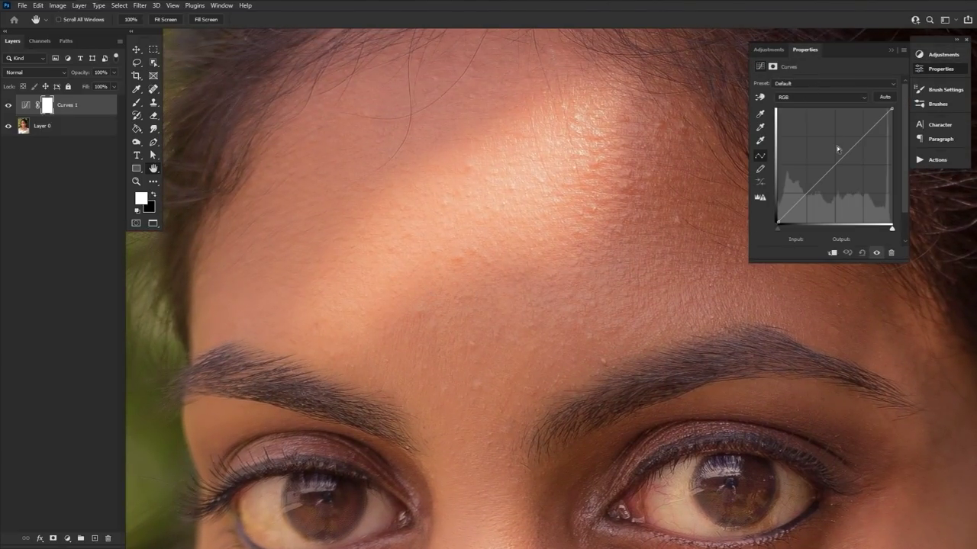
drag(833, 168, 837, 181)
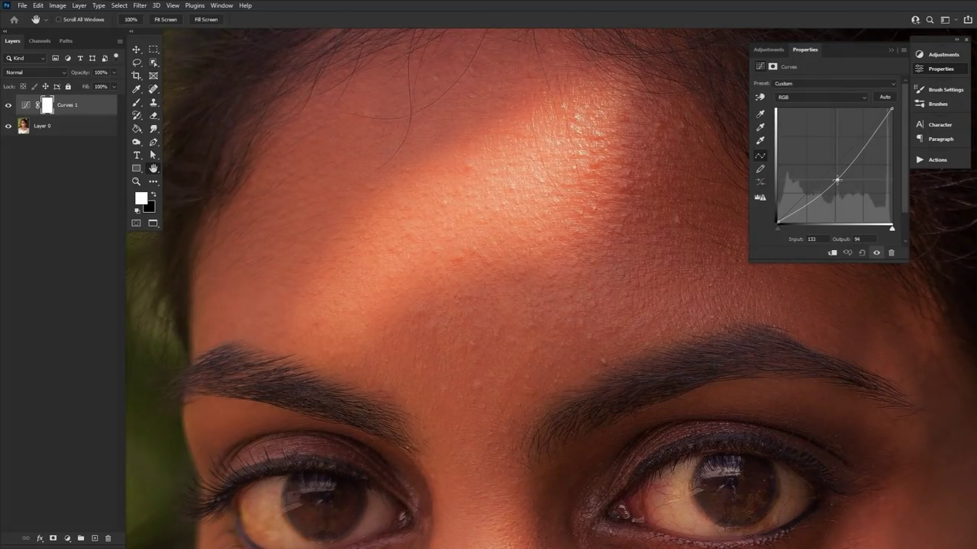
Step: Create a new layer in Color blend mode and fill it with 50% Gray at 100% opacity
click(94, 538)
click(48, 73)
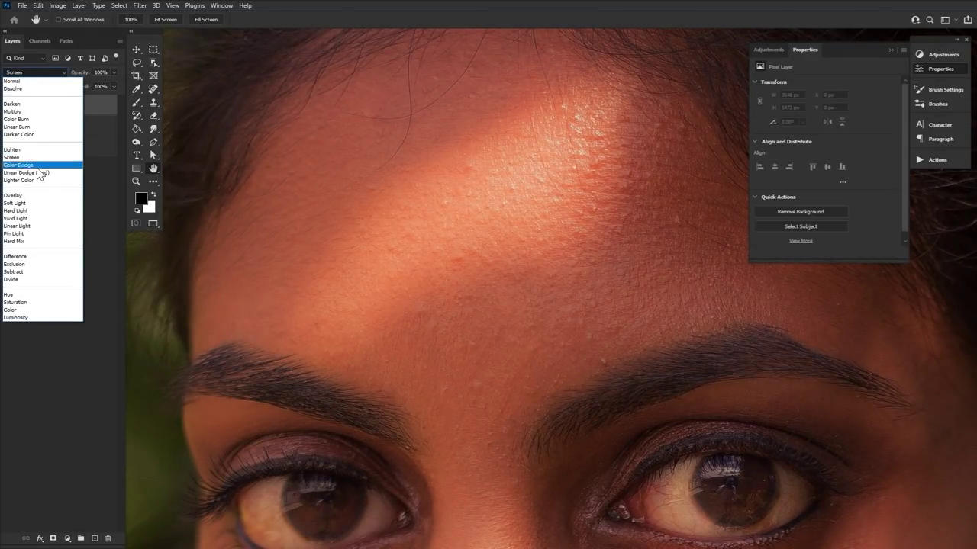
click(32, 309)
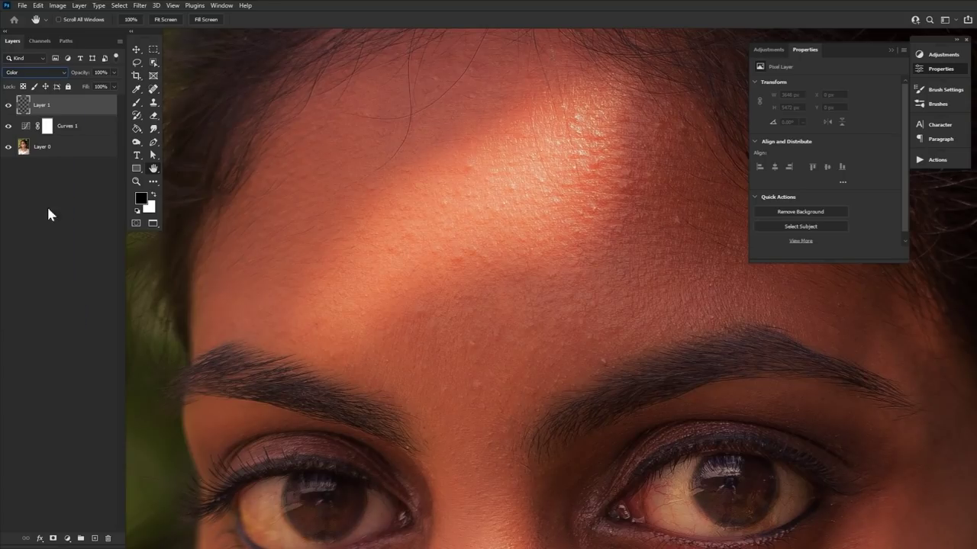
click(38, 6)
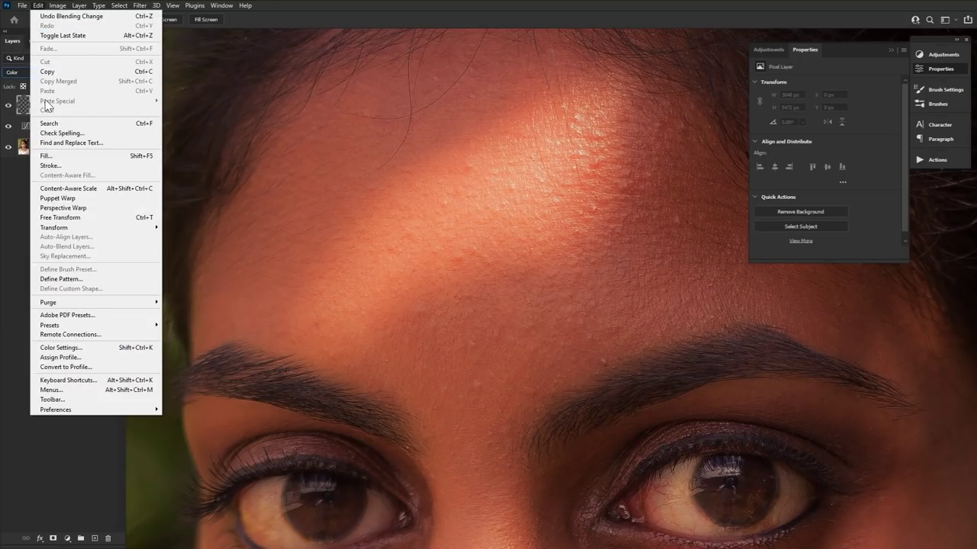
click(61, 157)
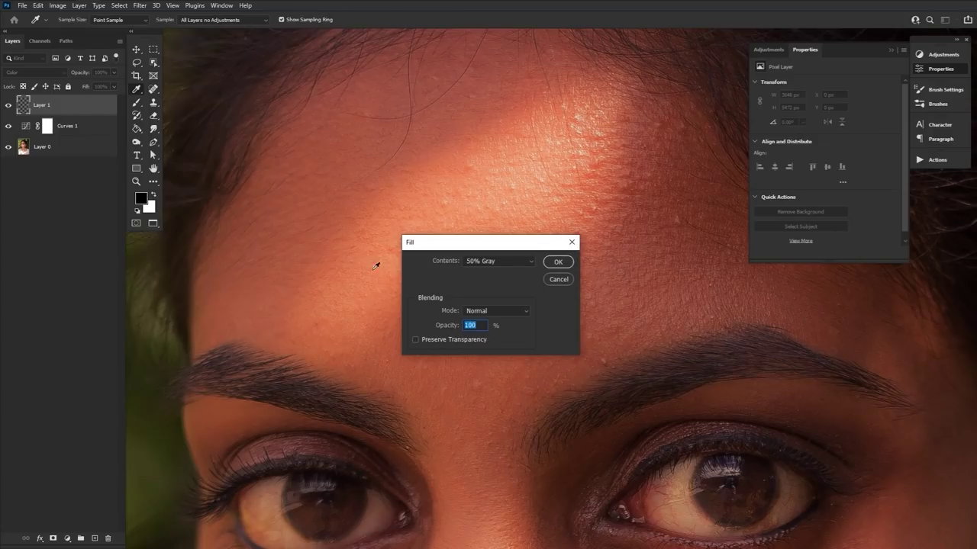
click(557, 263)
key(h)
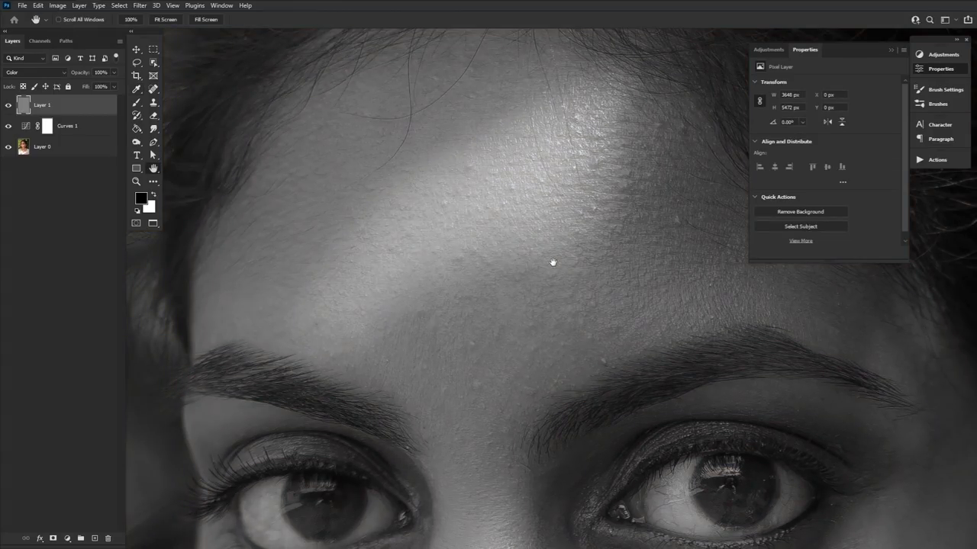
Step: Group the gray Color layer with the Curves layer and toggle the group's visibility to compare the image with and without it
shift+click(94, 126)
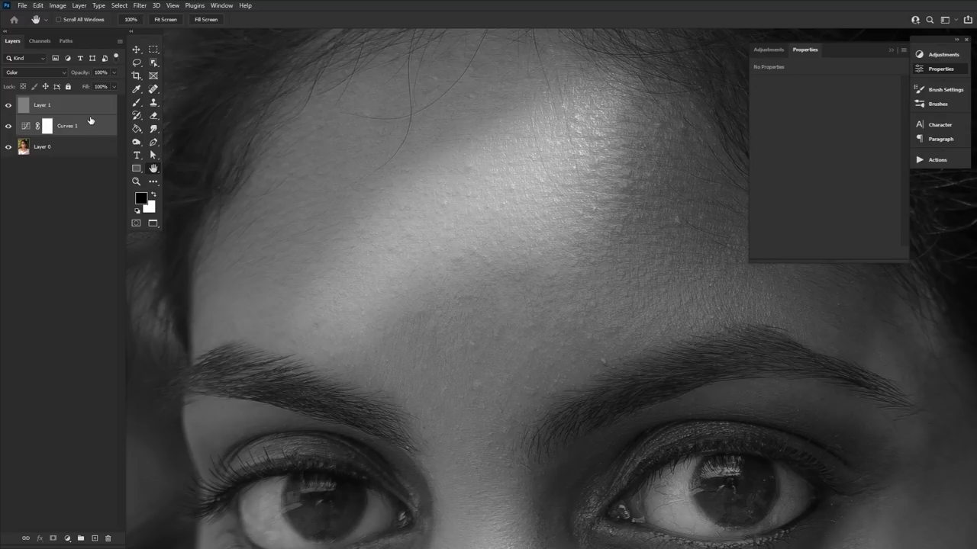
key(ctrl+g)
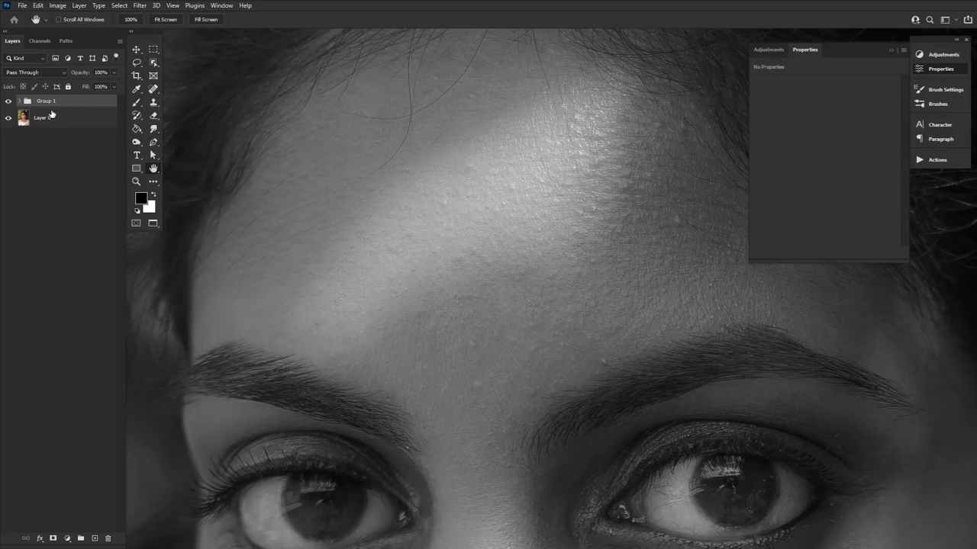
click(8, 103)
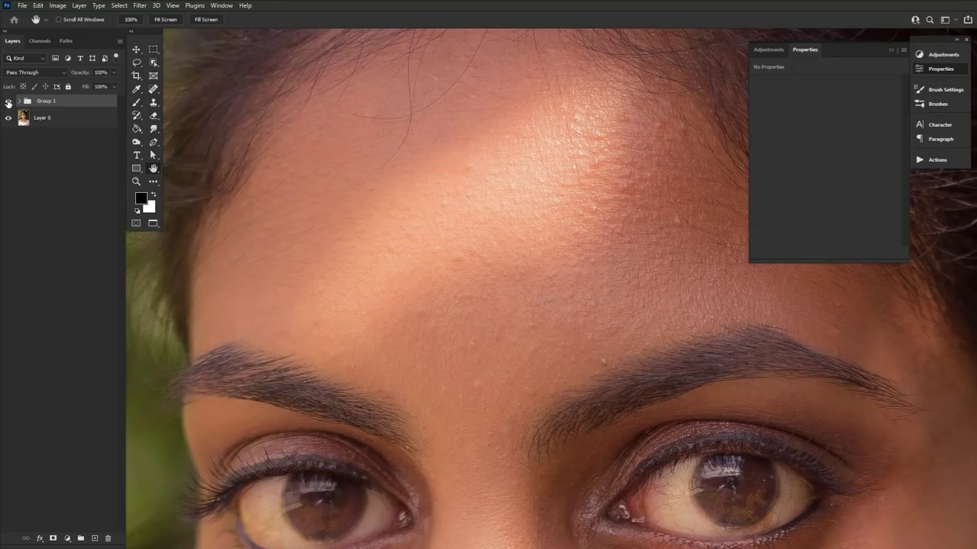
click(9, 103)
click(8, 103)
click(8, 103)
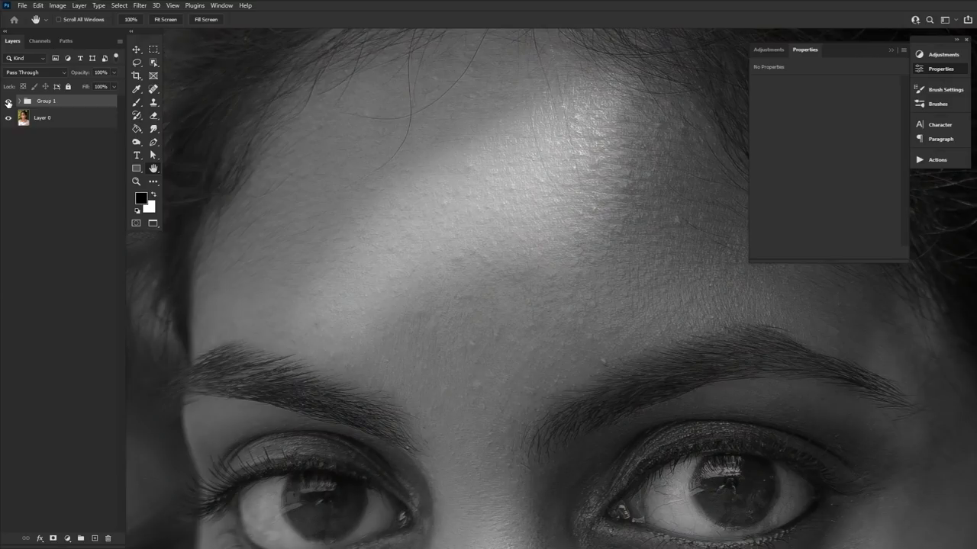
Step: Add a second Curves adjustment directly above Layer 0 and darken it with a point at input 98, output 71
click(75, 122)
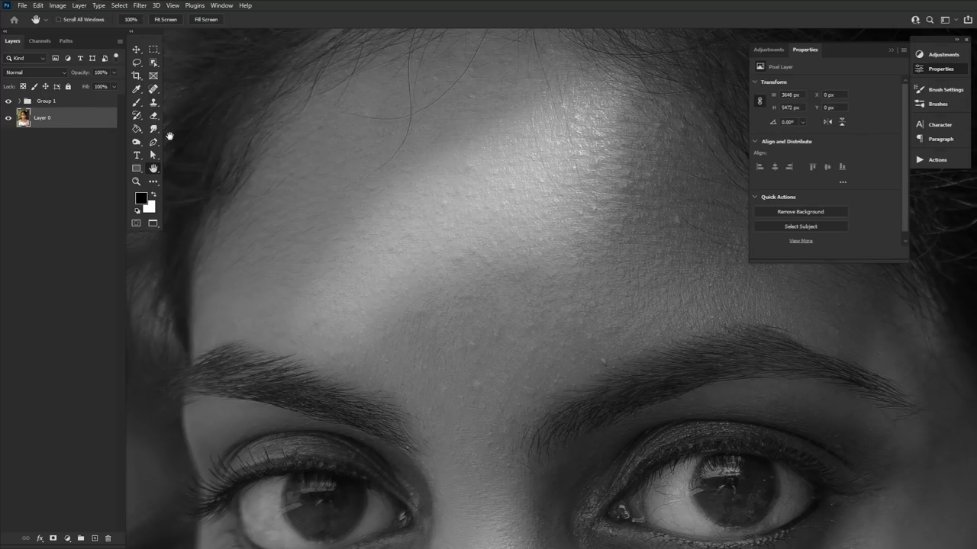
click(930, 57)
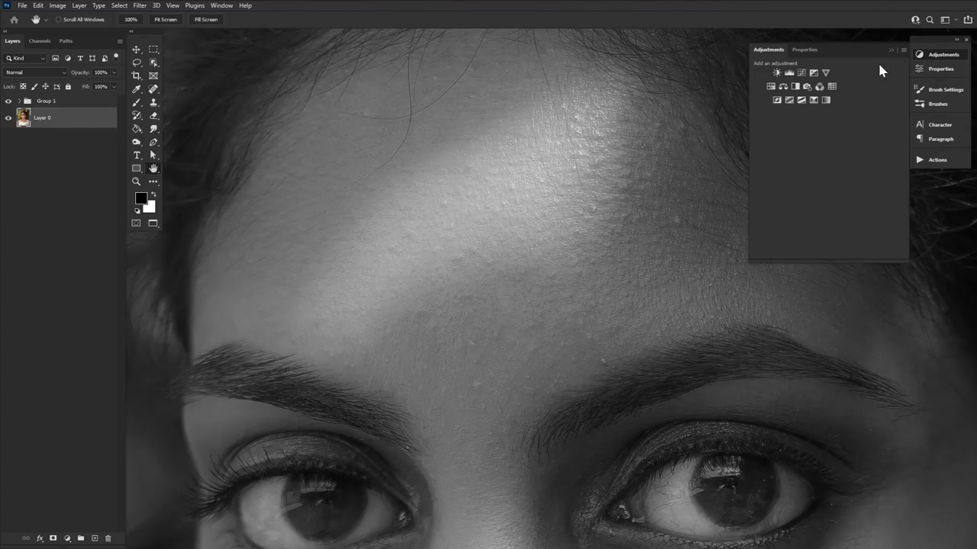
click(801, 73)
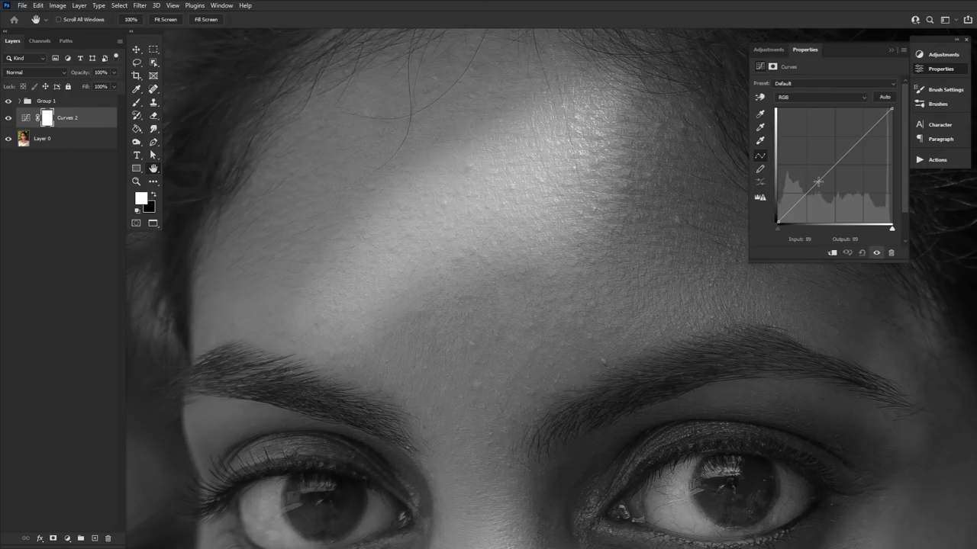
drag(817, 183, 822, 190)
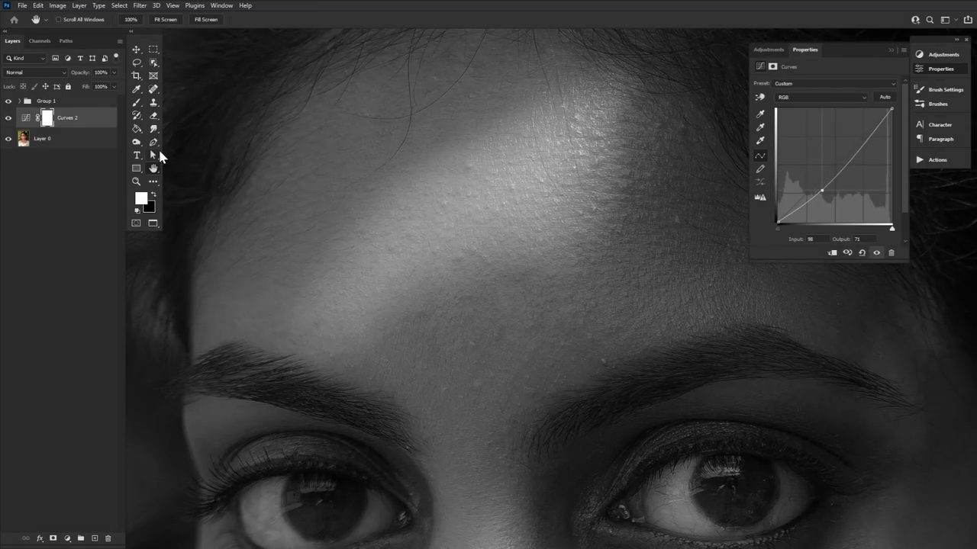
Step: Invert the darkening Curves layer's mask to black and rename the layer burn
key(ctrl+i)
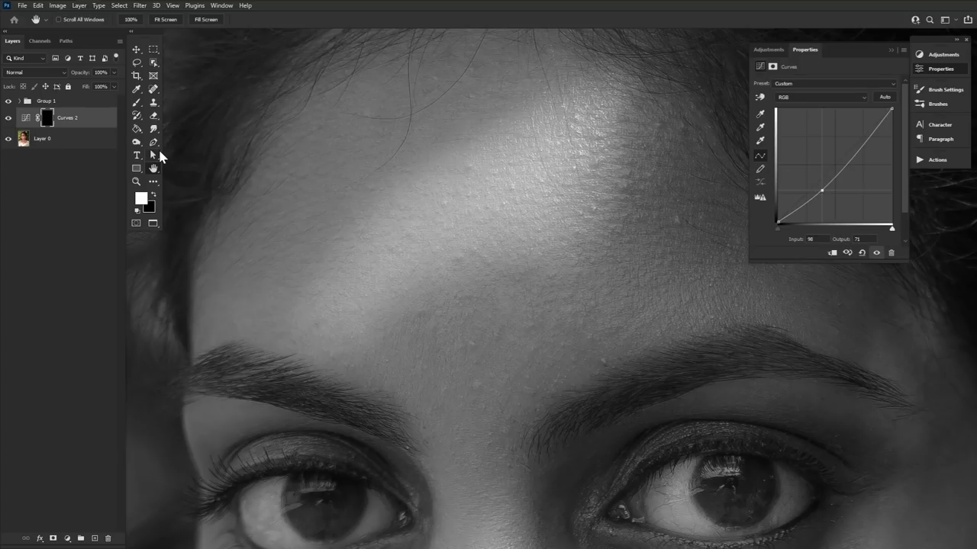
double_click(68, 118)
text(S)
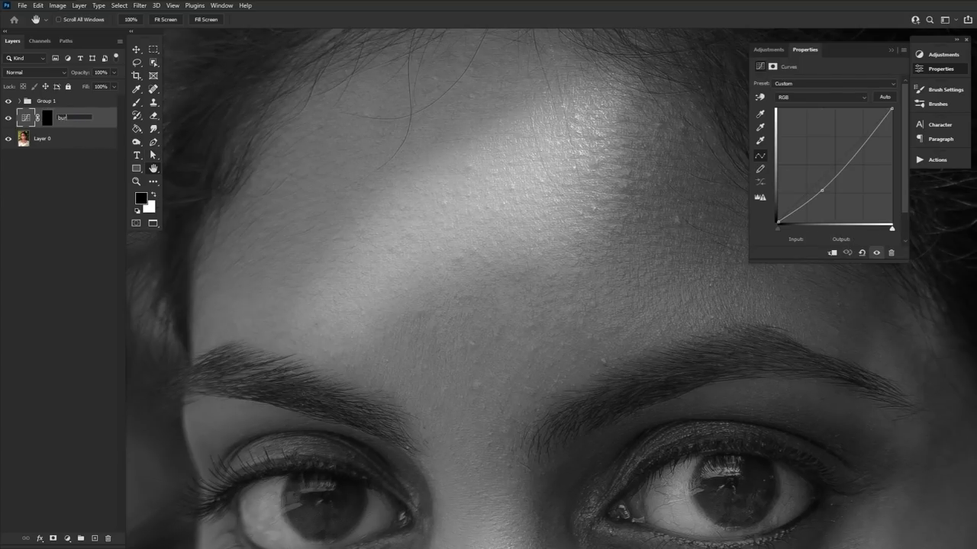
text(urn)
key(Return)
Step: Add a Curves adjustment brightening input 184 to output 204, invert its mask to black and rename it dodge
click(933, 59)
click(801, 73)
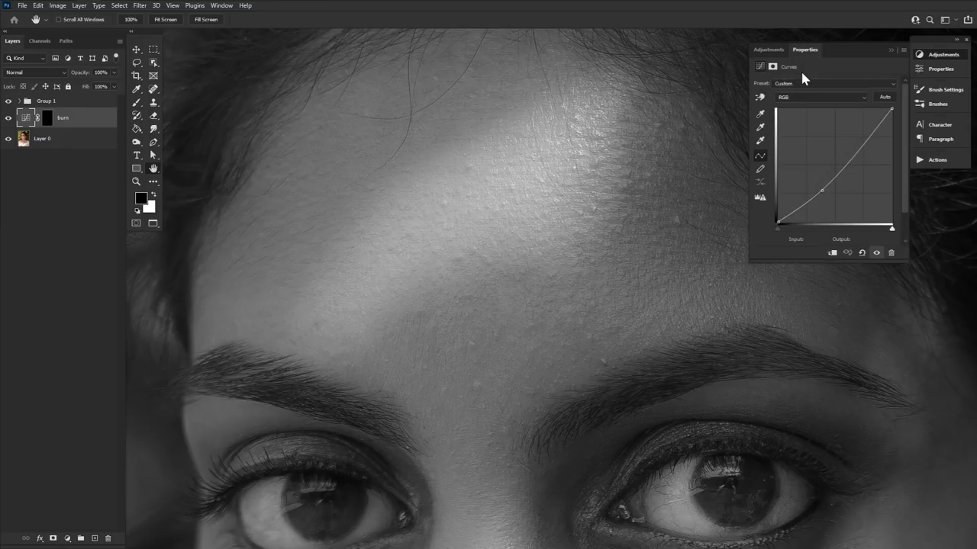
drag(867, 135, 860, 132)
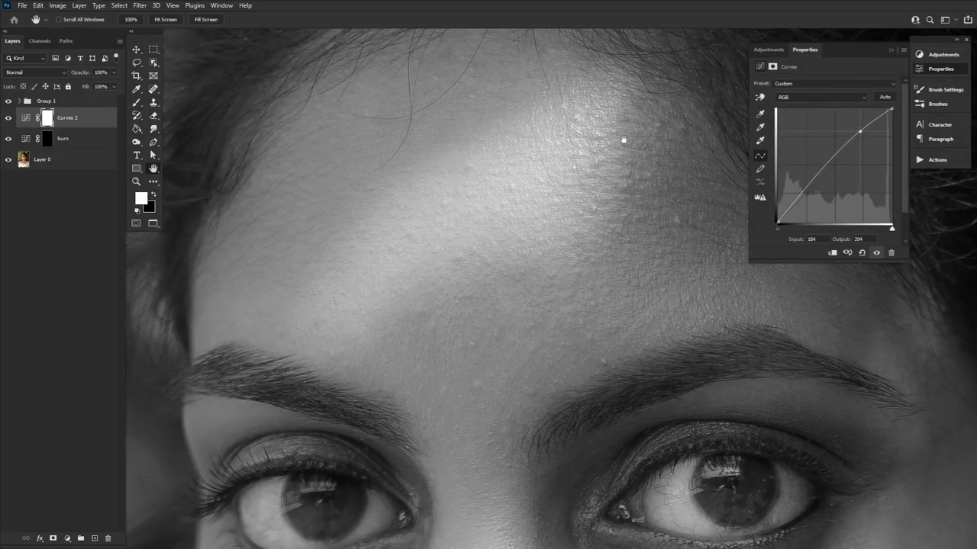
key(ctrl+i)
double_click(67, 118)
text(dodge)
key(Return)
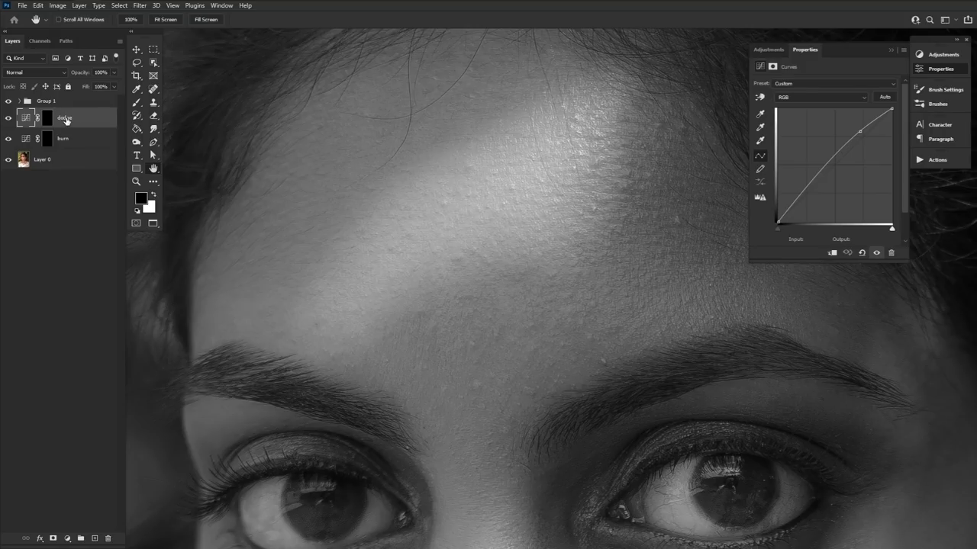
Step: Group the dodge and burn layers, rename the group DB and expand it
shift+click(91, 140)
key(ctrl+g)
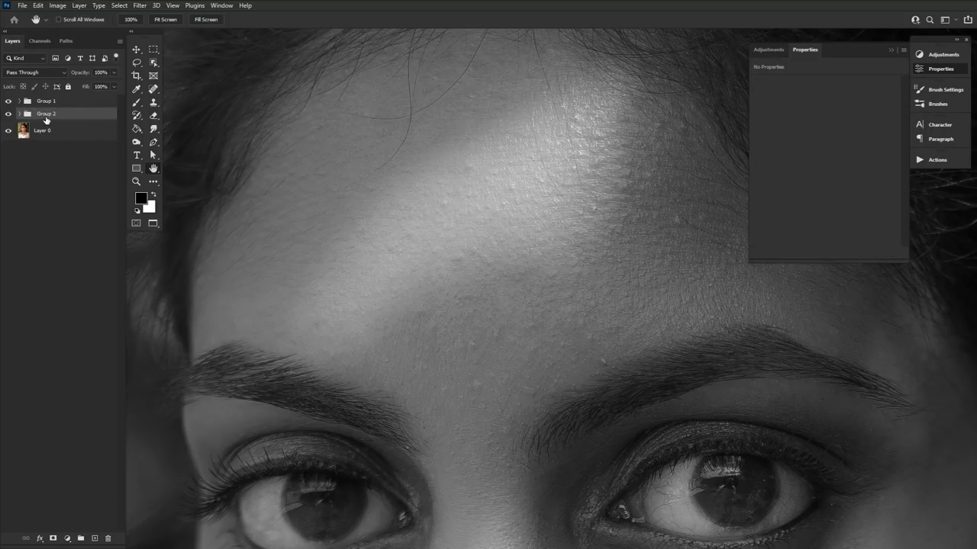
double_click(46, 114)
text(DB)
key(Return)
click(19, 114)
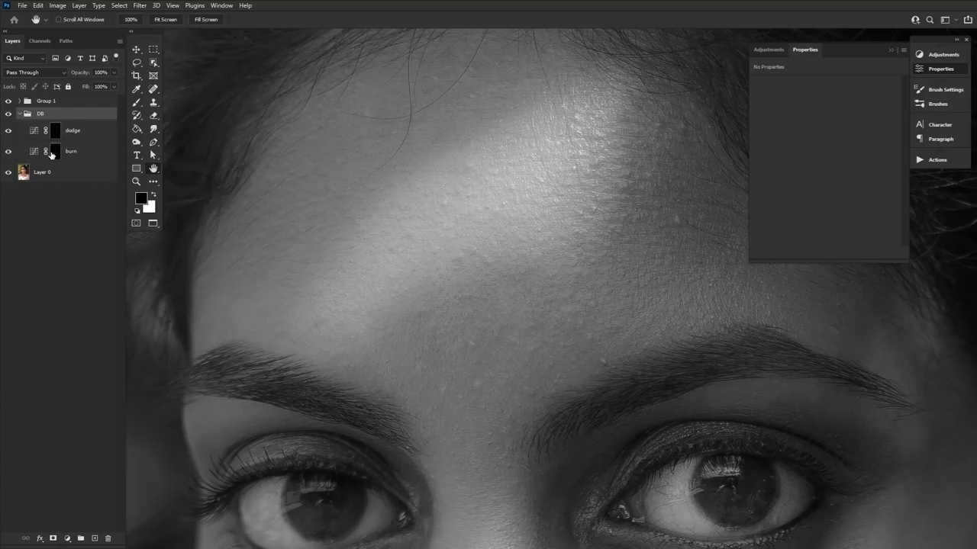
Step: Select the dodge layer and set up a Soft Round brush with 25% hardness, reducing its size to 15 px
click(97, 132)
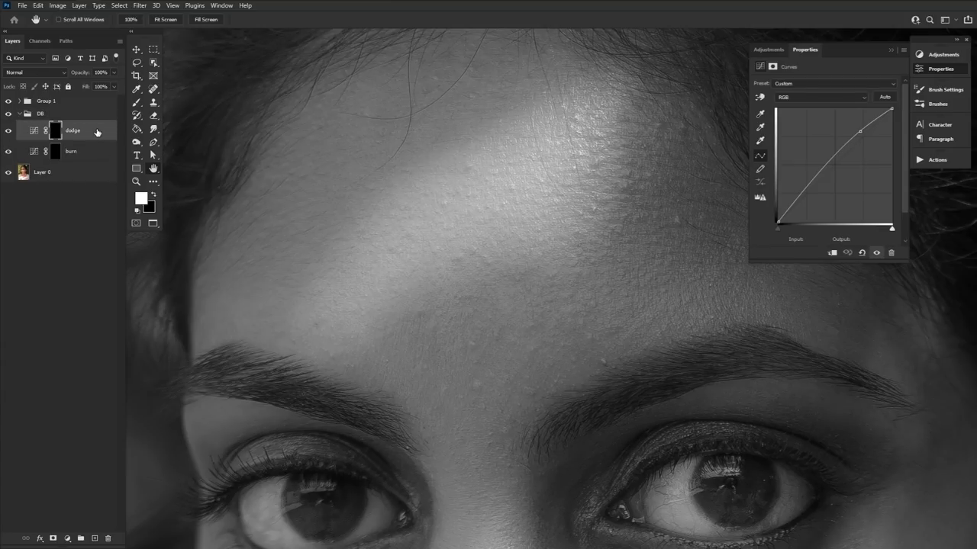
click(137, 102)
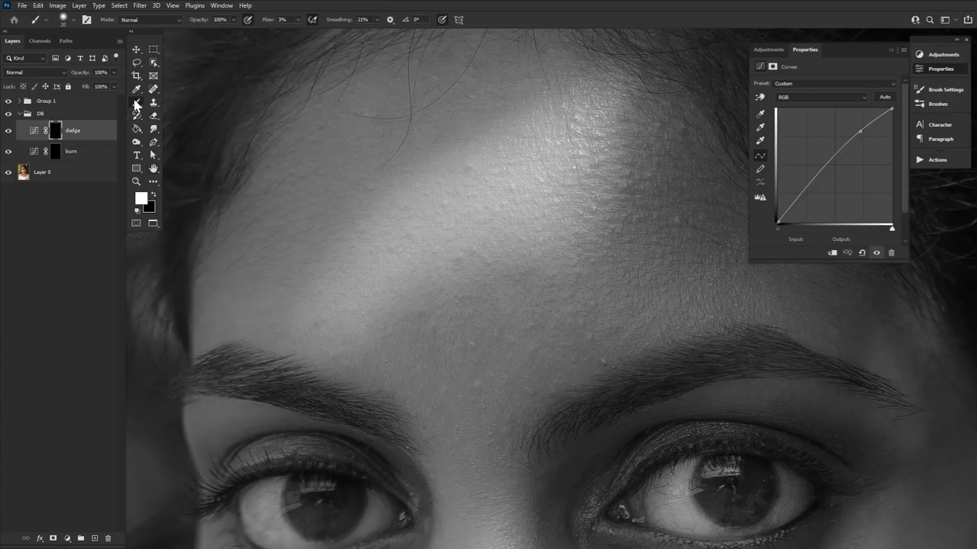
click(63, 19)
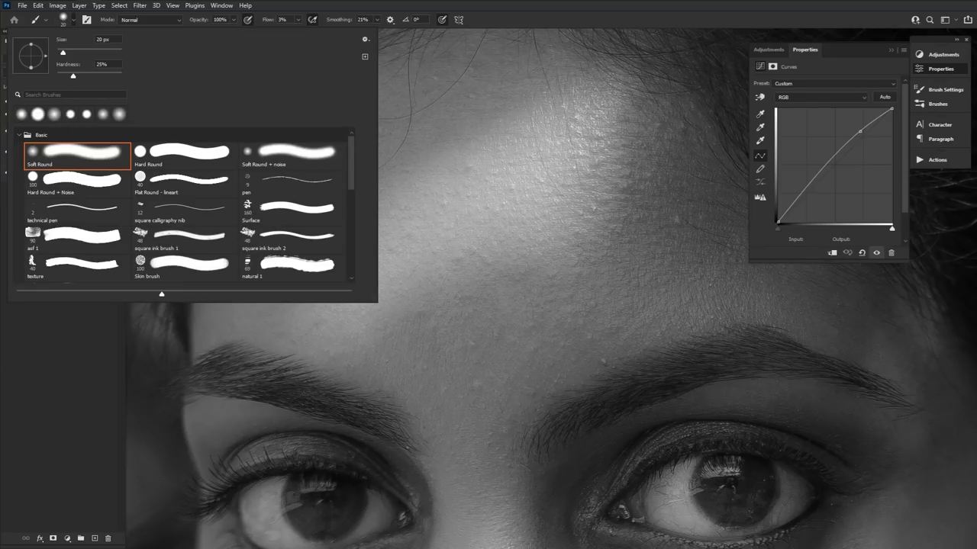
mouse_move(90, 75)
mouse_down()
mouse_move(115, 80)
mouse_move(73, 77)
mouse_up()
click(74, 22)
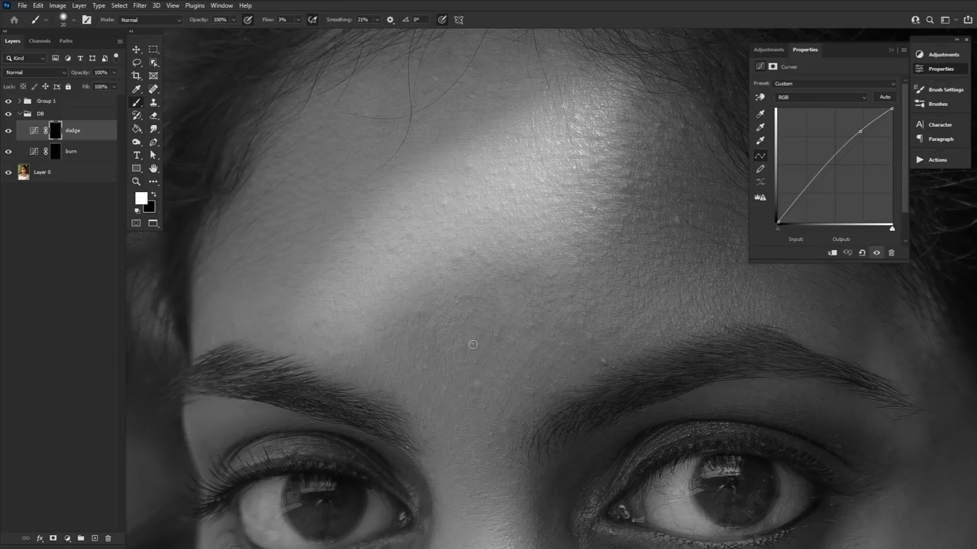
key(bracketleft)
Step: Even out small blotches across the forehead by painting white on the dodge and burn masks, adjusting the brush size to each spot
click(54, 128)
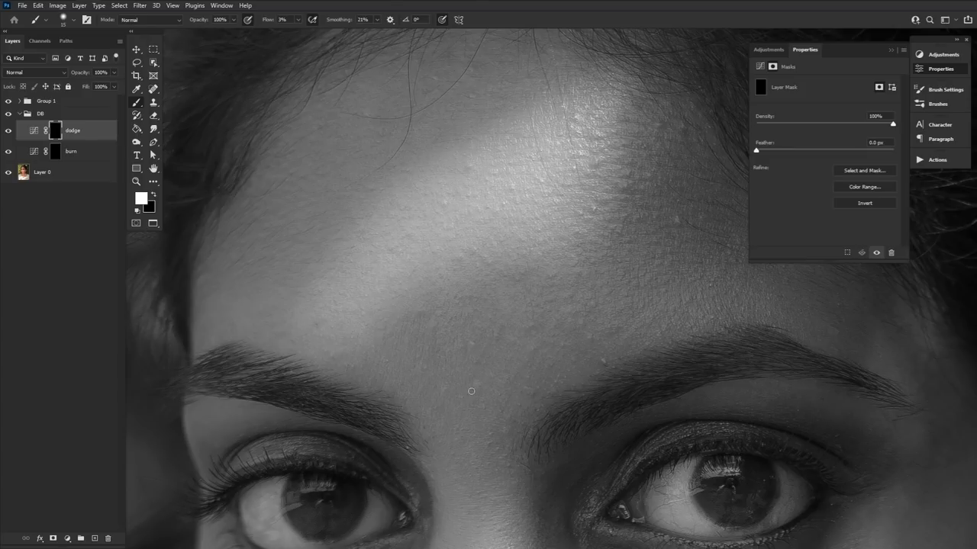
click(58, 155)
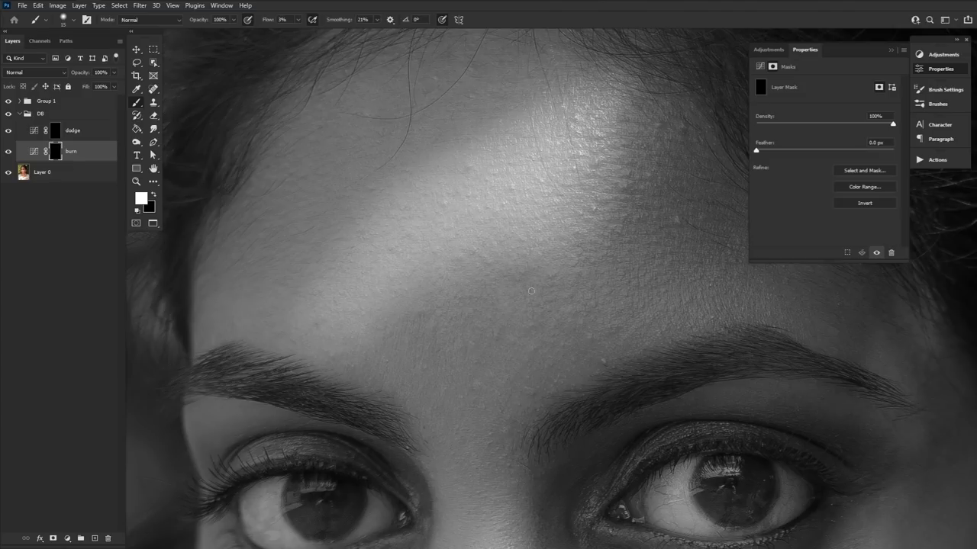
key(alt+])
key(r)
mouse_move(654, 175)
mouse_down()
mouse_move(710, 370)
mouse_move(686, 412)
mouse_up()
drag(586, 234, 495, 292)
key(bracketright)
key(bracketright)
key(bracketright)
key(bracketright)
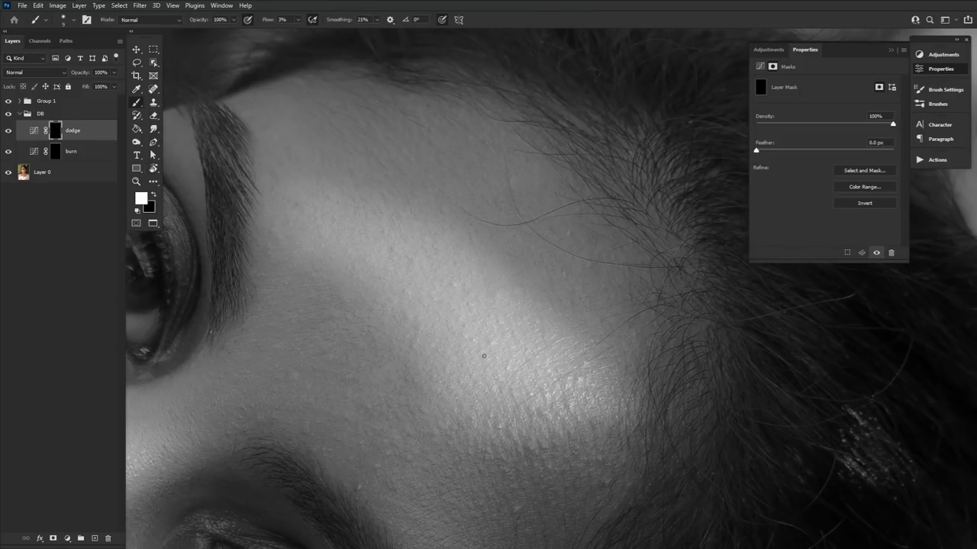
key(bracketleft)
Step: Paint white on the burn mask over bright spots on the forehead with a small brush
key(alt+bracketleft)
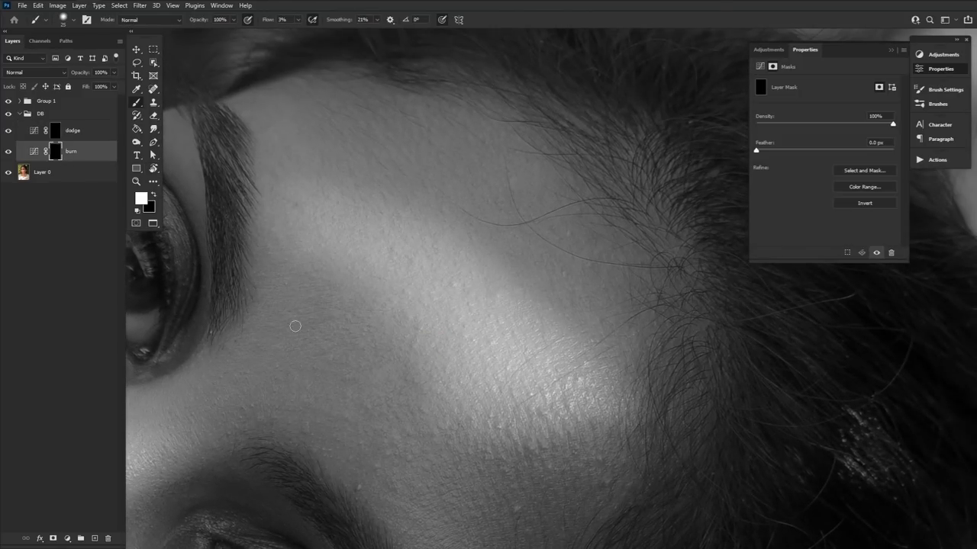
drag(519, 512, 478, 455)
key(bracketleft)
key(bracketleft)
key(bracketleft)
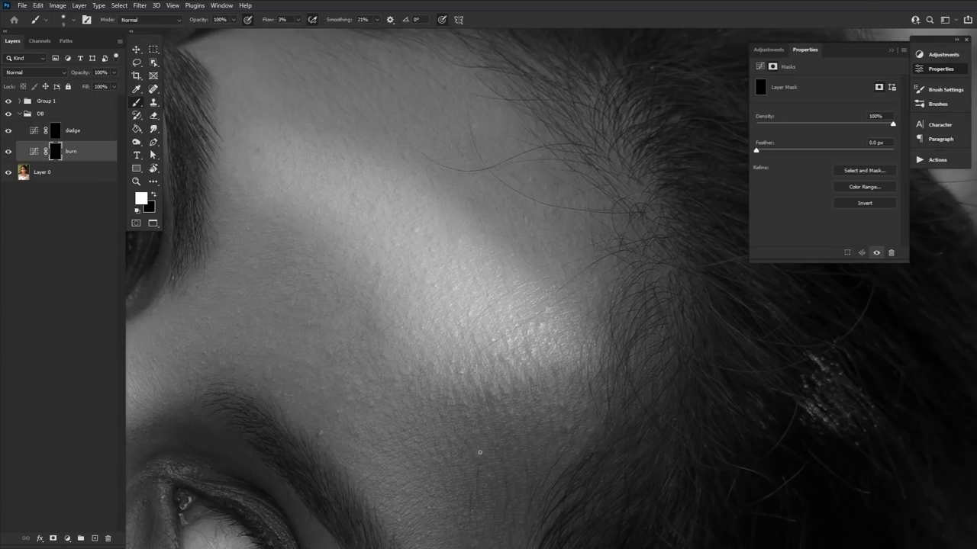
Step: Paint white on the dodge mask to lighten dark patches between the forehead highlight and the hairline
click(89, 133)
mouse_move(488, 373)
mouse_down()
mouse_move(125, 187)
mouse_move(11, 114)
mouse_up()
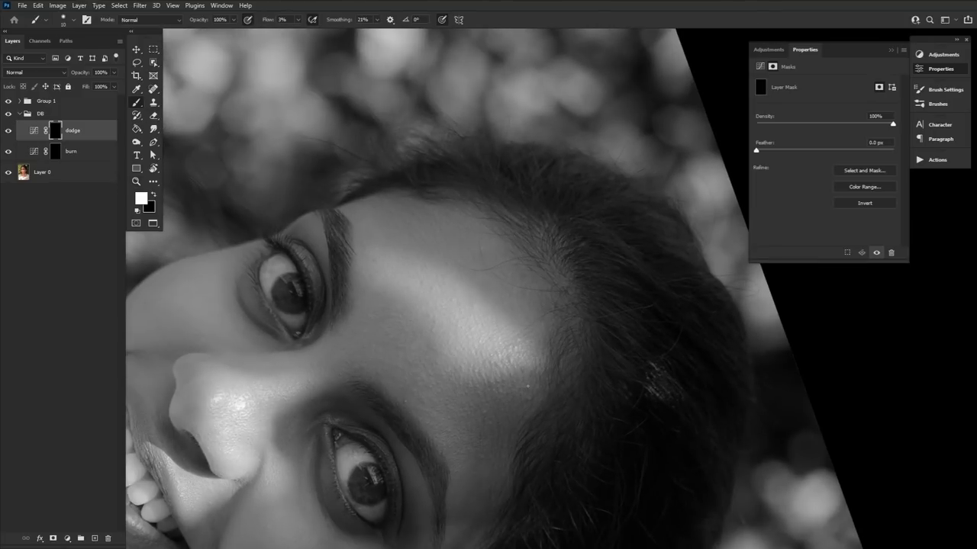
key(bracketright)
key(bracketright)
drag(492, 393, 460, 367)
key(bracketleft)
key(bracketleft)
Step: Compare the image with Group 1 hidden and shown, and burn bright spots beside the nose bridge
click(58, 154)
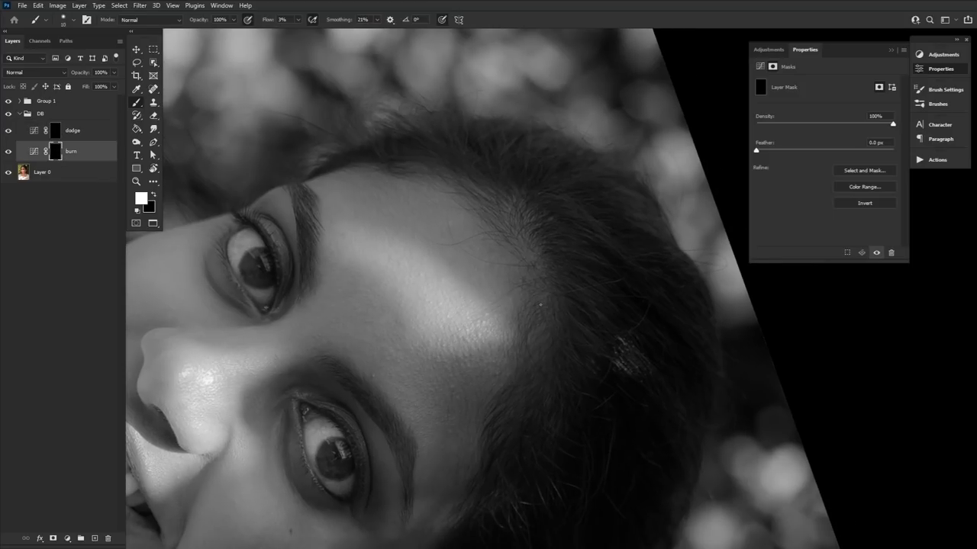
click(9, 101)
click(9, 101)
mouse_move(285, 417)
mouse_down()
mouse_move(382, 351)
mouse_move(372, 339)
mouse_up()
key(z)
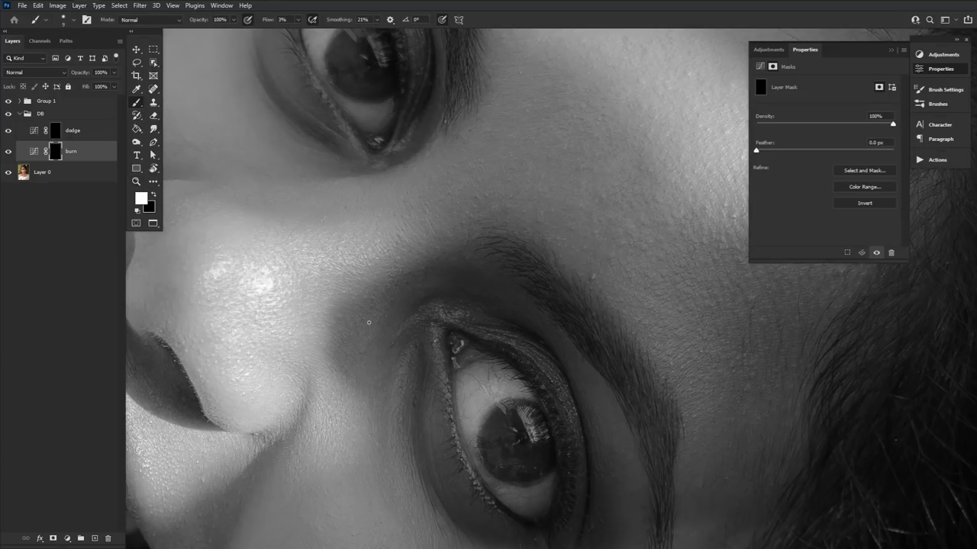
drag(475, 442, 424, 352)
Step: Dodge the dark creases under the shadow-side eye on the dodge mask, varying the brush size
click(55, 130)
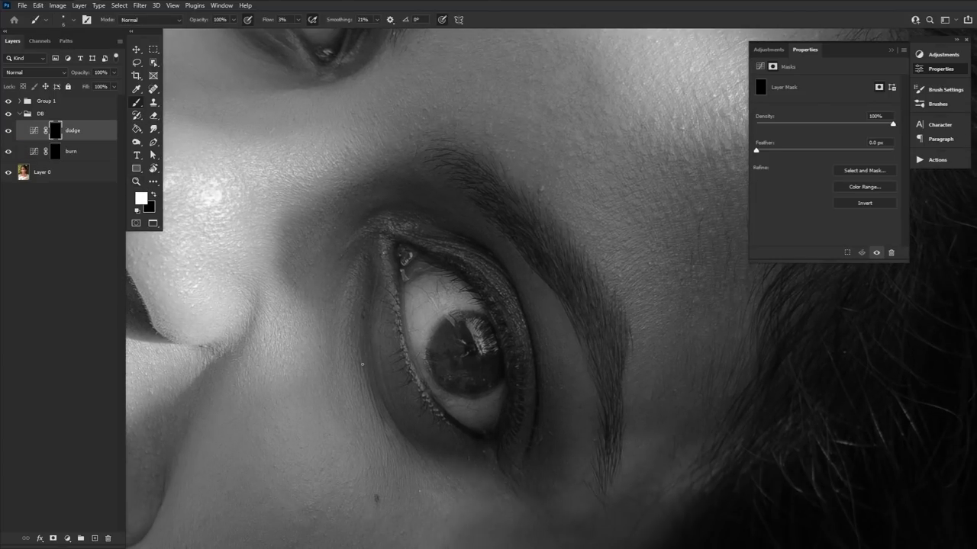
key(bracketright)
key(bracketright)
key(bracketright)
key(bracketright)
key(bracketleft)
Step: Even out the skin below the lit-side eye by alternating between the burn and dodge masks
key(alt+bracketleft)
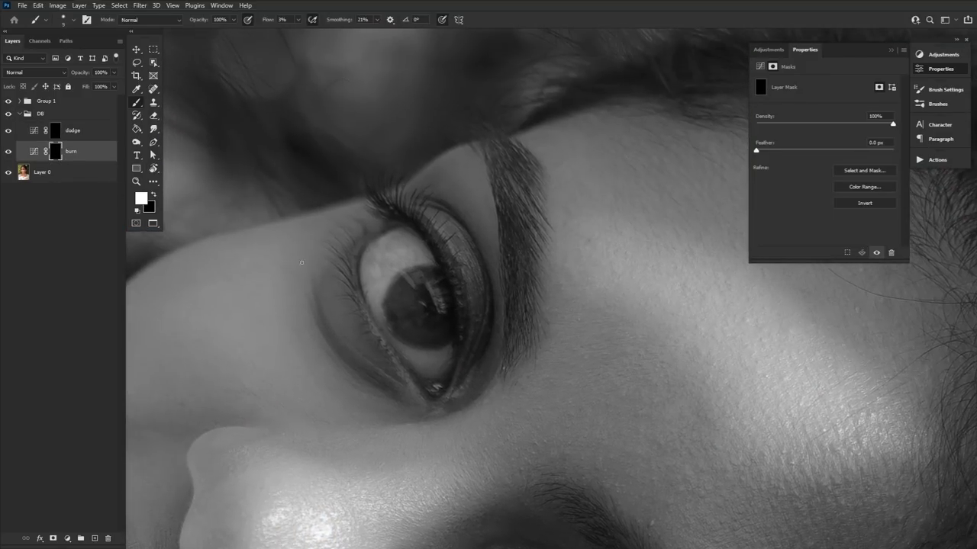
key(alt+bracketright)
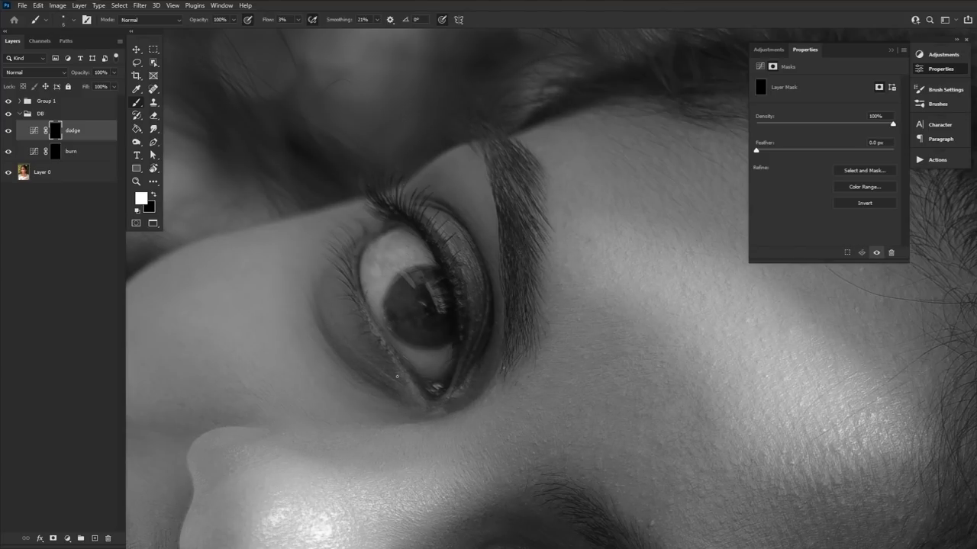
key(alt+bracketleft)
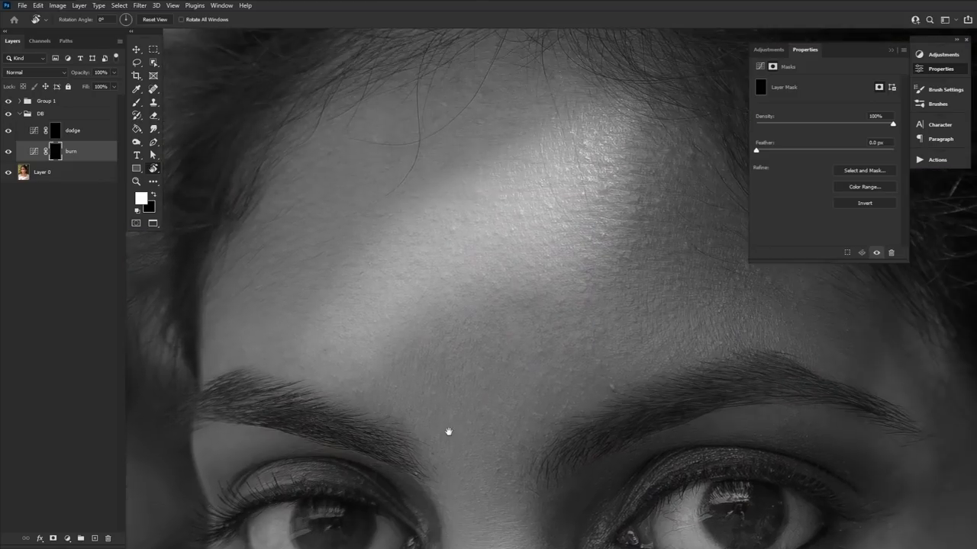
Step: Dodge the small dark spots between the eyebrows on the dodge mask
key(alt+bracketright)
key(bracketright)
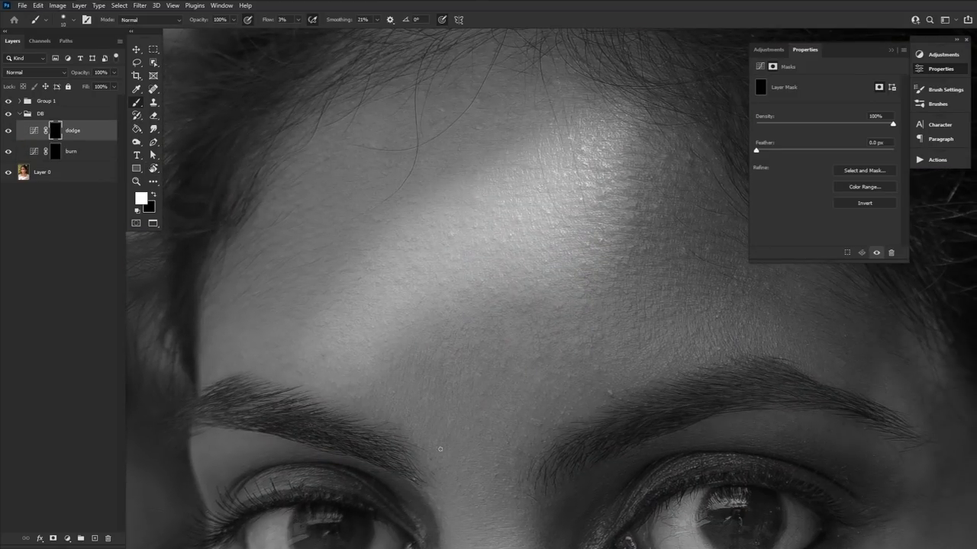
drag(603, 409, 496, 470)
key(bracketleft)
key(bracketleft)
Step: Dodge the smile crease beside the mouth and the dark patches on the shadow-side cheek
scroll(417, 503, down, 10)
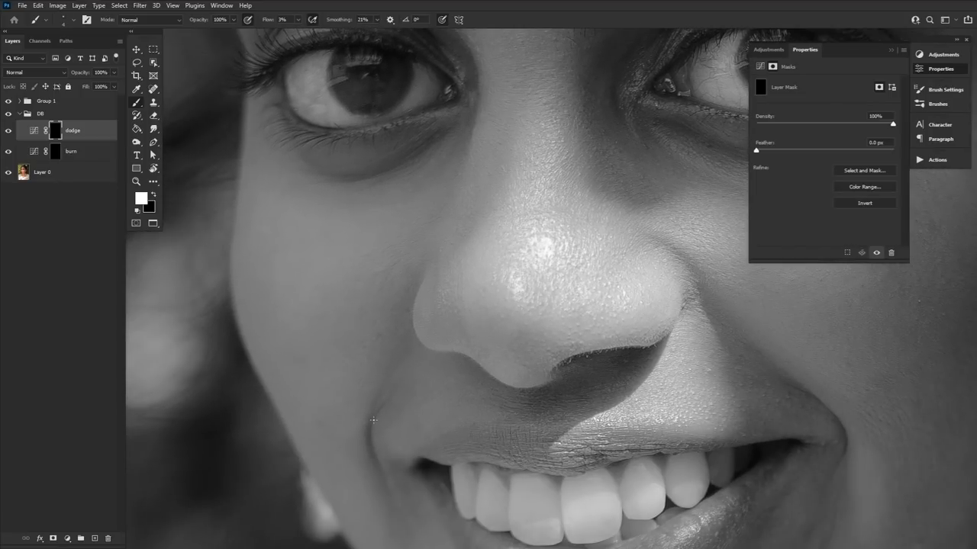
key(bracketright)
key(bracketright)
scroll(547, 425, right, 5)
scroll(423, 344, up, 3)
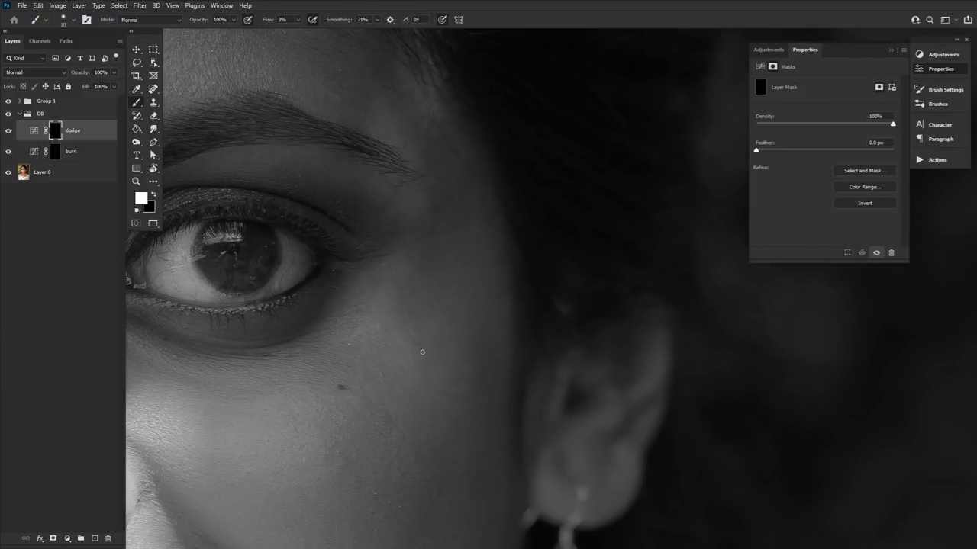
Step: Paint on the burn mask to darken light patches on the shadow-side cheek and temple
key(alt+bracketleft)
drag(249, 145, 631, 354)
drag(429, 418, 393, 202)
Step: Switch to the dodge mask and lighten fine lines under the shadow-side eye with a very small brush
key(alt+bracketright)
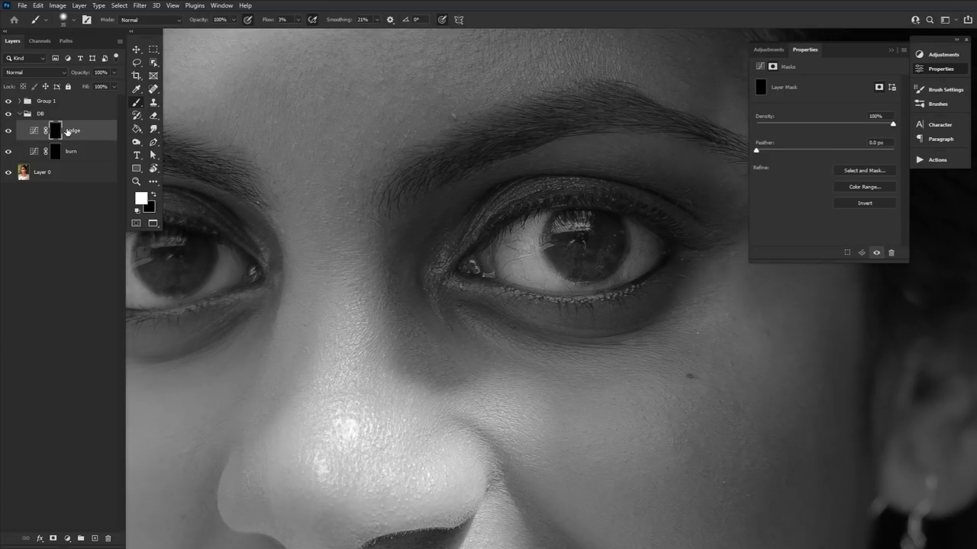
drag(643, 329, 466, 396)
key(bracketleft)
key(bracketleft)
key(bracketleft)
key(bracketleft)
key(bracketleft)
key(bracketleft)
key(bracketleft)
key(bracketleft)
key(bracketleft)
key(bracketleft)
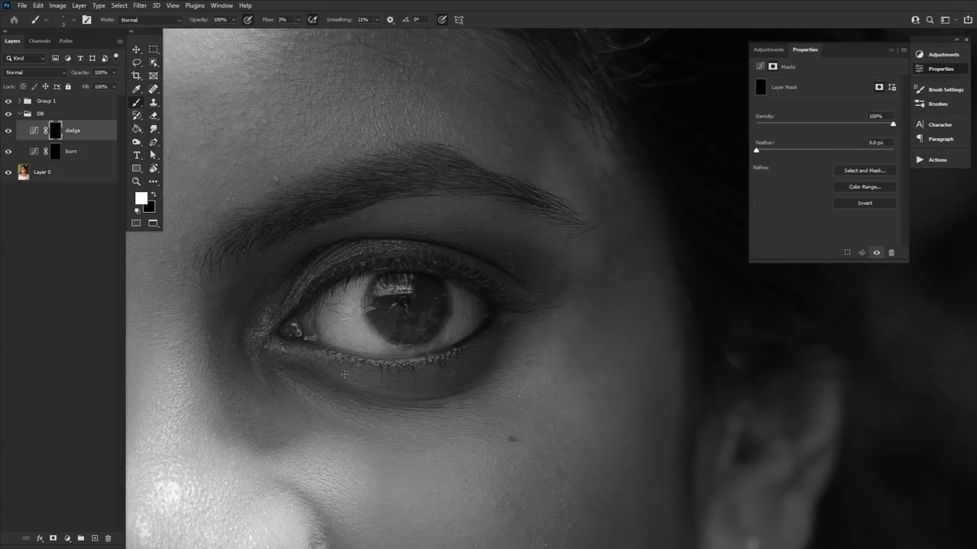
Step: Dodge the dark area under the lit-side eye and select the burn layer
key(r)
mouse_move(349, 377)
mouse_down()
mouse_move(687, 331)
mouse_move(369, 237)
mouse_up()
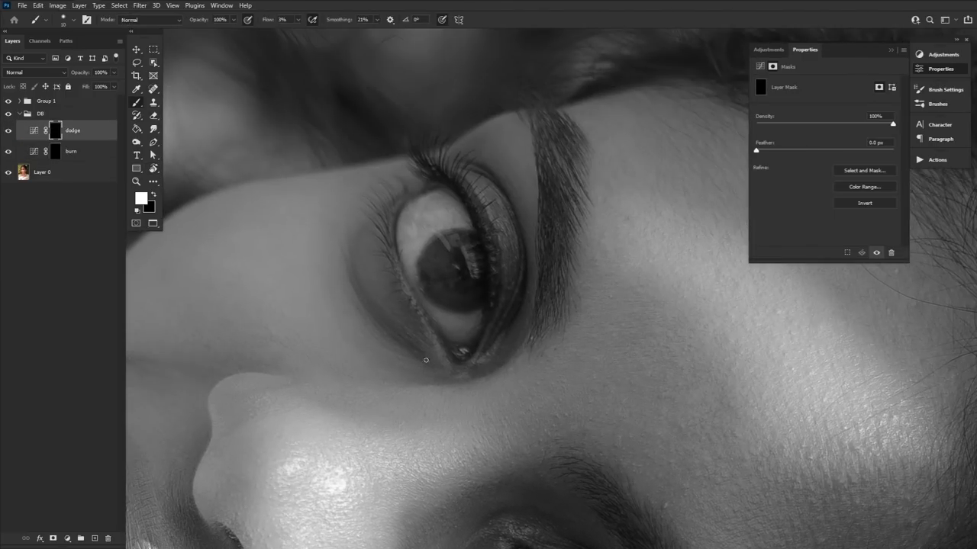
drag(522, 277, 448, 210)
drag(356, 288, 192, 376)
click(67, 151)
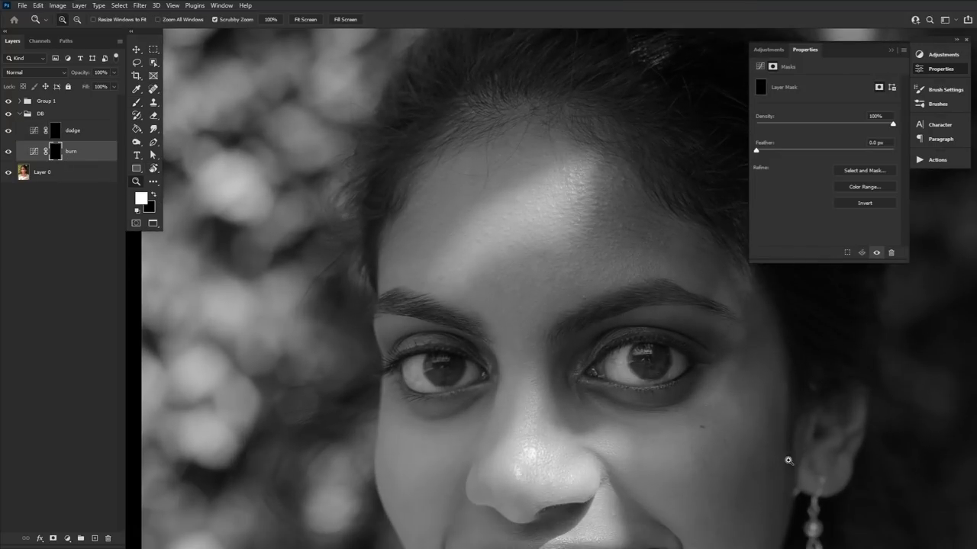
Step: Hide Group 1 and dodge the dark eye area in full colour with the brush enlarged to 40 px
click(8, 101)
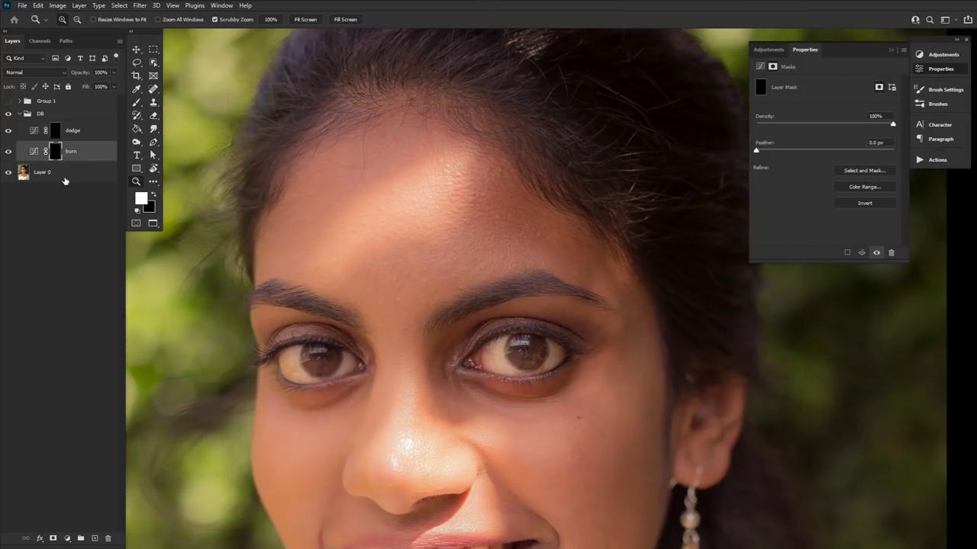
key(b)
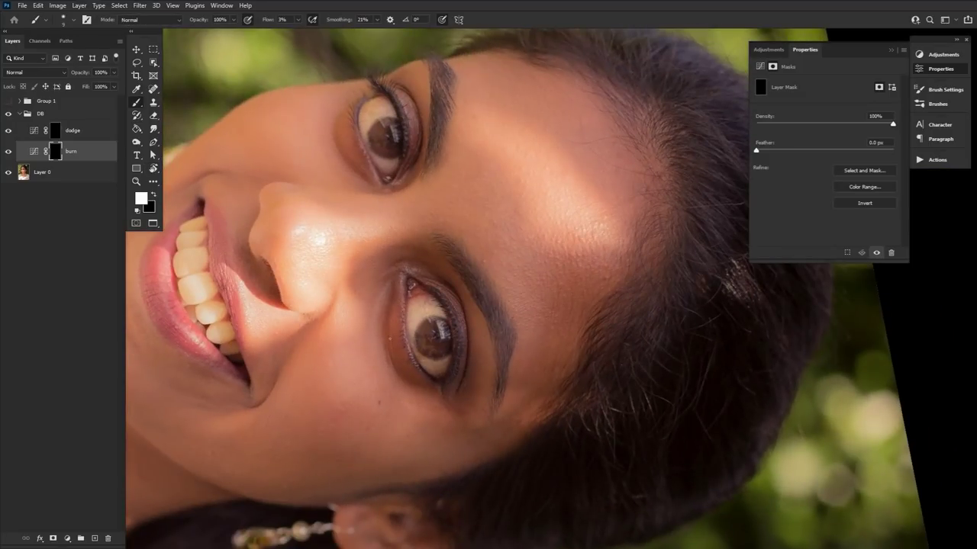
key(alt+])
drag(488, 313, 504, 357)
key(])
key(])
key(])
key(])
key(])
key(])
key(])
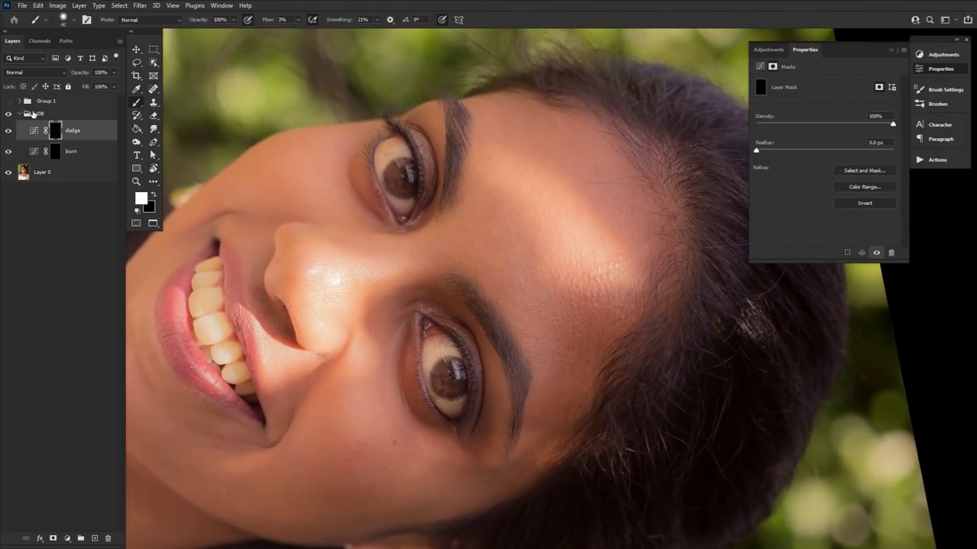
Step: Show Group 1 again and return to the burn mask with a slightly larger brush
click(8, 101)
key(alt+bracketleft)
key(bracketright)
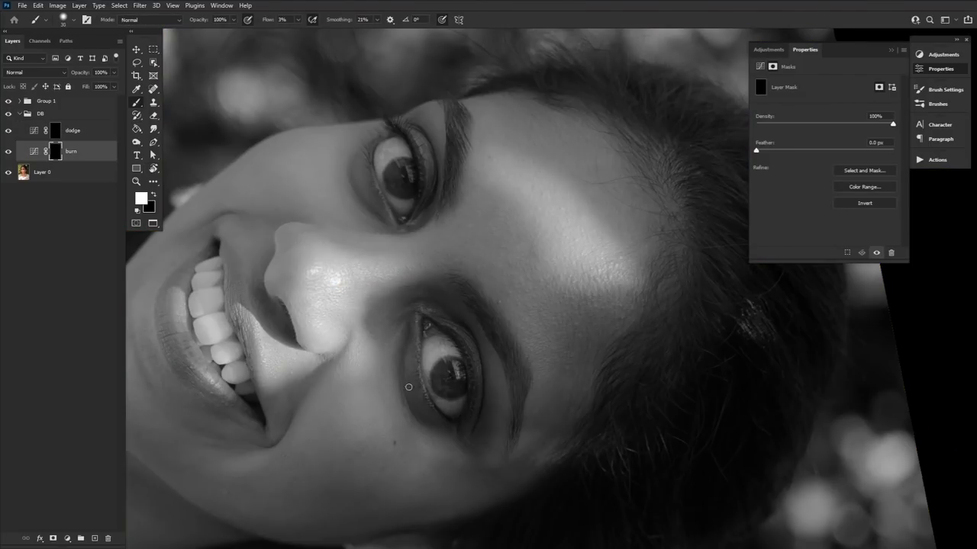
drag(420, 444, 615, 214)
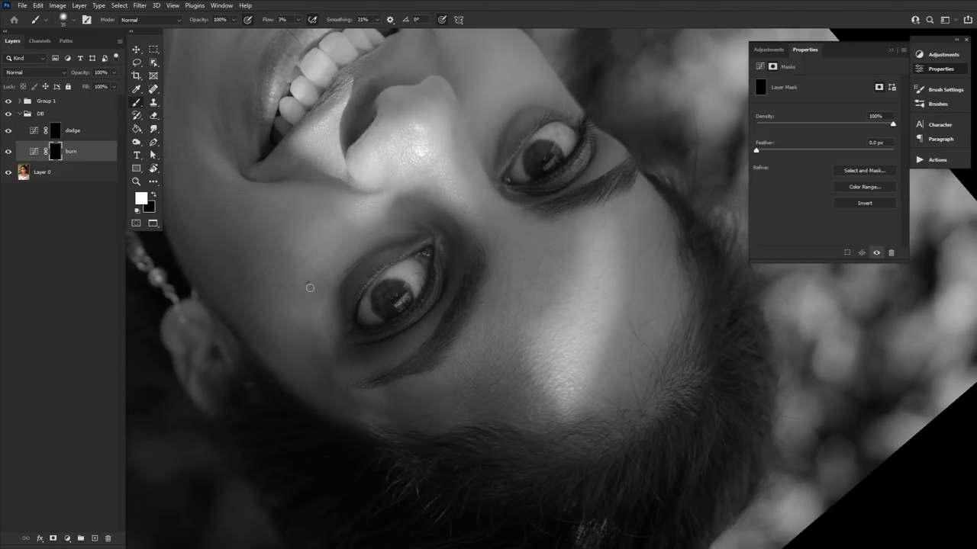
Step: Enlarge the brush to about 70 px and lighten the dark temple area beside the shadow-side eye on the dodge mask
key(alt+bracketright)
key(bracketright)
key(bracketright)
key(bracketright)
key(bracketright)
key(bracketright)
mouse_move(317, 358)
mouse_down()
mouse_move(357, 407)
mouse_move(332, 379)
mouse_move(315, 392)
mouse_move(380, 399)
mouse_move(345, 391)
mouse_up()
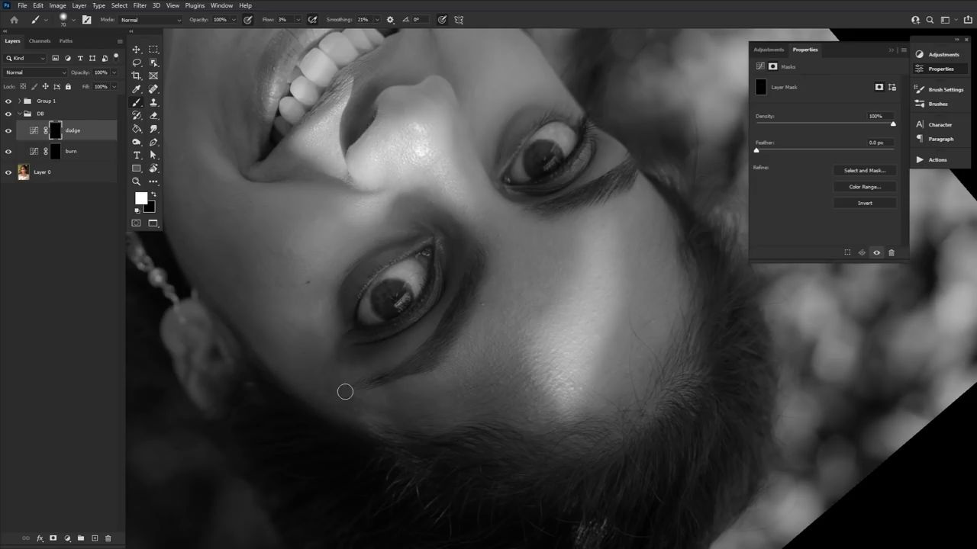
key(bracketright)
key(bracketright)
key(bracketleft)
key(bracketleft)
key(bracketleft)
key(bracketleft)
key(bracketleft)
key(bracketleft)
key(bracketleft)
key(bracketleft)
key(bracketleft)
Step: Return the canvas to upright, hide Group 1 and inspect the retouched face in full colour
key(Escape)
key(z)
drag(513, 325, 466, 332)
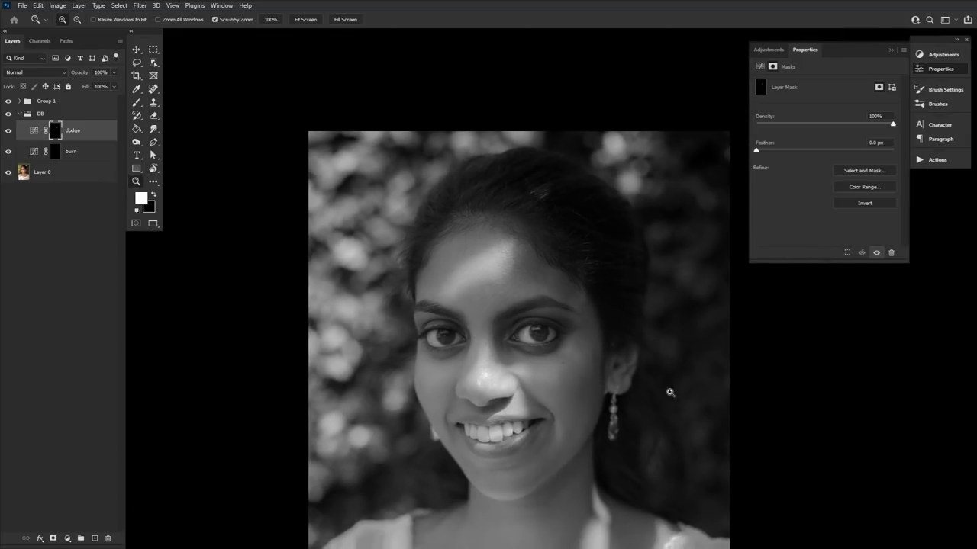
key(ctrl+plus)
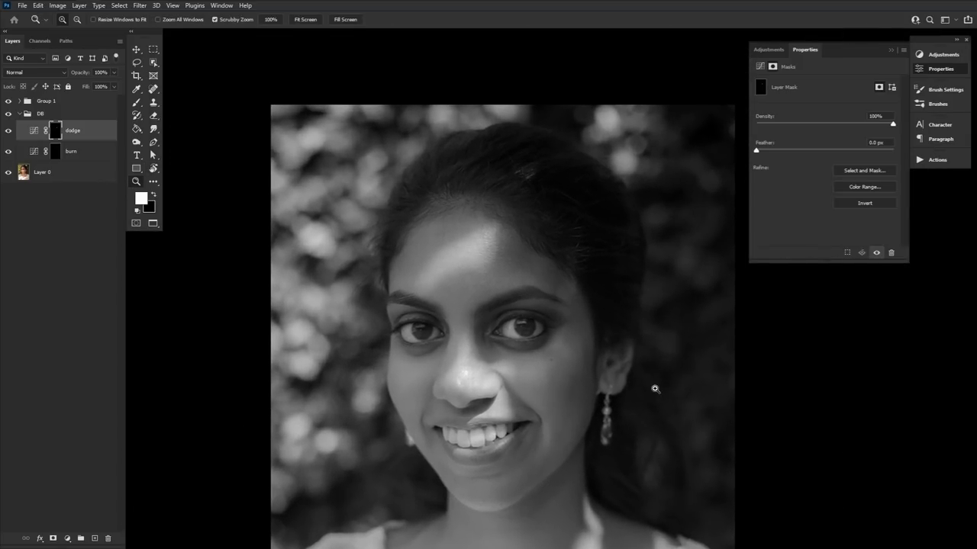
click(9, 102)
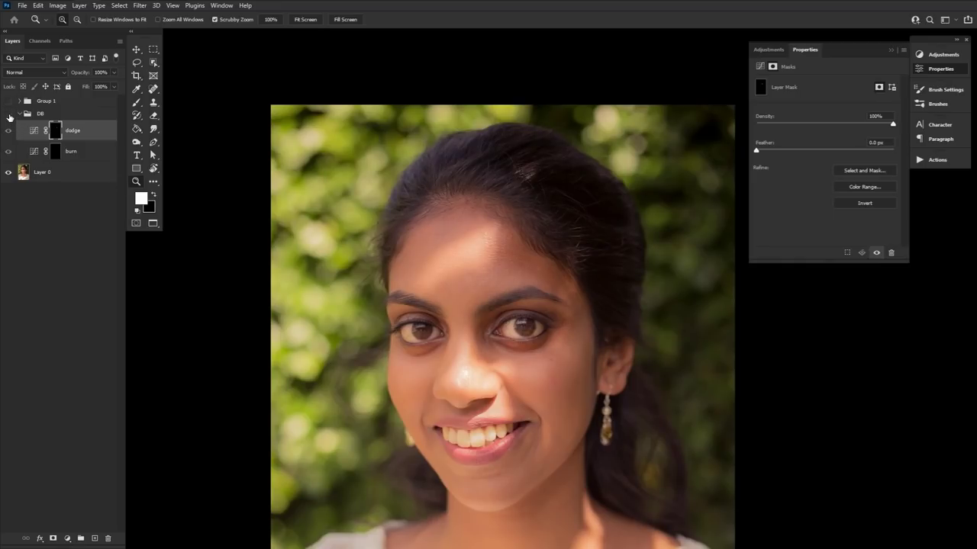
click(517, 317)
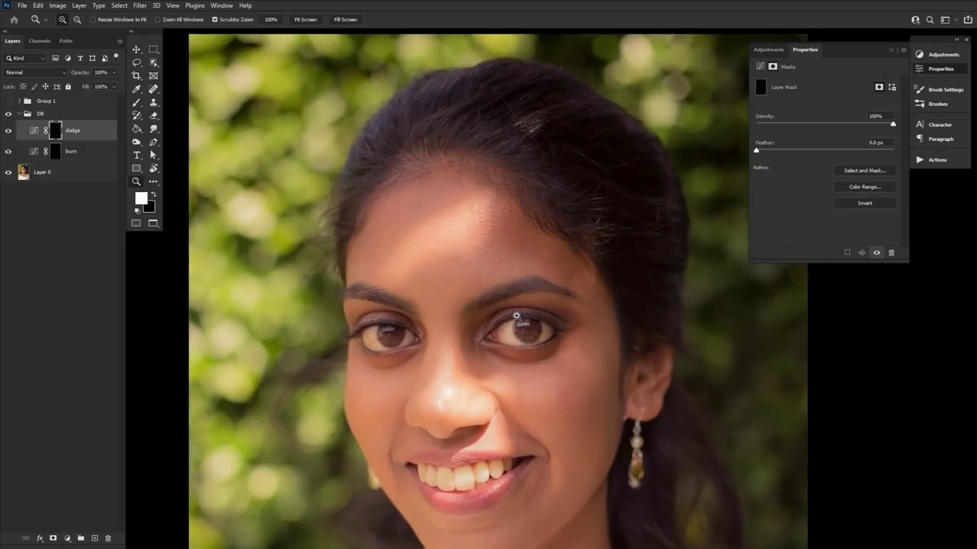
click(518, 317)
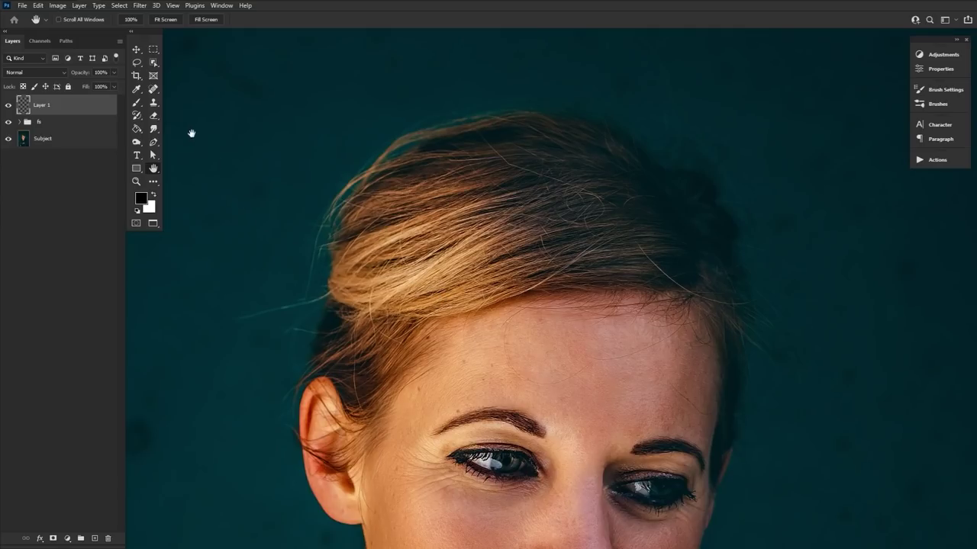
Step: Choose the Spot Healing Brush for the blonde woman's portrait and review its size, hardness and spacing settings
right_click(154, 90)
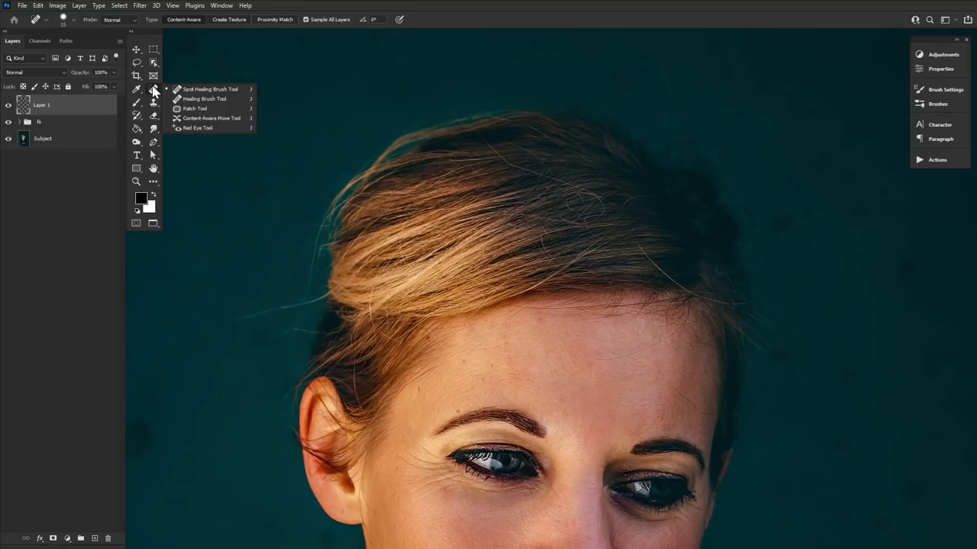
click(218, 90)
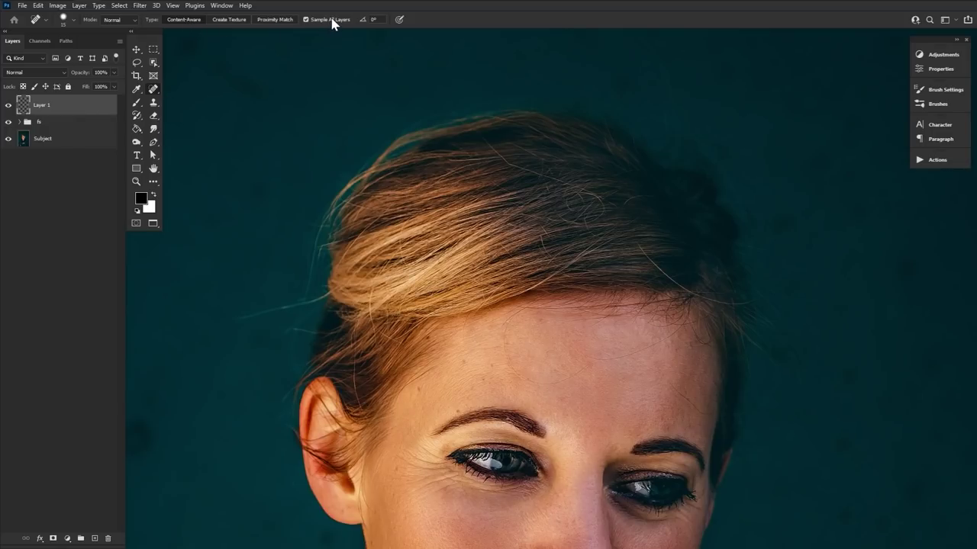
click(67, 19)
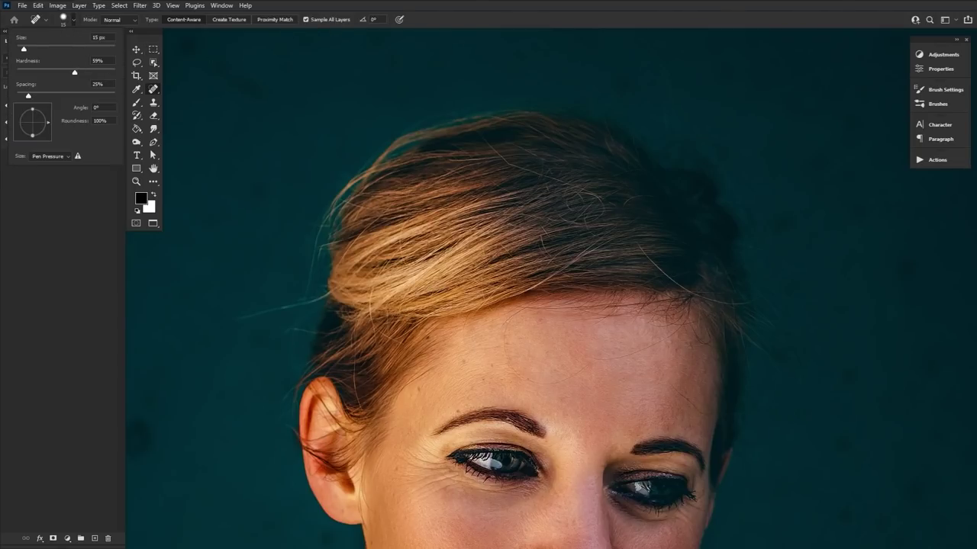
click(71, 20)
click(71, 20)
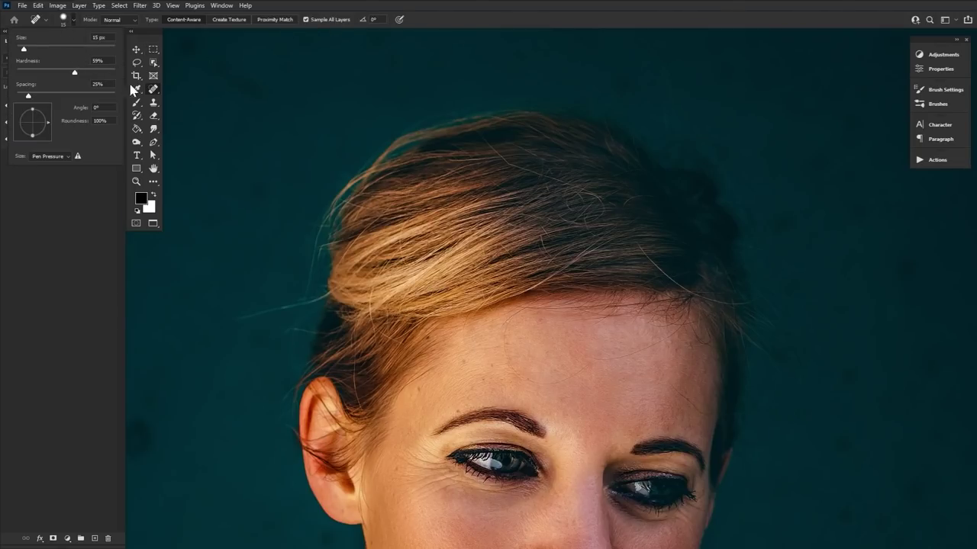
Step: Try to heal the long stray hair across the crown on Layer 1, undoing each attempt
click(151, 171)
click(137, 181)
click(604, 203)
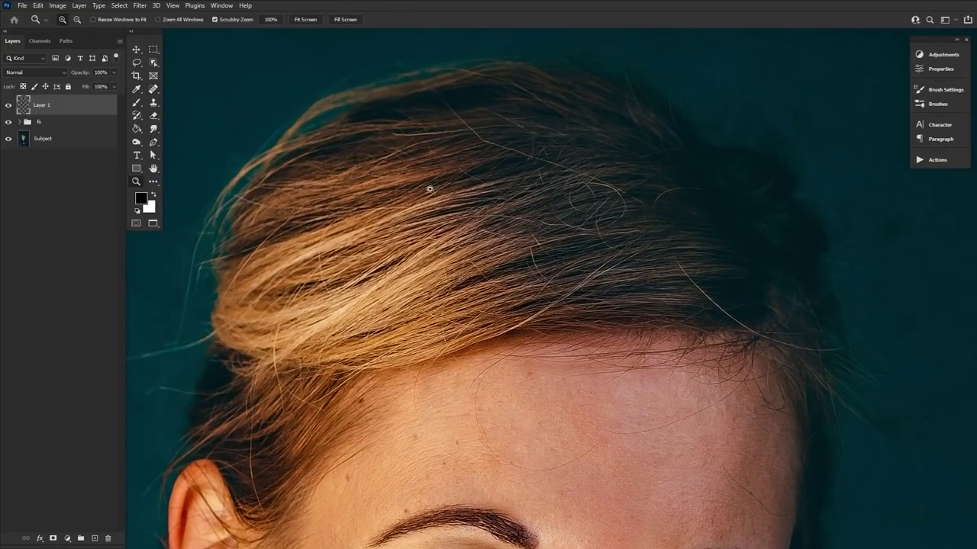
click(152, 89)
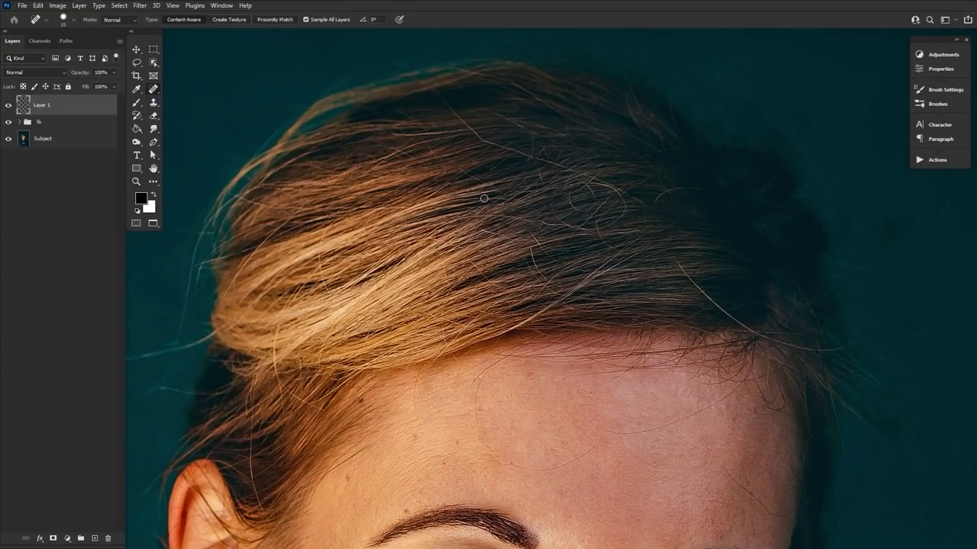
drag(473, 176, 506, 178)
key(ctrl+z)
mouse_move(457, 113)
mouse_down()
mouse_move(497, 146)
mouse_move(620, 193)
mouse_up()
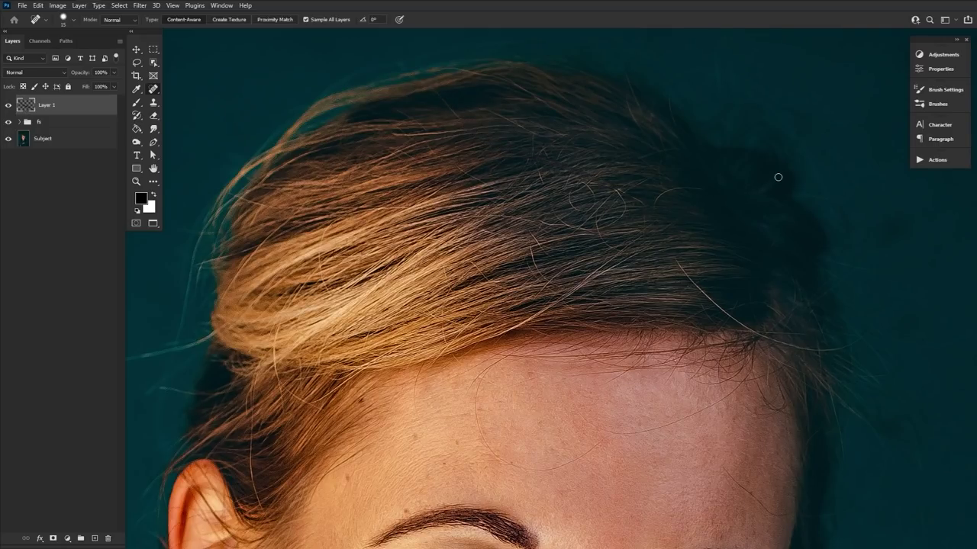
key(ctrl+z)
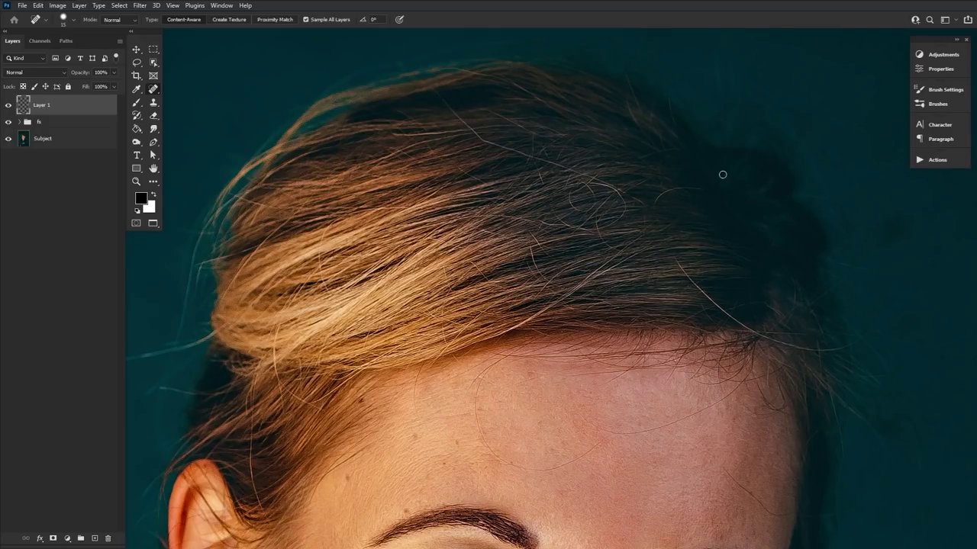
Step: Heal a curved stray hair on the dark side of the crown and erase part of the healing on Layer 1
mouse_move(635, 200)
mouse_down()
mouse_move(654, 226)
mouse_move(674, 201)
mouse_move(655, 205)
mouse_move(728, 209)
mouse_move(708, 209)
mouse_move(687, 188)
mouse_move(720, 222)
mouse_up()
click(154, 115)
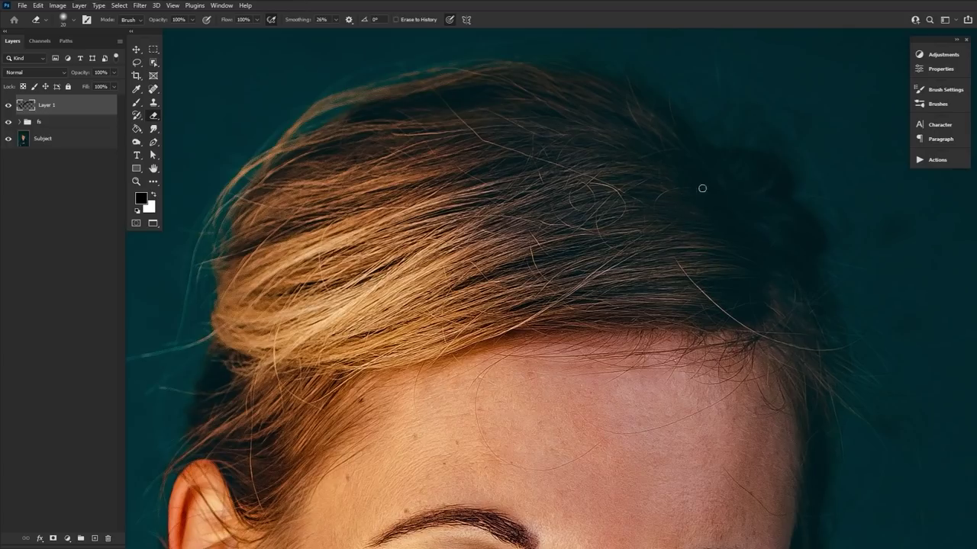
drag(670, 208, 717, 238)
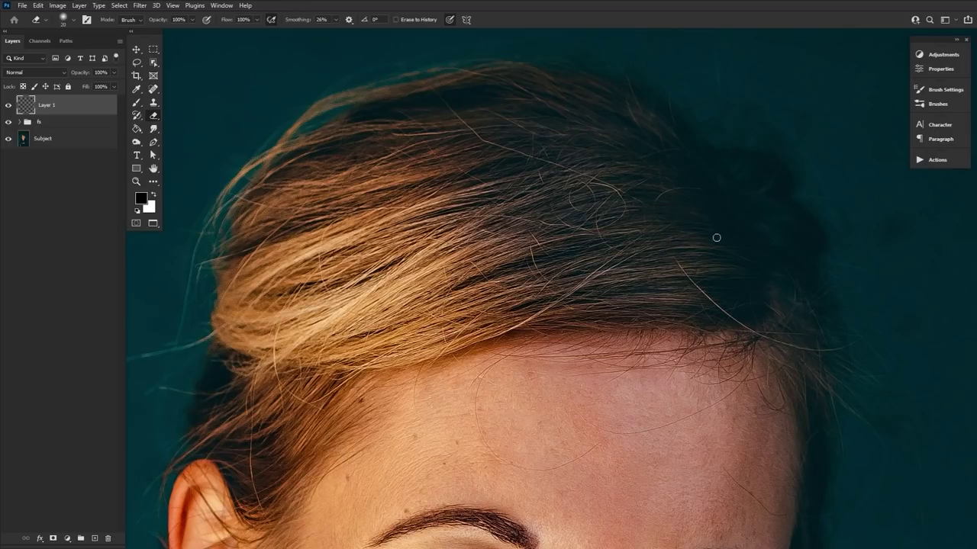
Step: Heal the stray hairs crossing the dark crown with a 20 px Spot Healing Brush, rotating the canvas to follow the strands
click(139, 102)
key(r)
mouse_move(648, 199)
mouse_down()
mouse_move(645, 161)
mouse_move(534, 201)
mouse_move(466, 160)
mouse_up()
click(153, 89)
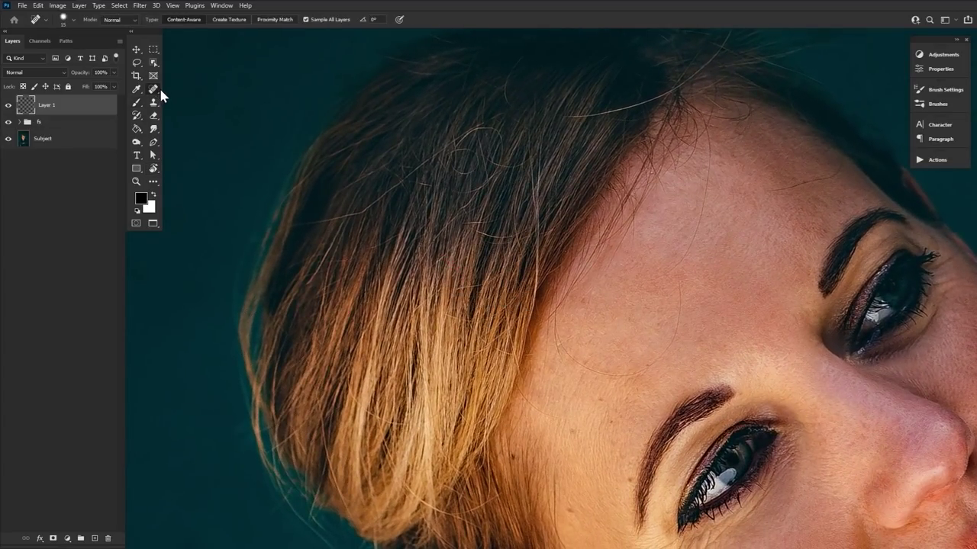
scroll(554, 194, up, 3)
key(bracketright)
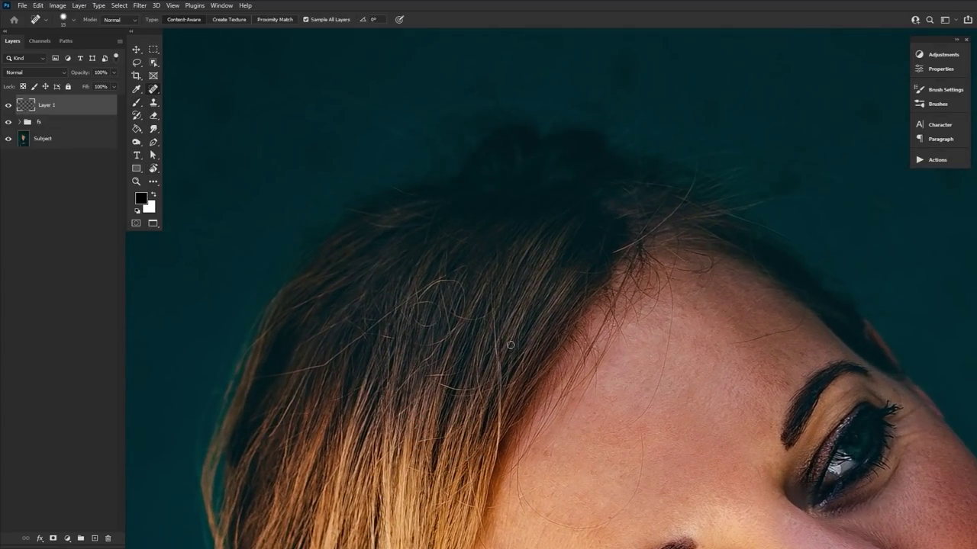
scroll(462, 311, down, 5)
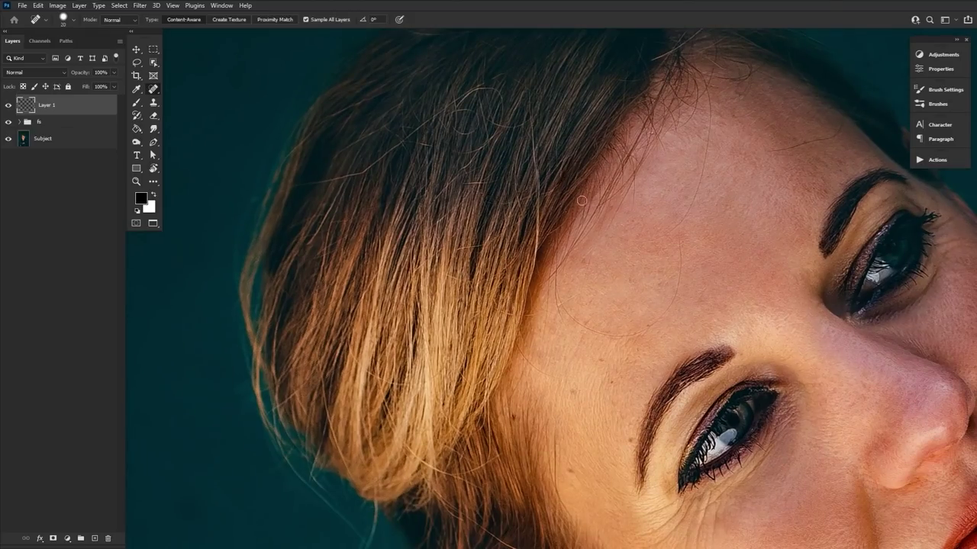
key(r)
mouse_move(508, 232)
mouse_down()
mouse_move(595, 242)
mouse_move(573, 304)
mouse_up()
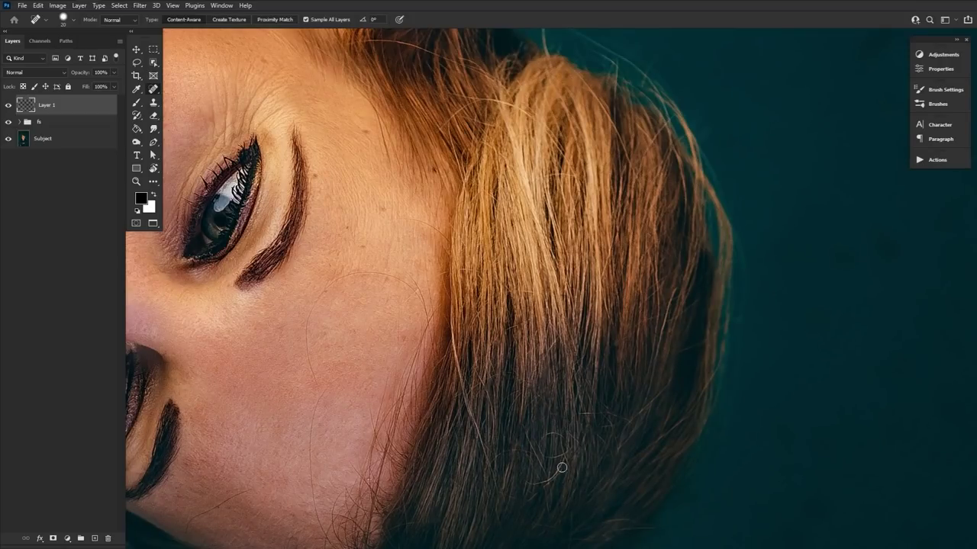
key(r)
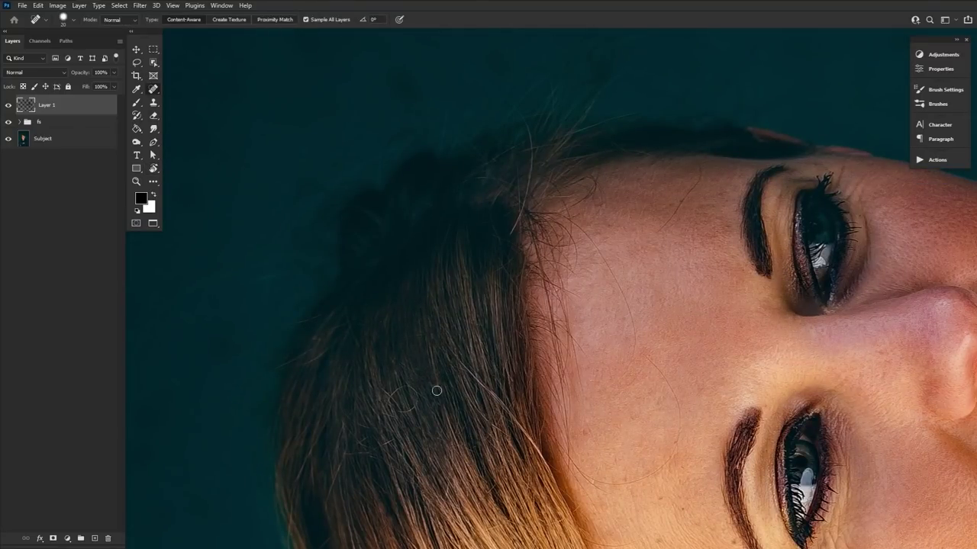
Step: Reduce the healing brush and remove the remaining curled stray hairs on the dark side of the crown
key(bracketleft)
key(bracketleft)
key(bracketleft)
drag(398, 410, 417, 407)
drag(395, 361, 420, 379)
key(r)
mouse_move(549, 122)
mouse_down()
mouse_move(615, 142)
mouse_move(666, 219)
mouse_up()
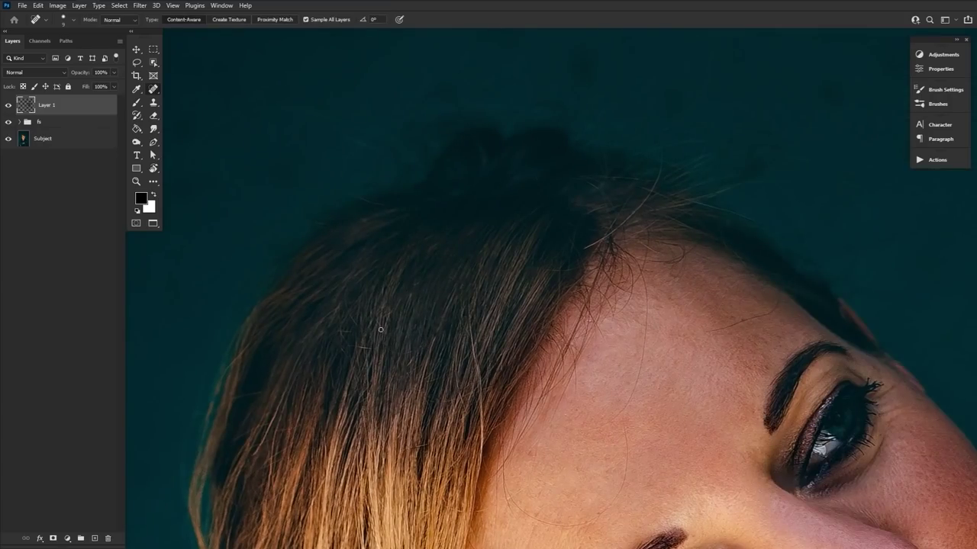
Step: Heal the fine stray hairs along the top of the head at close range with the Spot Healing Brush
double_click(153, 169)
click(136, 181)
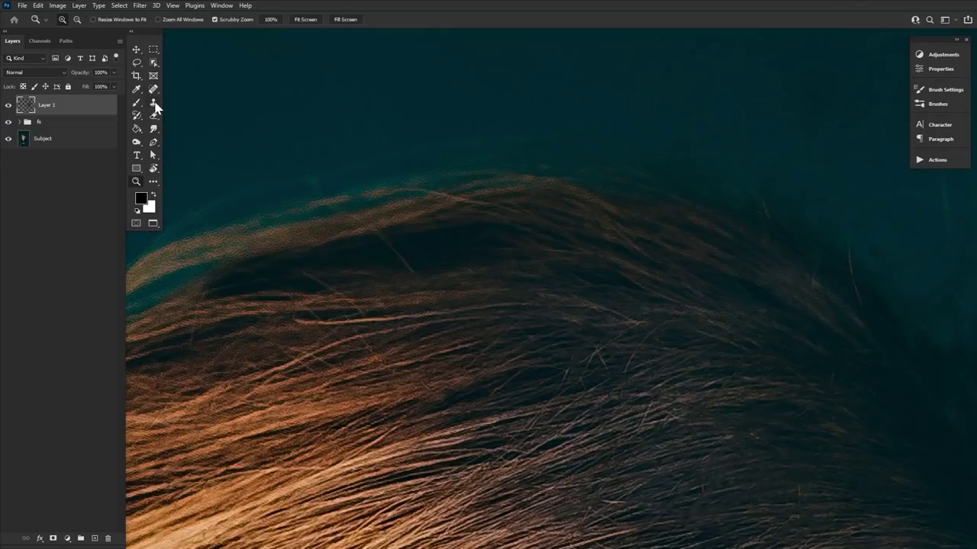
click(153, 89)
drag(187, 334, 213, 329)
drag(298, 351, 381, 380)
drag(397, 427, 661, 292)
drag(580, 538, 405, 442)
key(])
drag(584, 333, 557, 385)
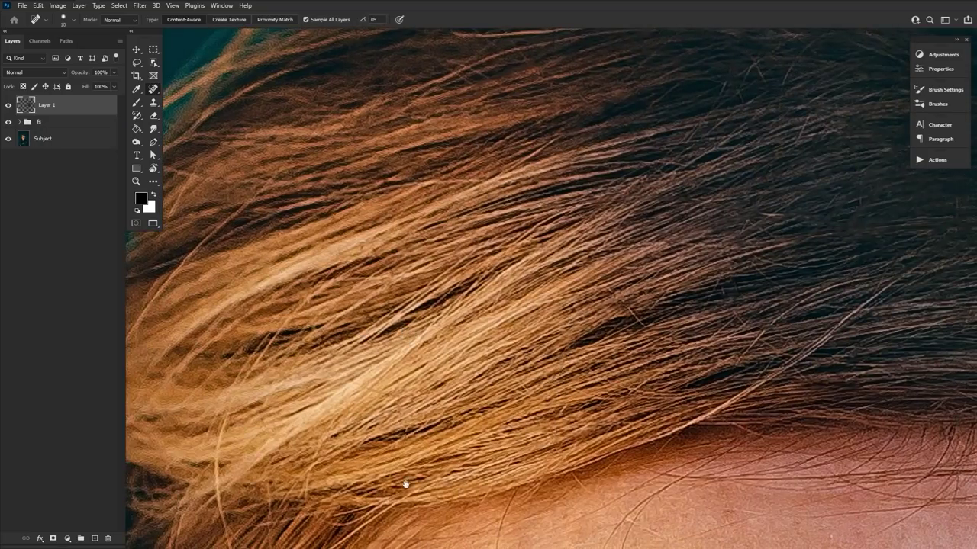
Step: Heal the small crossing strands in the lighter hair above the forehead
drag(405, 483, 580, 206)
drag(357, 380, 371, 432)
mouse_move(354, 359)
mouse_down()
mouse_move(365, 337)
mouse_move(333, 450)
mouse_move(360, 362)
mouse_up()
drag(428, 400, 416, 368)
key(ctrl+minus)
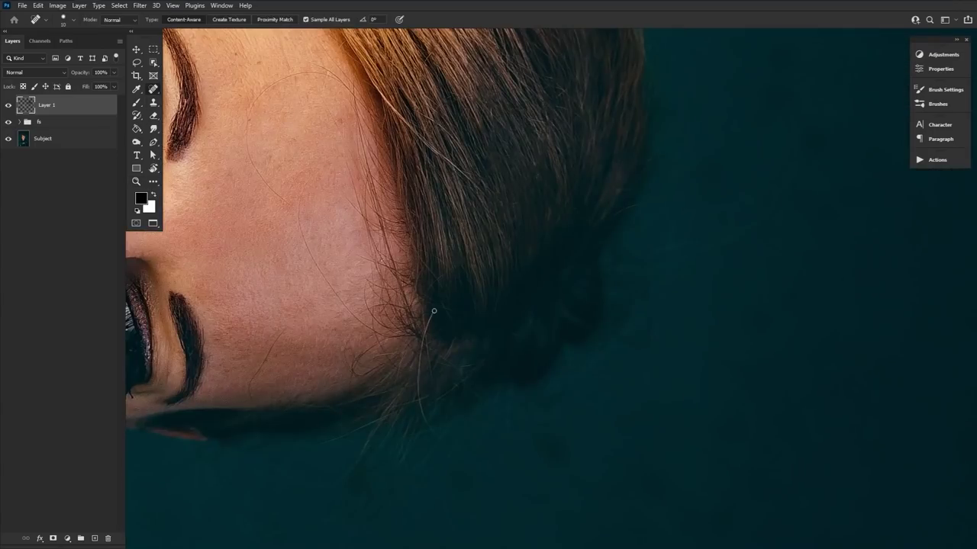
Step: Heal the long light hair crossing the shadow-side hairline and the leftover strays in the swept-back hair
drag(434, 311, 420, 404)
drag(580, 226, 536, 435)
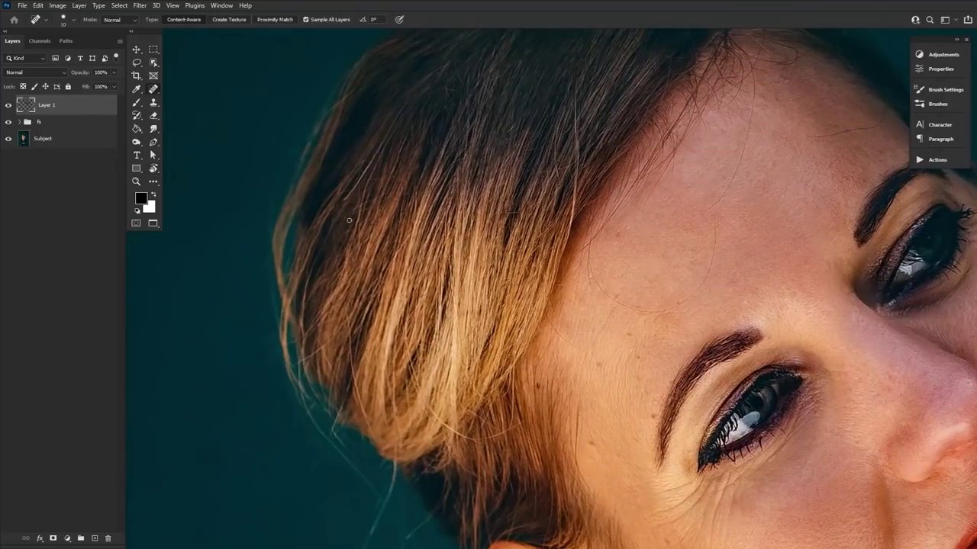
key(])
drag(359, 387, 364, 420)
mouse_move(520, 186)
mouse_down()
mouse_move(507, 233)
mouse_move(492, 241)
mouse_up()
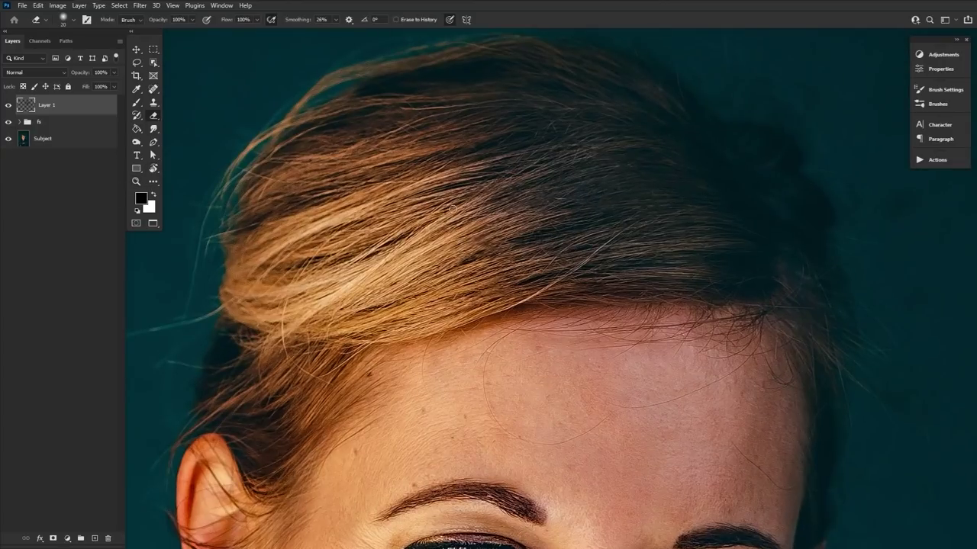
Step: Compare the hair before and after healing by toggling Layer 1, and view the whole portrait
click(136, 183)
double_click(136, 182)
click(9, 105)
click(9, 106)
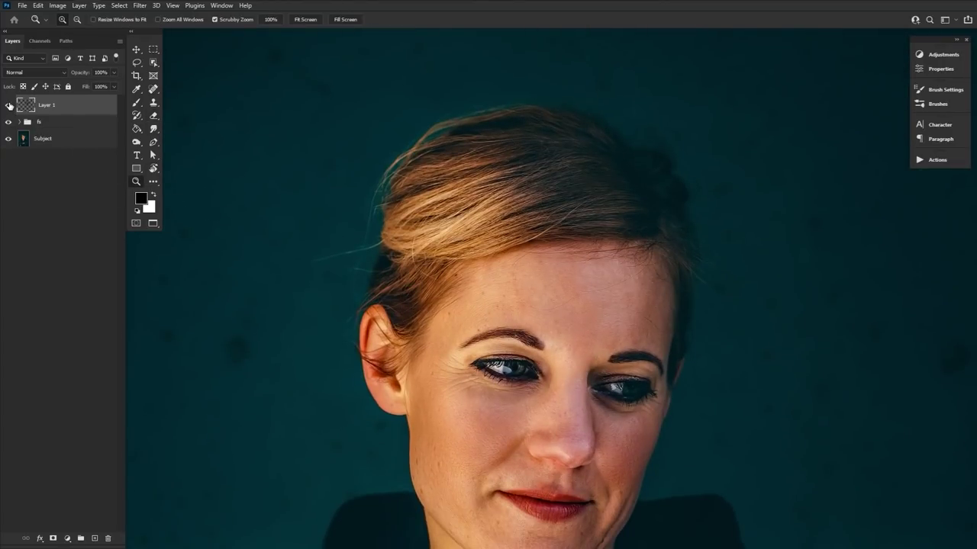
double_click(154, 170)
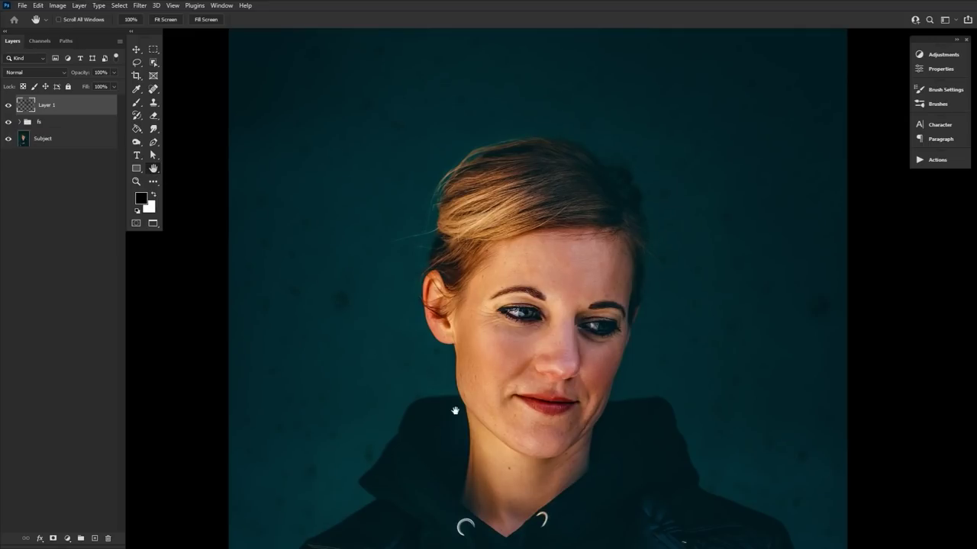
Step: Add a new layer above Layer 1 and set up the Clone Stamp with slightly lower hardness and sampling from All Layers
click(94, 539)
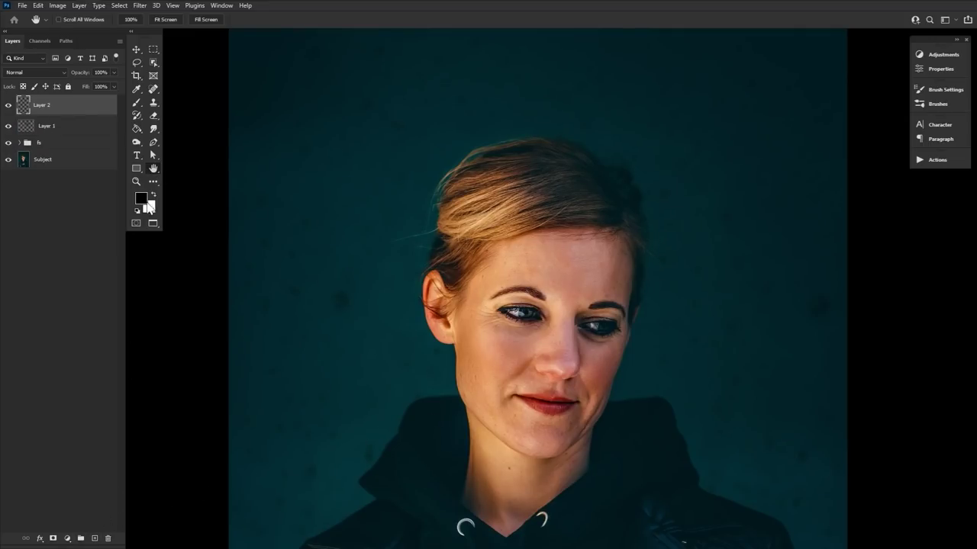
click(152, 106)
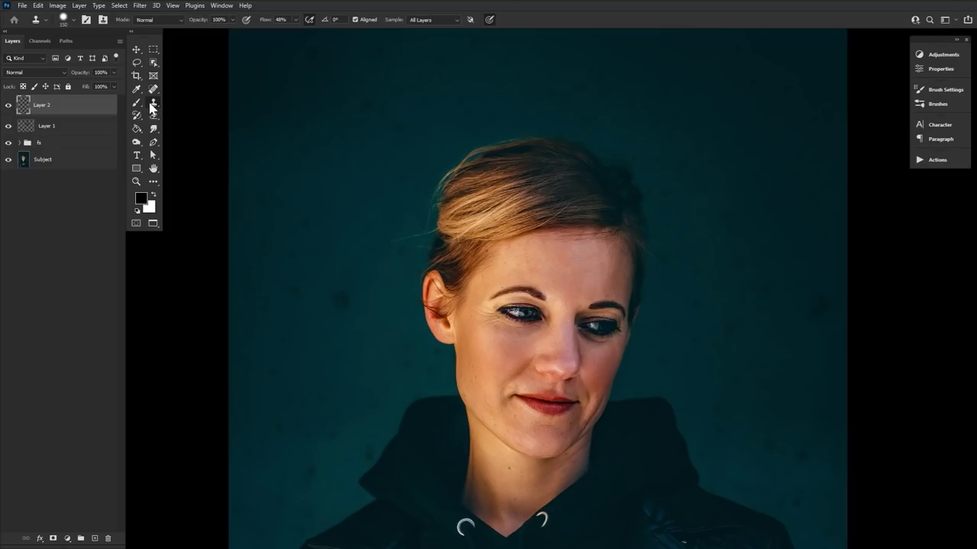
click(65, 20)
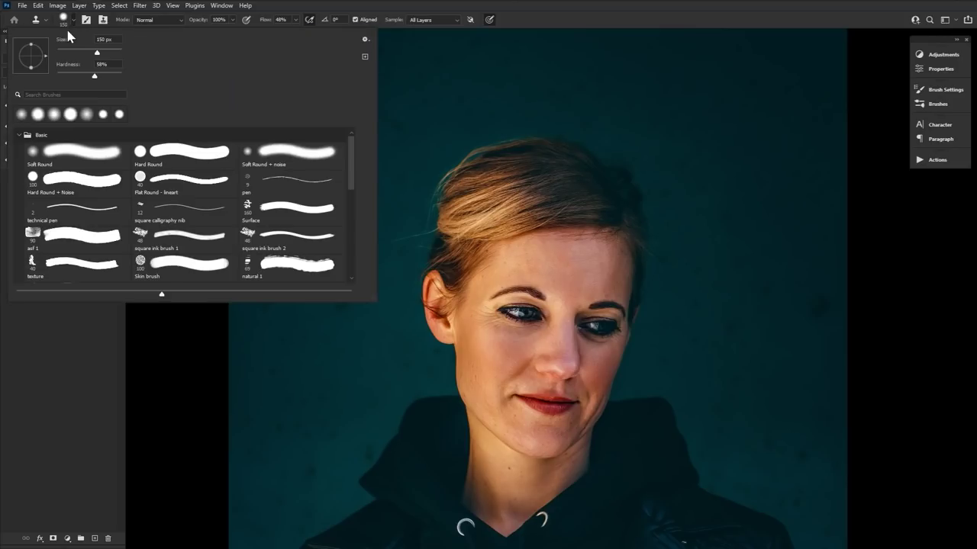
drag(94, 77, 90, 79)
click(455, 20)
click(435, 42)
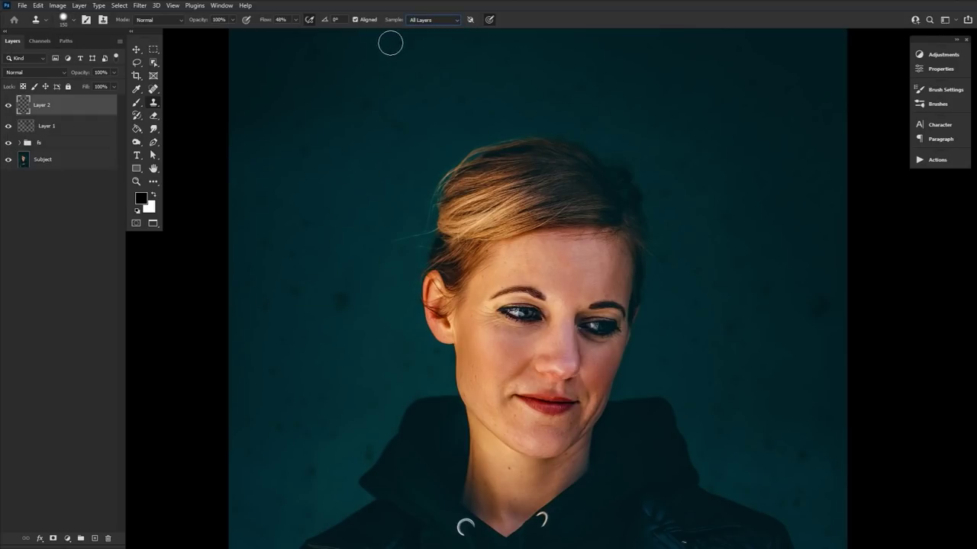
Step: Lasso the background beside the shadow side of the hair with a 5 px feather, following the head's outline, and return to the Clone Stamp
click(137, 63)
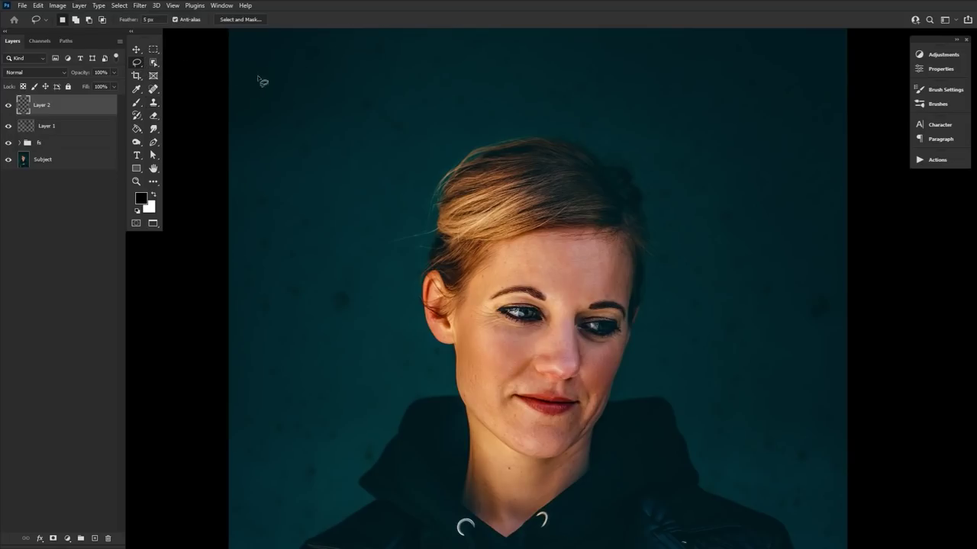
mouse_move(549, 62)
mouse_down()
mouse_move(703, 97)
mouse_move(804, 254)
mouse_move(741, 315)
mouse_move(656, 323)
mouse_move(640, 295)
mouse_move(645, 220)
mouse_move(630, 173)
mouse_move(580, 148)
mouse_move(523, 137)
mouse_move(499, 106)
mouse_move(505, 58)
mouse_up()
click(154, 102)
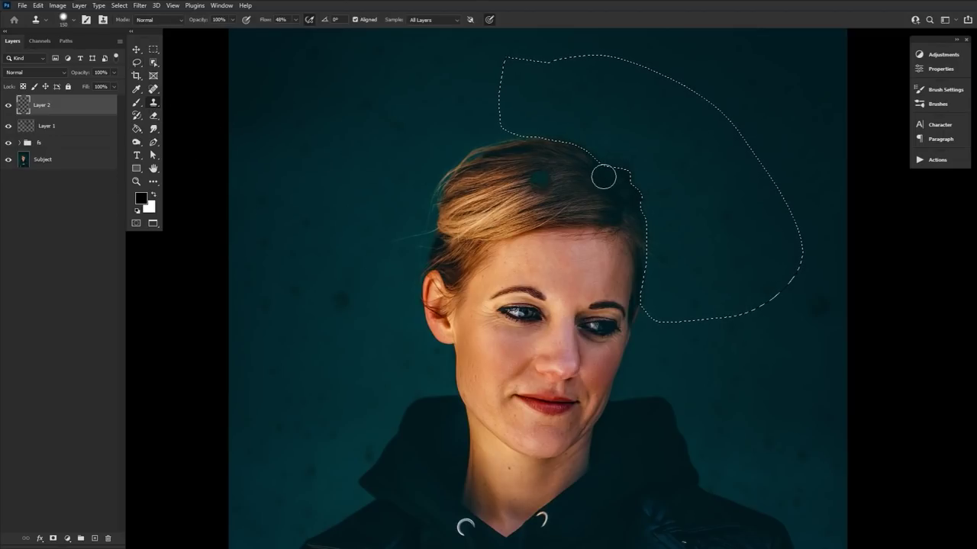
Step: Set the Clone Stamp size to 500 px and clone clean background over the flyaways beside the shadow side of the head
key(bracketright)
key(bracketright)
key(bracketright)
key(bracketright)
key(bracketright)
key(bracketright)
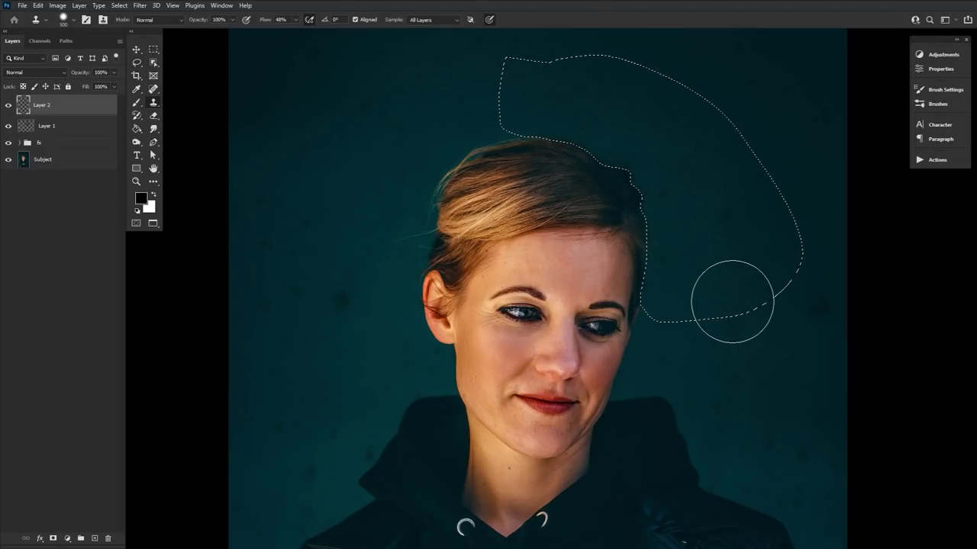
mouse_move(738, 287)
mouse_down()
mouse_move(593, 358)
mouse_move(529, 329)
mouse_up()
drag(529, 295, 445, 203)
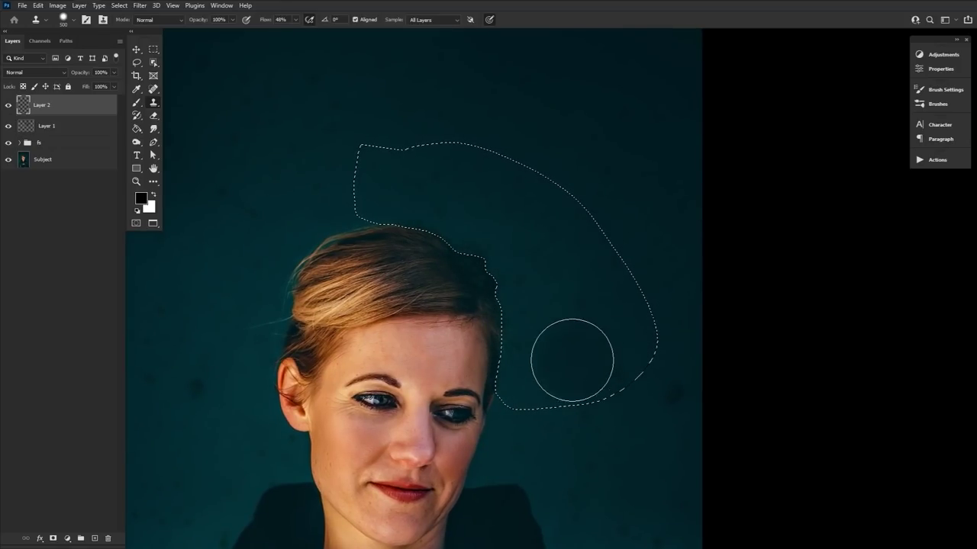
key(alt)
alt+click(529, 347)
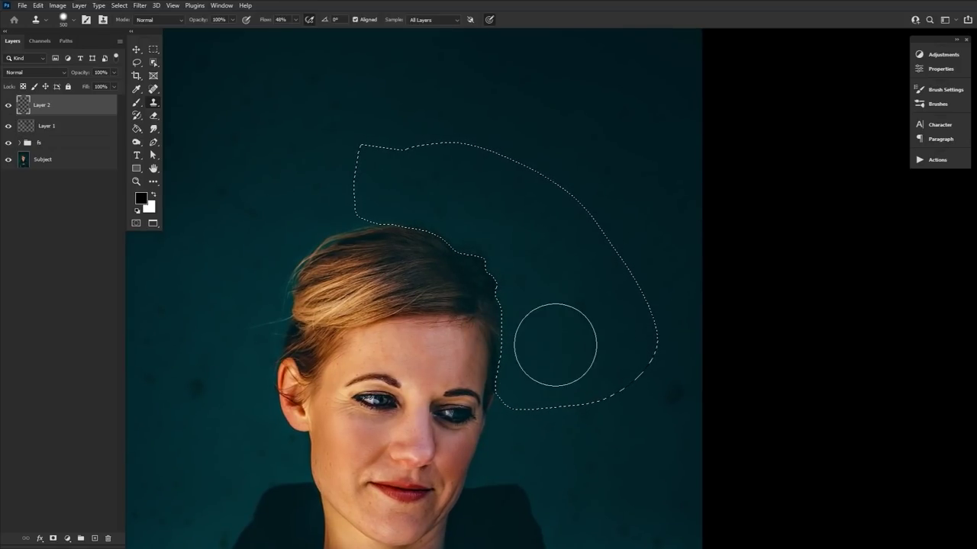
alt+click(562, 344)
mouse_move(525, 360)
mouse_down()
mouse_move(512, 328)
mouse_move(528, 269)
mouse_move(467, 229)
mouse_move(524, 225)
mouse_up()
Step: Reduce the Clone Stamp to 250 px and clone background along the hair outline from the temple up to the crown
key(bracketleft)
key(bracketleft)
key(bracketleft)
alt+click(579, 382)
mouse_move(524, 346)
mouse_down()
mouse_move(512, 323)
mouse_move(511, 336)
mouse_move(502, 282)
mouse_move(467, 236)
mouse_move(415, 212)
mouse_up()
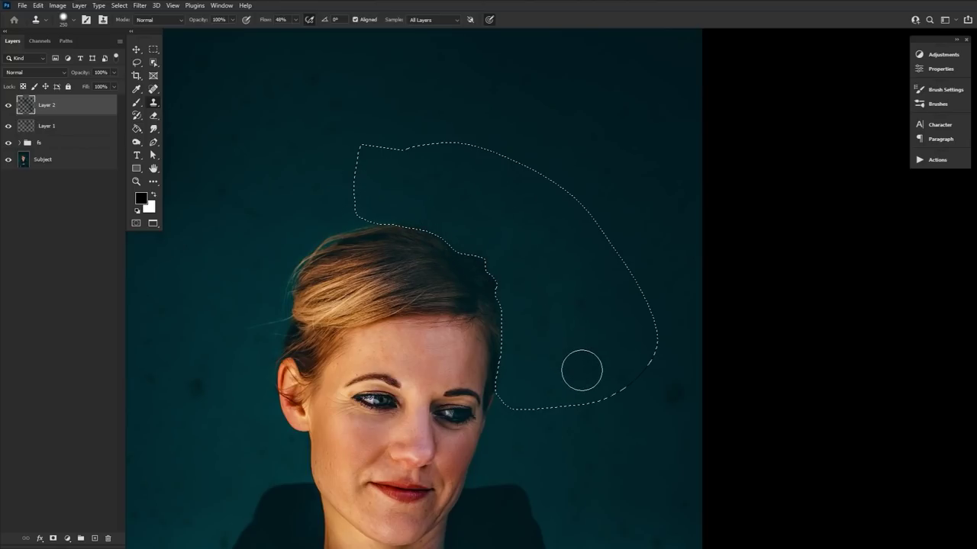
Step: Resample nearby background and clone over the remaining flyaways at the selection's lower corner and behind the head
alt+click(548, 377)
mouse_move(509, 383)
mouse_down()
mouse_move(526, 290)
mouse_move(571, 388)
mouse_move(525, 330)
mouse_move(542, 407)
mouse_move(572, 402)
mouse_up()
alt+click(545, 384)
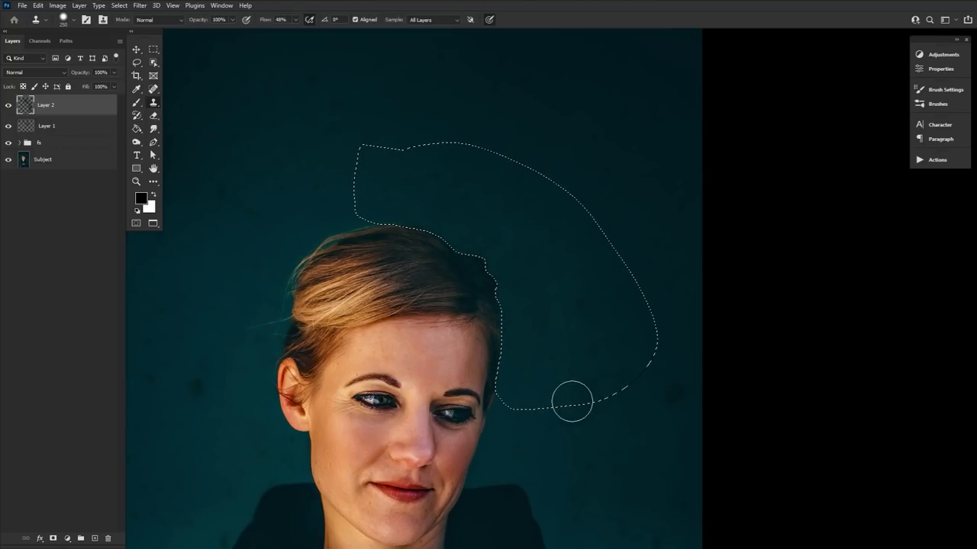
alt+click(552, 356)
mouse_move(499, 290)
mouse_down()
mouse_move(477, 241)
mouse_move(488, 236)
mouse_up()
alt+click(570, 281)
drag(532, 287, 564, 313)
Step: Enlarge the Clone Stamp to 400 px and even out the cloned background across the rest of the selection
key(bracketright)
key(bracketright)
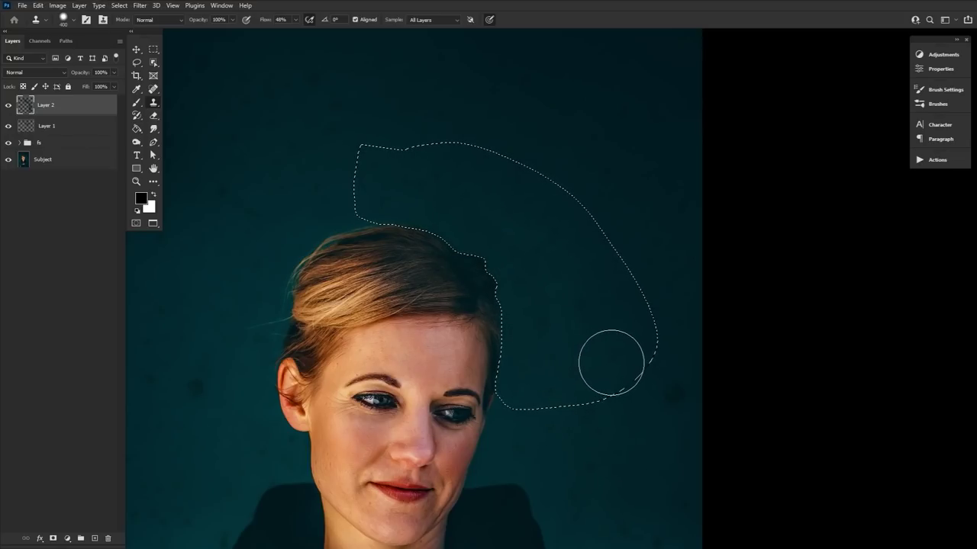
mouse_move(534, 382)
mouse_down()
mouse_move(546, 263)
mouse_move(587, 252)
mouse_up()
drag(566, 344, 467, 139)
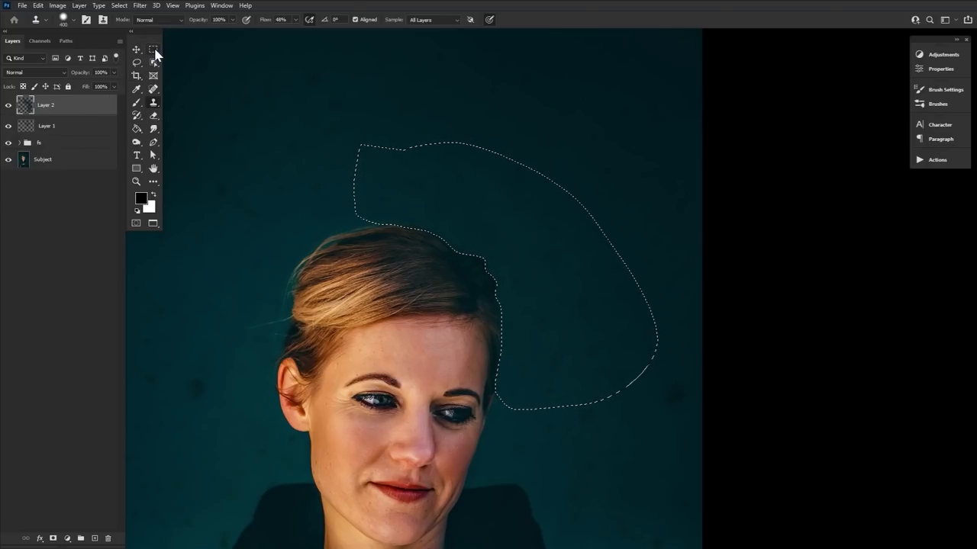
Step: Deselect the background area and set up the Eraser at 900 px for blending the cloned patch's outer edge
key(ctrl+d)
click(152, 117)
key(bracketright)
key(bracketright)
key(bracketright)
key(bracketright)
key(bracketright)
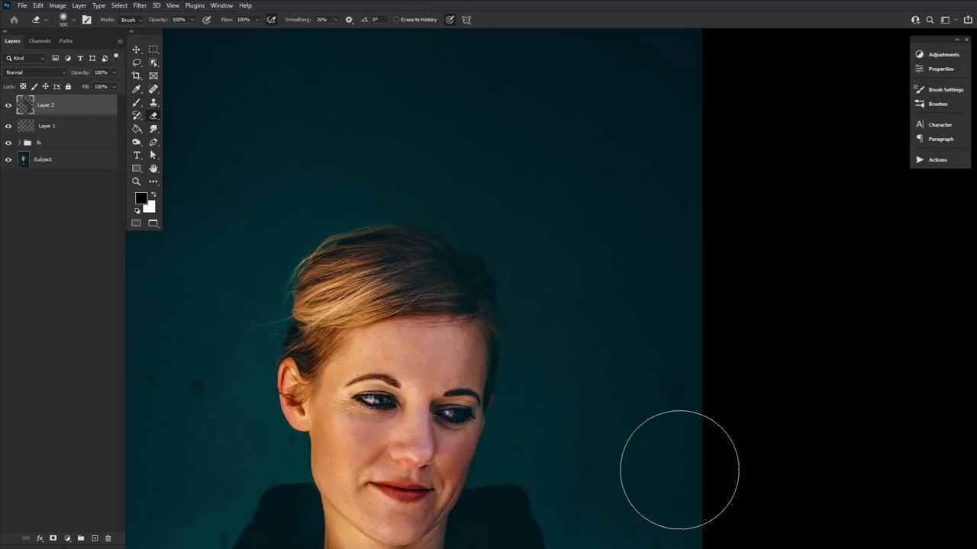
Step: Compare the portrait with and without the cloned flyaway cleanup by toggling Layer 2
key(space)
drag(597, 465, 661, 375)
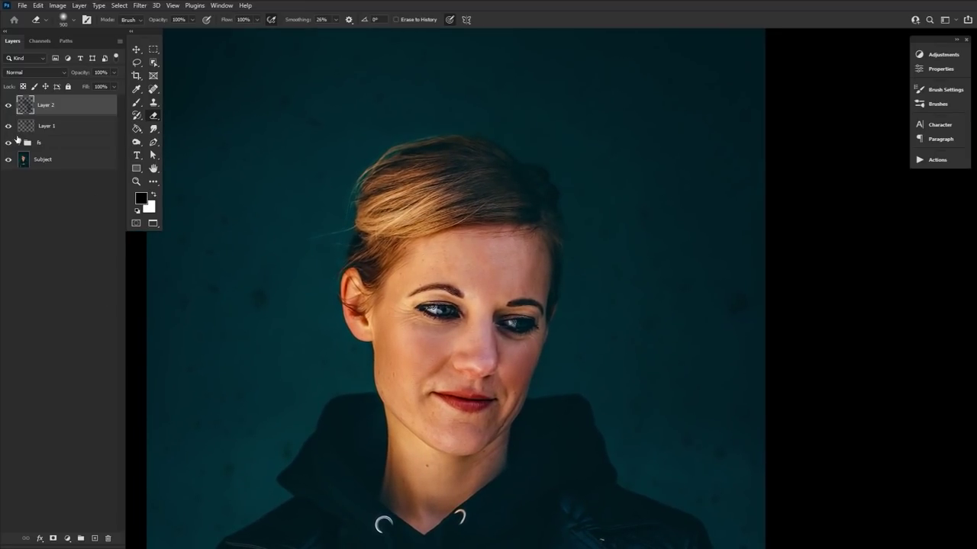
click(137, 187)
alt+click(358, 276)
click(306, 333)
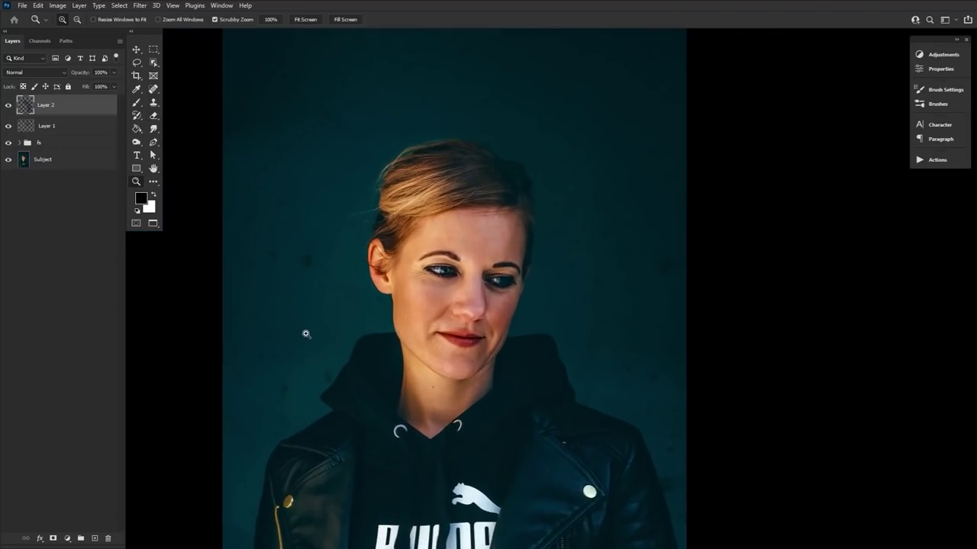
drag(328, 350, 341, 336)
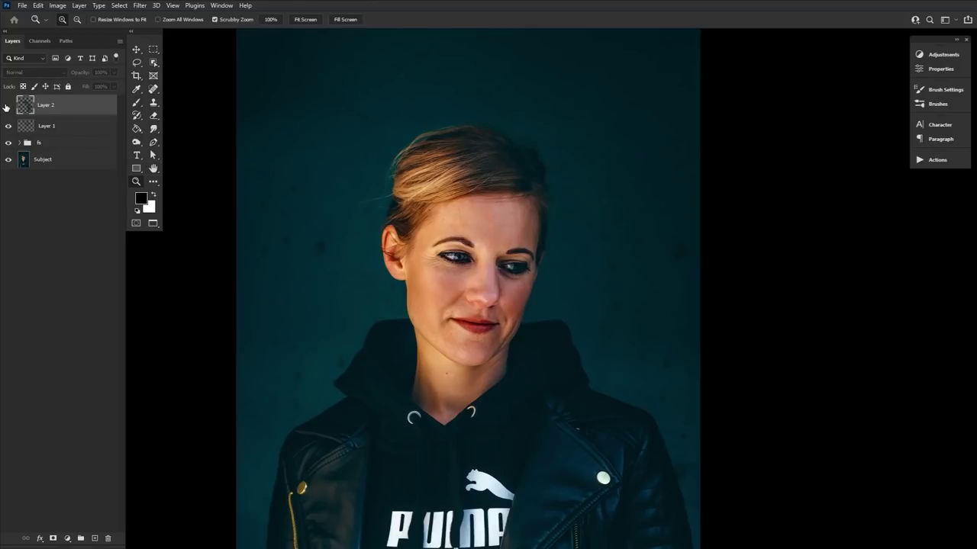
click(153, 116)
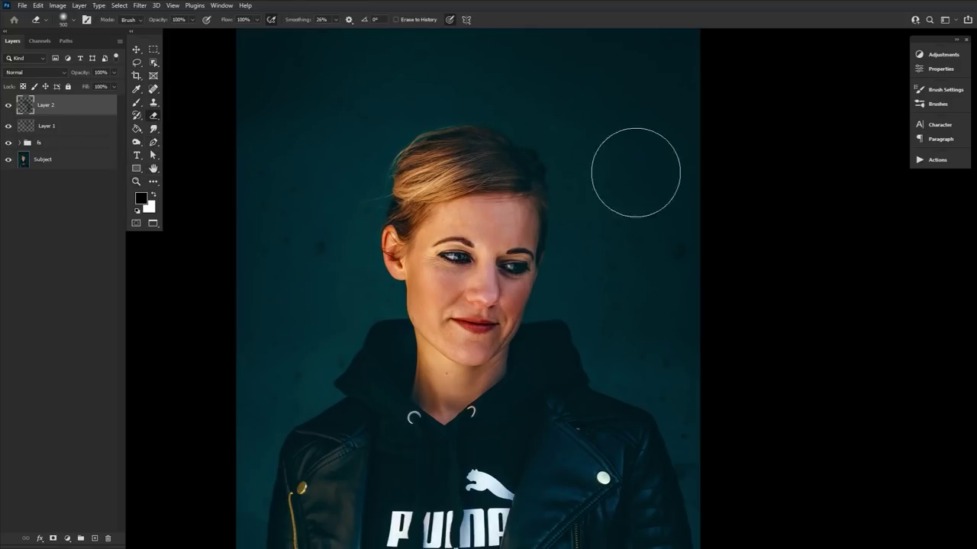
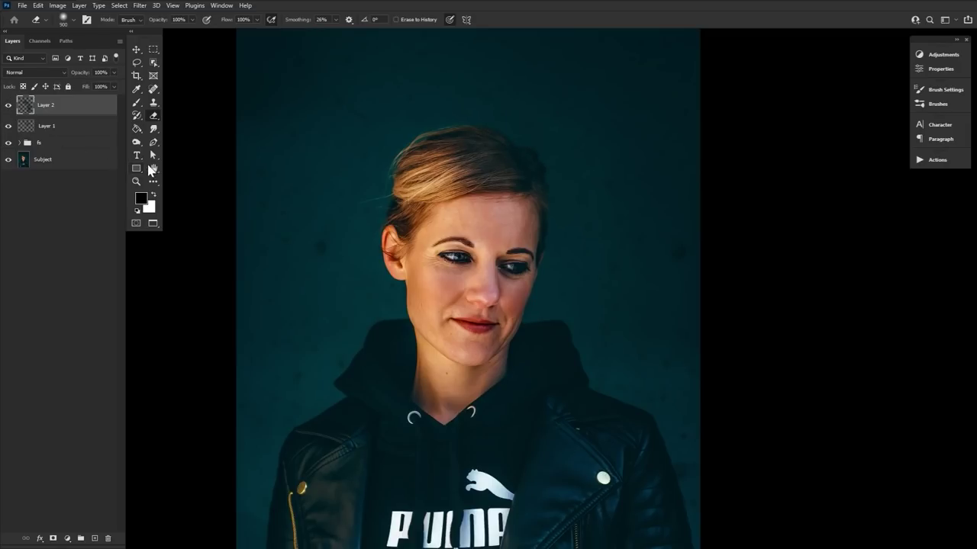
Step: Clone skin texture over the long looping hairs across the forehead on the high layer of the fs group, sampling Current Layer
click(153, 168)
drag(273, 238, 321, 235)
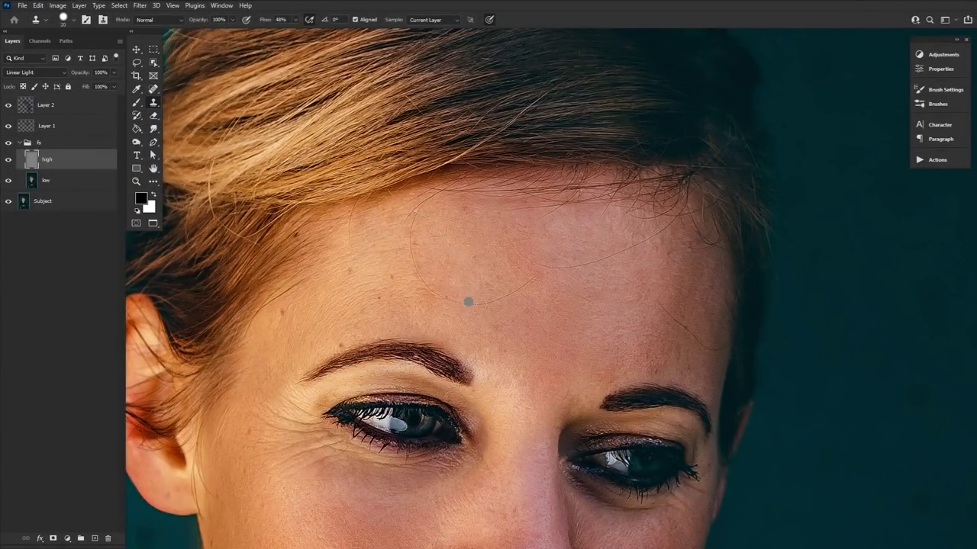
mouse_move(535, 276)
mouse_down()
mouse_move(464, 307)
mouse_move(421, 272)
mouse_move(410, 231)
mouse_up()
drag(596, 267, 633, 248)
alt+click(422, 233)
drag(436, 226, 481, 213)
scroll(587, 316, up, 3)
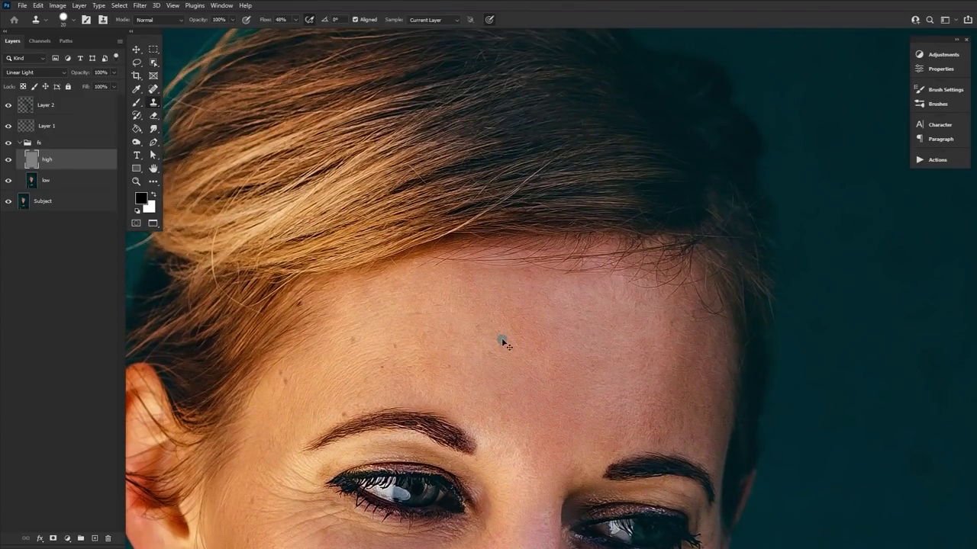
Step: View the whole face and compare the skin before and after by toggling the fs group
scroll(502, 341, down, 1)
key(z)
drag(447, 226, 221, 224)
drag(481, 325, 532, 256)
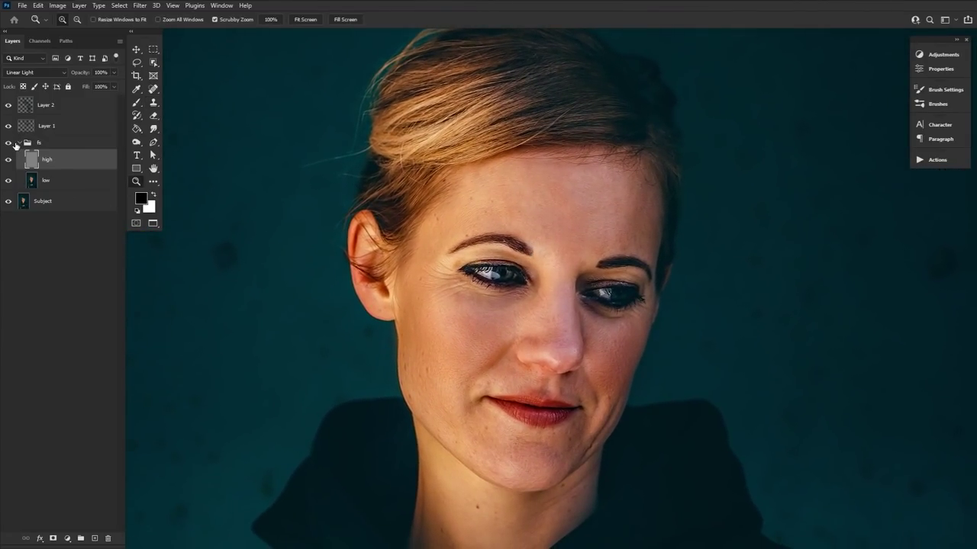
drag(11, 143, 10, 106)
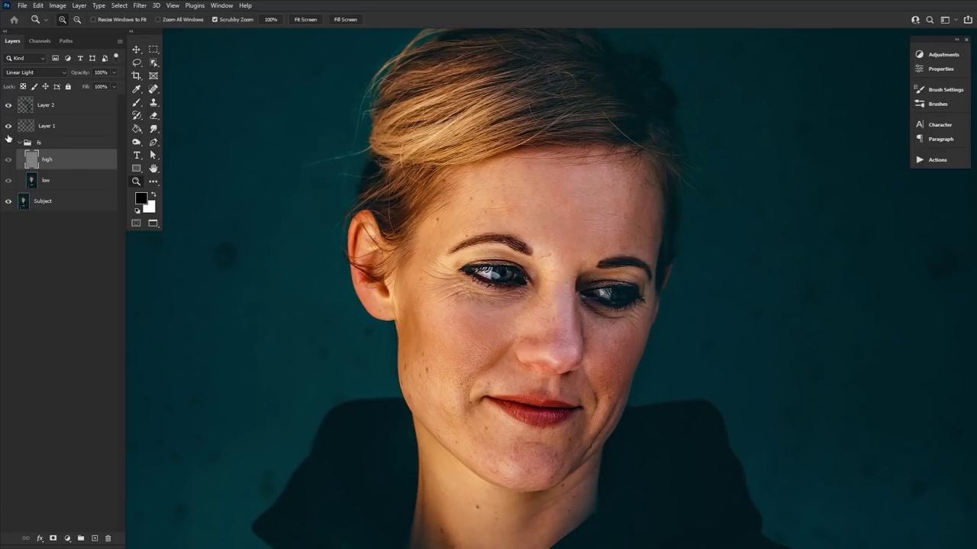
click(9, 143)
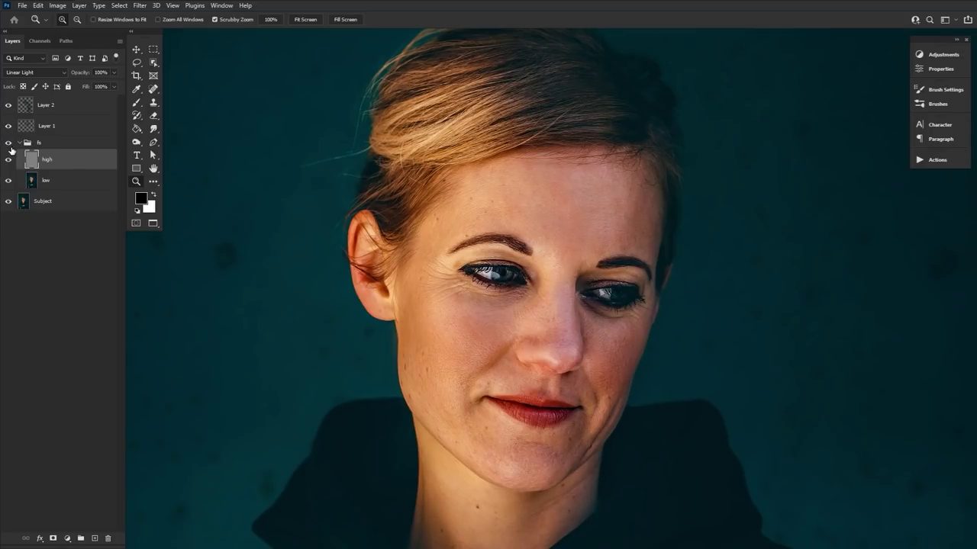
drag(333, 408, 355, 458)
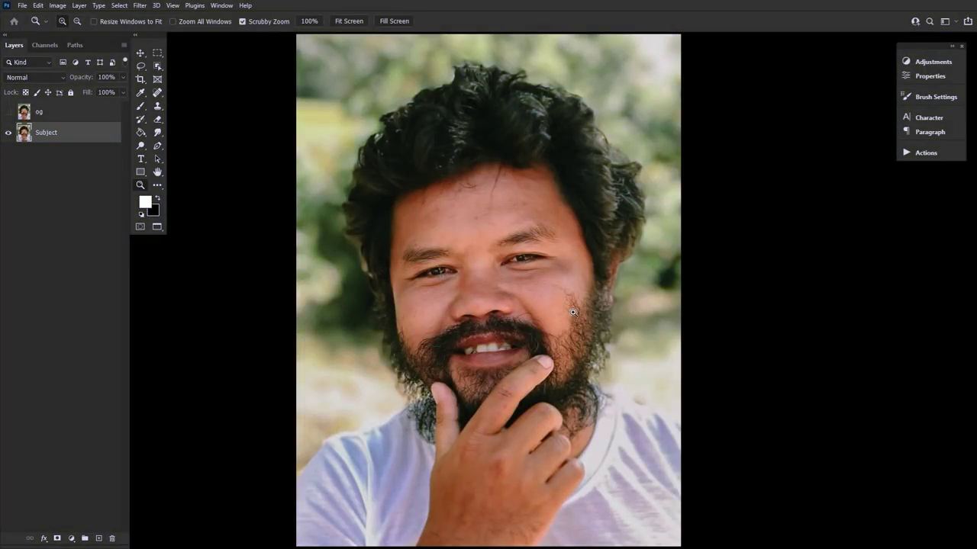
Step: In the bearded man's portrait, choose the Content-Aware Spot Healing Brush and add a new layer above Subject
drag(573, 312, 573, 312)
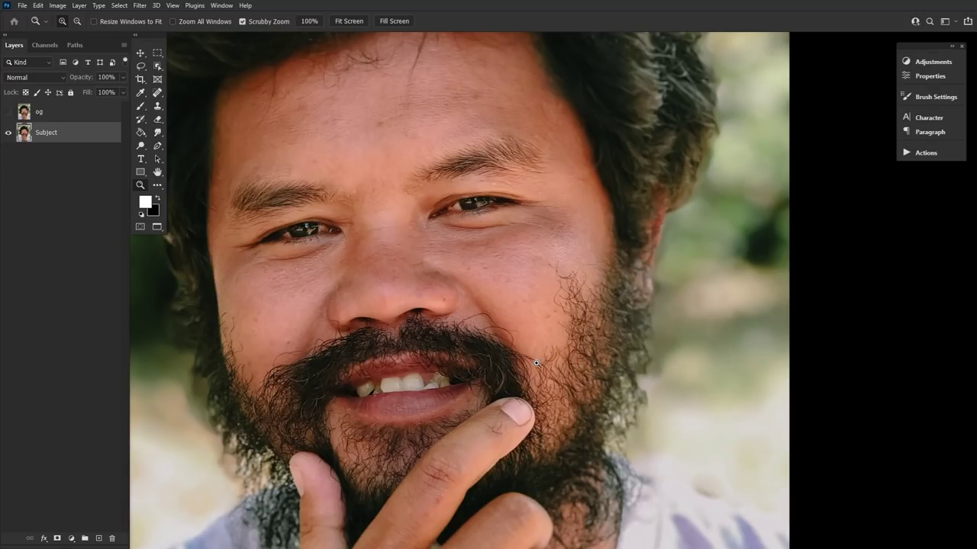
click(158, 94)
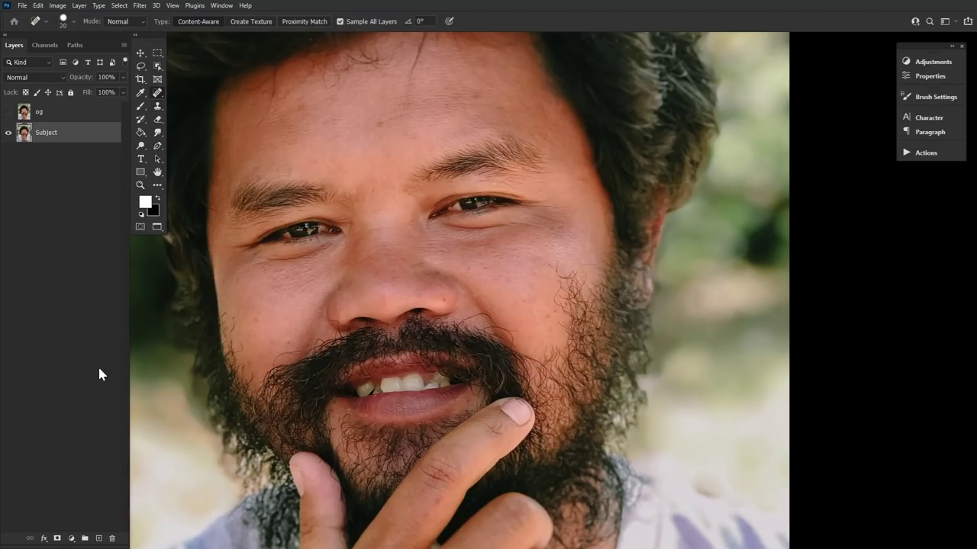
click(99, 539)
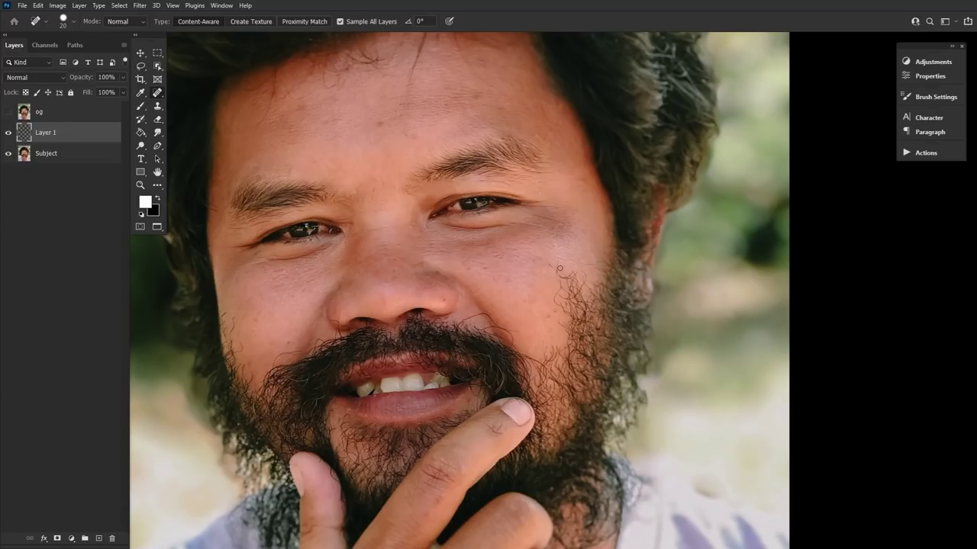
Step: Heal the curled stray hairs at the top of the beard on the cheek below the eye
drag(559, 273, 554, 276)
click(140, 186)
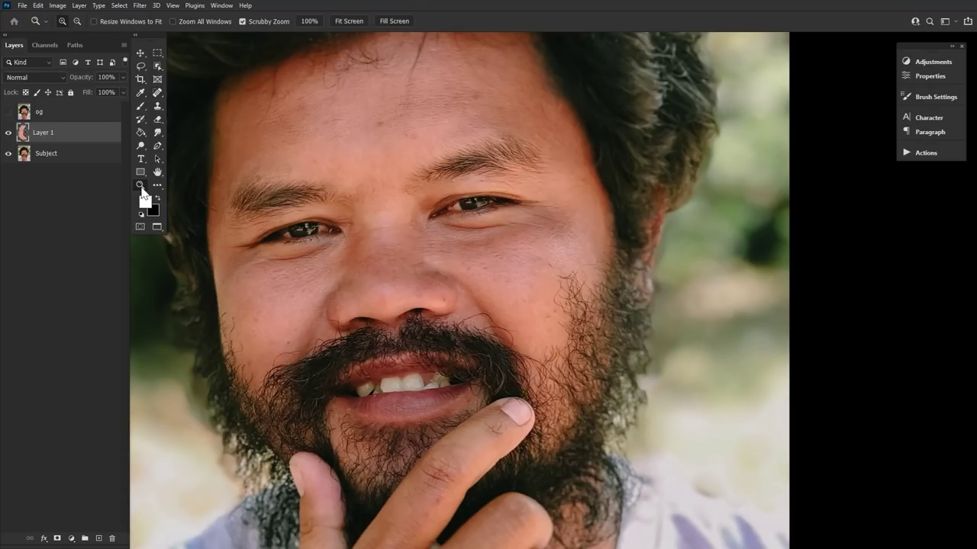
click(571, 273)
click(588, 277)
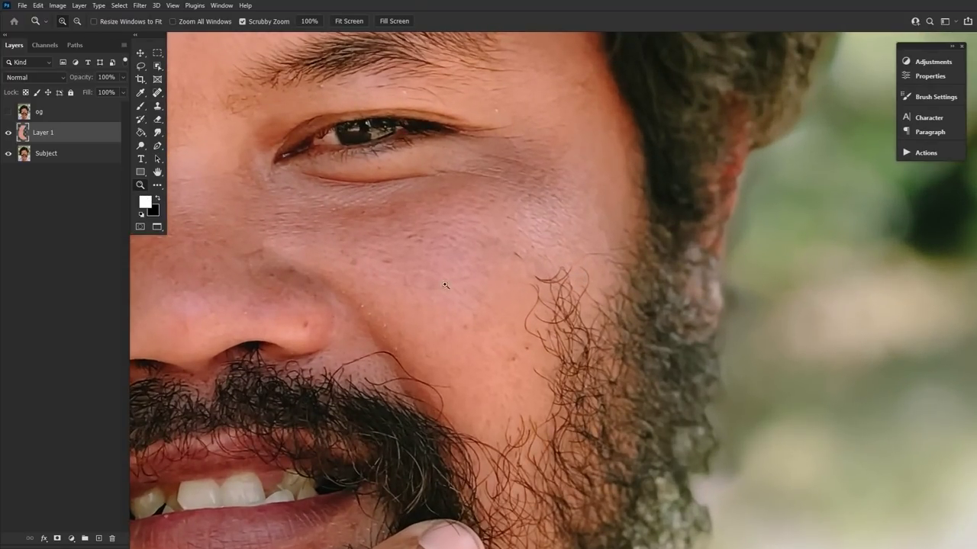
click(141, 107)
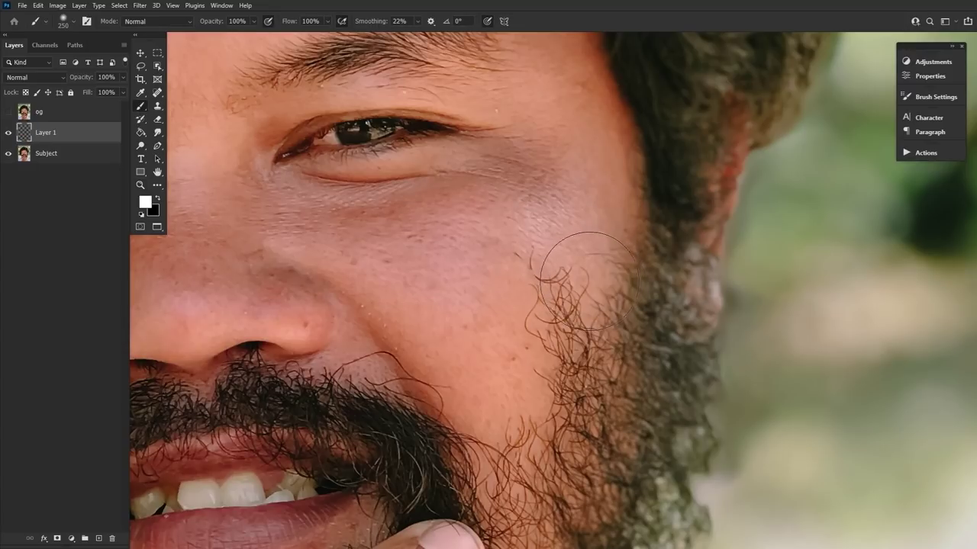
click(157, 93)
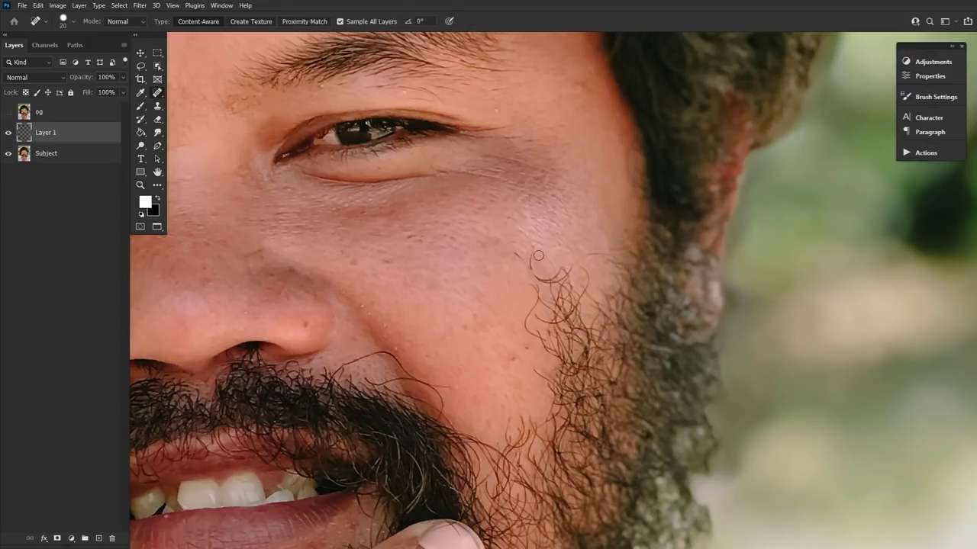
mouse_move(538, 255)
mouse_down()
mouse_move(531, 271)
mouse_move(549, 281)
mouse_up()
drag(515, 252, 535, 287)
Step: Slightly lower the Spot Healing Brush's hardness and heal more hairs sticking out above the cheek beard
key(r)
drag(525, 320, 510, 335)
mouse_move(510, 336)
mouse_down()
mouse_move(483, 341)
mouse_move(479, 369)
mouse_up()
click(72, 22)
drag(103, 79, 96, 78)
mouse_move(511, 356)
mouse_down()
mouse_move(498, 350)
mouse_move(557, 343)
mouse_move(538, 361)
mouse_up()
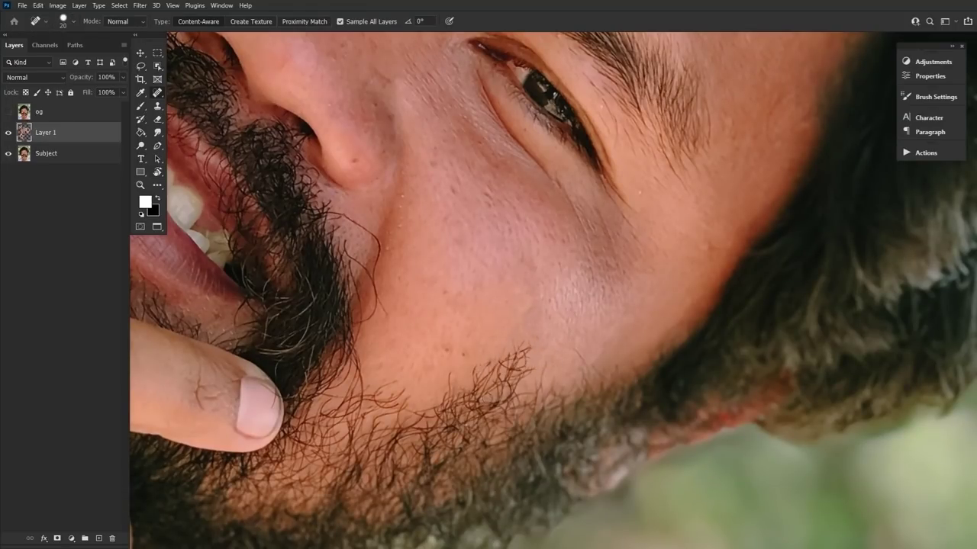
Step: Clean up the cheek beard's upper edge by healing the remaining uneven hairs into a smoother line
key(r)
drag(555, 320, 562, 289)
mouse_move(546, 331)
mouse_down()
mouse_move(557, 304)
mouse_move(553, 335)
mouse_move(535, 327)
mouse_move(534, 341)
mouse_move(551, 313)
mouse_move(548, 345)
mouse_move(555, 336)
mouse_move(514, 382)
mouse_up()
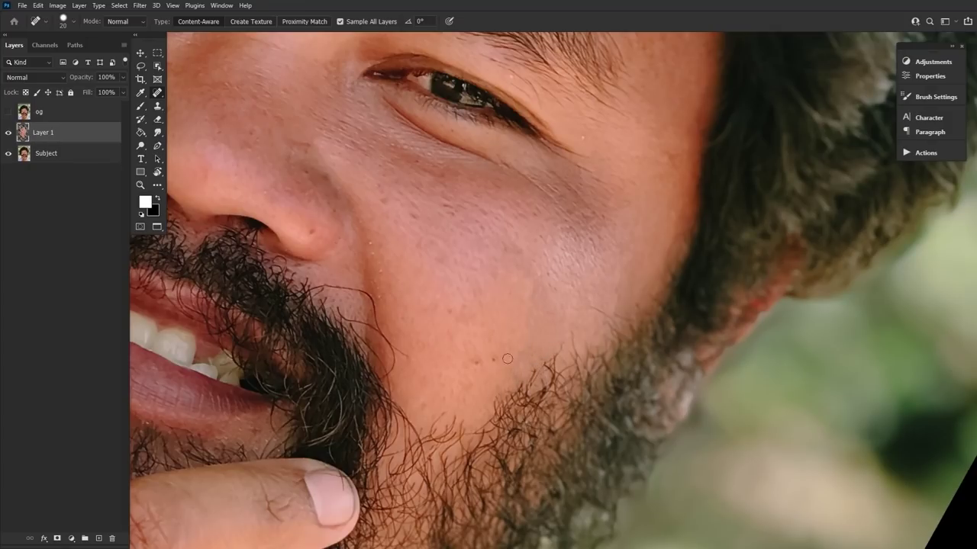
drag(562, 340, 521, 424)
key(r)
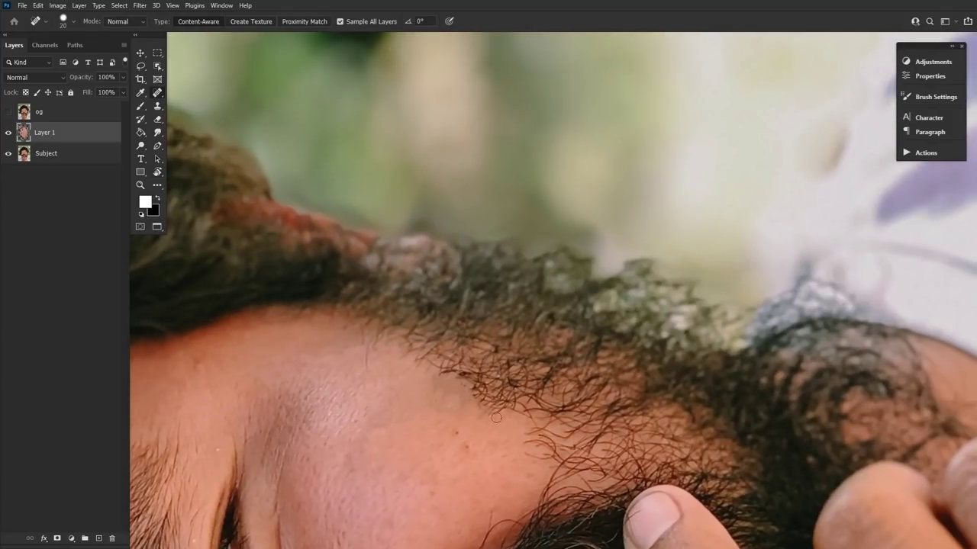
key(r)
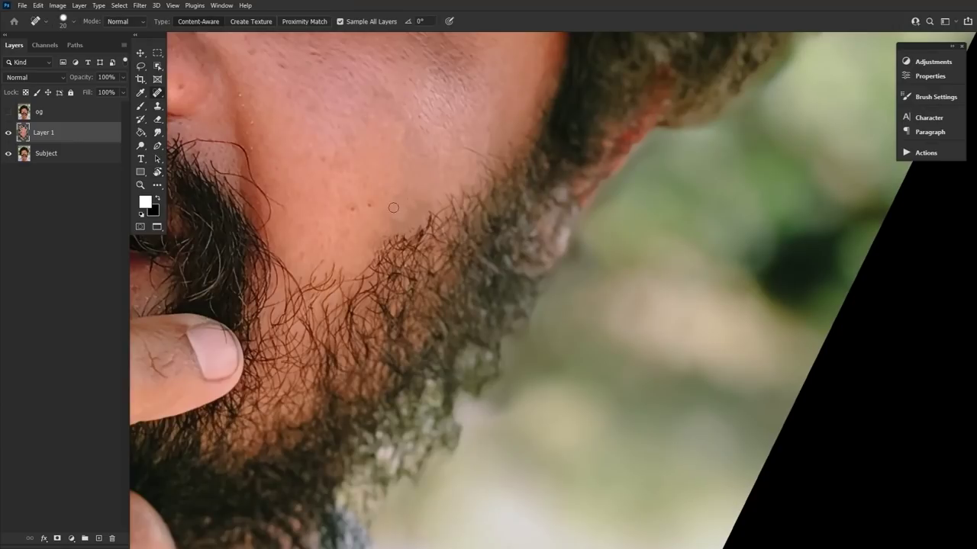
key(Escape)
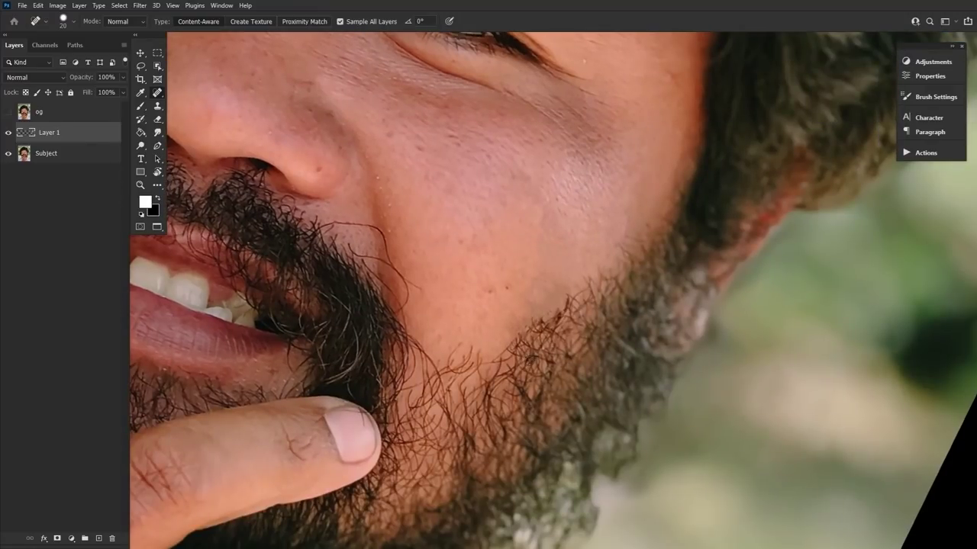
Step: Review the whole portrait from beard to hair and compare it with and without the Layer 1 healing
key(Escape)
key(z)
mouse_move(534, 267)
mouse_down()
mouse_move(458, 267)
mouse_move(542, 198)
mouse_up()
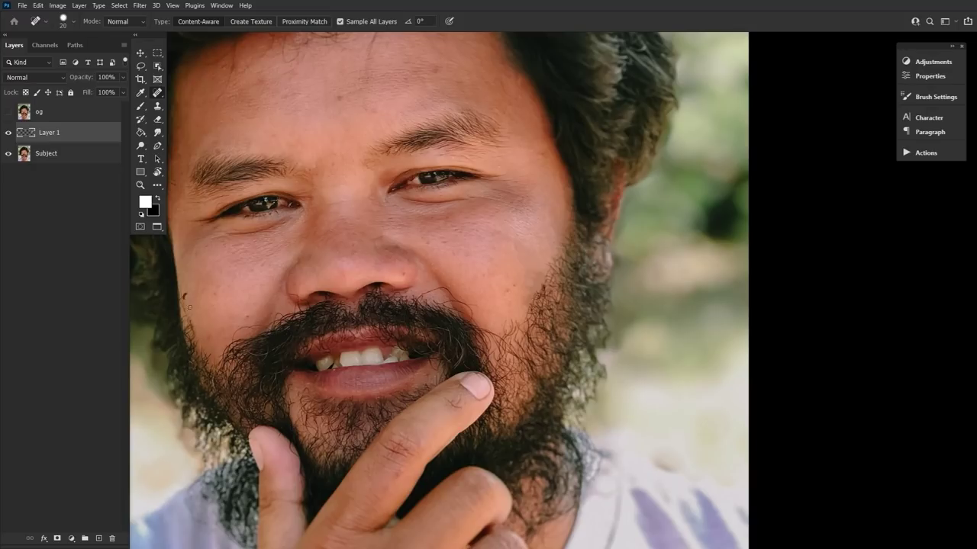
scroll(590, 464, up, 11)
scroll(590, 464, left, 5)
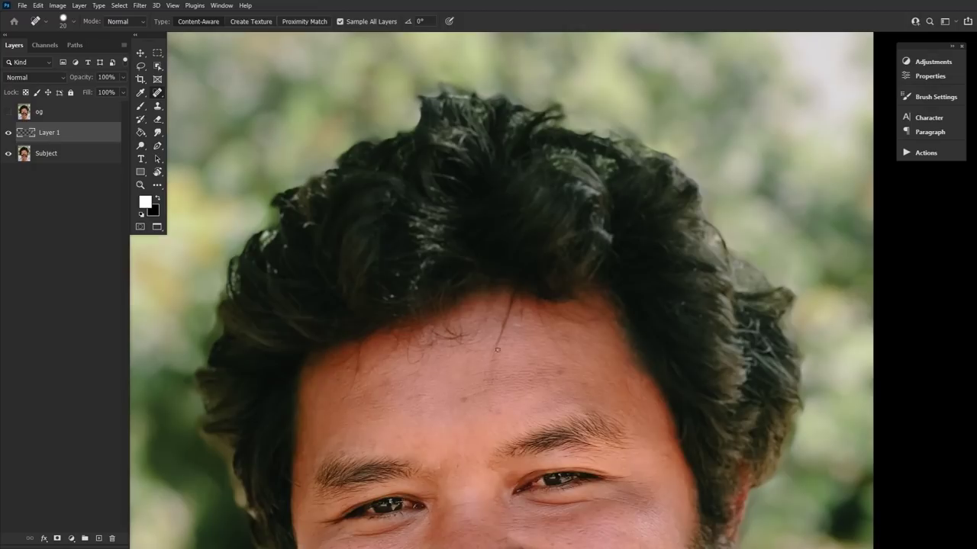
scroll(591, 464, down, 10)
click(140, 184)
key(ctrl+0)
key(ctrl+plus)
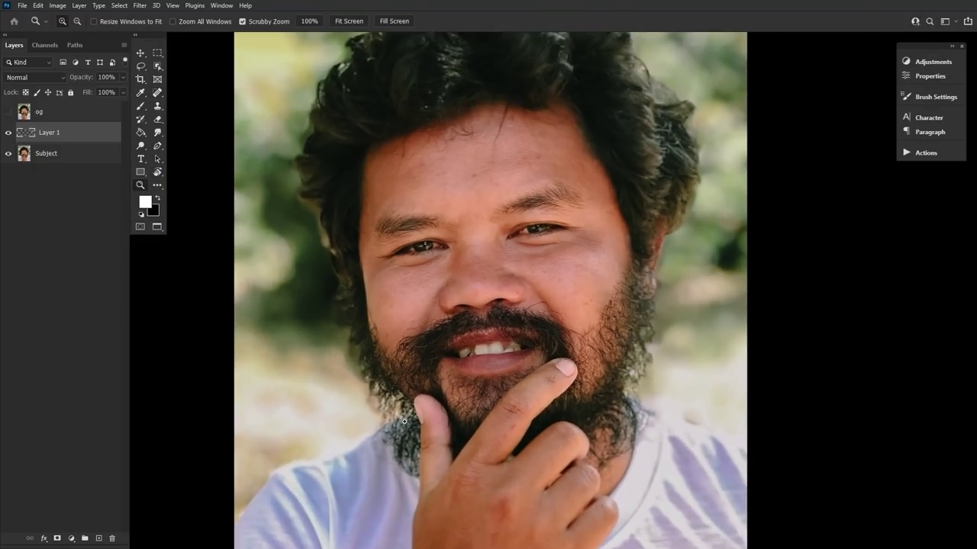
scroll(306, 321, down, 1)
click(8, 133)
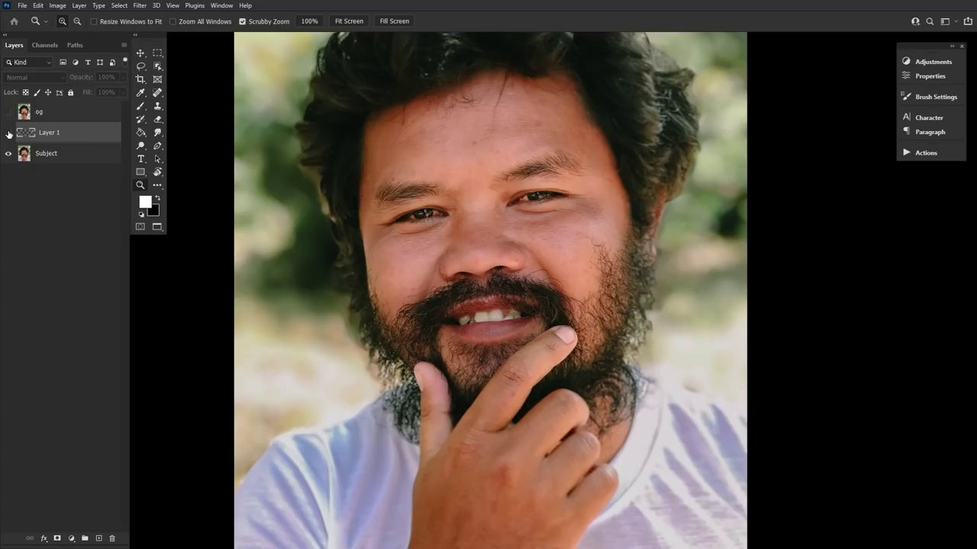
click(8, 134)
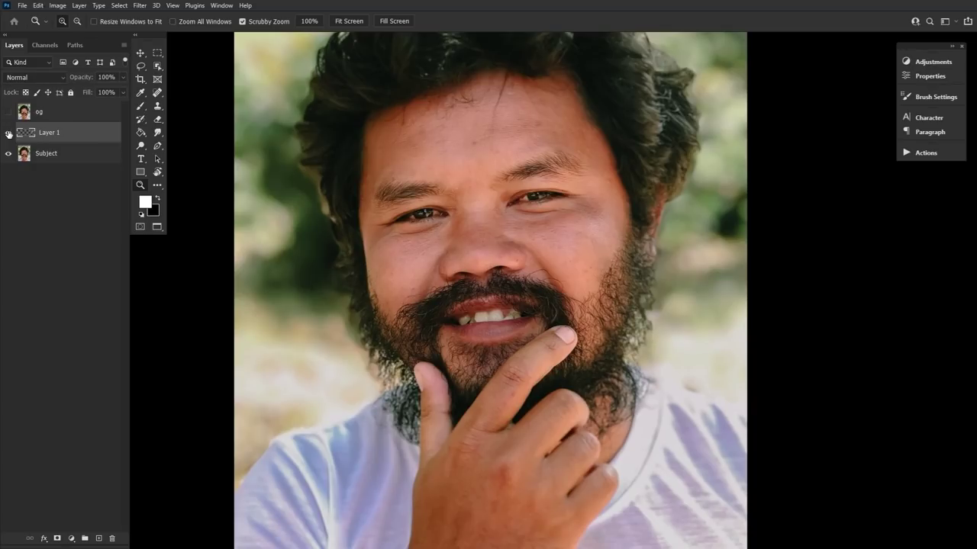
Step: Make a merged copy of Layer 1 and Subject above them, with the two source layers hidden
shift+click(77, 162)
drag(89, 134, 88, 125)
right_click(89, 138)
click(116, 407)
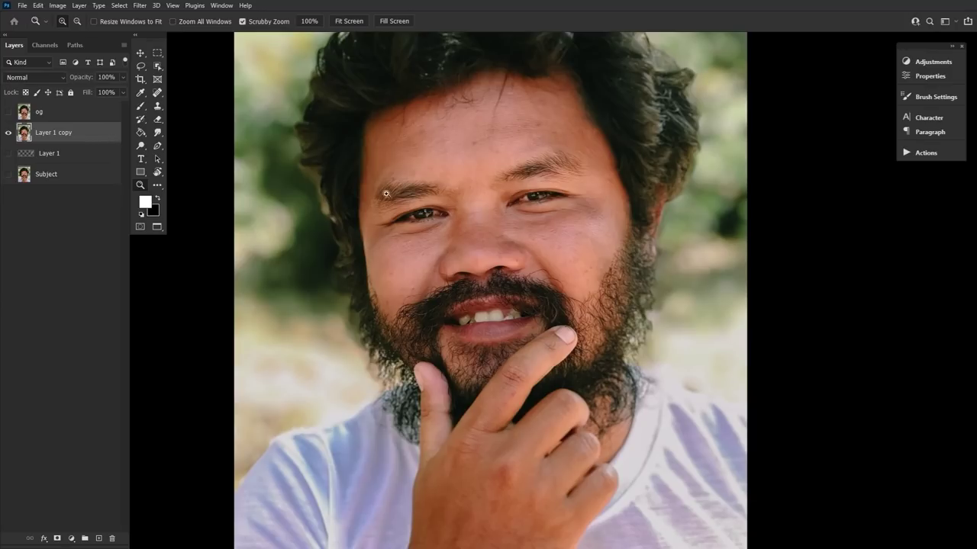
Step: Run the Frequency Separation action on the merged copy and accept the Gaussian Blur for the LF layer
click(938, 100)
click(939, 151)
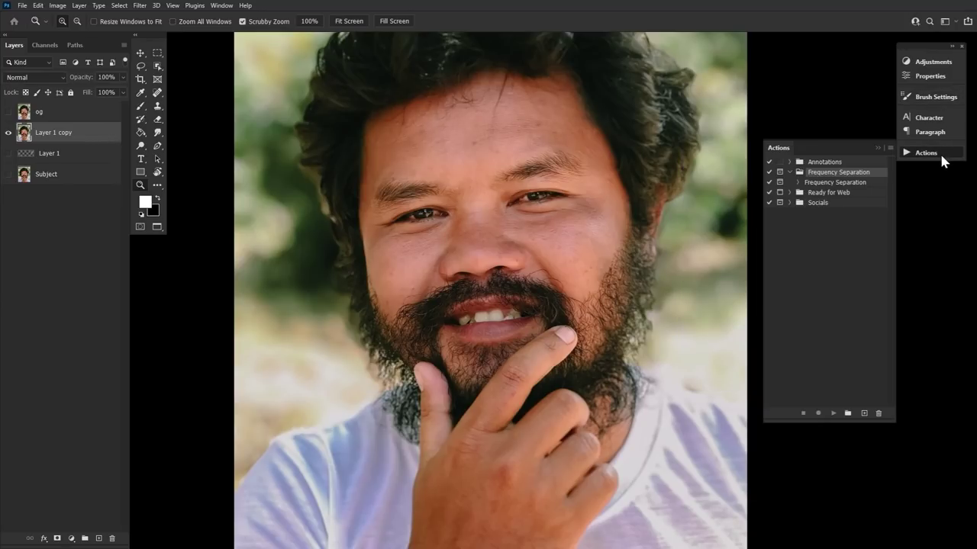
click(851, 184)
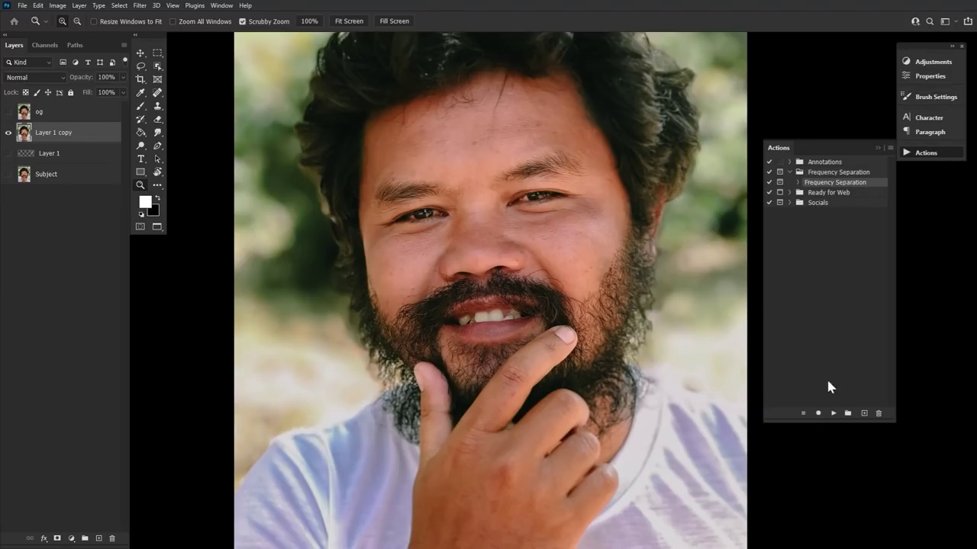
click(833, 414)
click(454, 216)
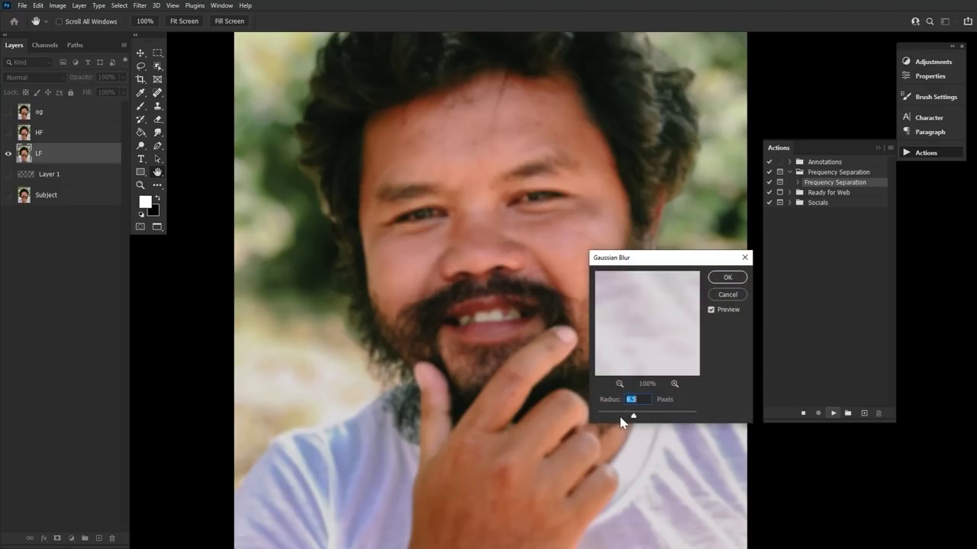
click(727, 277)
click(471, 221)
click(910, 155)
click(624, 261)
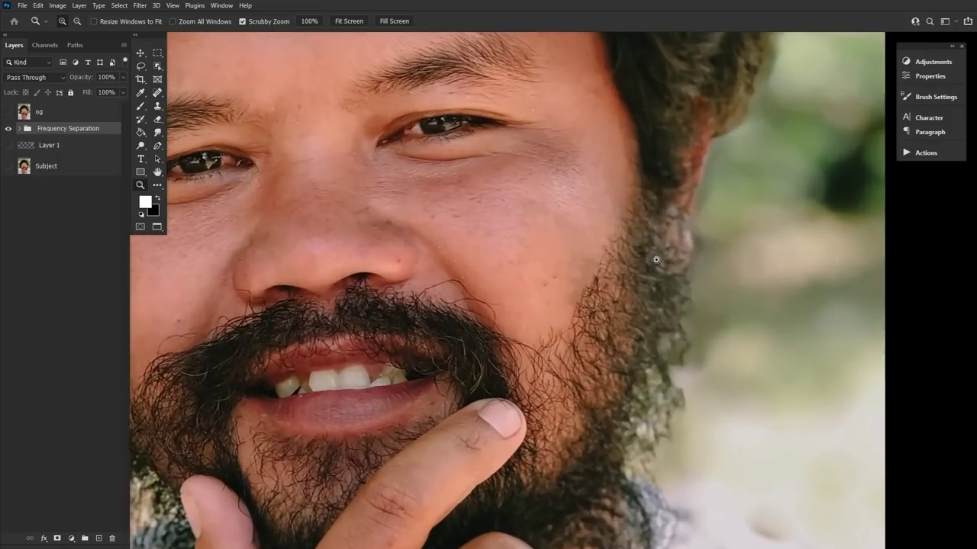
Step: On the HF layer, clone skin texture over the curled stray hairs above the mustache with a 15 px Clone Stamp
click(19, 129)
click(64, 151)
click(158, 106)
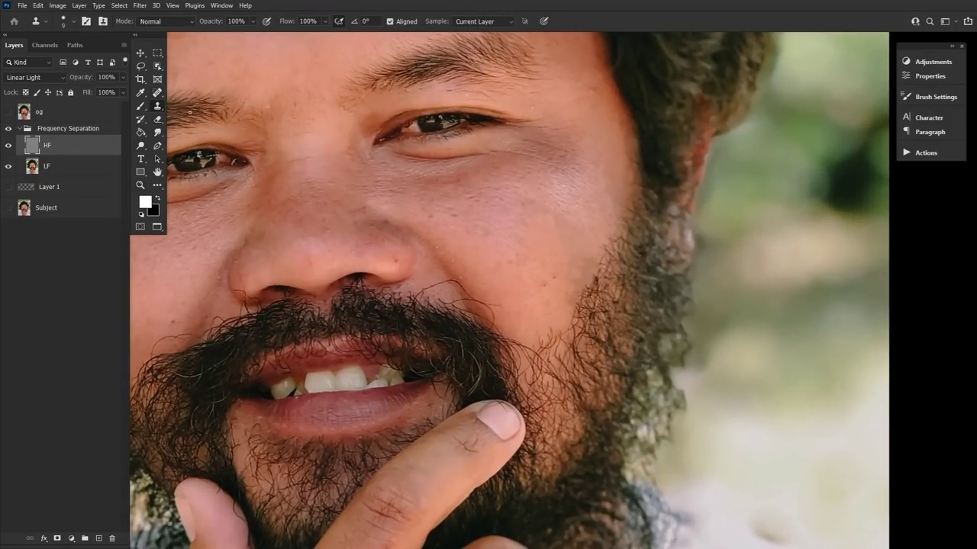
key(bracketright)
key(bracketright)
key(r)
mouse_move(505, 319)
mouse_down()
mouse_move(501, 303)
mouse_move(562, 294)
mouse_up()
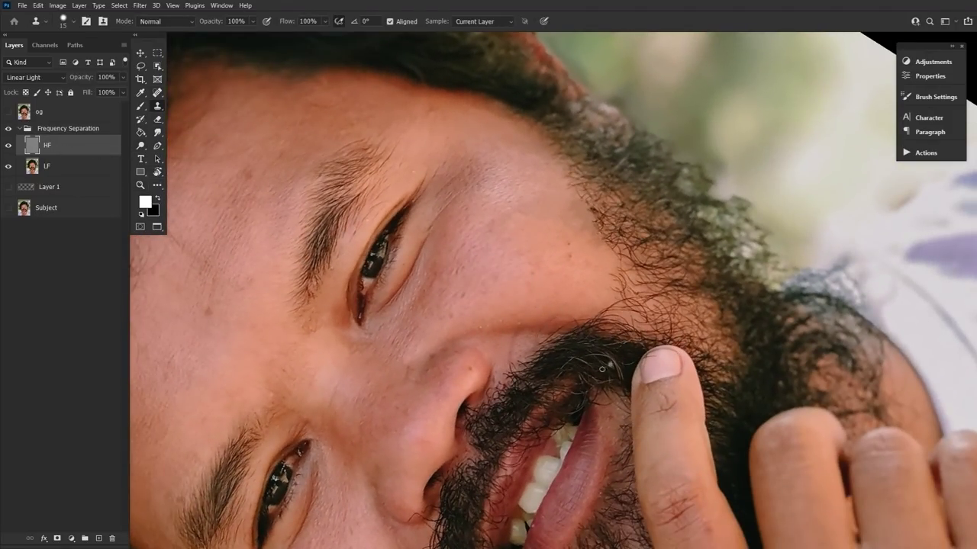
key(space)
drag(503, 530, 633, 360)
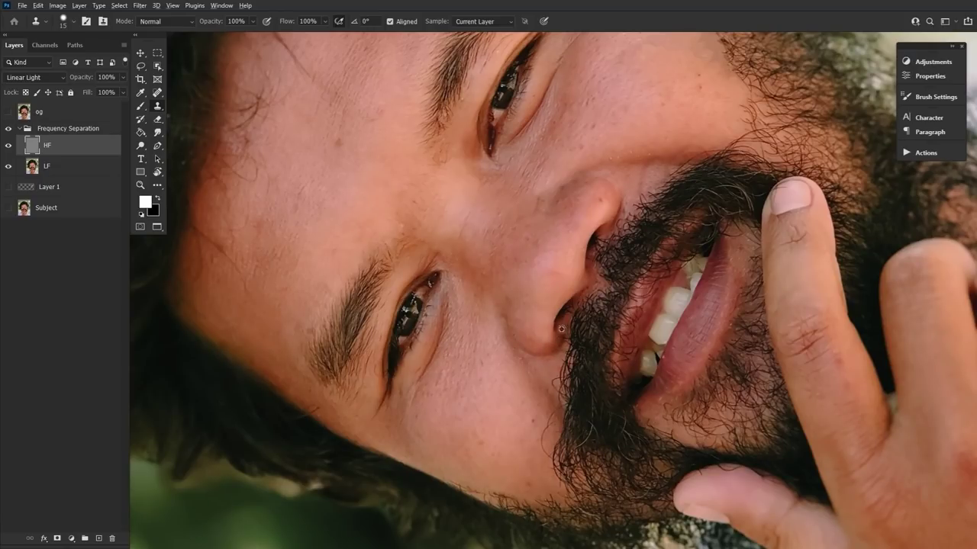
drag(494, 373, 363, 548)
drag(562, 377, 550, 283)
Step: On the LF layer, blend the uneven skin tones of the face using the Mixer Brush at 13% flow
click(83, 177)
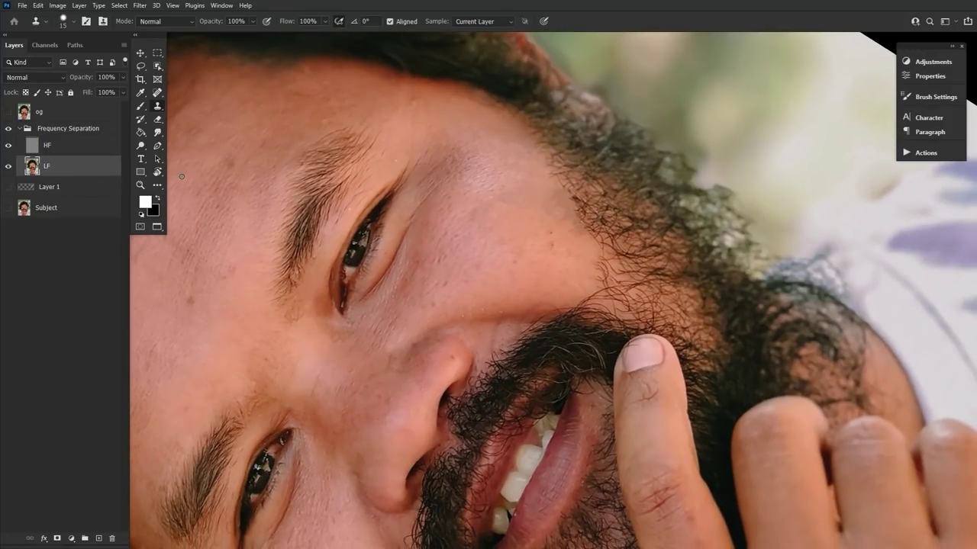
click(140, 105)
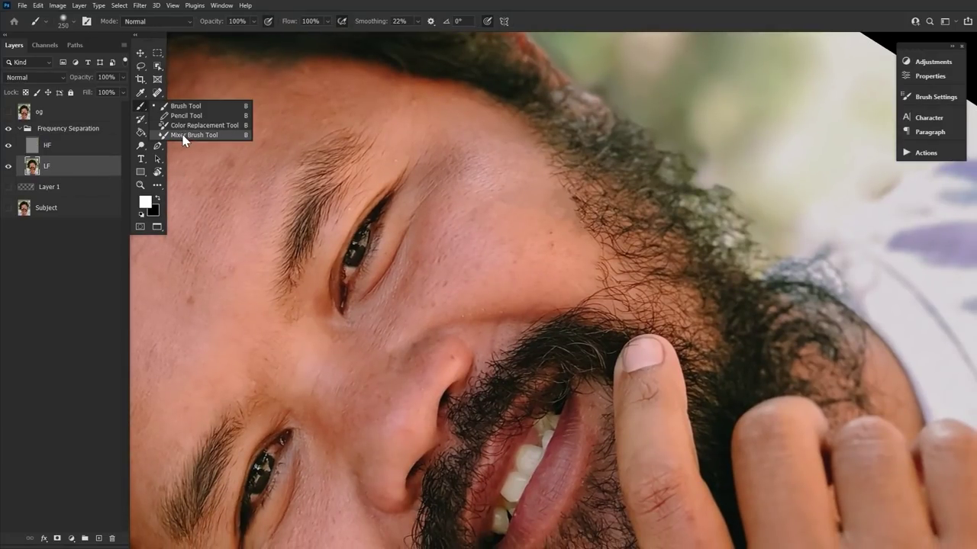
click(182, 135)
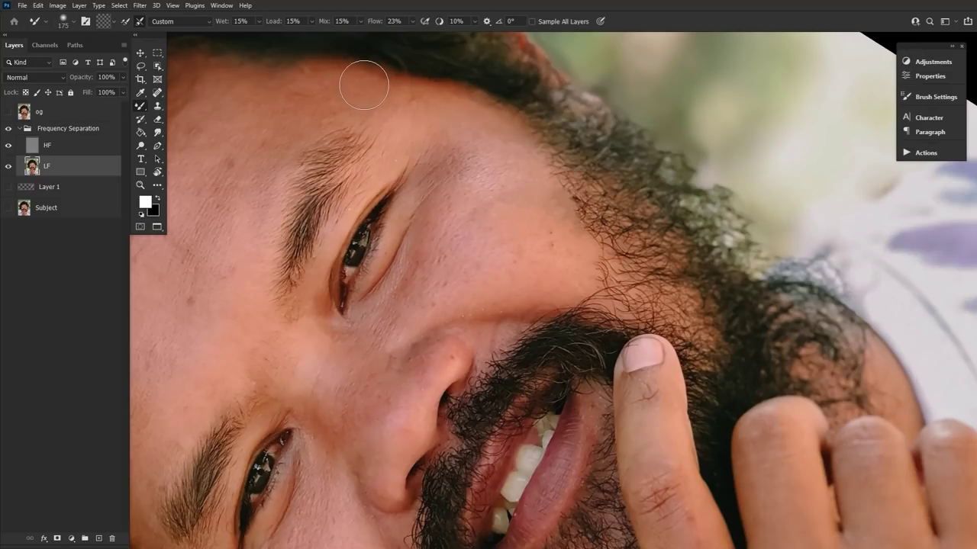
drag(378, 25, 374, 28)
key(bracketleft)
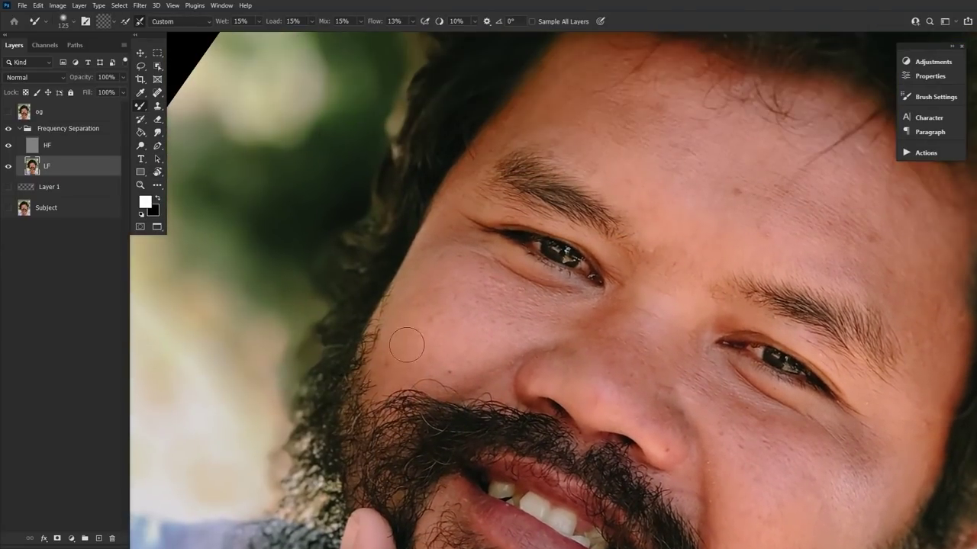
key(bracketleft)
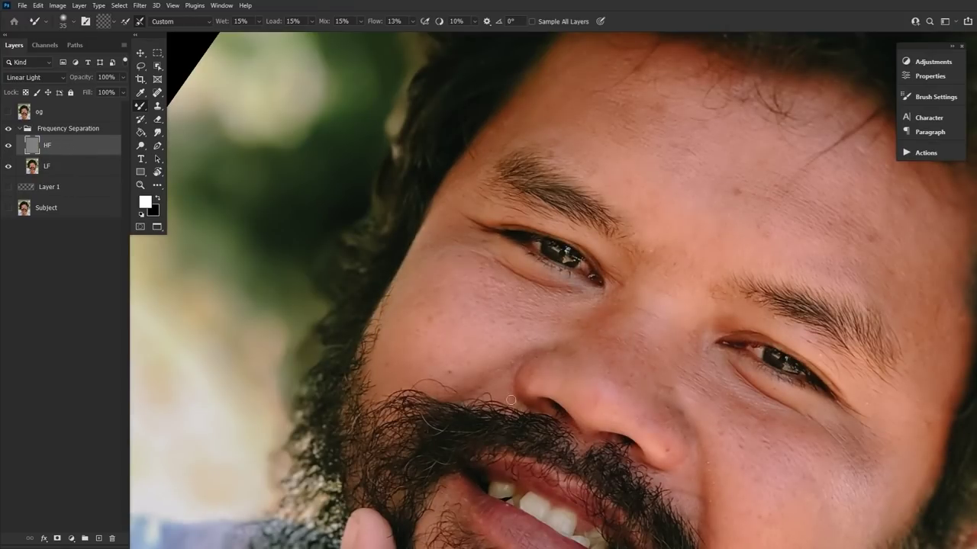
Step: Clean up remaining stray hairs along the mustache's upper edge on the HF layer with Spot Healing and Clone Stamp
key(j)
drag(526, 413, 527, 414)
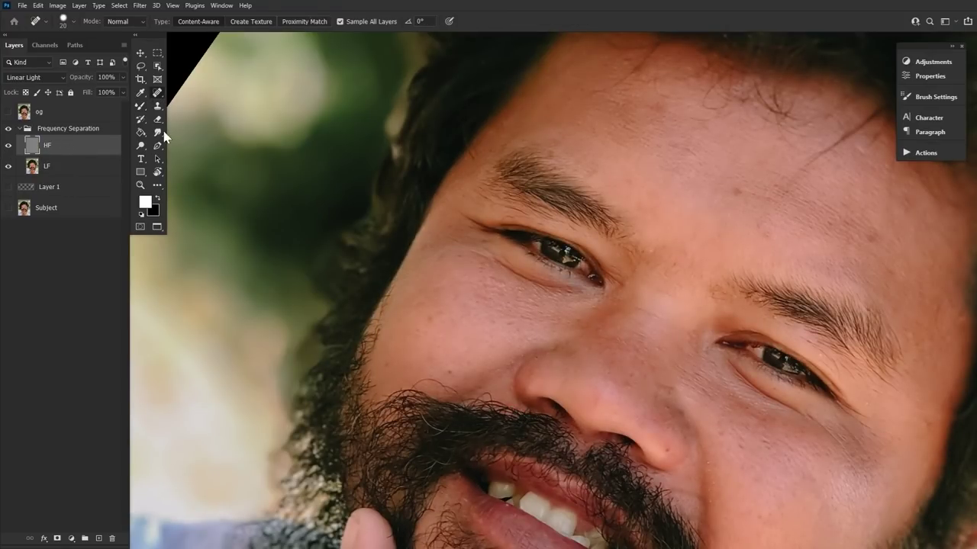
key(s)
drag(579, 427, 398, 278)
Step: Smooth the skin tones beside the nose and across the cheek on the LF layer with an enlarged Mixer Brush
click(72, 170)
key(b)
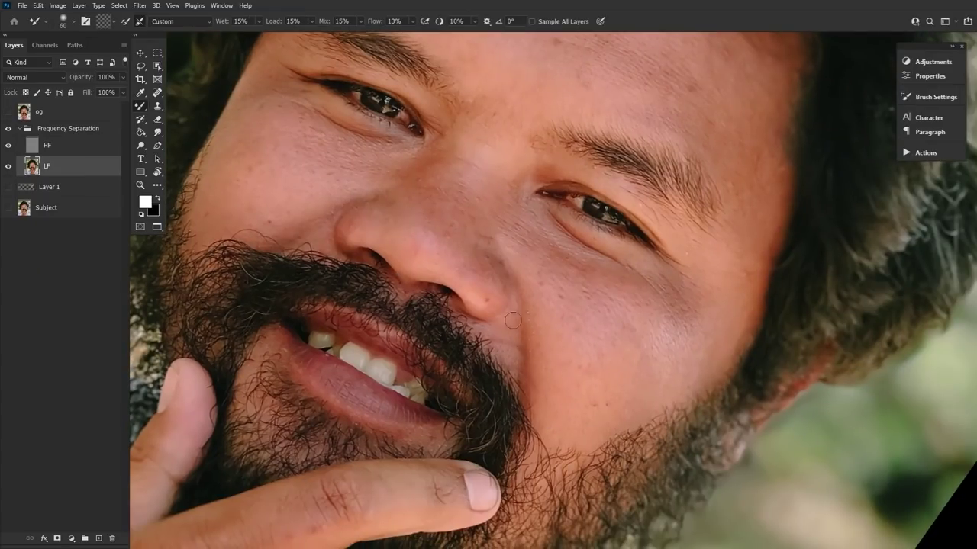
key(bracketright)
key(bracketright)
key(bracketright)
key(alt+bracketright)
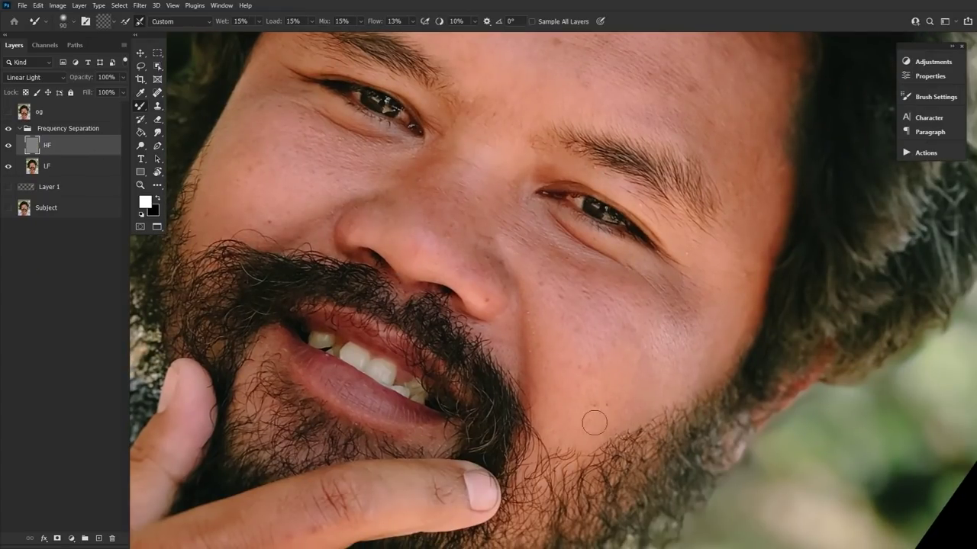
Step: Reset the canvas rotation and compare the full retouched portrait with the original og layer
double_click(157, 172)
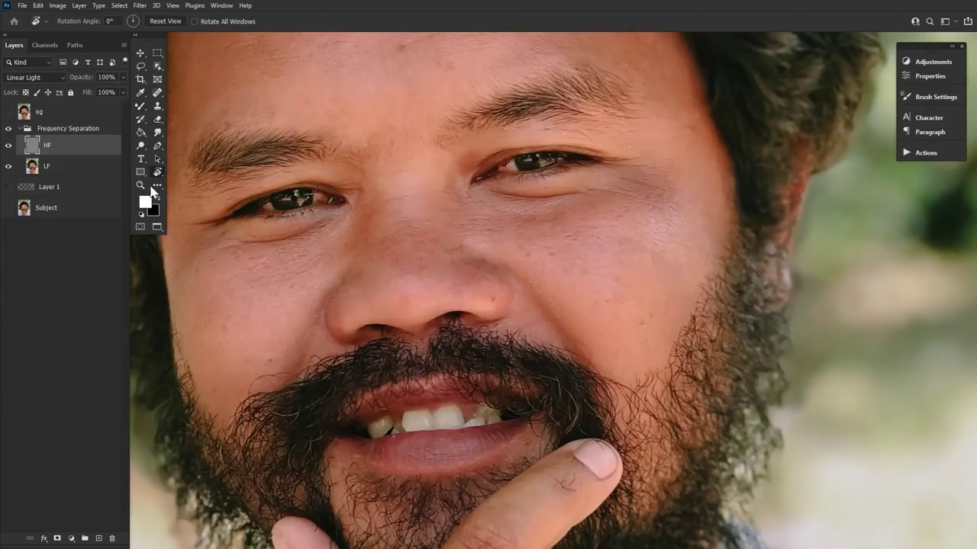
click(141, 184)
drag(539, 306, 491, 328)
scroll(491, 329, up, 1)
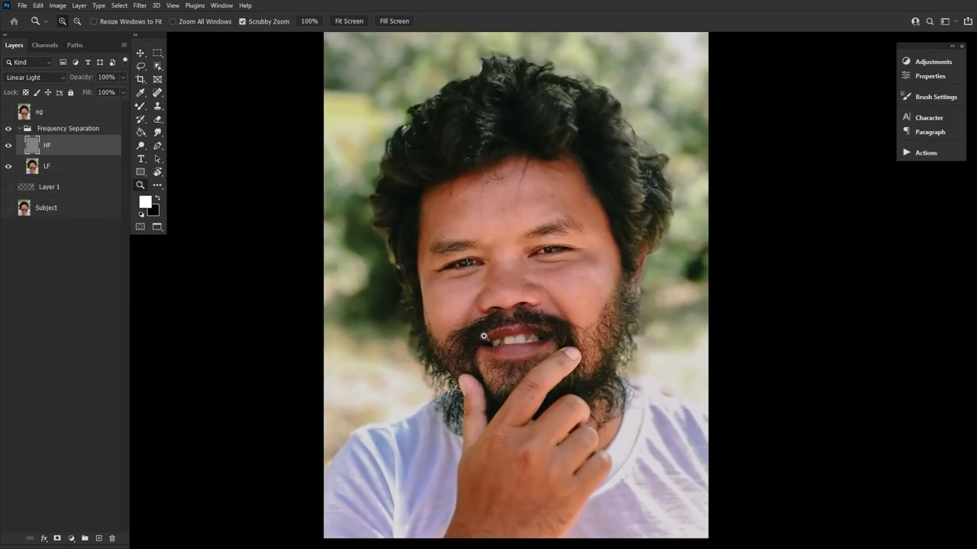
click(10, 112)
click(10, 112)
click(9, 112)
click(10, 112)
Step: Add a Curves adjustment that lowers the midtones from input 128 to output 117, and place it above the Frequency Separation group
click(83, 131)
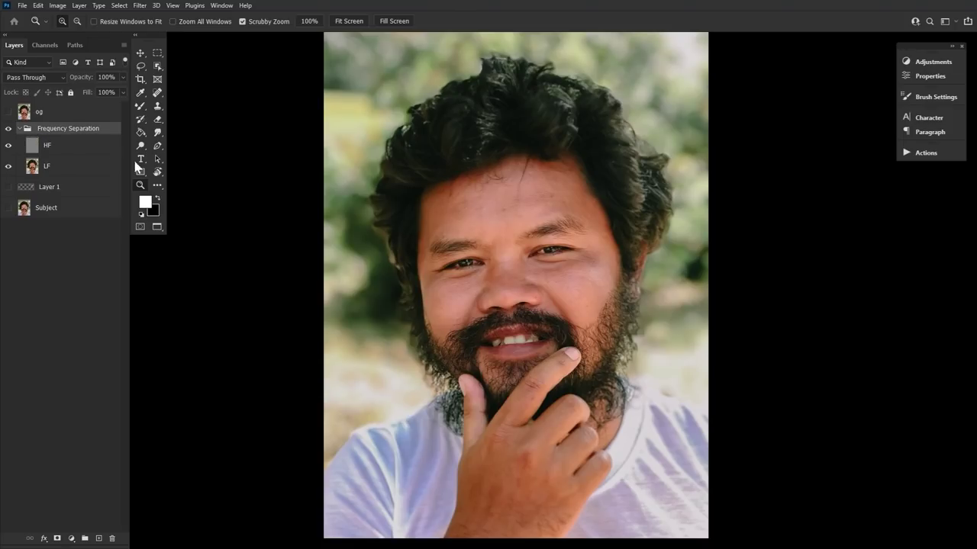
click(925, 68)
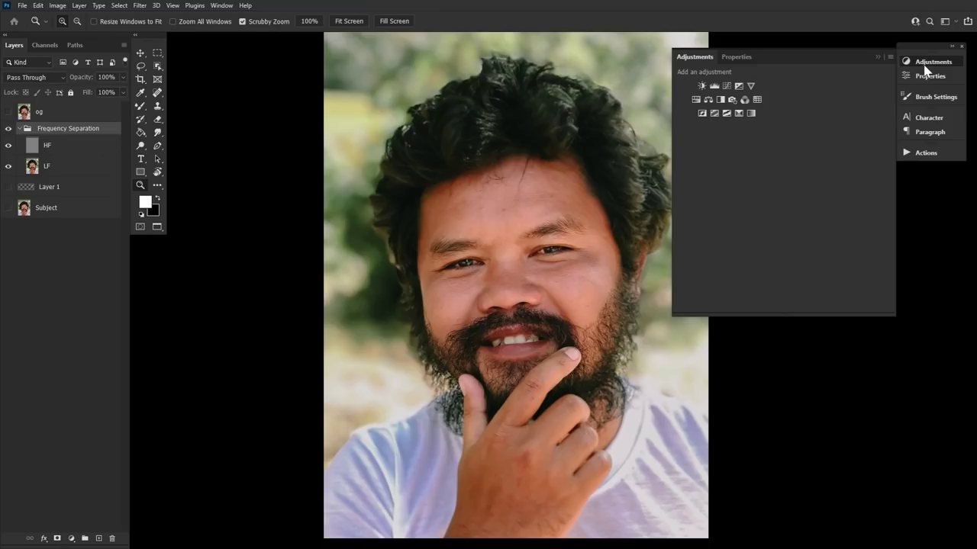
click(748, 87)
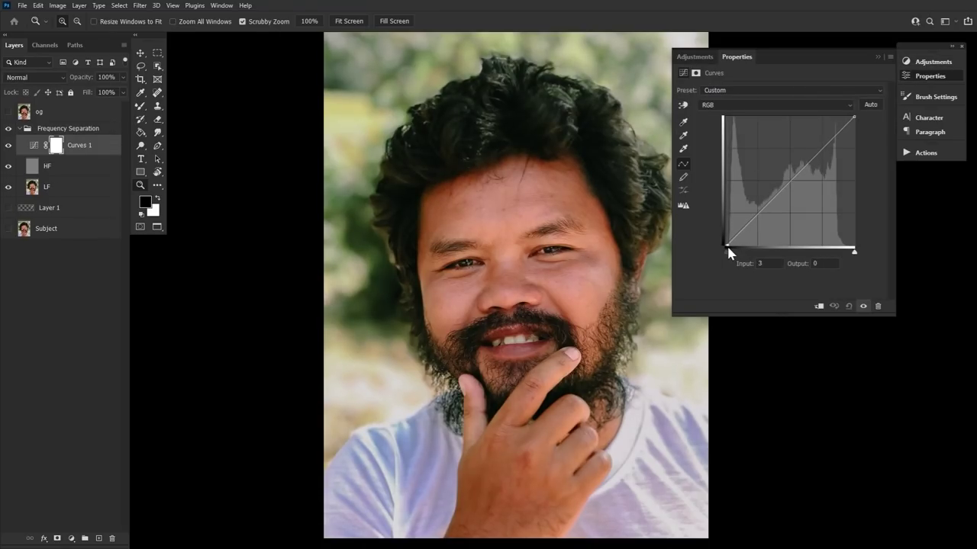
drag(791, 180, 790, 186)
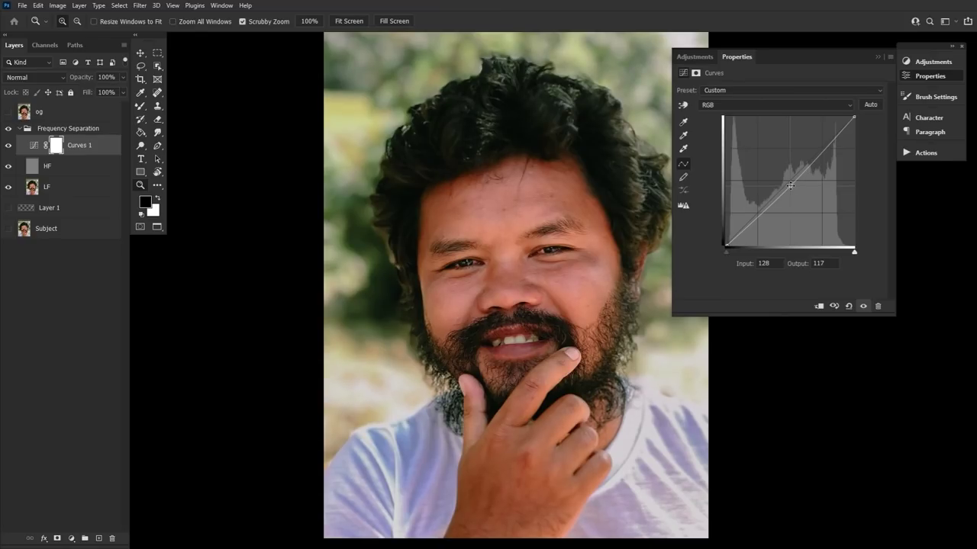
click(921, 79)
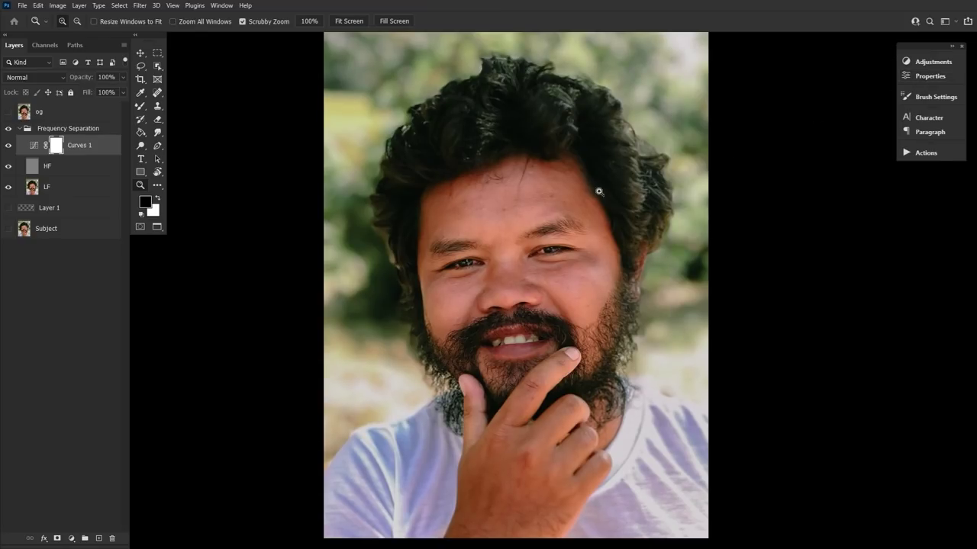
drag(85, 149, 54, 124)
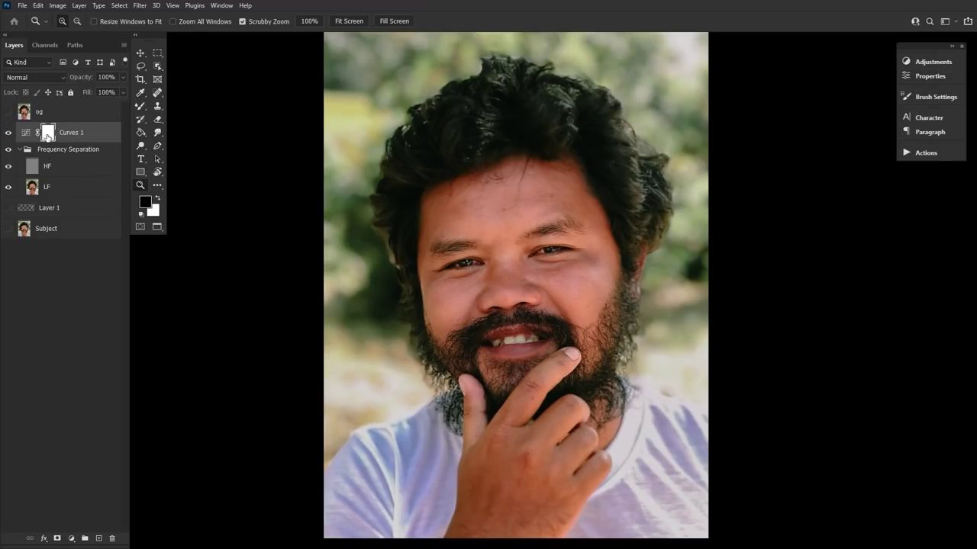
Step: Invert the Curves mask to black and paint white at 23% flow over the beard's sparse patches to darken them
key(ctrl+i)
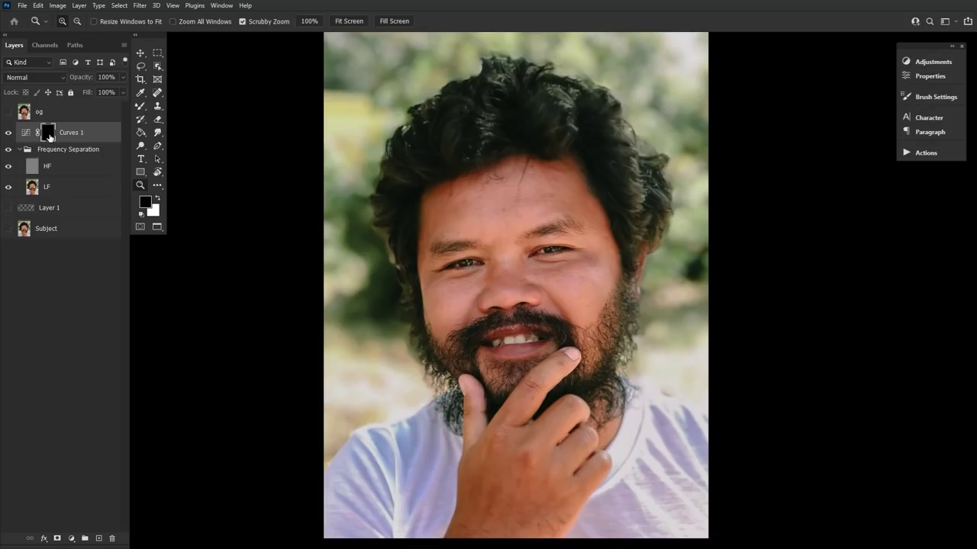
drag(140, 106, 174, 106)
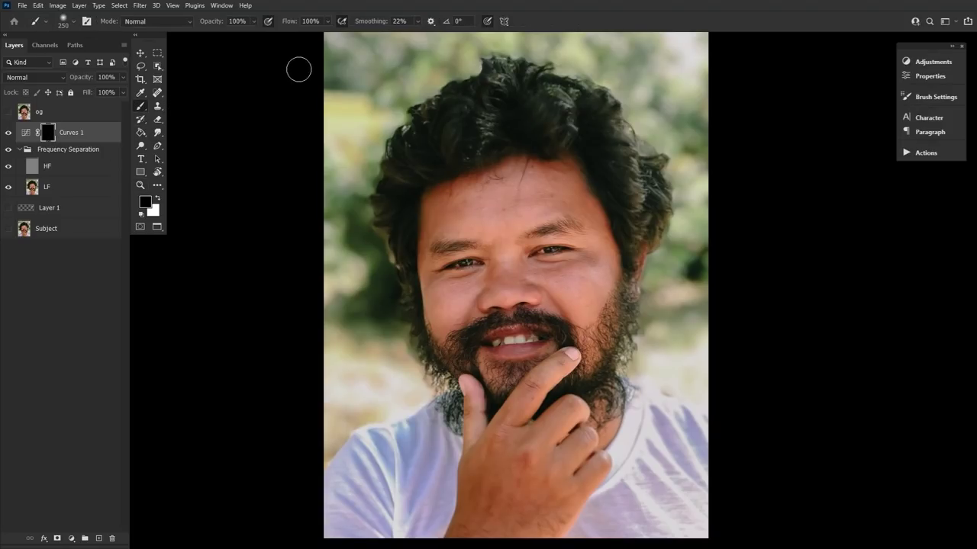
drag(288, 21, 253, 24)
key(bracketright)
key(x)
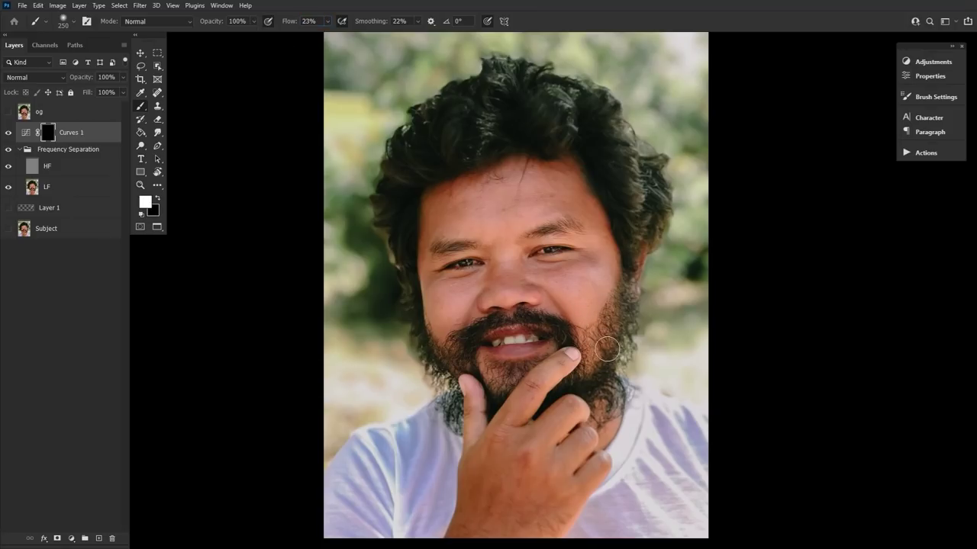
mouse_move(589, 364)
mouse_down()
mouse_move(594, 348)
mouse_move(590, 365)
mouse_up()
mouse_move(449, 362)
mouse_down()
mouse_move(465, 344)
mouse_move(556, 324)
mouse_up()
key(bracketleft)
key(bracketleft)
key(bracketleft)
drag(505, 396, 570, 392)
mouse_move(587, 343)
mouse_down()
mouse_move(590, 363)
mouse_move(600, 342)
mouse_up()
Step: Check the Curves adjustment and compare the darkened beard with the original og layer
double_click(26, 132)
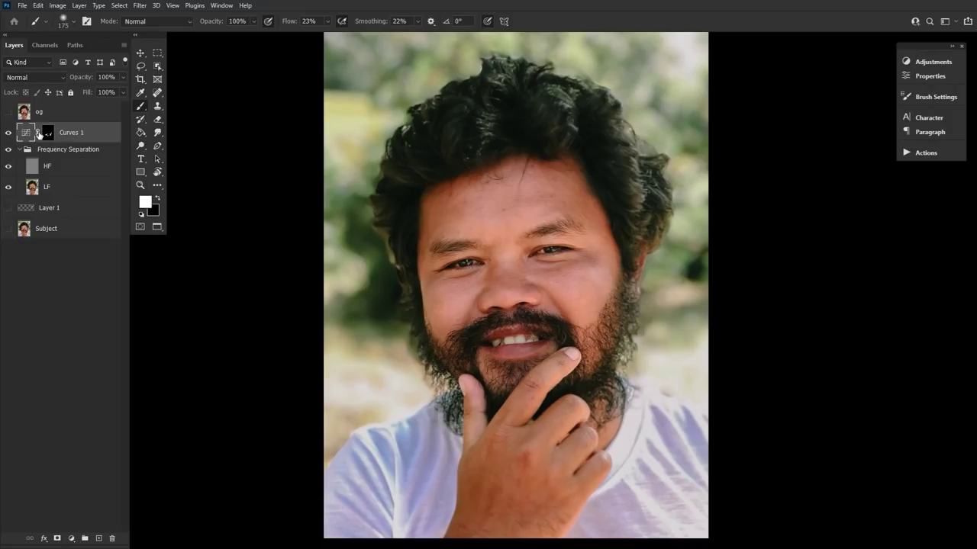
click(926, 77)
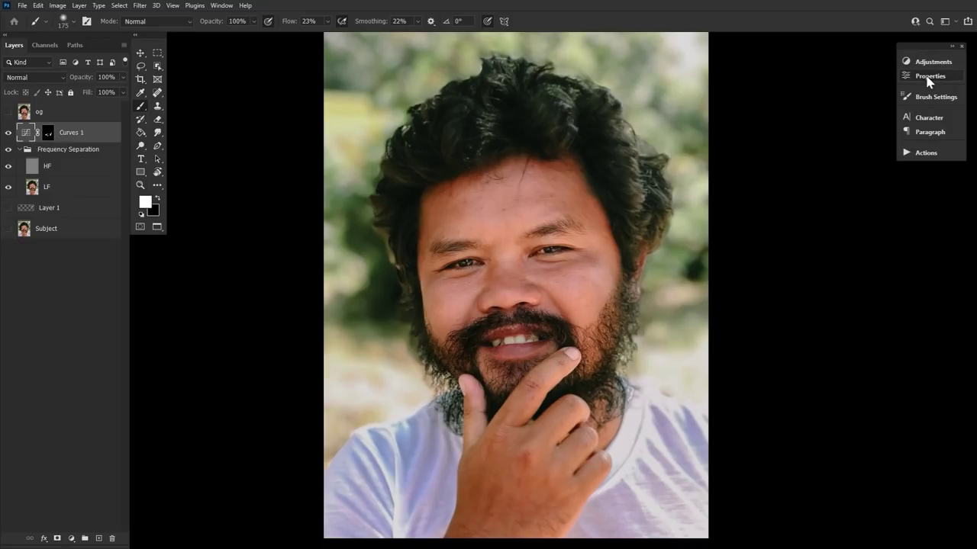
click(8, 112)
click(9, 112)
click(8, 113)
click(9, 112)
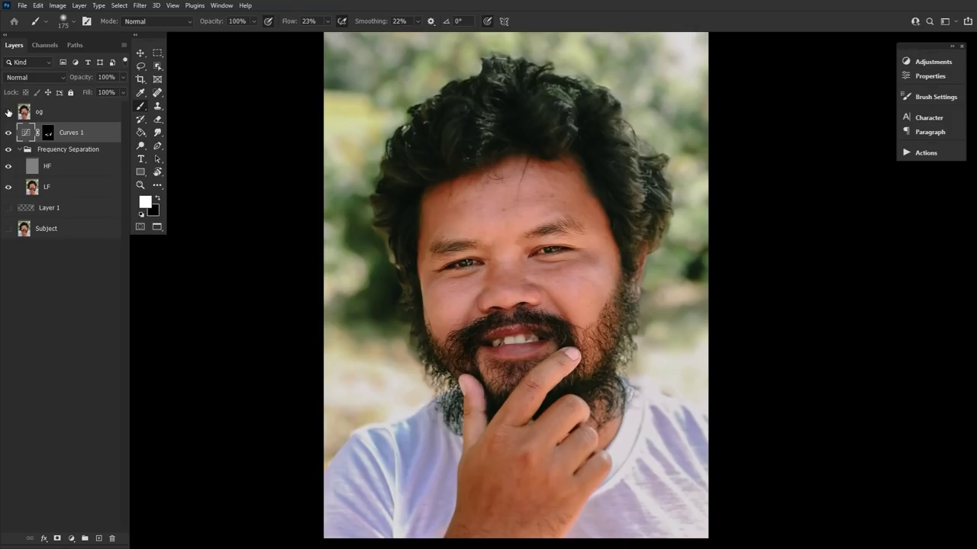
Step: Toggle the og layer to compare the full retouched portrait with the original once more
click(8, 112)
click(8, 113)
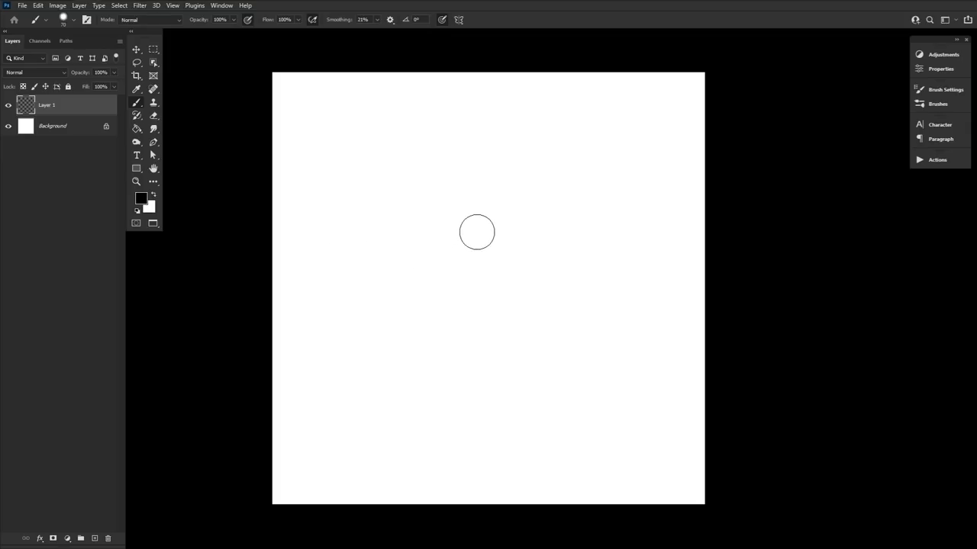
Step: Paint five scattered black soft-edged dots on Layer 1, starting with a 100 px brush and reducing the size for the others
key(bracketright)
key(bracketright)
key(bracketright)
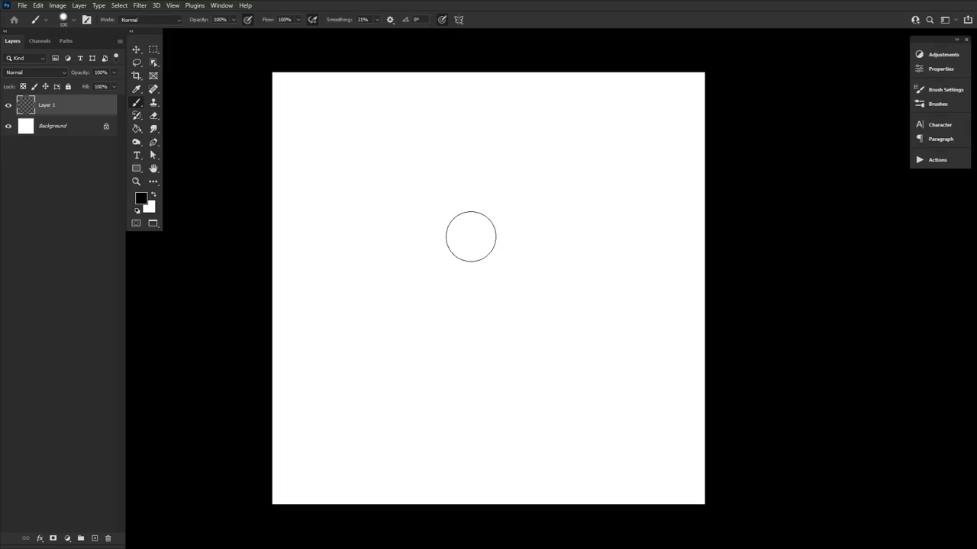
click(480, 237)
key(bracketleft)
key(bracketleft)
key(bracketleft)
key(bracketleft)
key(bracketleft)
key(bracketleft)
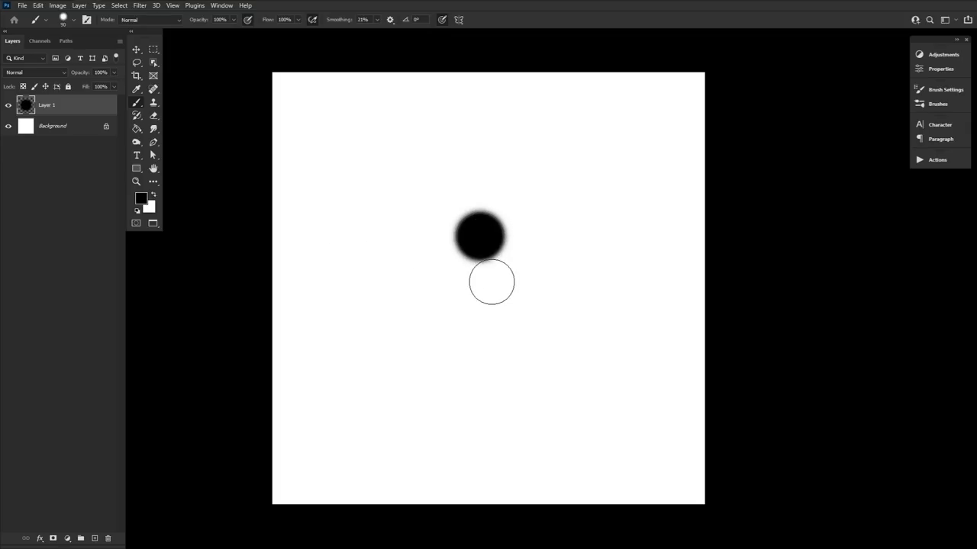
click(496, 286)
key(bracketleft)
key(bracketleft)
click(451, 306)
click(527, 197)
key(bracketleft)
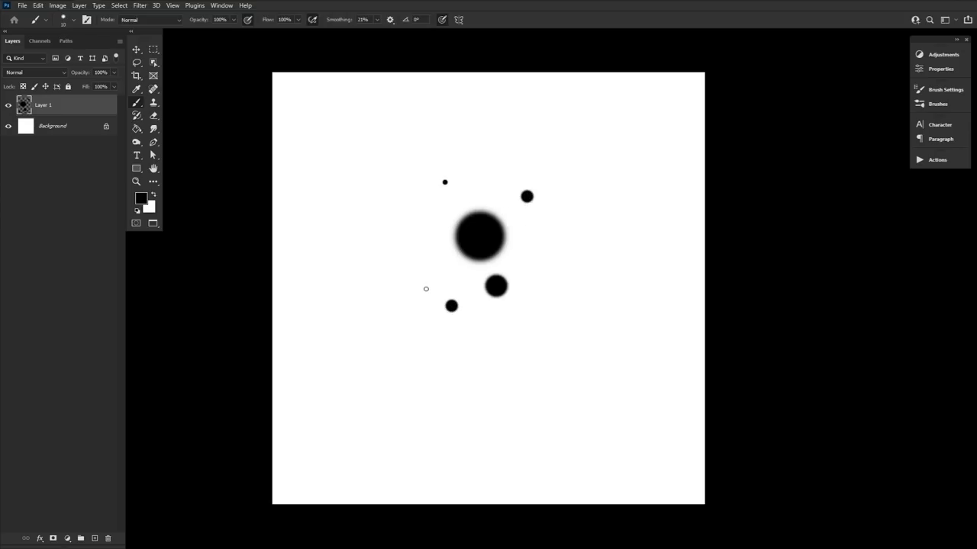
Step: Load Layer 1's dots as a selection and crop the canvas to it
ctrl+click(25, 106)
click(137, 75)
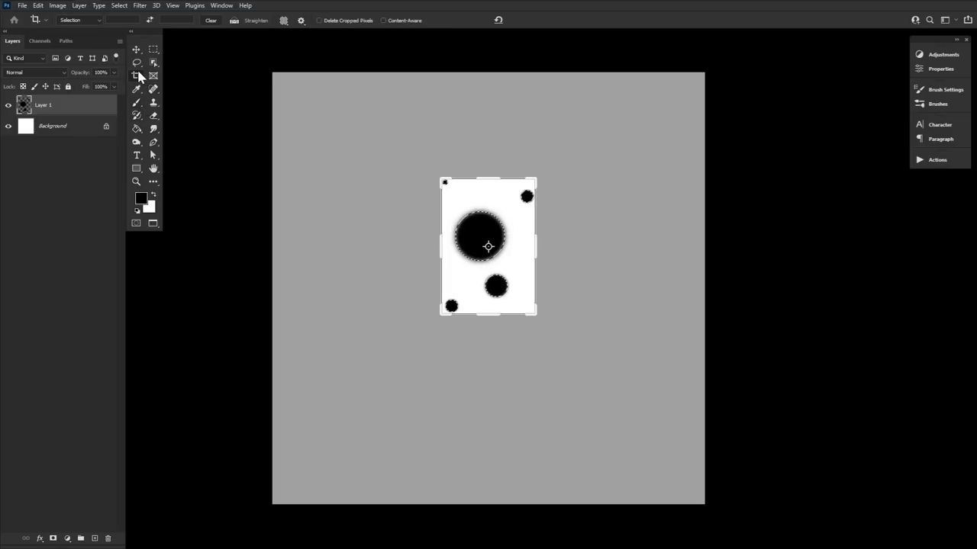
key(Return)
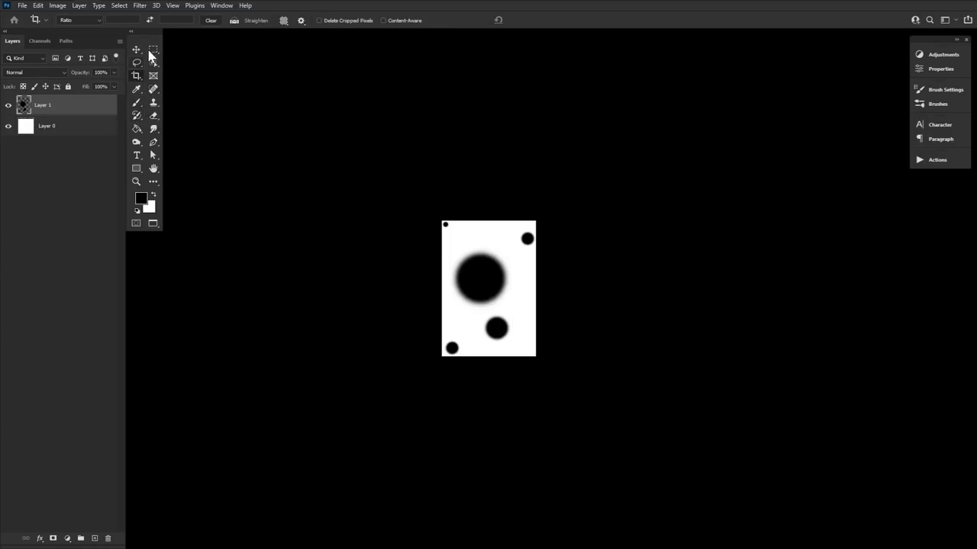
Step: Define the cropped dot pattern as a brush preset, keeping the suggested name
click(38, 5)
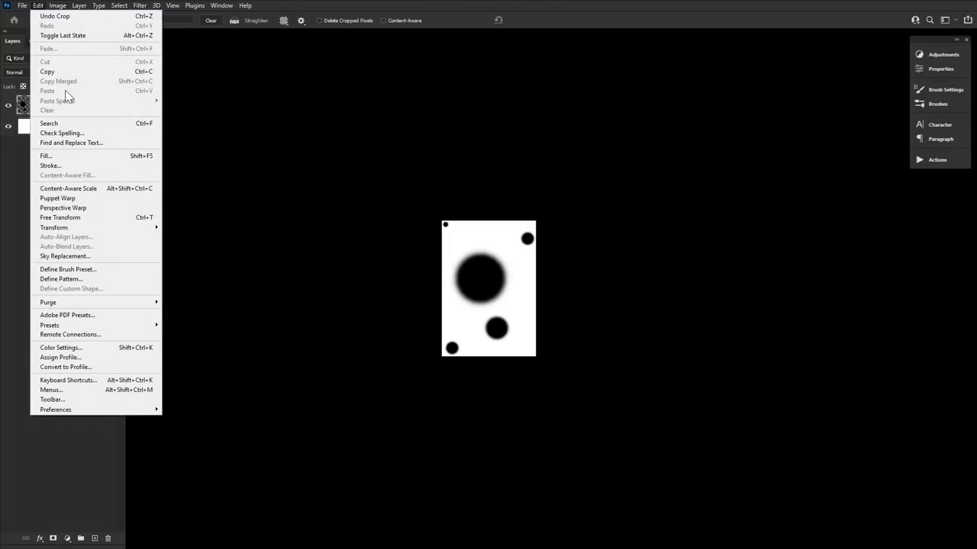
click(97, 269)
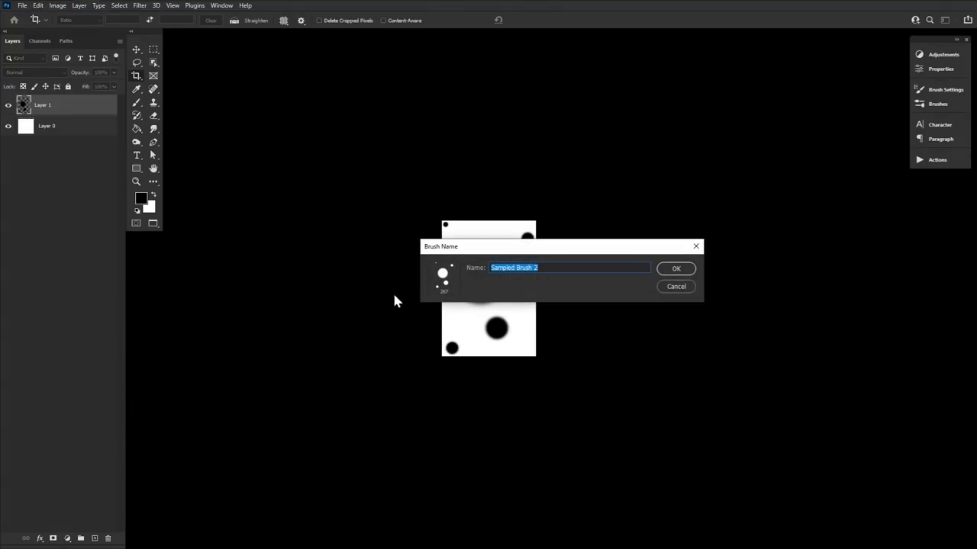
click(673, 269)
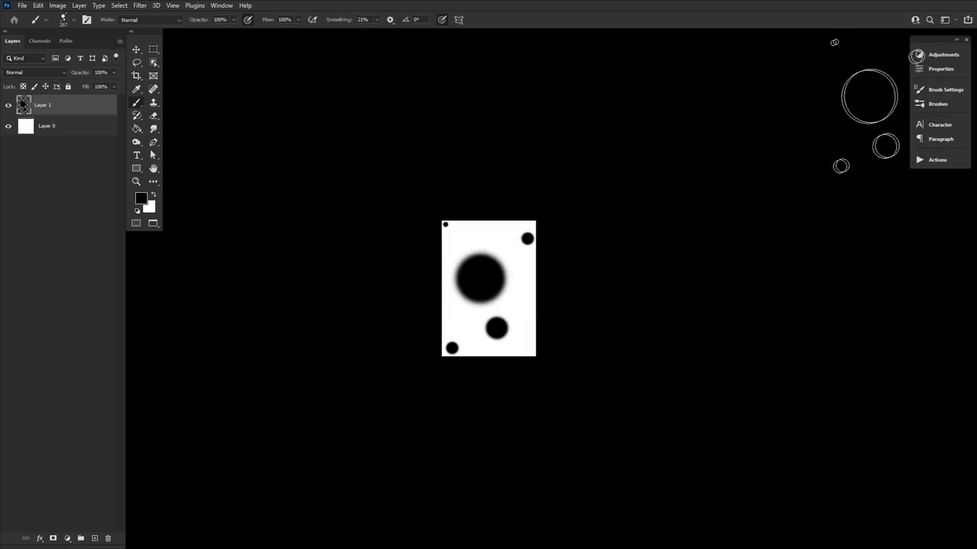
Step: Set the dot brush's spacing to 1% and save it as a new brush preset under the suggested name
click(953, 95)
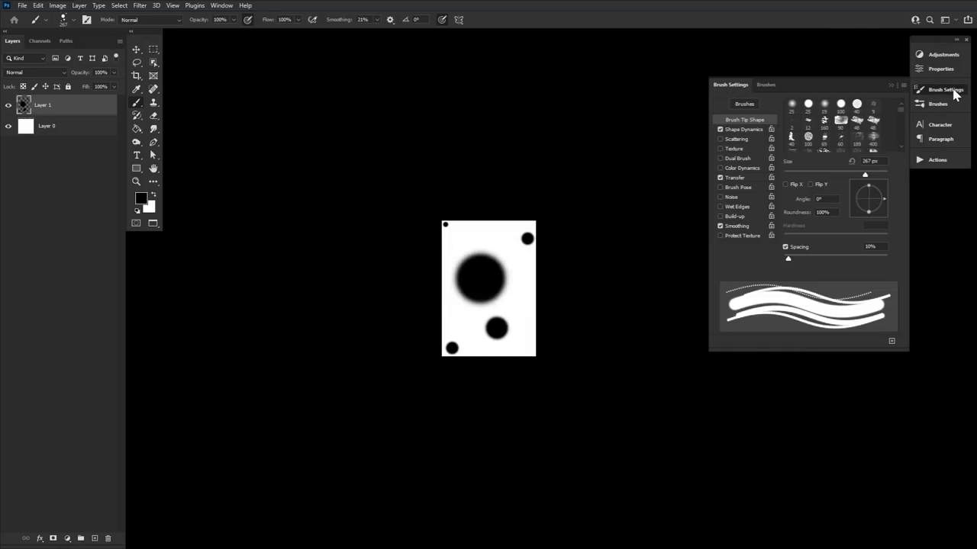
drag(783, 259, 755, 263)
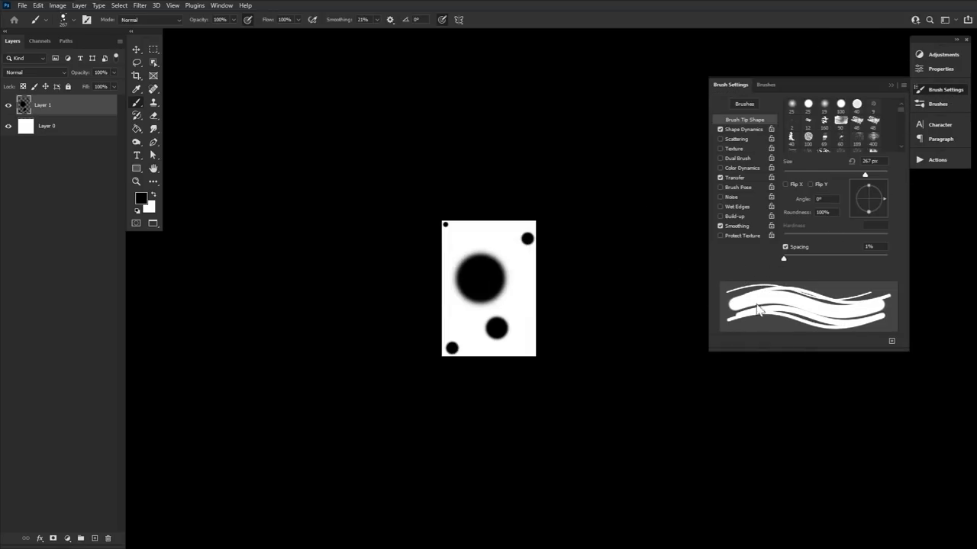
click(891, 341)
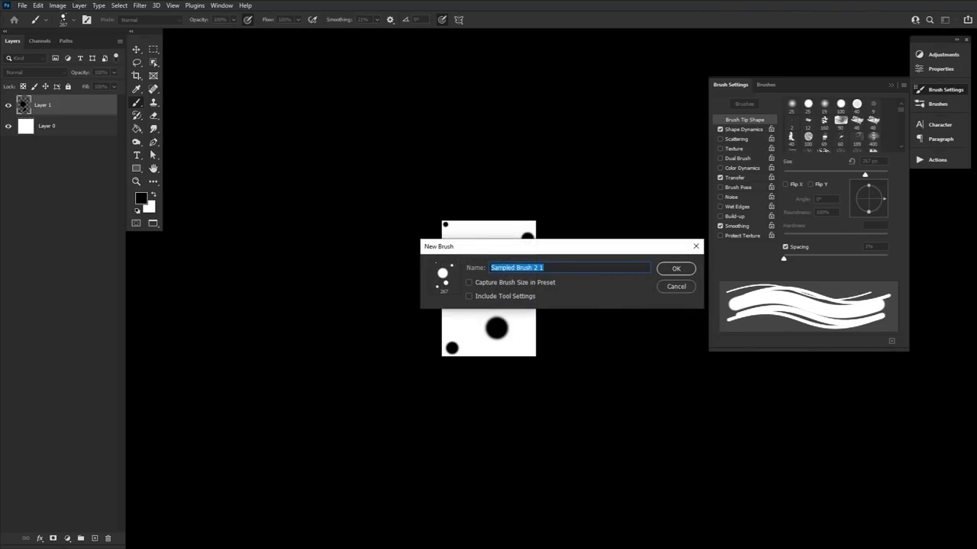
click(670, 270)
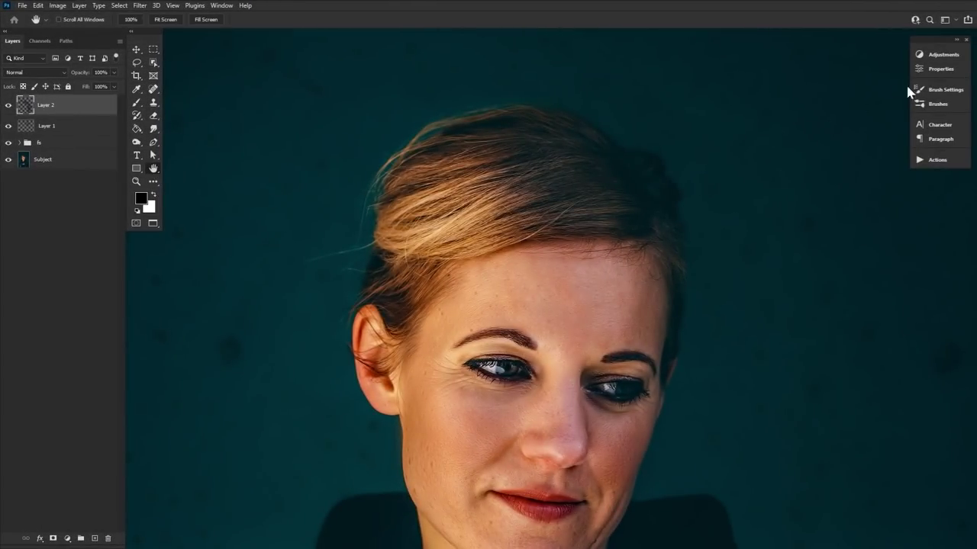
Step: Add two Curves adjustment layers above Layer 2 in the woman's portrait
click(937, 54)
click(809, 71)
click(933, 55)
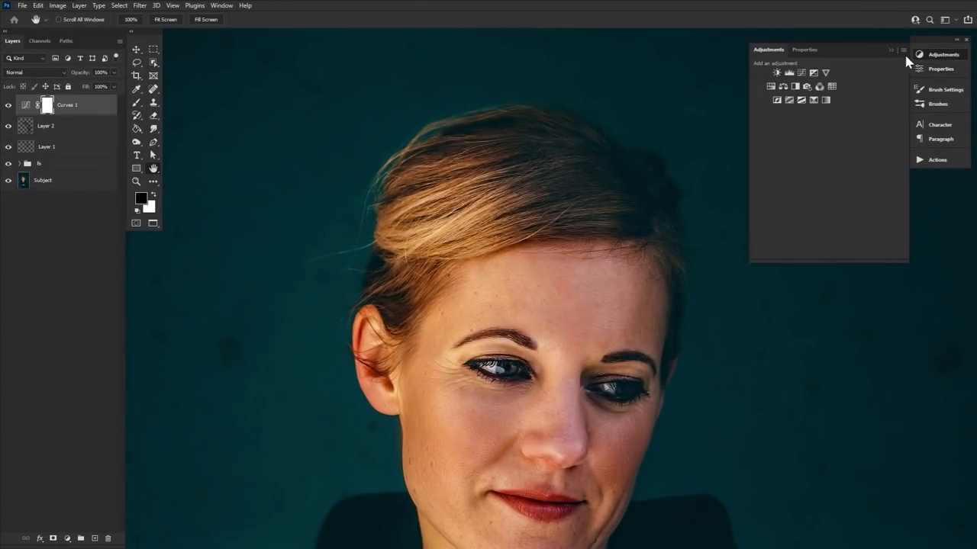
click(809, 71)
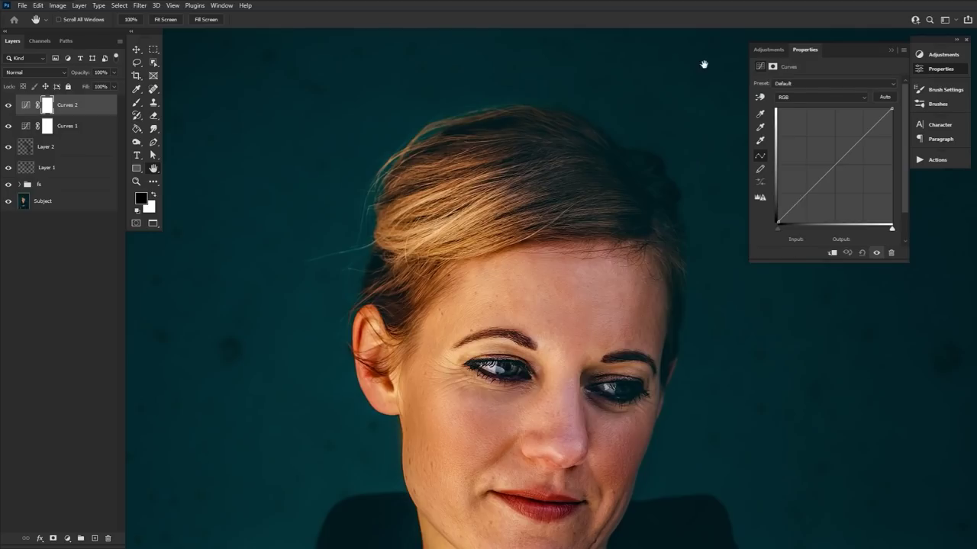
Step: Rename the lower Curves layer d and the upper Curves layer b
double_click(67, 126)
text(d)
key(shift+Tab)
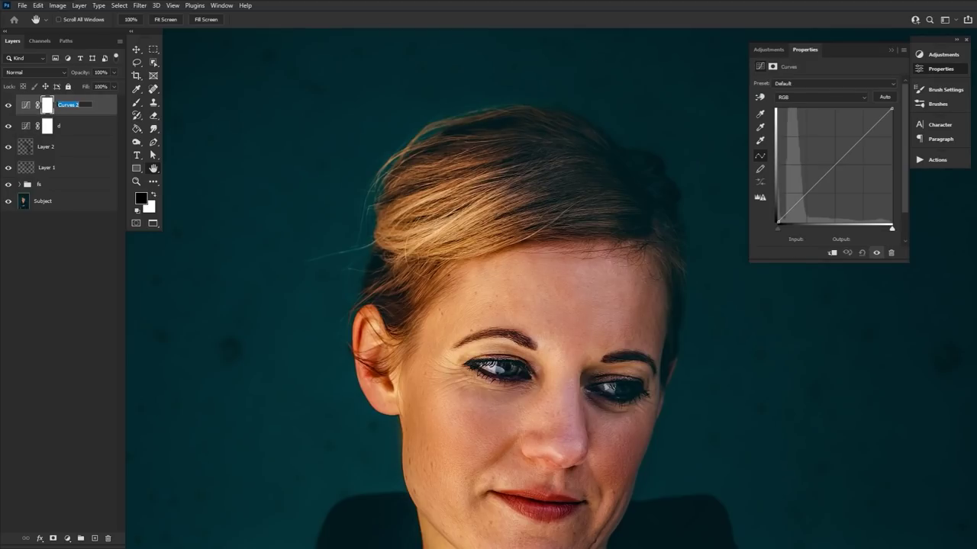
text(b)
Step: Raise the d curve from input 117 to output 155, and lower the b curve from about input 155 to output 114
click(26, 126)
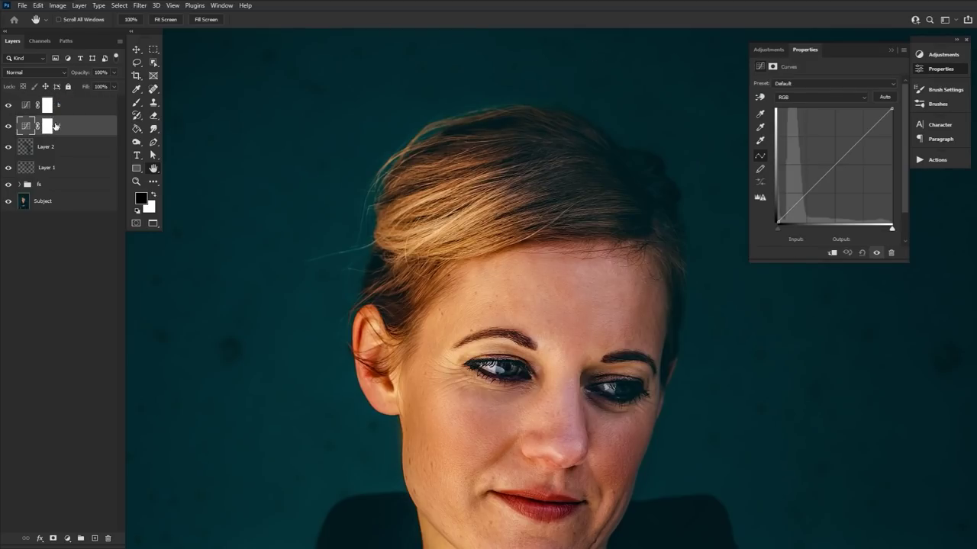
drag(844, 170, 829, 153)
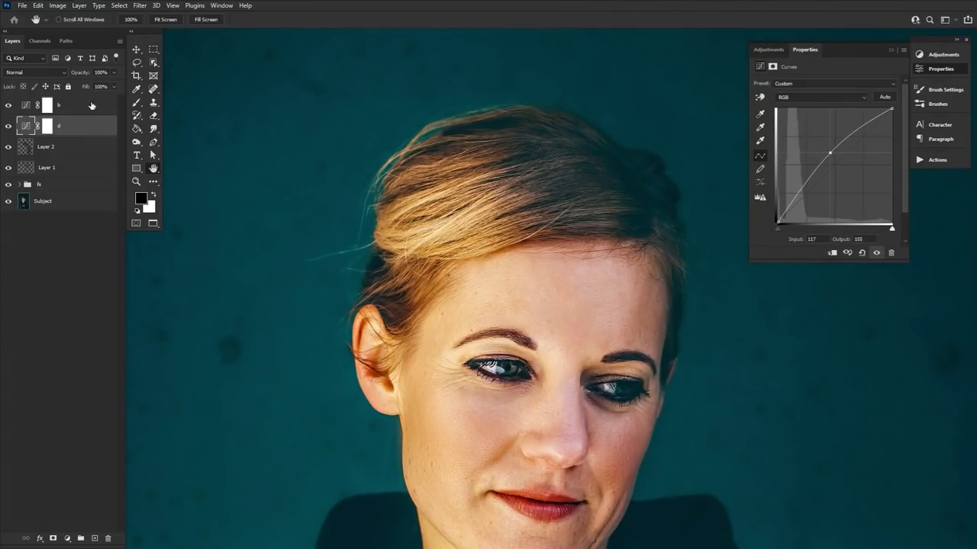
click(34, 107)
drag(848, 153, 848, 175)
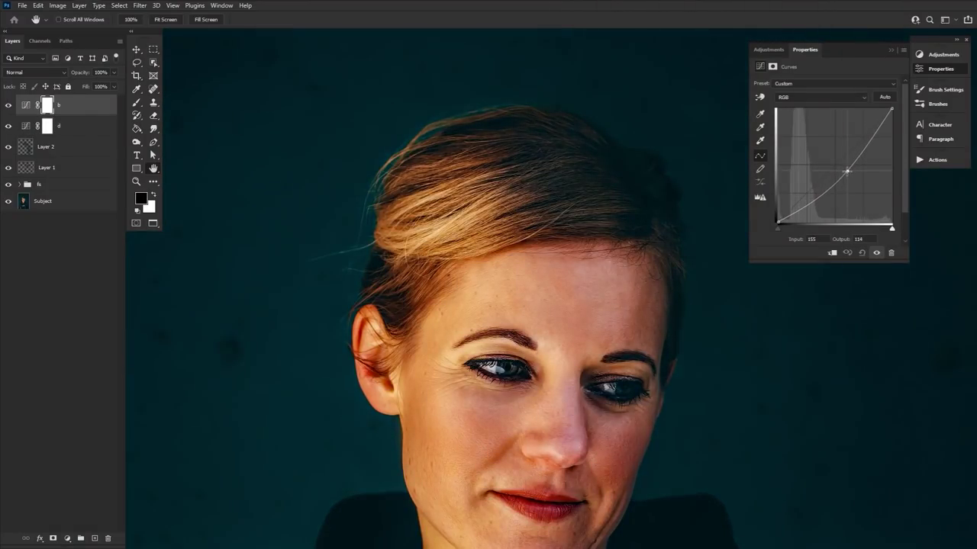
Step: Hide the b layer and use Blend If on the d layer, splitting the Underlying Layer's black slider to fade the brightening out of the shadows
click(9, 108)
click(84, 129)
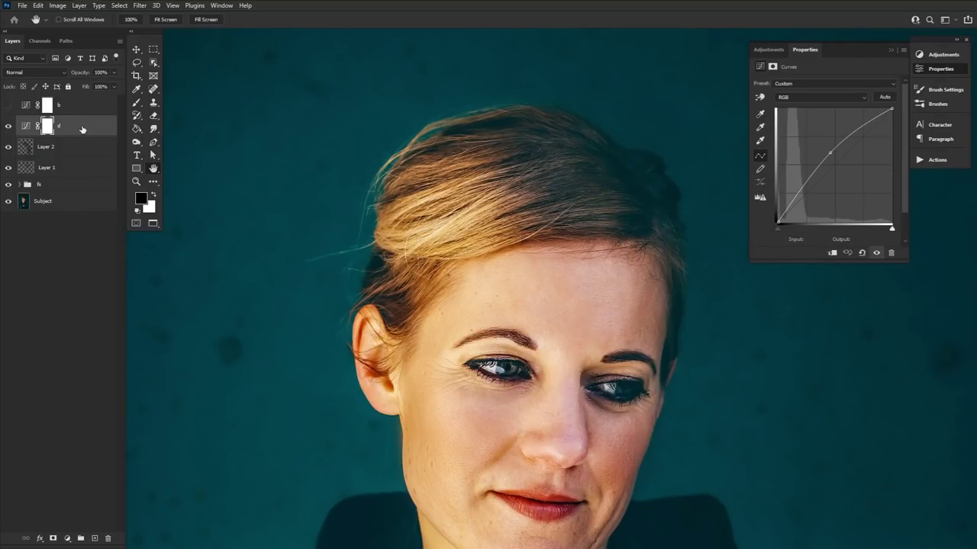
double_click(83, 128)
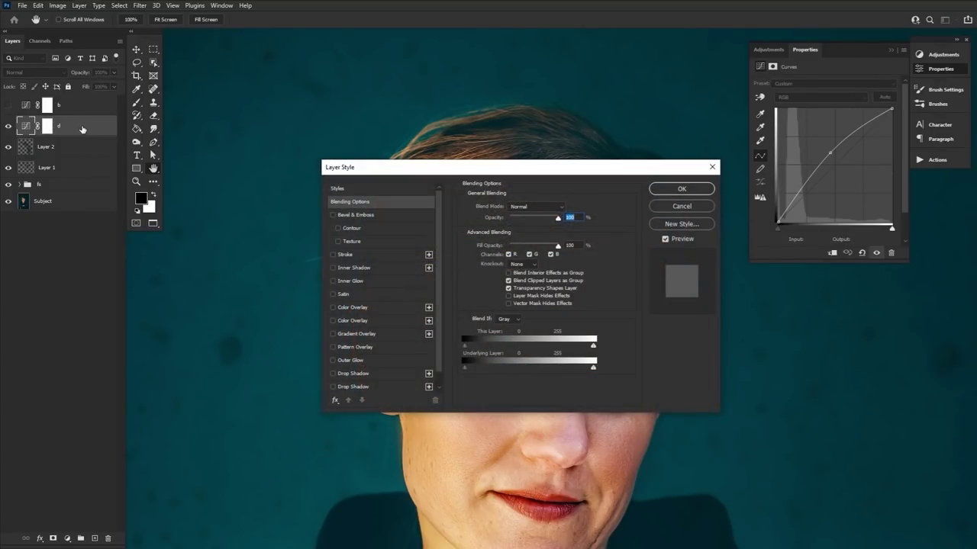
drag(503, 171, 288, 267)
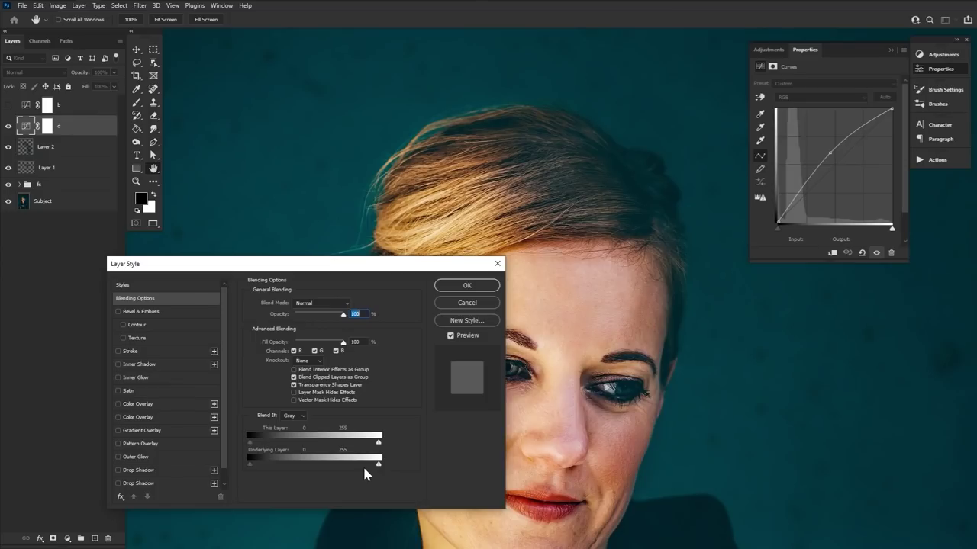
mouse_move(378, 463)
mouse_down()
mouse_move(336, 467)
mouse_move(381, 469)
mouse_up()
drag(252, 467, 289, 465)
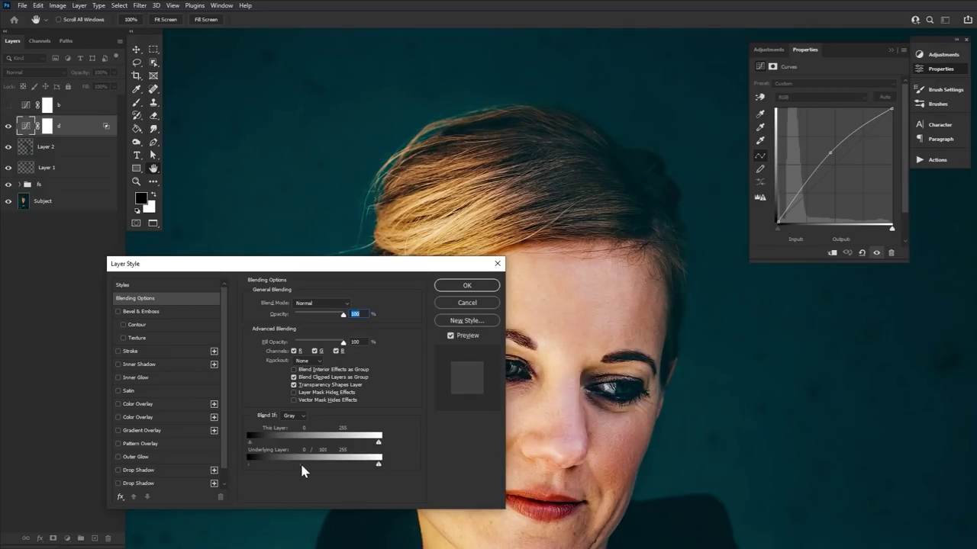
mouse_move(263, 464)
mouse_down()
mouse_move(255, 464)
mouse_move(281, 465)
mouse_up()
click(458, 336)
click(458, 336)
click(462, 284)
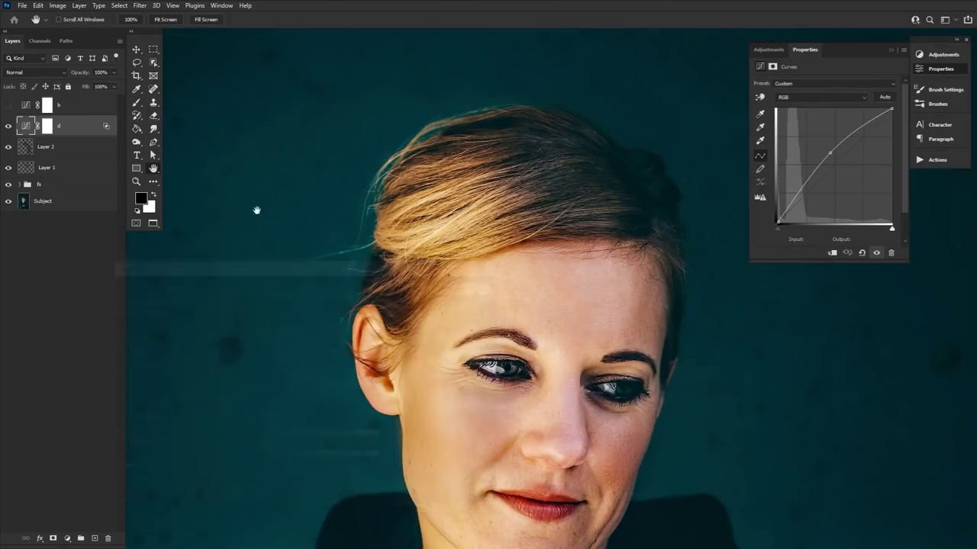
Step: Hide the d layer, show the b layer, and open the b layer's blending options
click(8, 126)
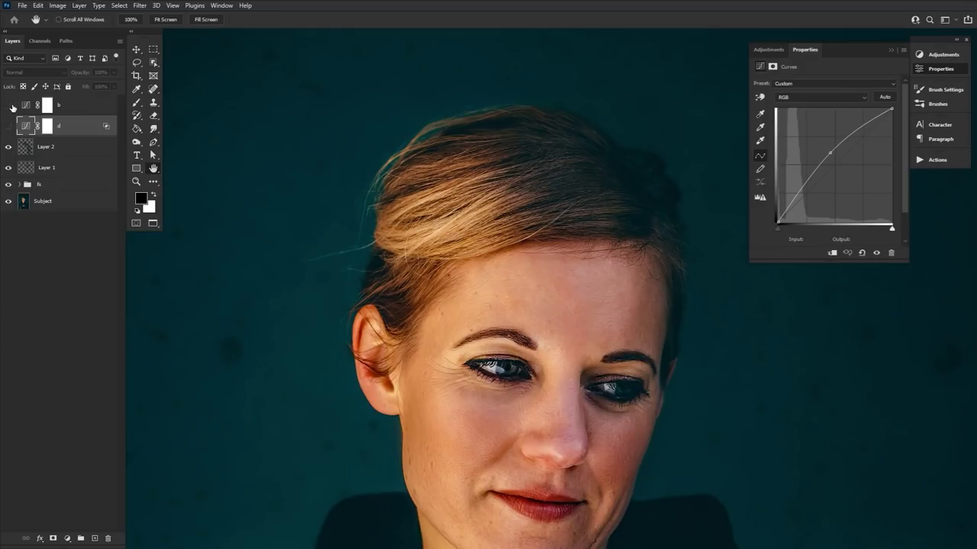
click(98, 107)
double_click(98, 107)
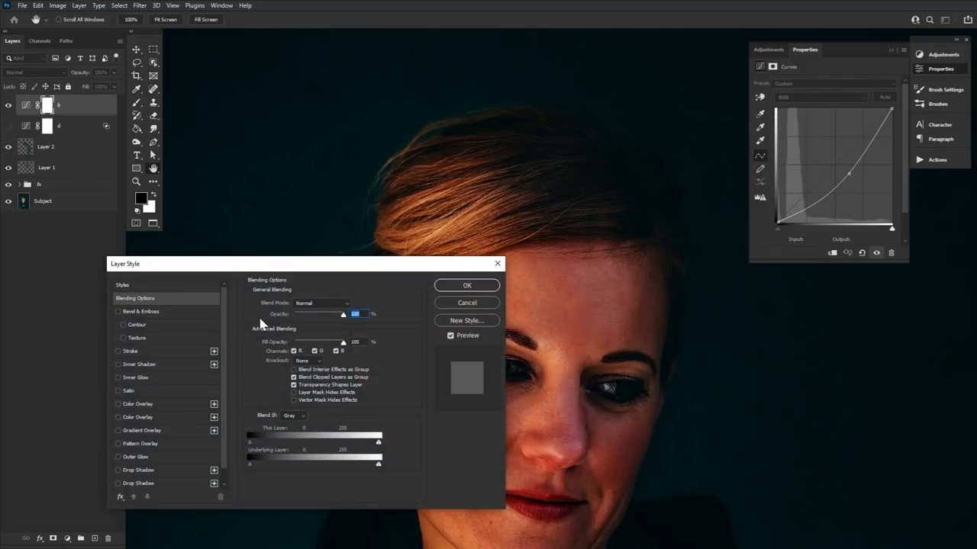
Step: Split the white Underlying Layer Blend If slider of the b curves layer, setting its lower half to 58, and apply the style
drag(343, 463, 313, 464)
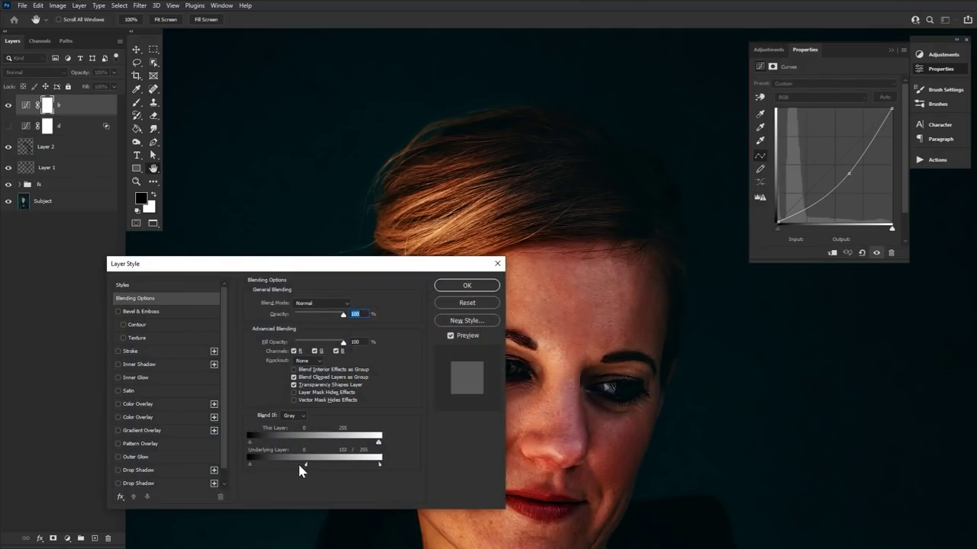
drag(378, 464, 278, 464)
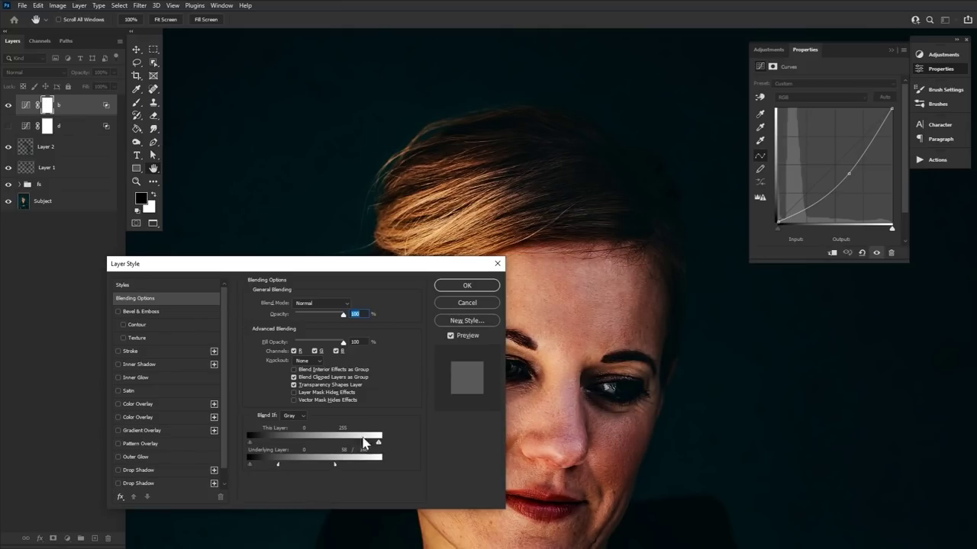
click(476, 287)
Step: Show the d curves layer and invert the layer masks of both d and b to black
click(9, 127)
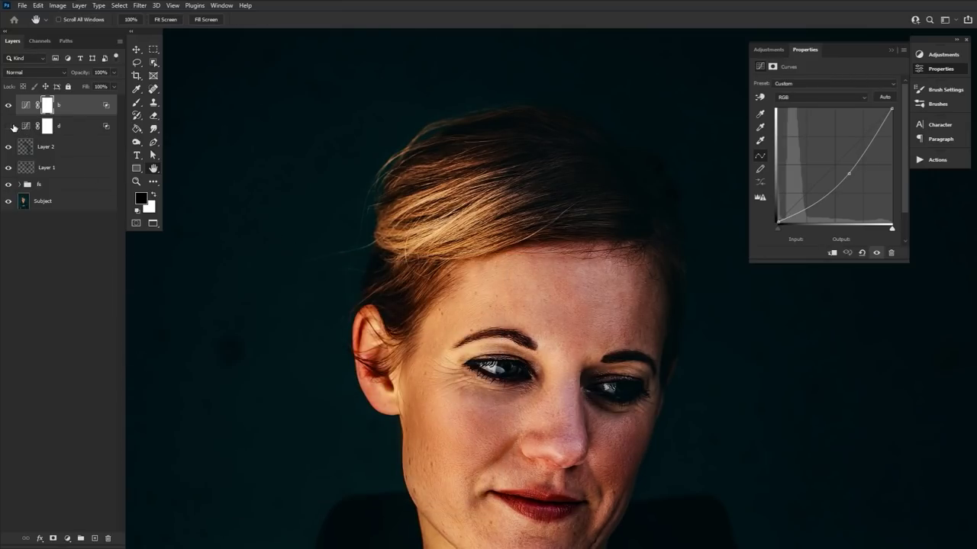
click(47, 127)
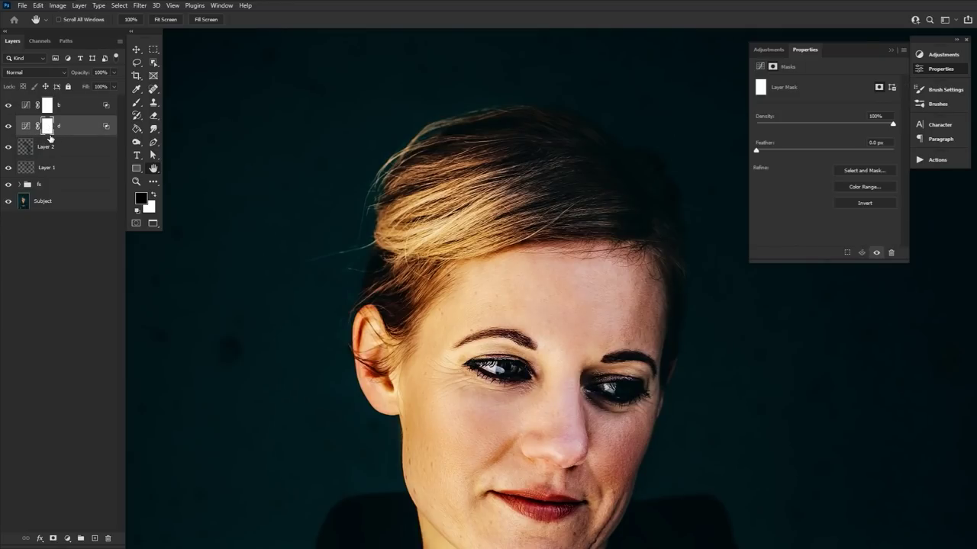
key(ctrl+i)
click(47, 105)
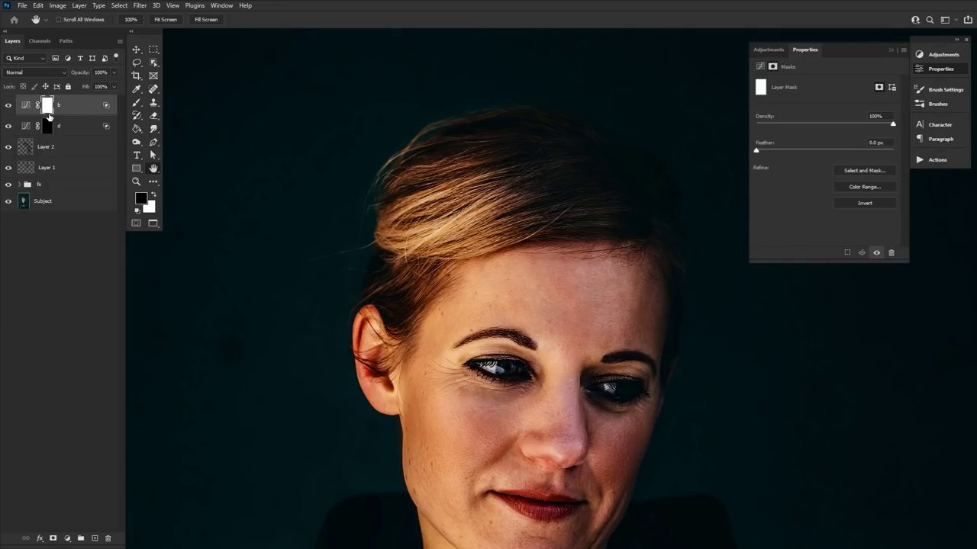
key(ctrl+i)
Step: Group the b and d curves layers and name the group "hair shine"
shift+click(75, 130)
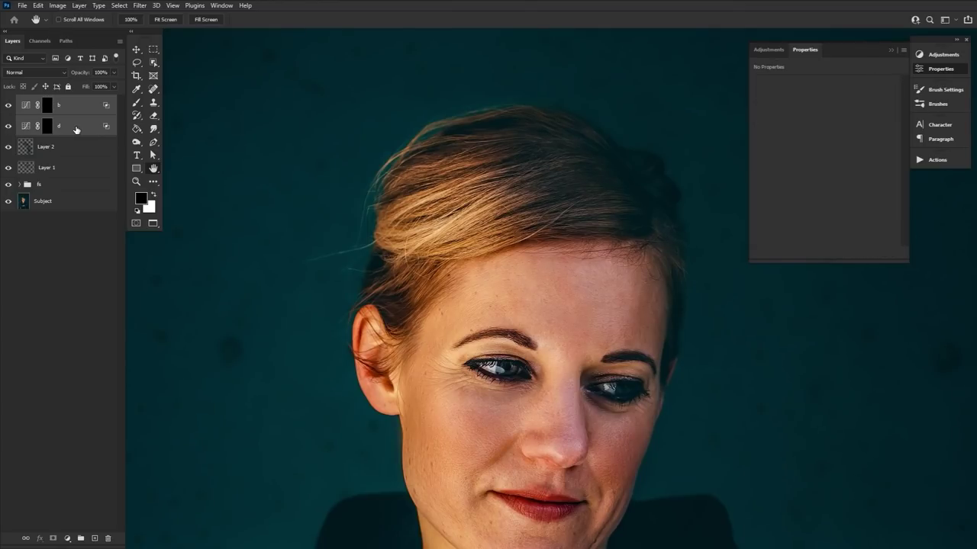
key(ctrl+g)
double_click(47, 100)
text(hair shine)
key(Return)
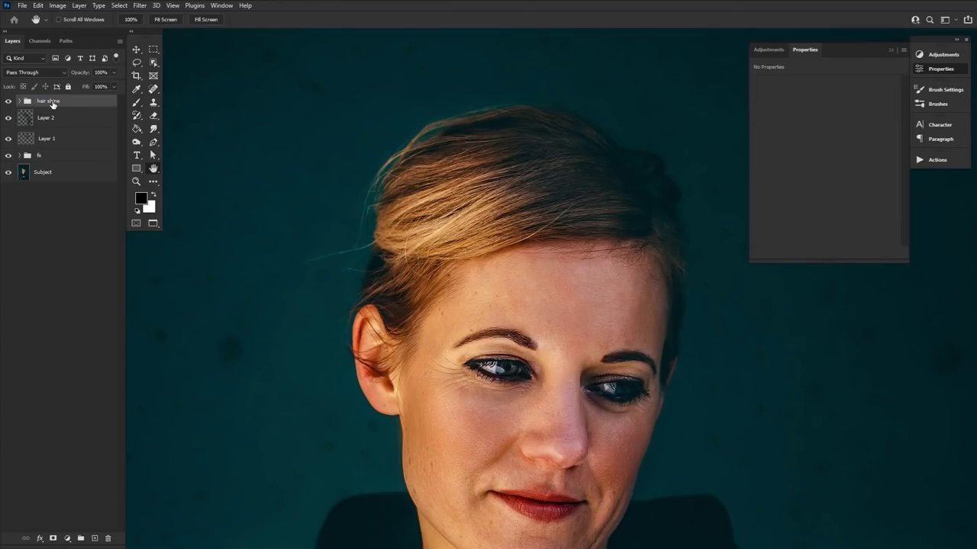
Step: On the mask of d, paint white over the bright hair sections with a scattered brush at 50 px and 10% flow
click(19, 100)
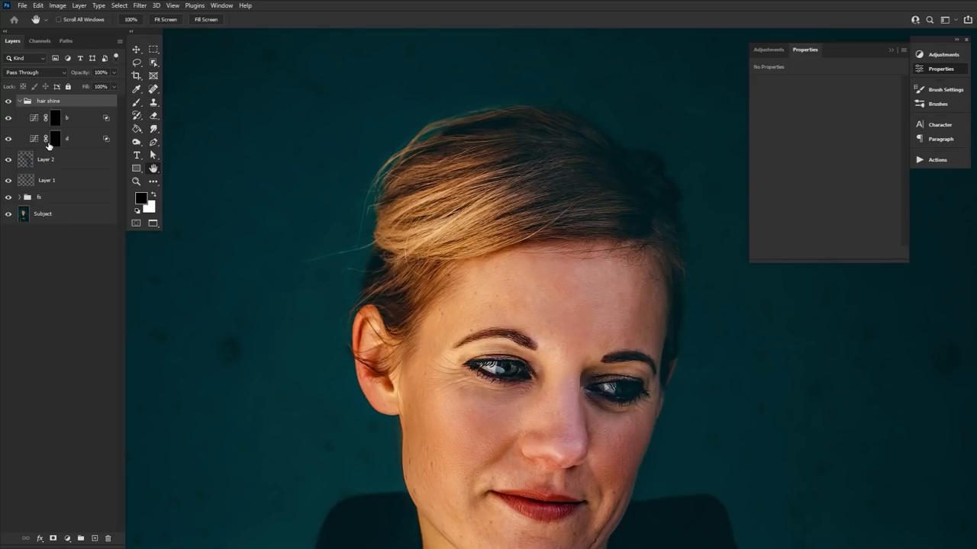
click(55, 138)
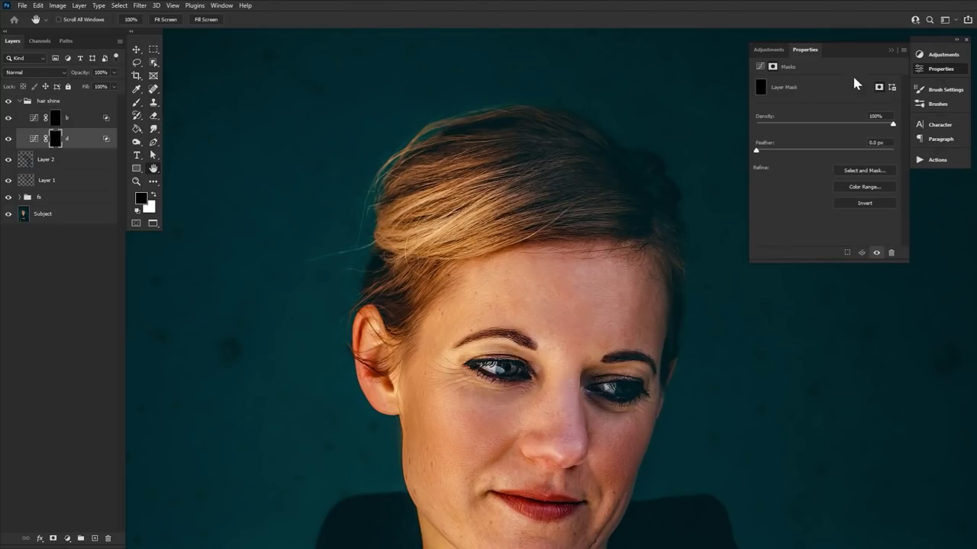
click(932, 69)
click(138, 103)
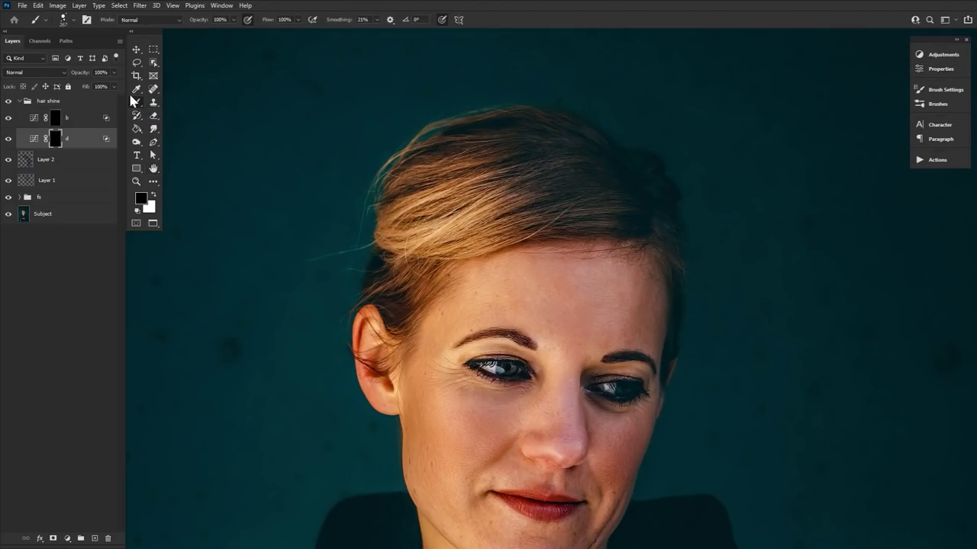
click(67, 25)
double_click(93, 157)
drag(268, 19, 237, 25)
text(10)
key(Return)
key(bracketleft)
key(bracketleft)
key(bracketleft)
key(bracketleft)
key(bracketleft)
key(bracketleft)
key(bracketleft)
key(bracketleft)
key(bracketleft)
key(bracketleft)
key(bracketleft)
key(bracketleft)
key(x)
drag(442, 244, 488, 239)
drag(424, 174, 481, 153)
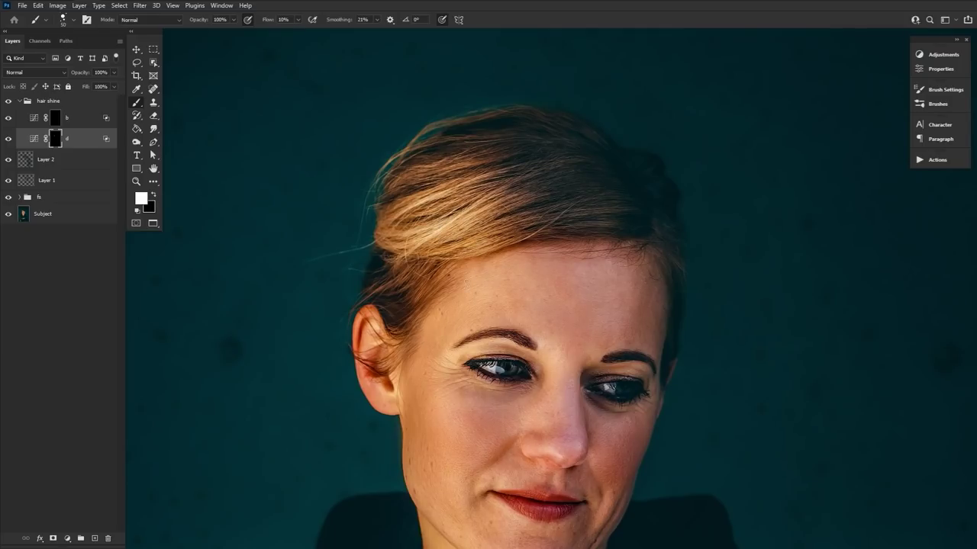
Step: Rotate the canvas and brighten fine hair strands on the d mask with the brush reduced to 15 px
drag(405, 276, 427, 243)
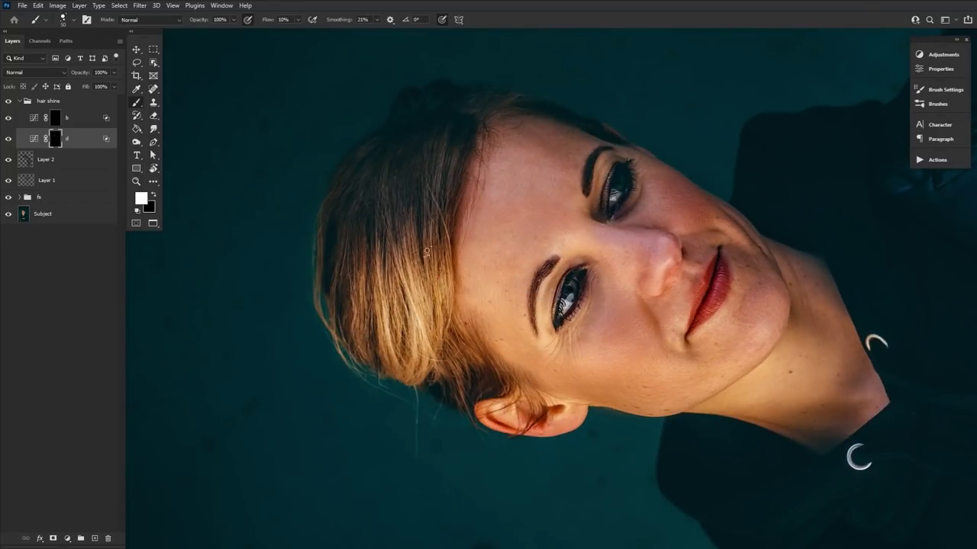
key(bracketleft)
key(bracketleft)
key(bracketleft)
key(bracketleft)
key(bracketleft)
key(bracketleft)
key(bracketleft)
Step: On the mask of b, paint white over the darker hair strands with the brush enlarged to 60 px
click(55, 121)
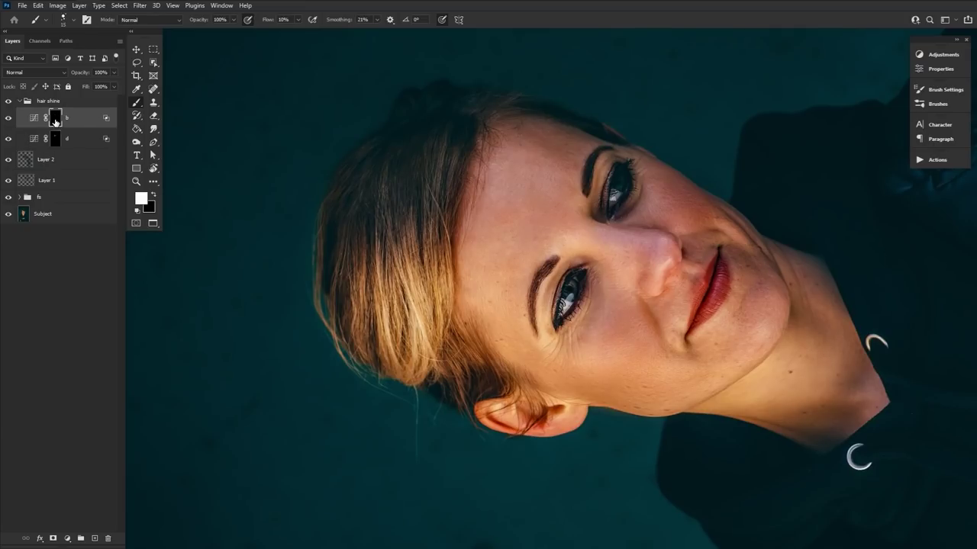
drag(473, 238, 468, 288)
key(bracketright)
key(bracketright)
key(bracketright)
key(bracketright)
key(bracketright)
key(bracketright)
key(bracketright)
key(bracketright)
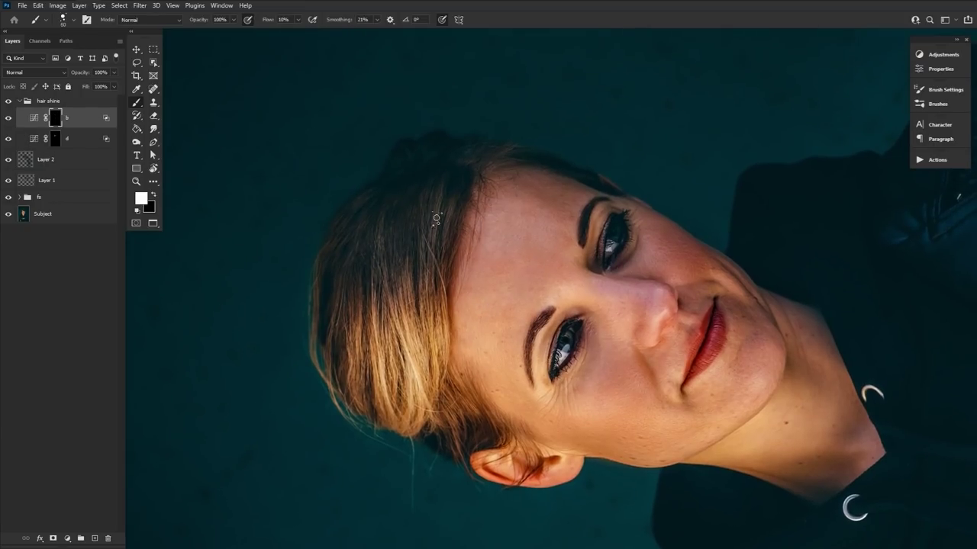
key(x)
key(x)
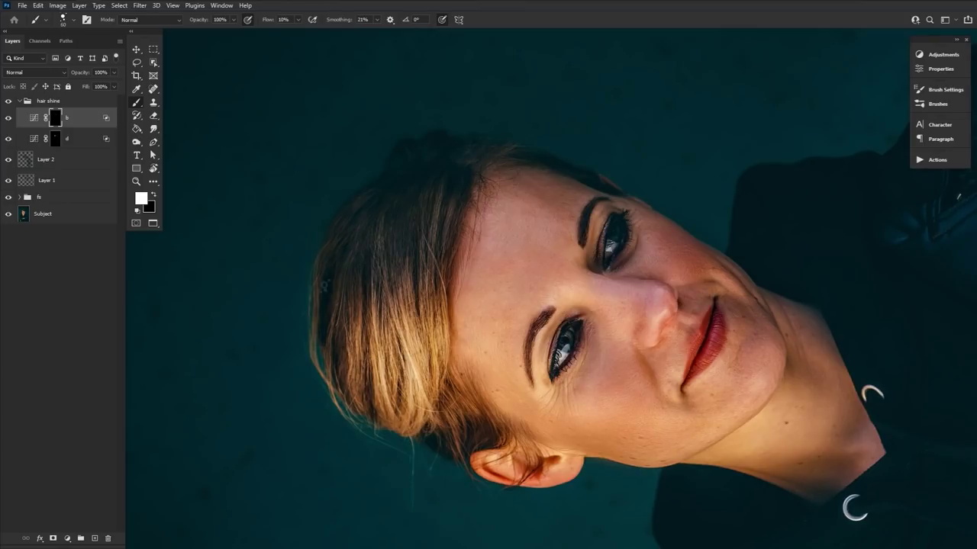
Step: Change to a soft round brush of 200 px for broader shading of the hair on the b mask
click(63, 21)
double_click(174, 159)
key(bracketright)
key(bracketright)
key(bracketright)
key(bracketright)
key(bracketright)
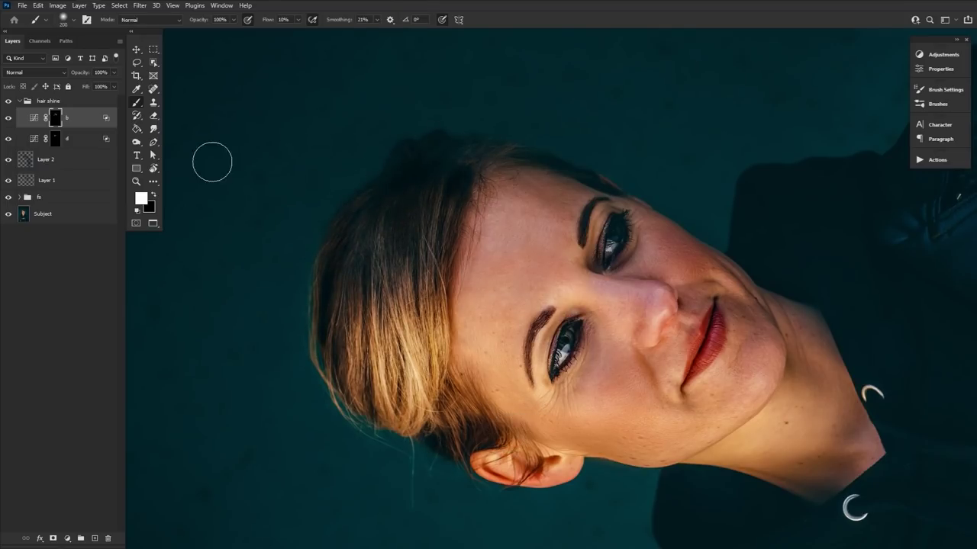
Step: Reset the canvas rotation and set the soft brush to black at 600 px for cleaning up the b mask
key(r)
key(Escape)
key(z)
drag(454, 293, 438, 296)
click(153, 194)
click(135, 103)
key(bracketright)
key(bracketright)
key(bracketright)
key(bracketright)
key(bracketright)
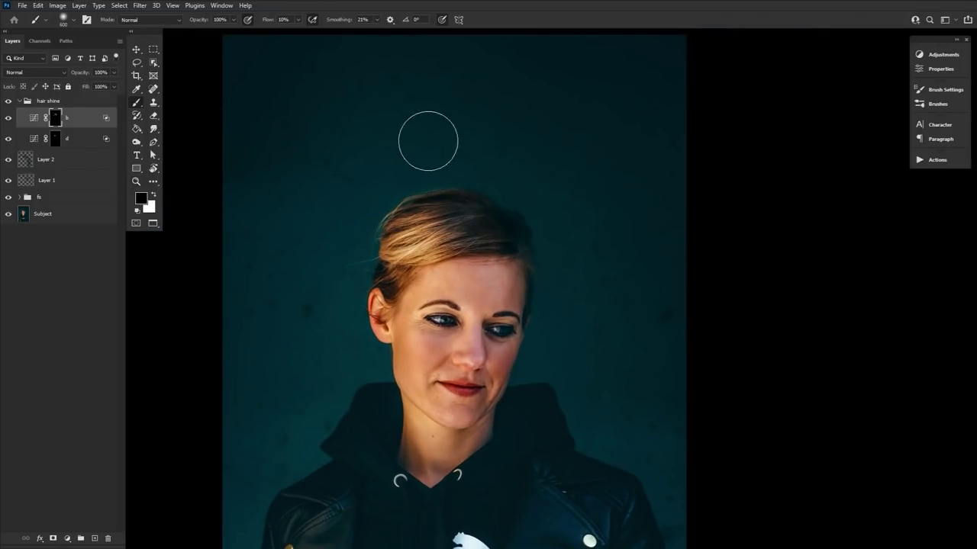
Step: Return the foreground colour to white, shrink the brush for further work on the b mask, and review the whole portrait
key(bracketleft)
key(bracketleft)
click(154, 195)
key(bracketleft)
key(bracketleft)
key(bracketleft)
key(bracketleft)
key(bracketleft)
key(bracketleft)
key(bracketleft)
key(bracketleft)
key(bracketleft)
key(bracketleft)
key(bracketleft)
key(r)
mouse_move(469, 197)
mouse_down()
mouse_move(246, 364)
mouse_move(248, 374)
mouse_up()
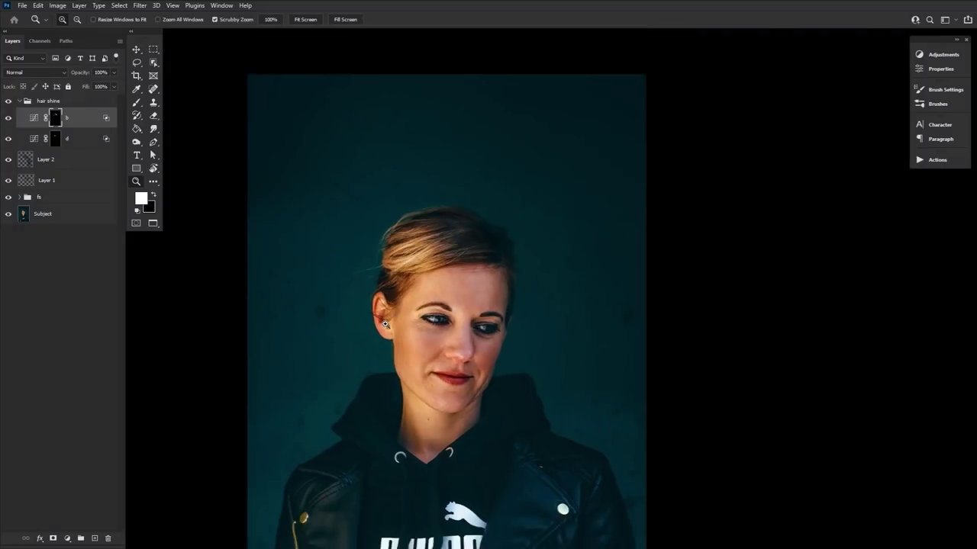
scroll(385, 324, down, 3)
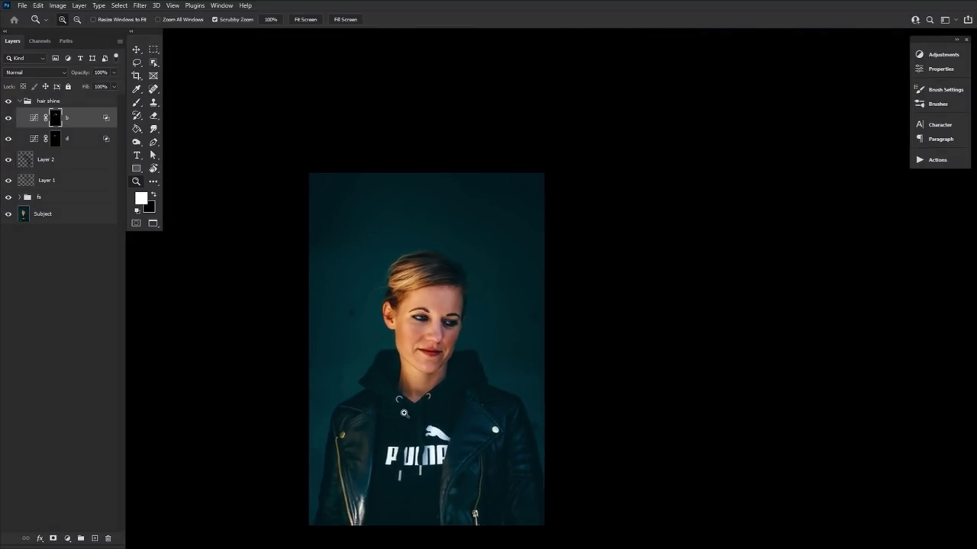
scroll(385, 324, up, 2)
scroll(385, 325, down, 1)
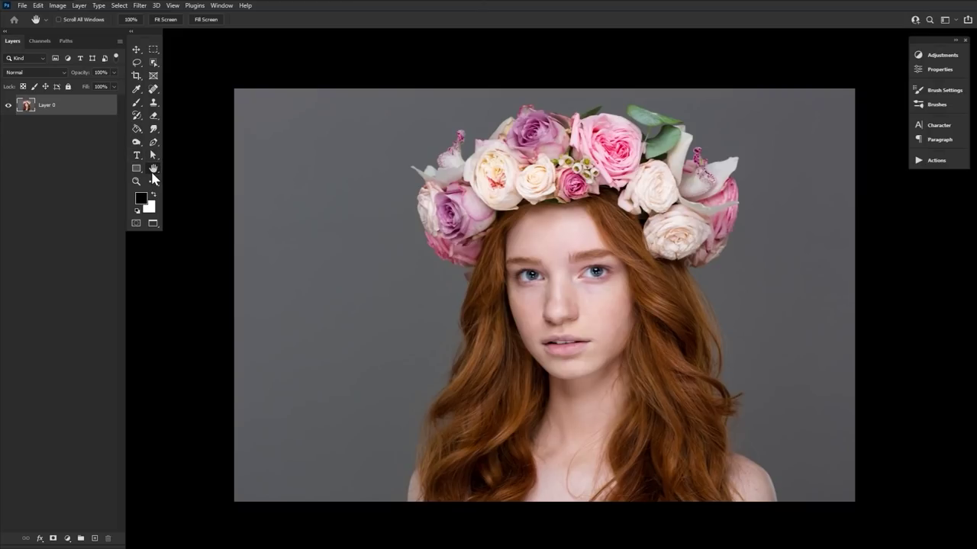
Step: Duplicate the red-haired portrait layer, mask the copy with Select Subject, and hide the original layer
click(154, 62)
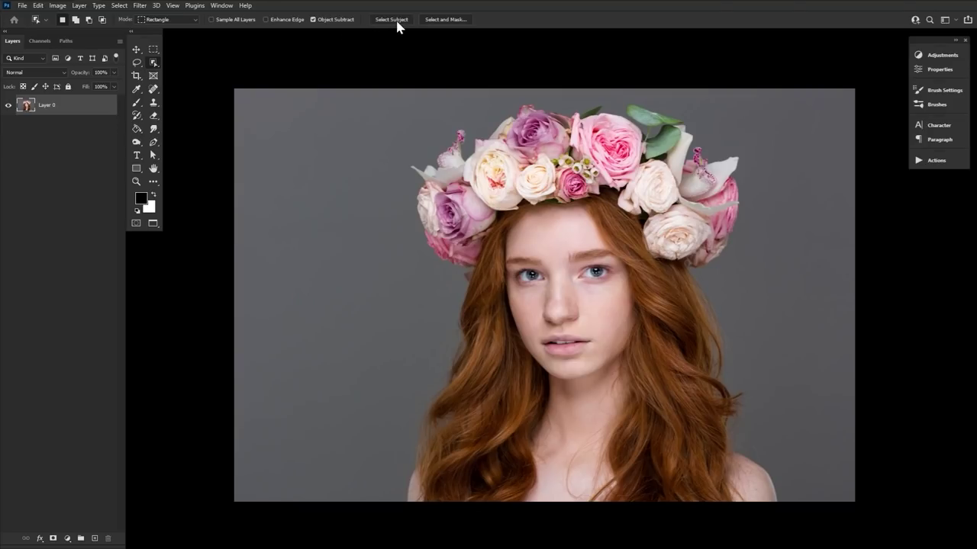
key(ctrl+j)
click(391, 20)
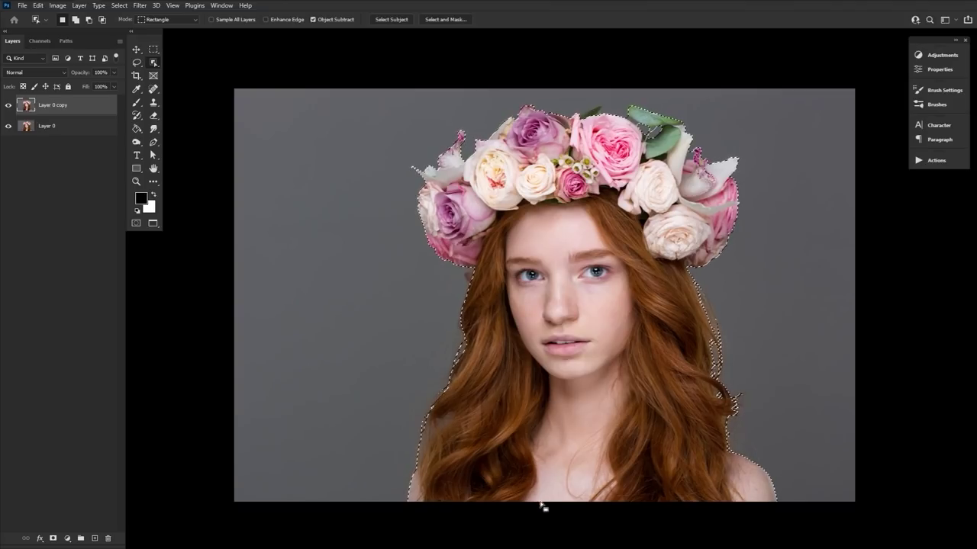
click(52, 538)
click(8, 125)
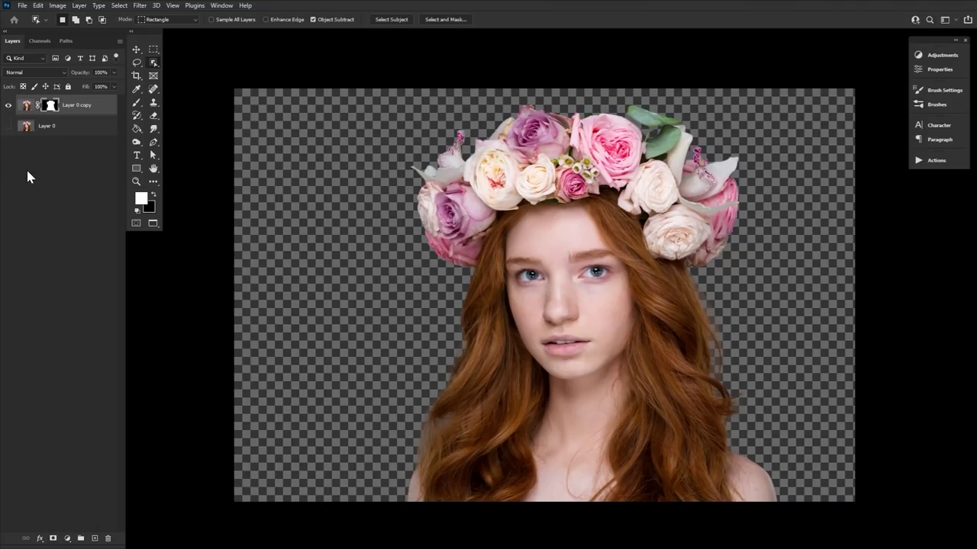
Step: Open the copy's mask in Select and Mask, enable Smart Radius with a 3 px radius, and apply Refine Hair
double_click(50, 106)
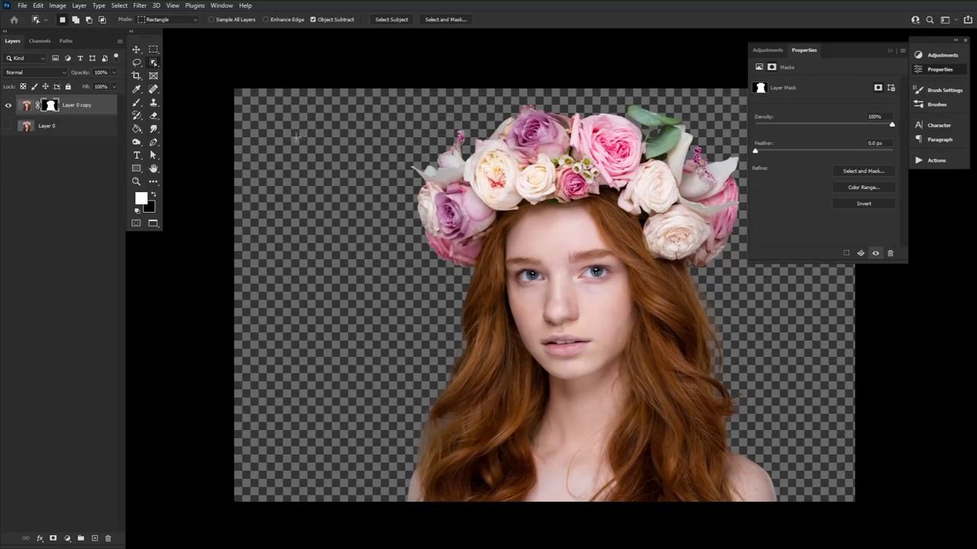
click(867, 171)
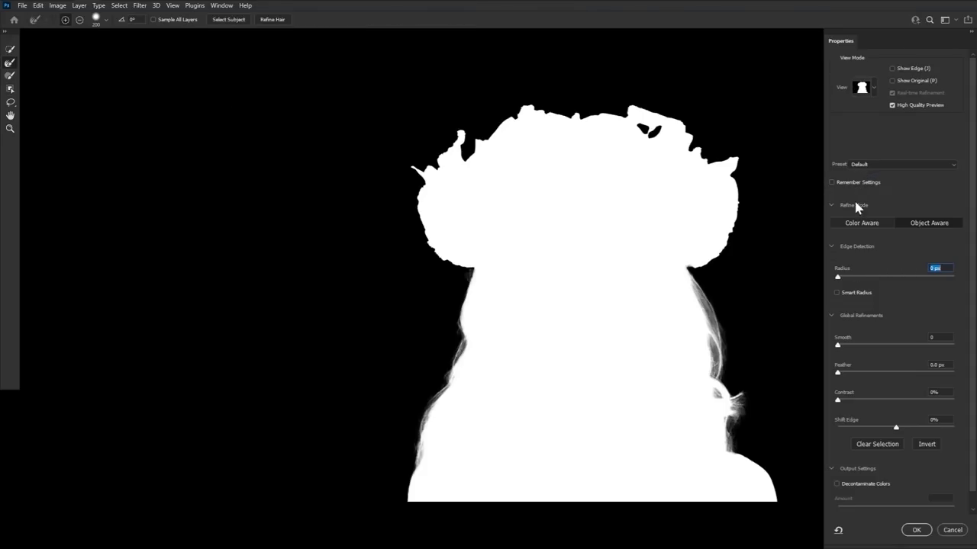
click(847, 297)
click(854, 277)
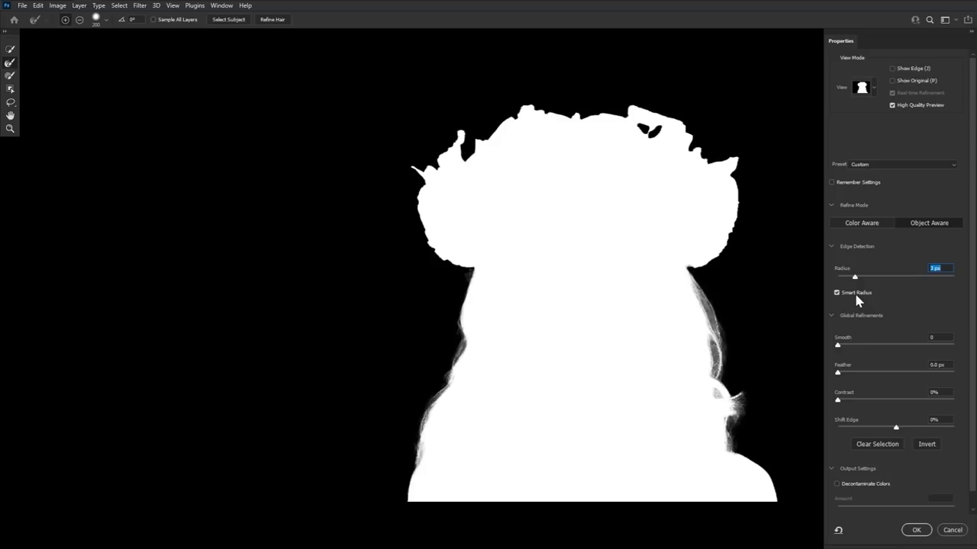
click(273, 20)
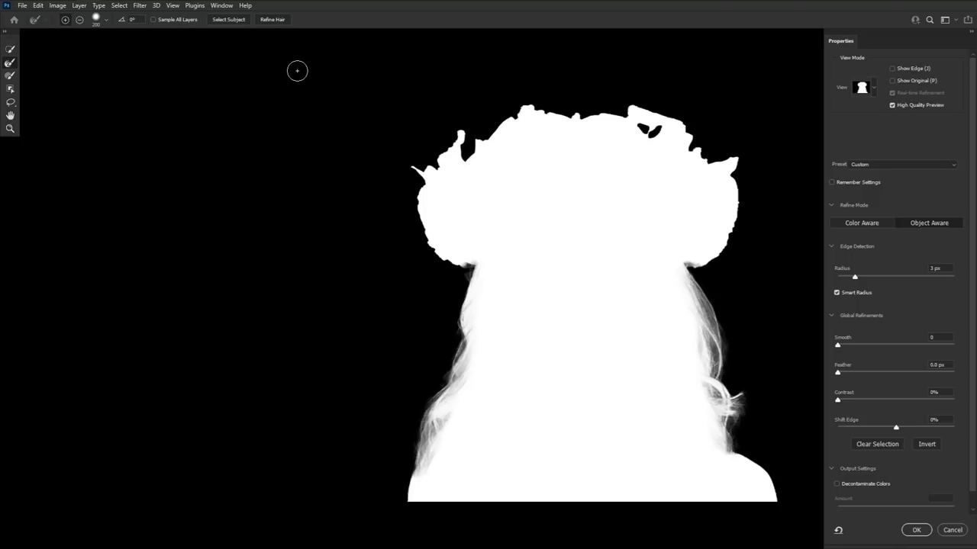
Step: Brush along the mask edges at the shoulders, hair and flower wreath with Refine Edge, rerun Refine Hair, and accept the refinement
drag(416, 454, 404, 493)
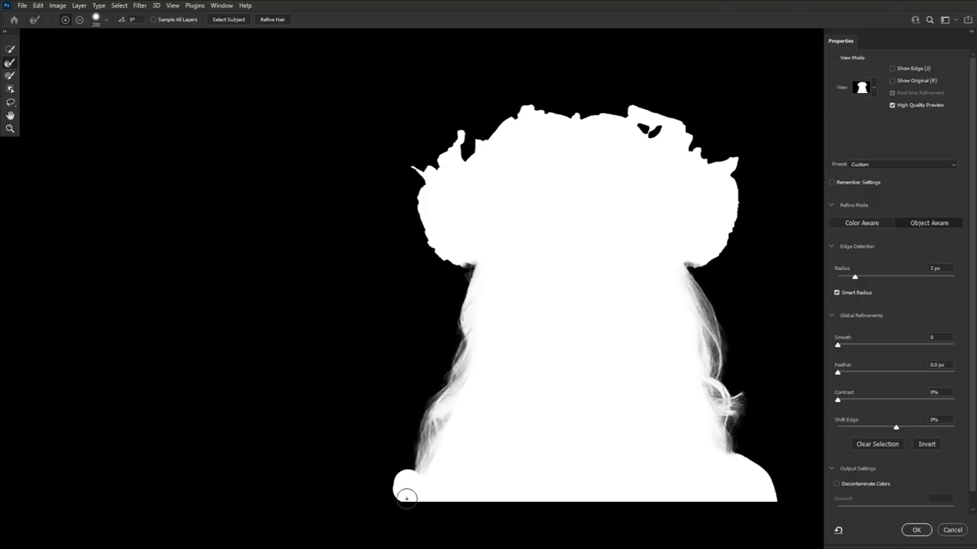
drag(789, 497, 741, 457)
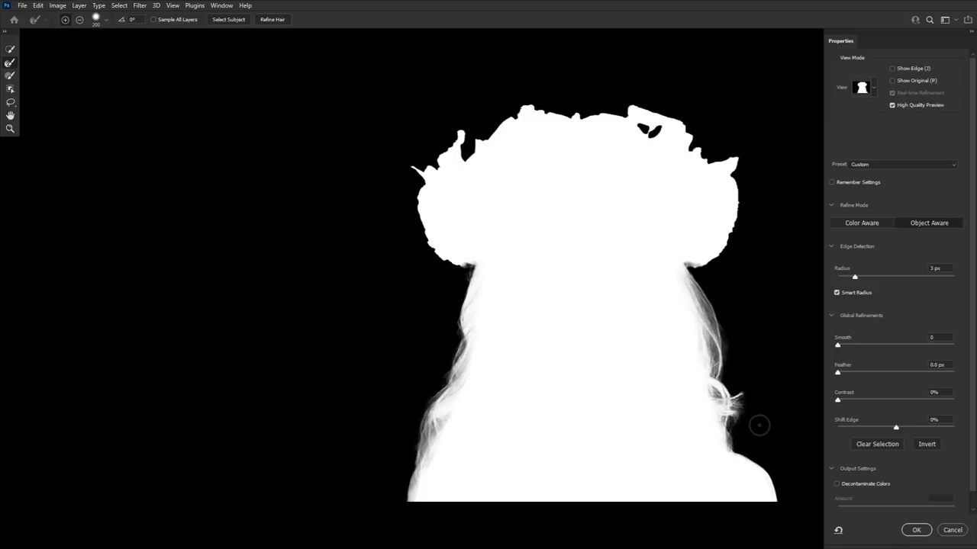
drag(756, 390, 754, 368)
click(273, 19)
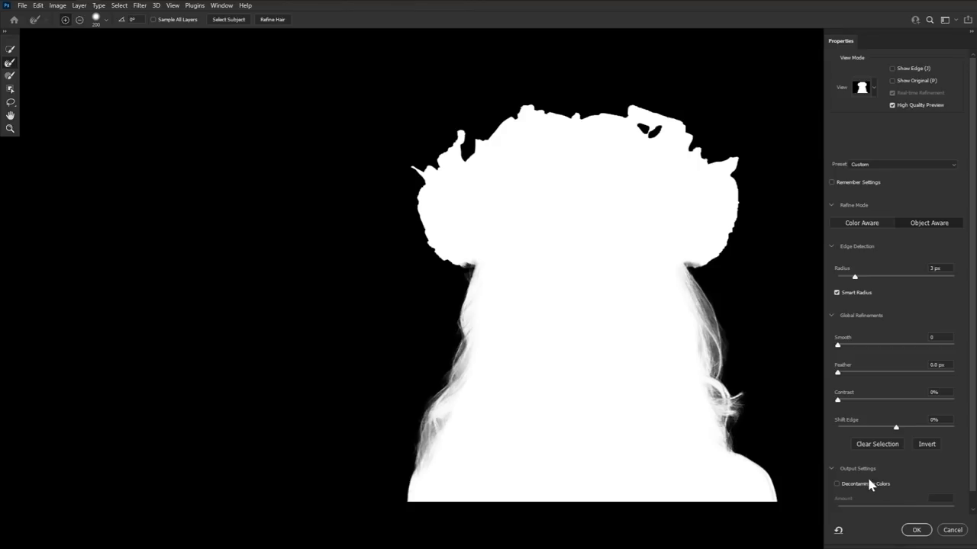
drag(696, 265, 715, 264)
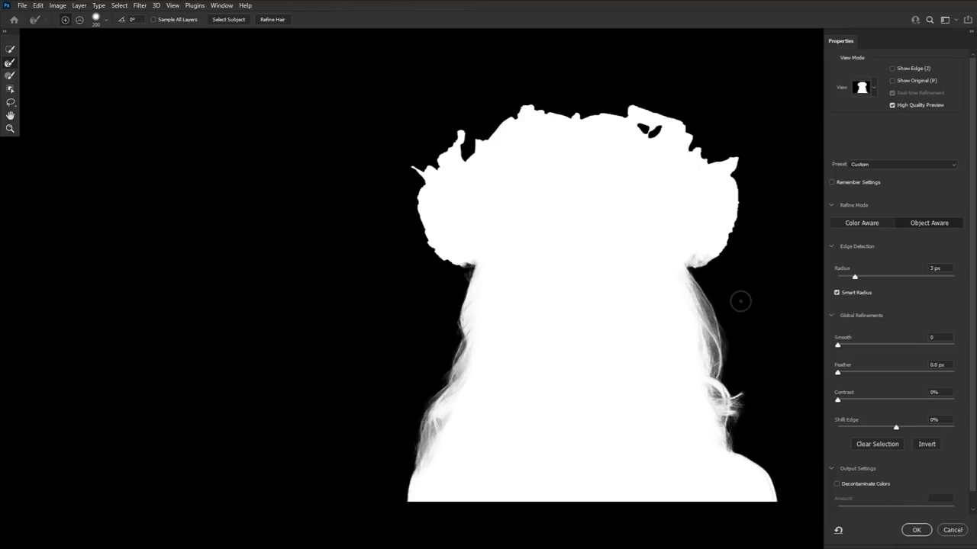
click(916, 531)
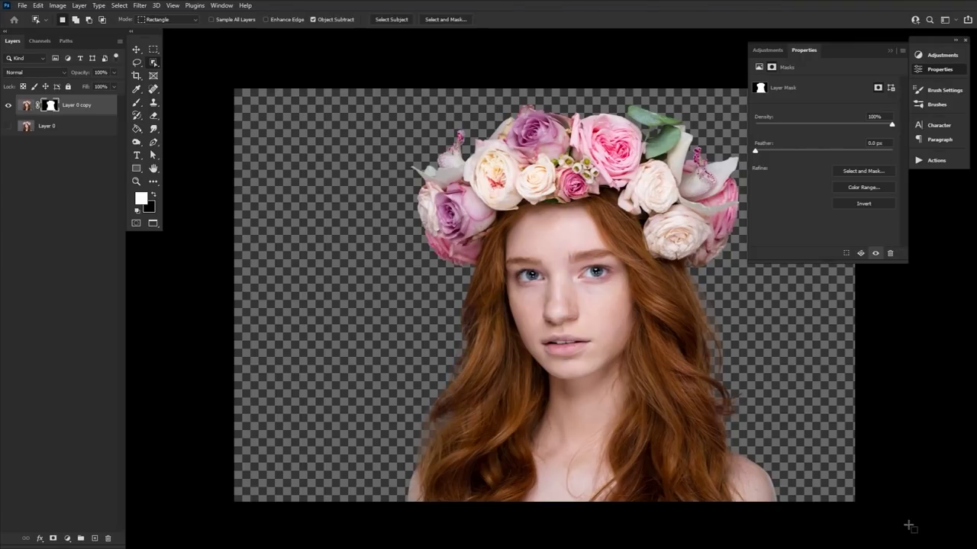
Step: Convert the masked portrait copy to a smart object and mask it to a freehand lasso selection around the hair and wreath, excluding the face
right_click(111, 109)
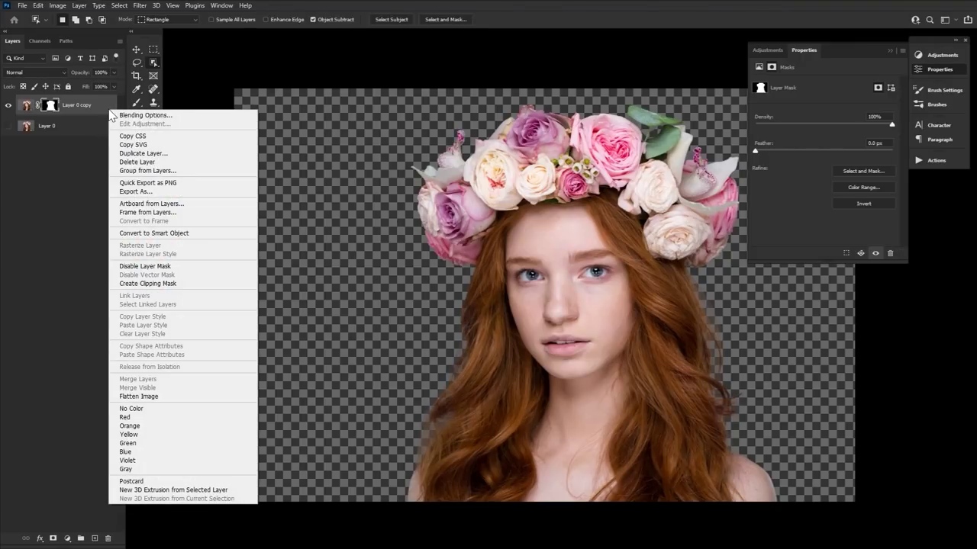
click(181, 232)
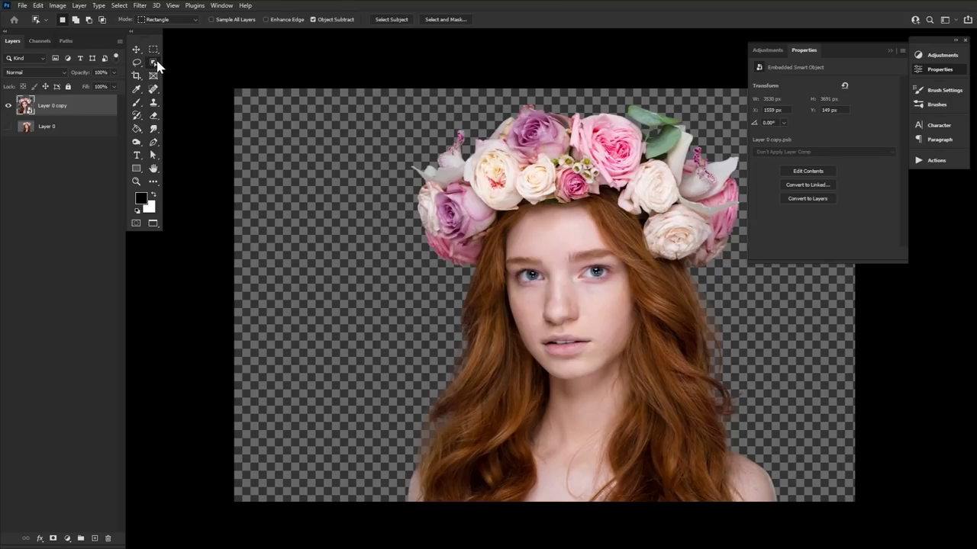
click(137, 62)
mouse_move(430, 97)
mouse_down()
mouse_move(496, 84)
mouse_move(750, 84)
mouse_move(877, 290)
mouse_move(787, 485)
mouse_move(712, 517)
mouse_move(622, 513)
mouse_move(611, 414)
mouse_move(632, 319)
mouse_move(614, 251)
mouse_up()
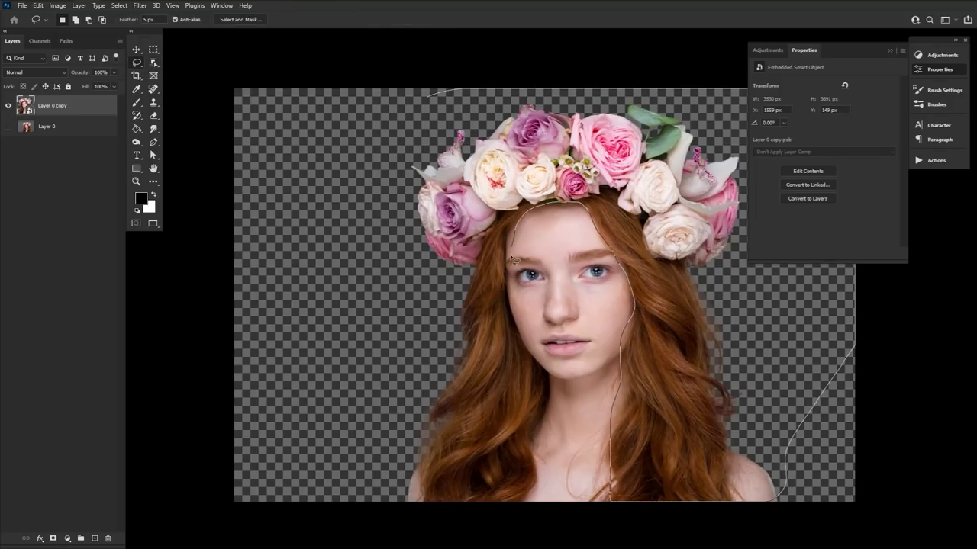
mouse_move(547, 367)
mouse_down()
mouse_move(515, 528)
mouse_move(420, 420)
mouse_move(395, 197)
mouse_up()
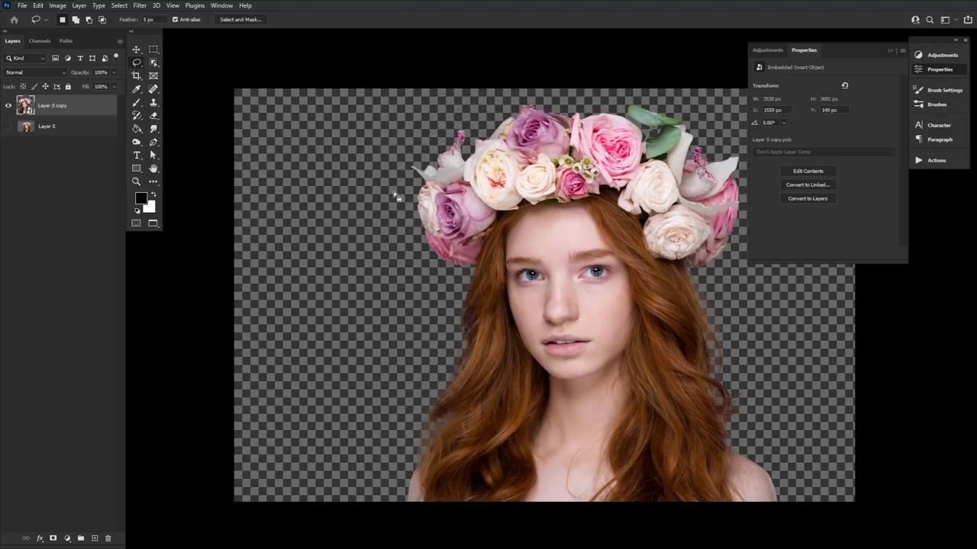
click(53, 538)
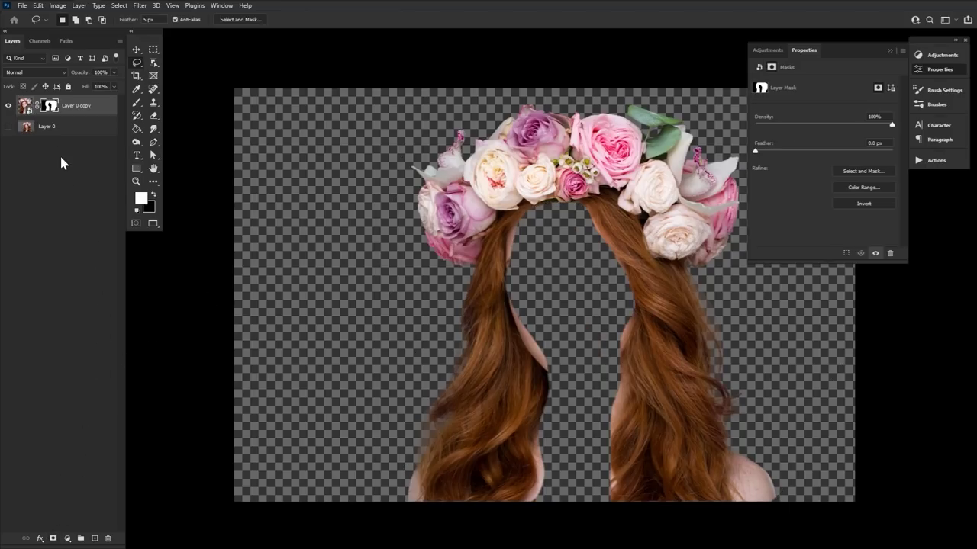
Step: Refine the new mask with Smart Radius at 3 px, Refine Hair, and Refine Edge strokes along the inner hair edges around the face and neck
click(845, 174)
click(847, 292)
click(858, 277)
click(272, 19)
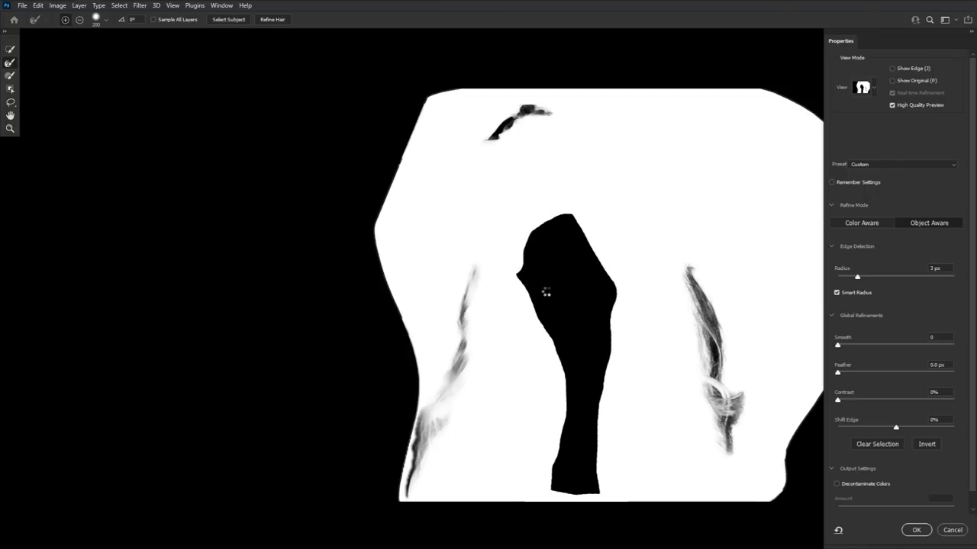
mouse_move(633, 486)
mouse_down()
mouse_move(639, 496)
mouse_move(499, 251)
mouse_move(518, 493)
mouse_up()
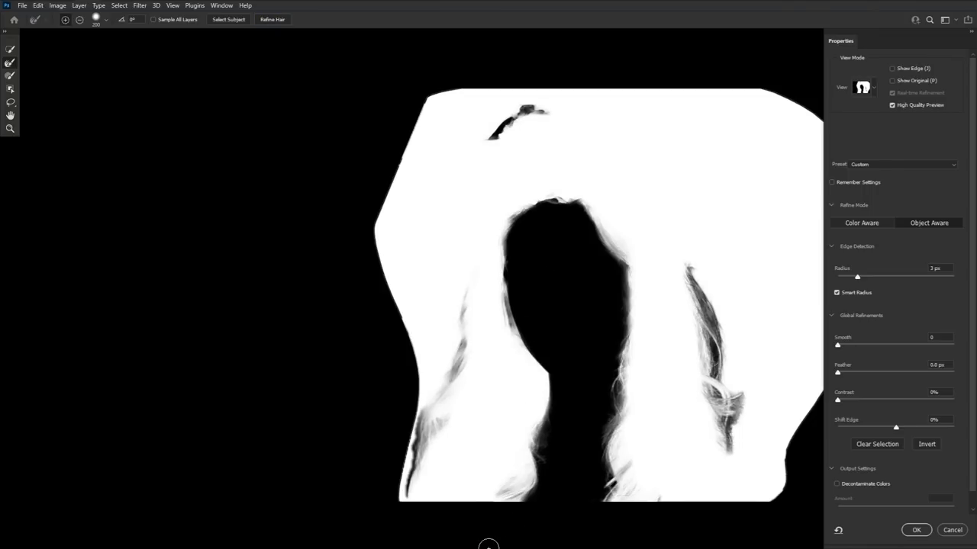
click(917, 530)
click(890, 50)
Step: Outline the flower wreath with the Pen tool, turn the path into a selection, and hide the wreath on the layer mask
click(153, 142)
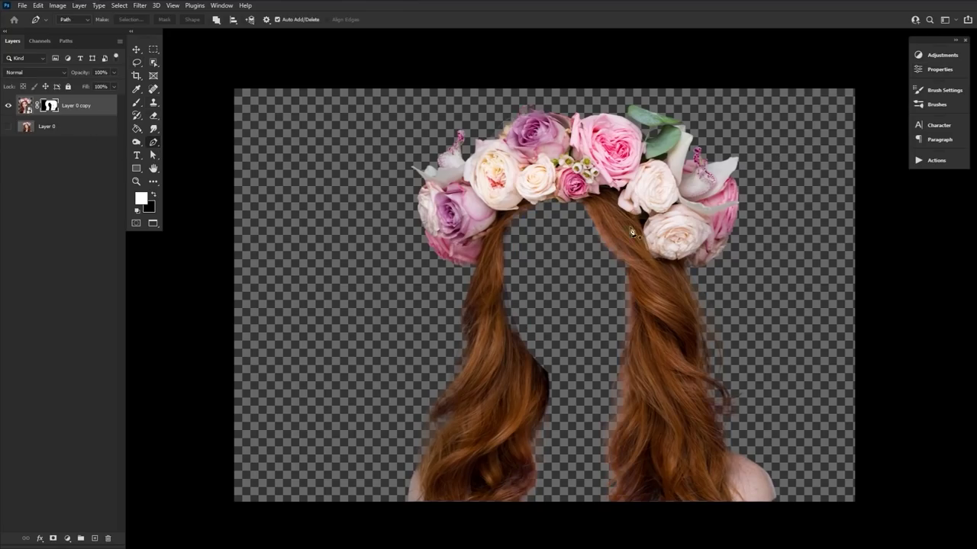
mouse_move(649, 222)
mouse_down()
mouse_move(616, 187)
mouse_move(561, 207)
mouse_move(528, 202)
mouse_move(494, 215)
mouse_move(477, 267)
mouse_move(698, 280)
mouse_up()
right_click(344, 273)
click(366, 328)
click(408, 279)
click(392, 295)
key(Return)
right_click(392, 290)
click(409, 305)
Step: Paint the leftover flower and petal fragments out of the mask along the upper hair edges with a small black brush
key(z)
drag(641, 177, 690, 177)
click(67, 19)
click(772, 238)
key(ctrl+z)
key(x)
key(bracketleft)
key(bracketleft)
key(bracketleft)
key(bracketleft)
key(bracketleft)
key(bracketleft)
key(bracketleft)
key(bracketleft)
key(bracketleft)
key(bracketleft)
drag(669, 273, 658, 293)
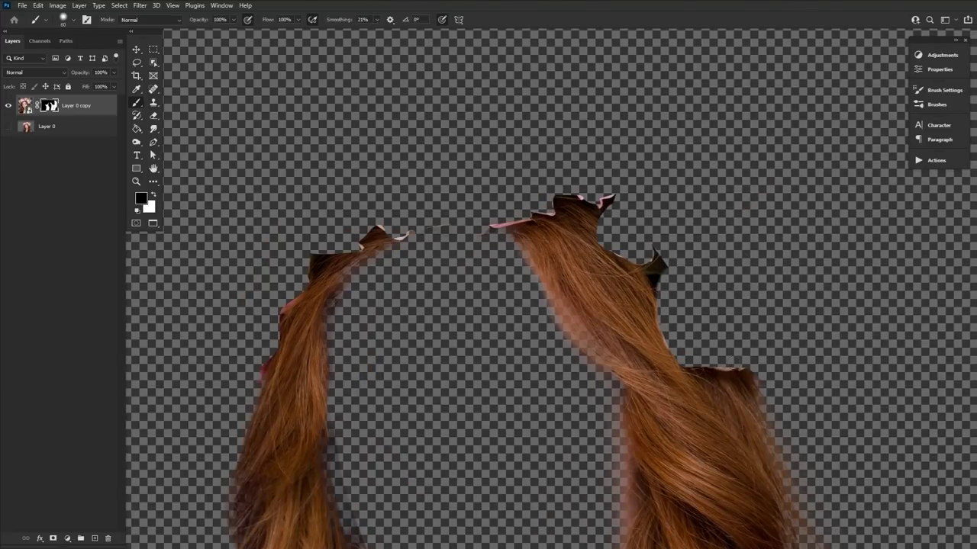
drag(607, 201, 509, 224)
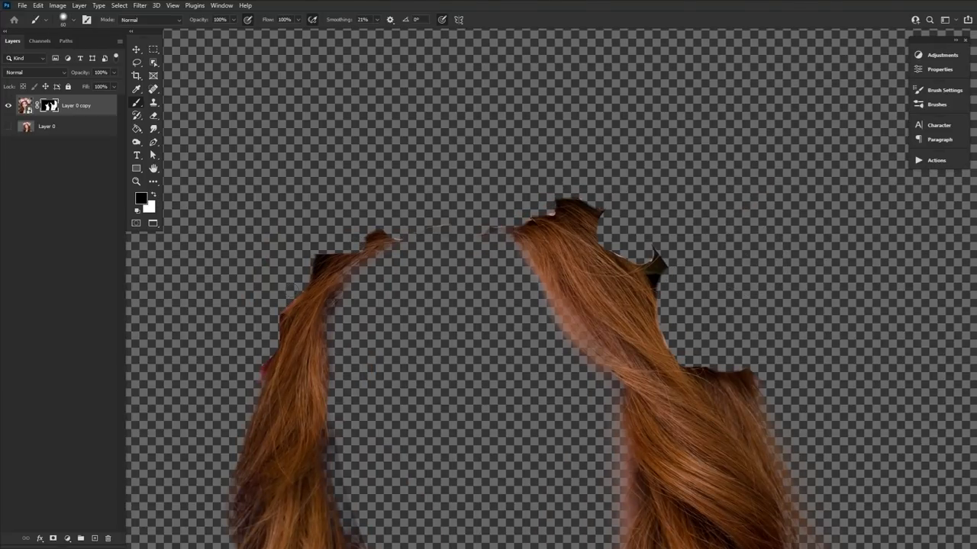
click(136, 182)
key(ctrl+0)
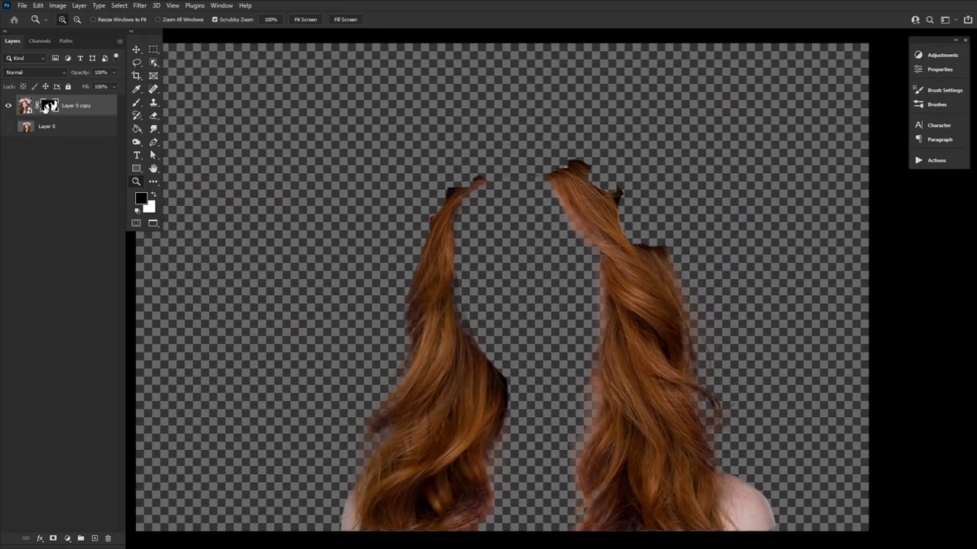
Step: Lasso both shoulders up to the hair edges, paint them out of the mask in black, and deselect
click(137, 63)
mouse_move(718, 470)
mouse_down()
mouse_move(821, 510)
mouse_move(716, 474)
mouse_up()
shift+drag(369, 516, 359, 526)
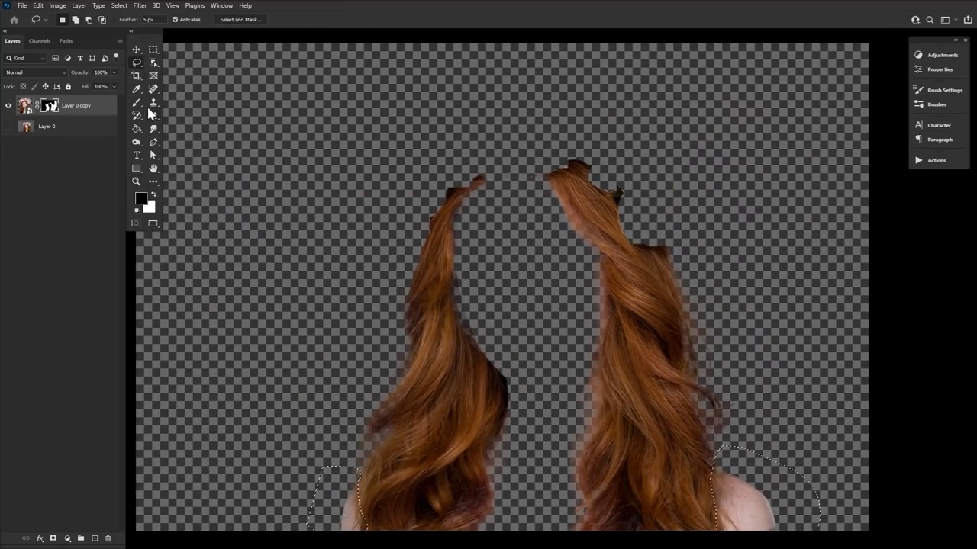
key(b)
drag(351, 482, 348, 527)
drag(744, 488, 789, 534)
key(ctrl+d)
Step: Refine the hair mask again with Smart Radius at 3 px, brushing Refine Edge along the lower hair edges and the crown, and accept it
key(m)
double_click(52, 106)
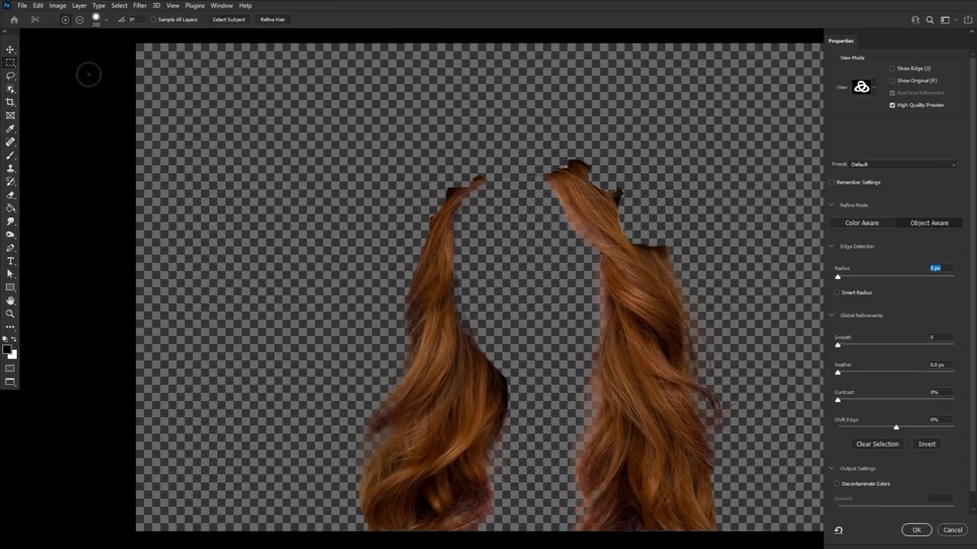
click(838, 292)
click(854, 276)
drag(369, 527, 348, 461)
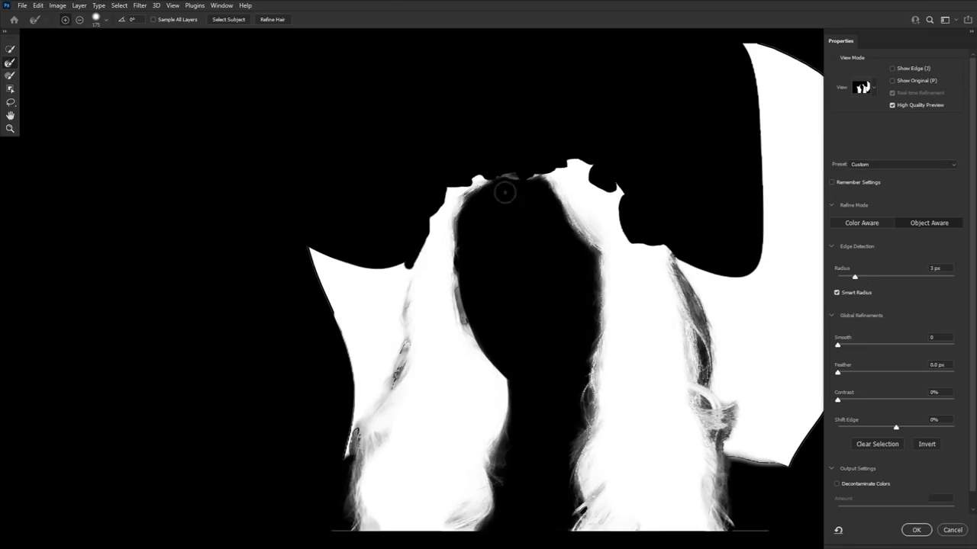
drag(551, 172, 475, 192)
drag(663, 246, 411, 258)
drag(622, 194, 666, 252)
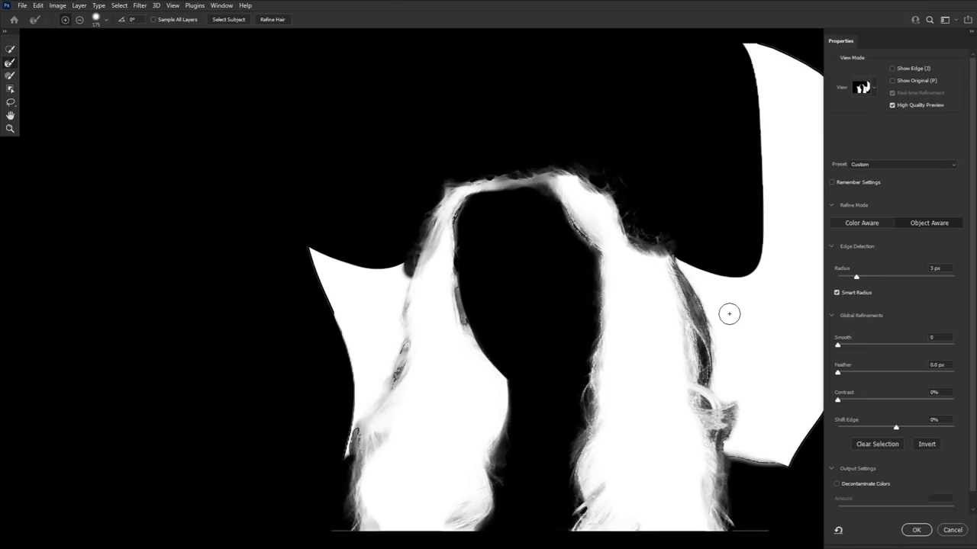
click(916, 530)
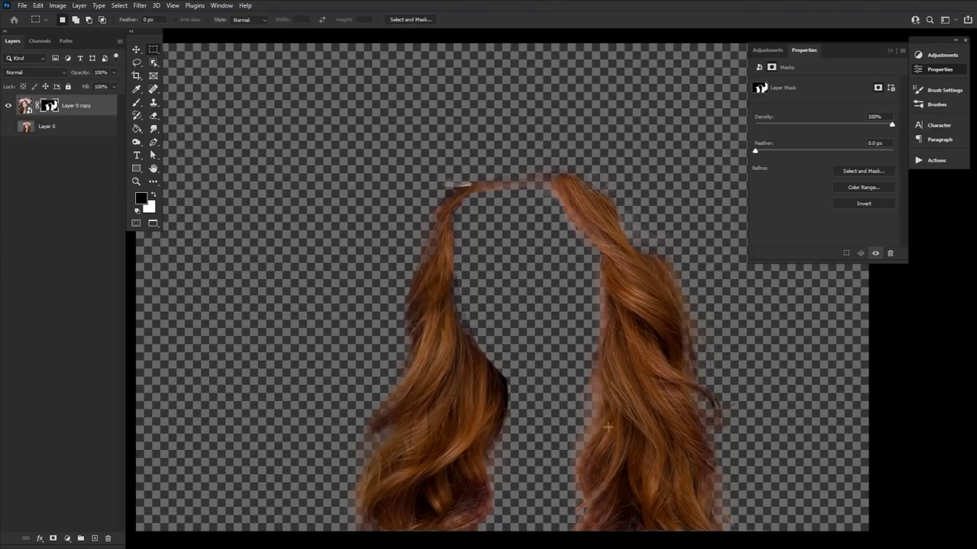
Step: Show the original portrait layer beneath the hair cutout
click(8, 126)
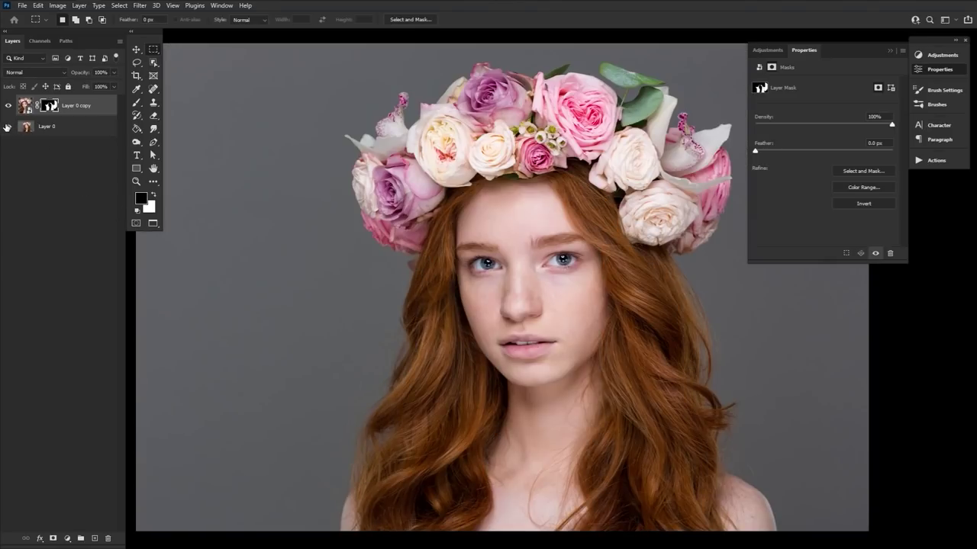
click(938, 69)
drag(664, 248, 684, 246)
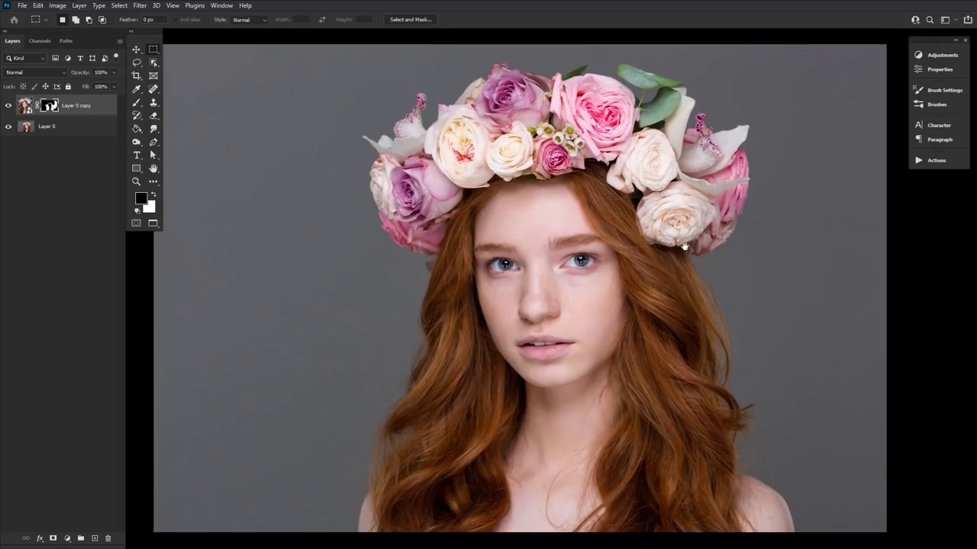
click(152, 171)
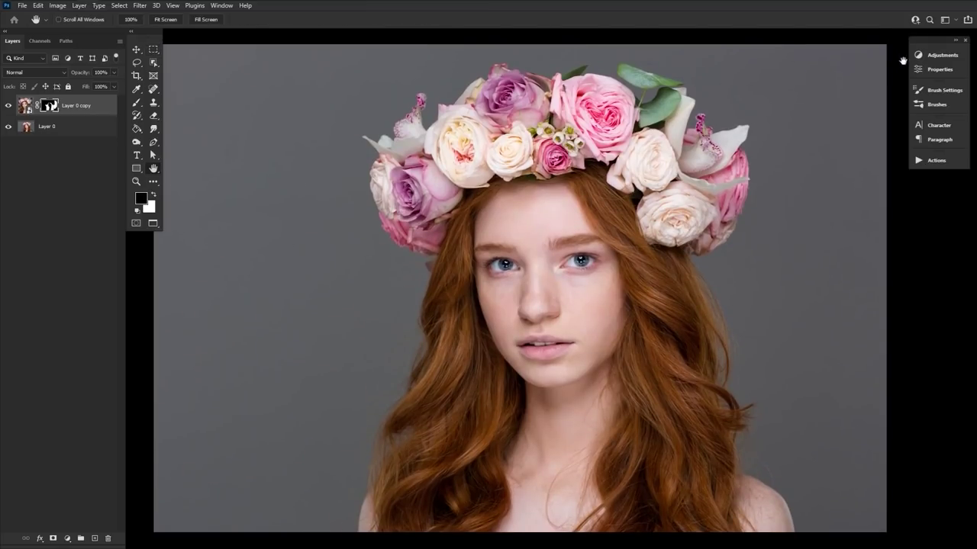
Step: Add a Hue/Saturation adjustment clipped to the hair layer and set Hue to +38 and Saturation to -18
click(942, 55)
click(775, 92)
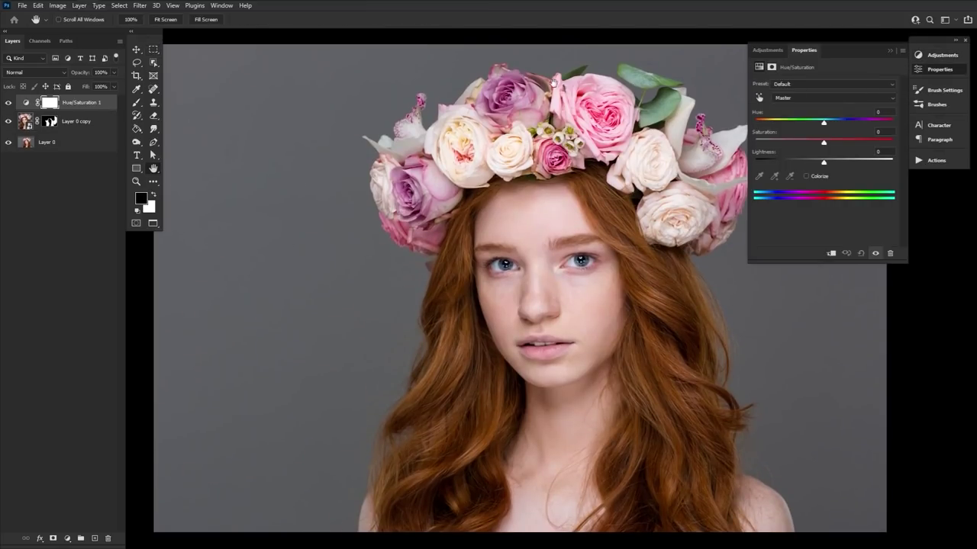
alt+click(97, 109)
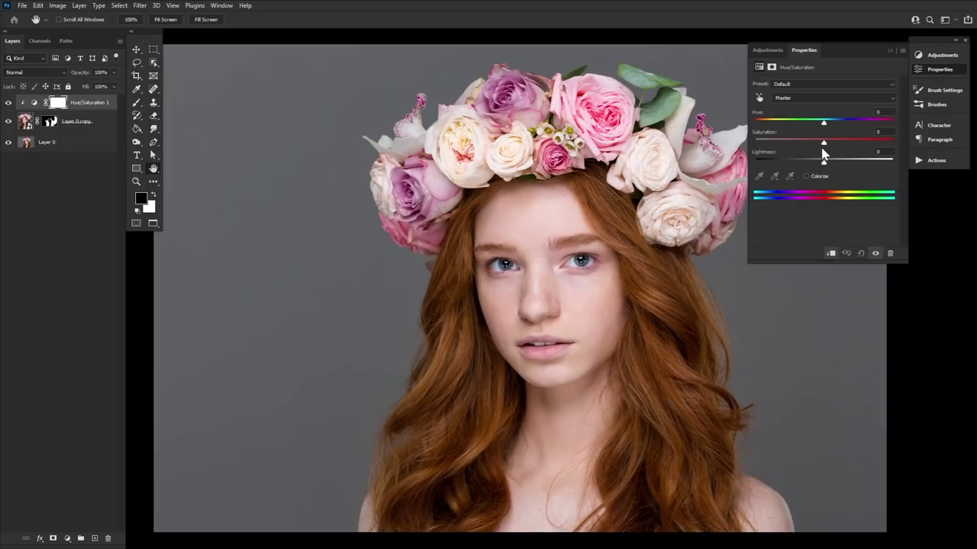
drag(830, 128, 802, 131)
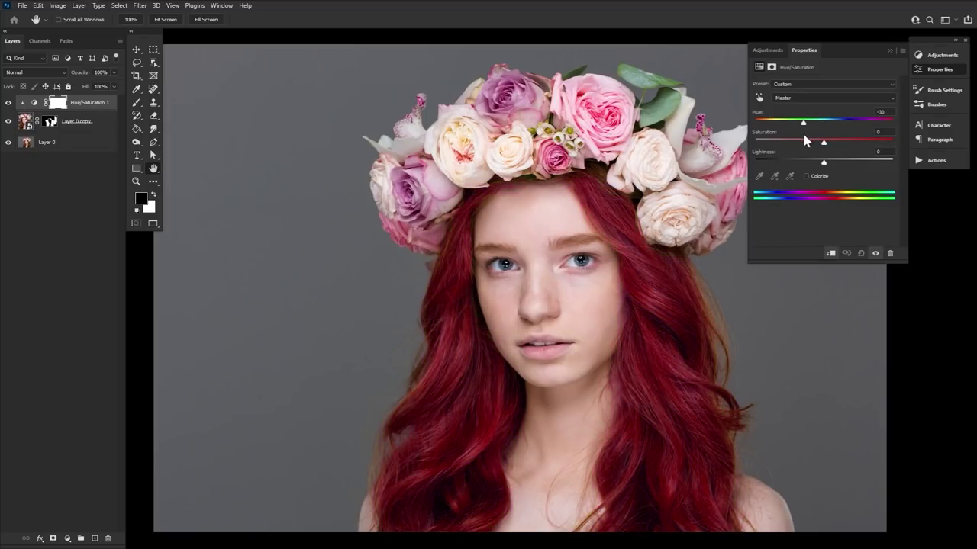
drag(827, 144, 760, 163)
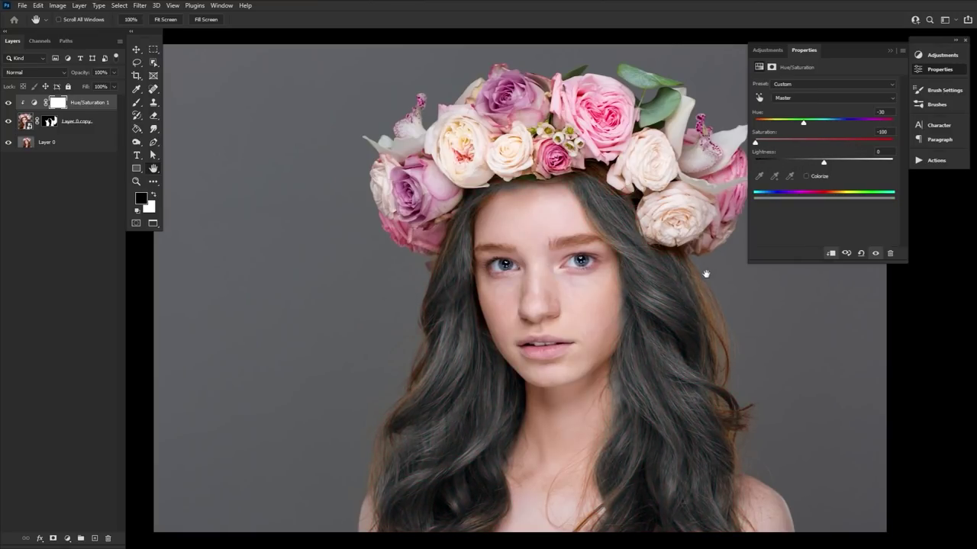
drag(773, 145, 849, 125)
Step: Add a Brightness/Contrast adjustment clipped to the hair, with Brightness at -53 and Contrast at about 28
click(937, 61)
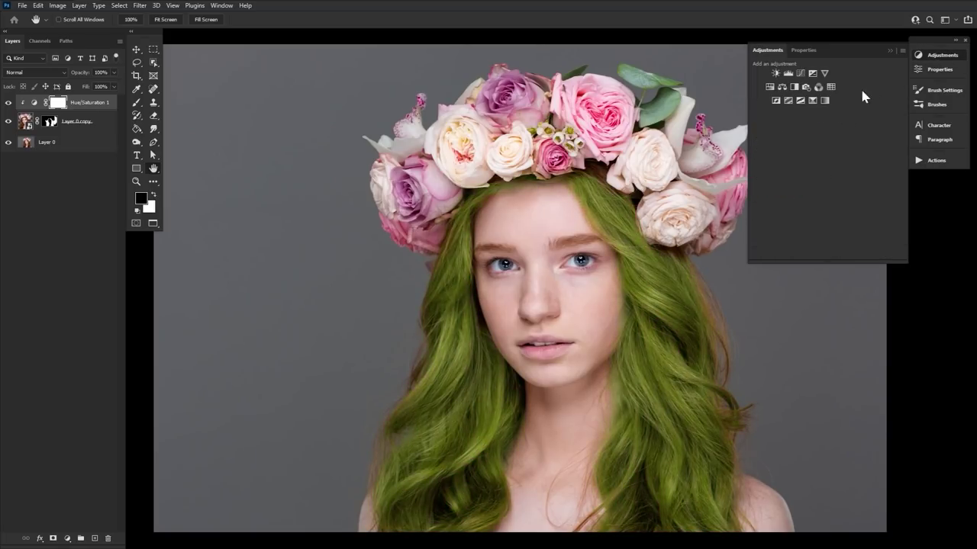
click(772, 73)
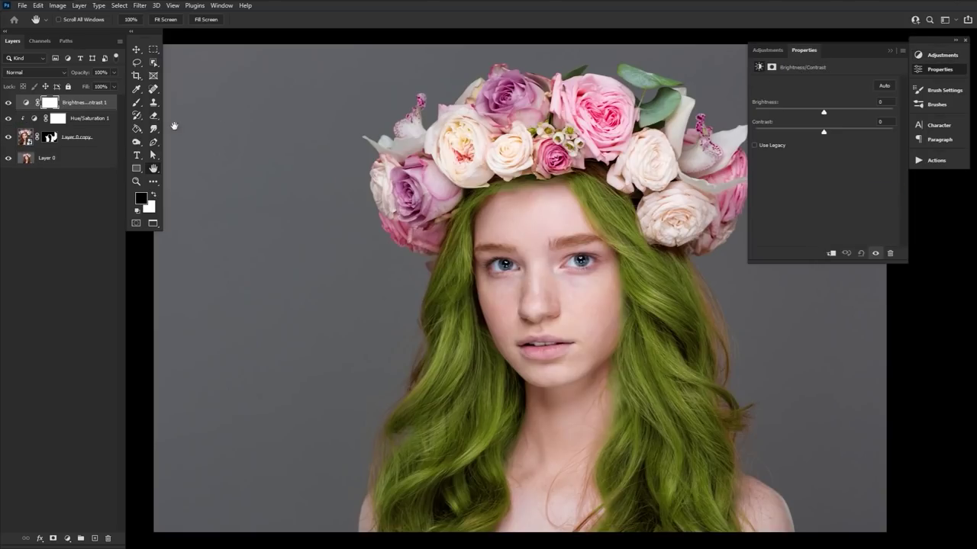
alt+click(94, 109)
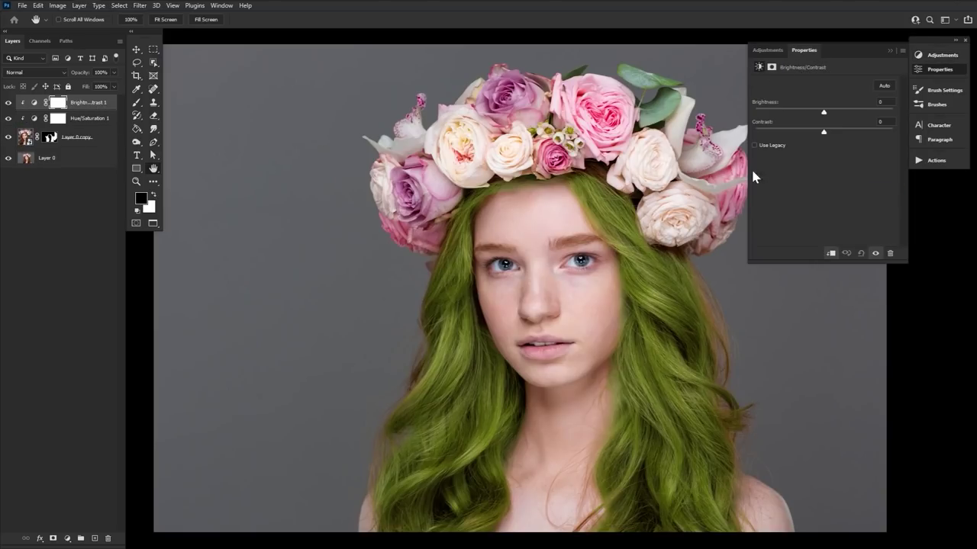
drag(827, 112, 848, 135)
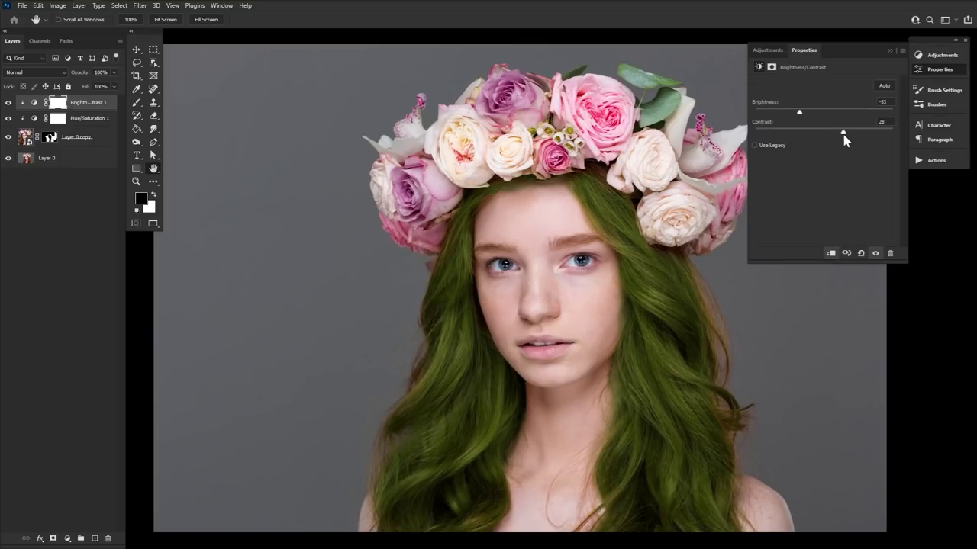
Step: Set the Hue of the clipped Hue/Saturation adjustment to -45 for a burgundy hair colour
click(37, 119)
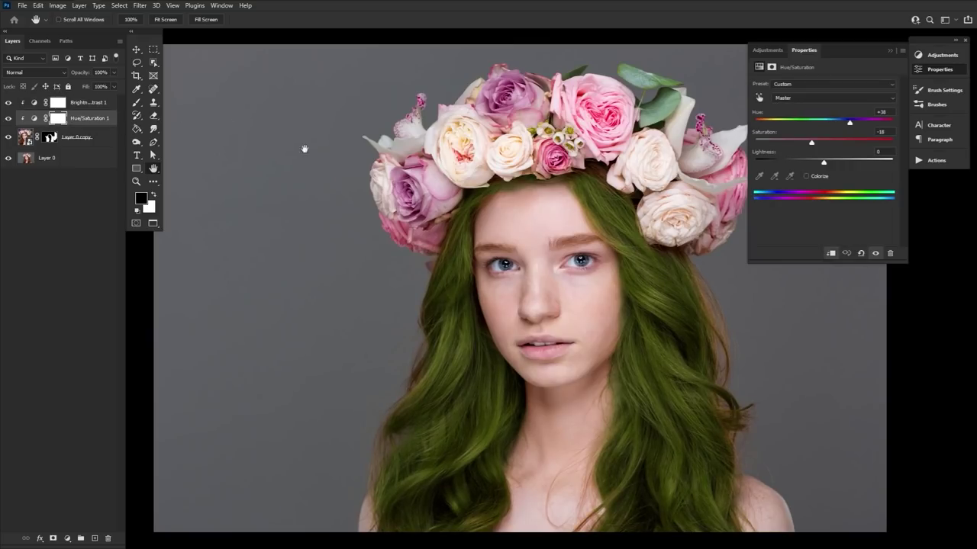
drag(838, 128, 794, 129)
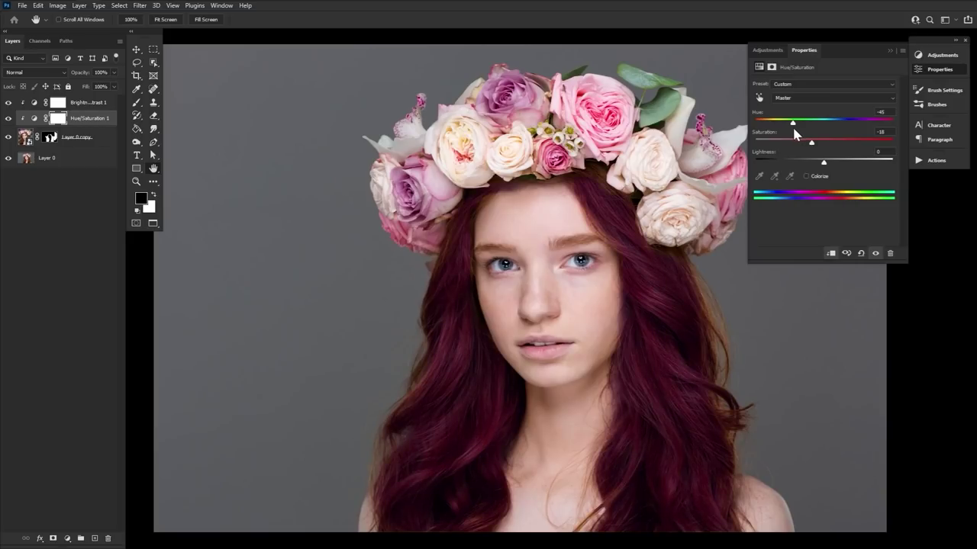
Step: Paint white with a small brush on the hair layer's mask over uncoloured strands along the outer edge of the hair
click(53, 137)
click(136, 182)
click(852, 357)
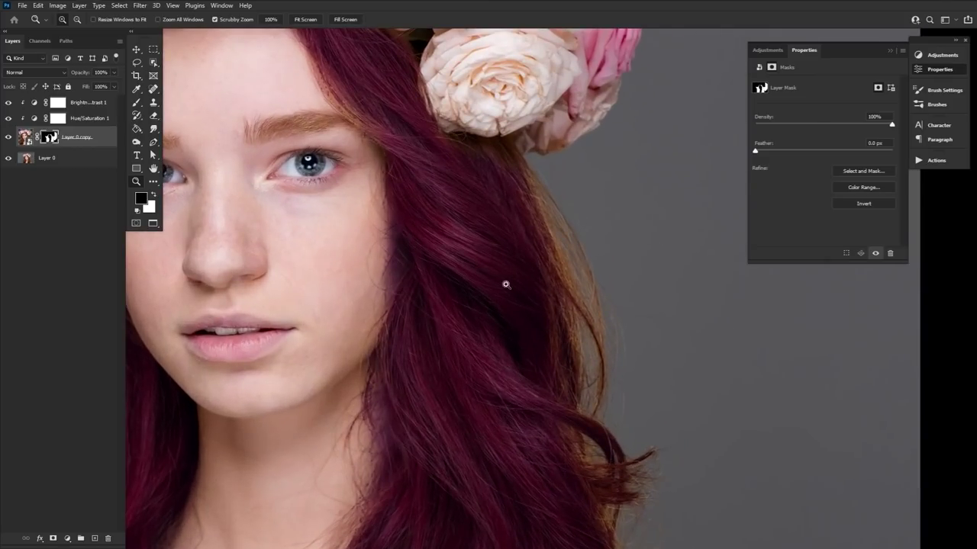
click(154, 194)
click(136, 102)
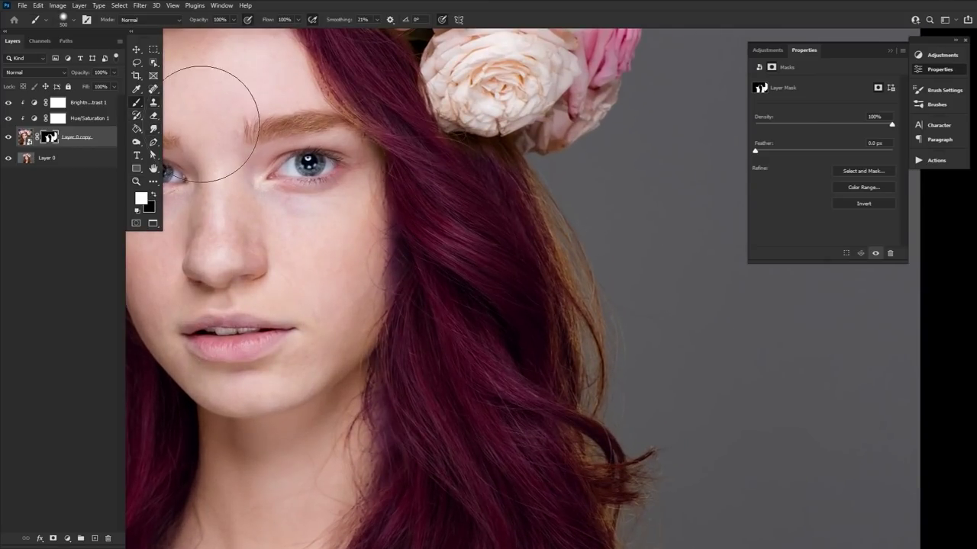
click(73, 20)
double_click(87, 166)
key(r)
mouse_move(406, 339)
mouse_down()
mouse_move(588, 381)
mouse_move(408, 348)
mouse_move(359, 374)
mouse_move(374, 346)
mouse_move(322, 384)
mouse_up()
key(space)
key(space)
drag(539, 291, 333, 428)
key(bracketright)
mouse_move(387, 326)
mouse_down()
mouse_move(374, 354)
mouse_move(347, 289)
mouse_up()
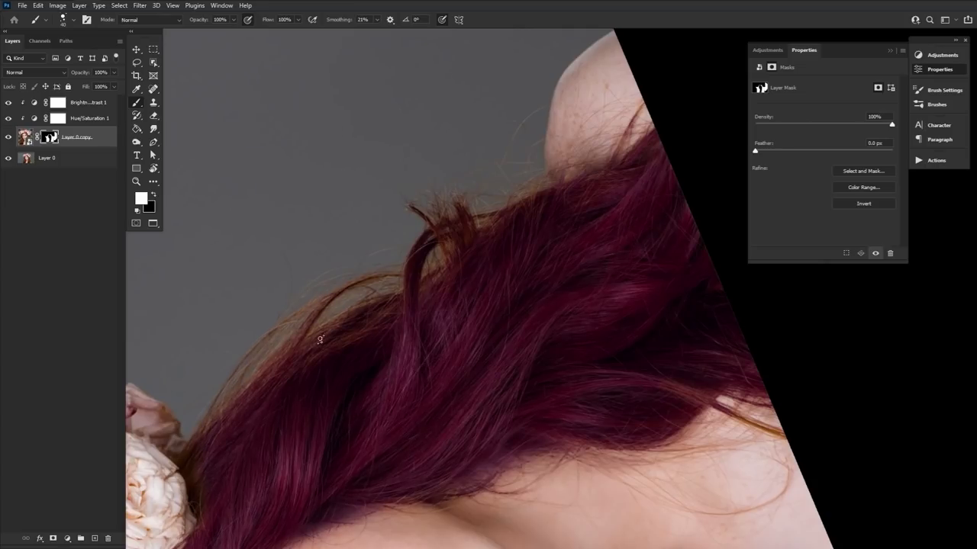
Step: Paint white on the hair mask along the forehead hairline and the uncoloured hair next to the white roses
key(r)
mouse_move(393, 321)
mouse_down()
mouse_move(661, 371)
mouse_move(347, 500)
mouse_up()
key(space)
key(bracketright)
drag(419, 200, 405, 273)
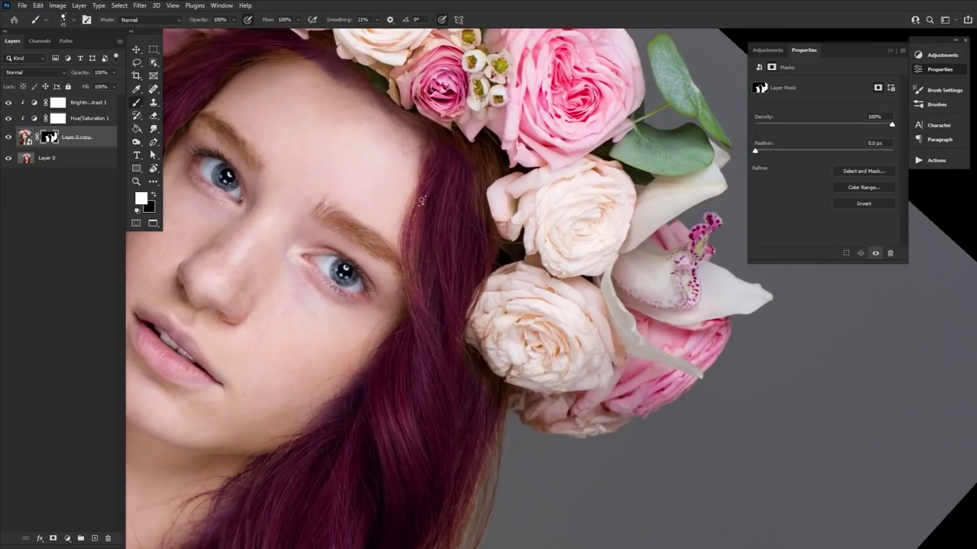
mouse_move(480, 156)
mouse_down()
mouse_move(497, 246)
mouse_move(480, 309)
mouse_up()
Step: Paint white on the hair layer's mask over uncoloured hair along the forehead hairline and the outer edges of the lengths
key(r)
drag(425, 393, 643, 423)
key(space)
drag(643, 423, 667, 132)
key(bracketright)
key(bracketright)
key(bracketright)
key(bracketright)
key(bracketright)
key(bracketright)
key(bracketright)
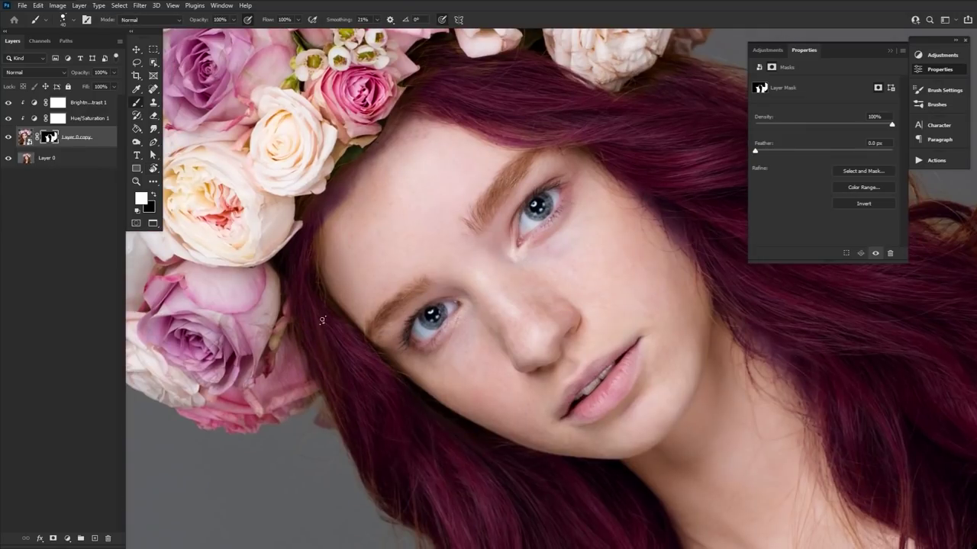
scroll(322, 321, down, 5)
scroll(348, 340, down, 3)
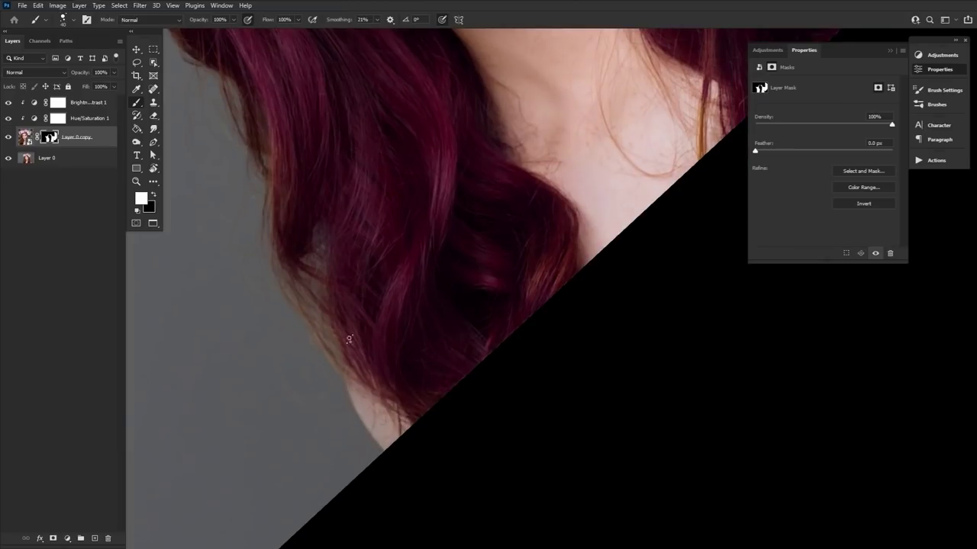
scroll(329, 290, up, 5)
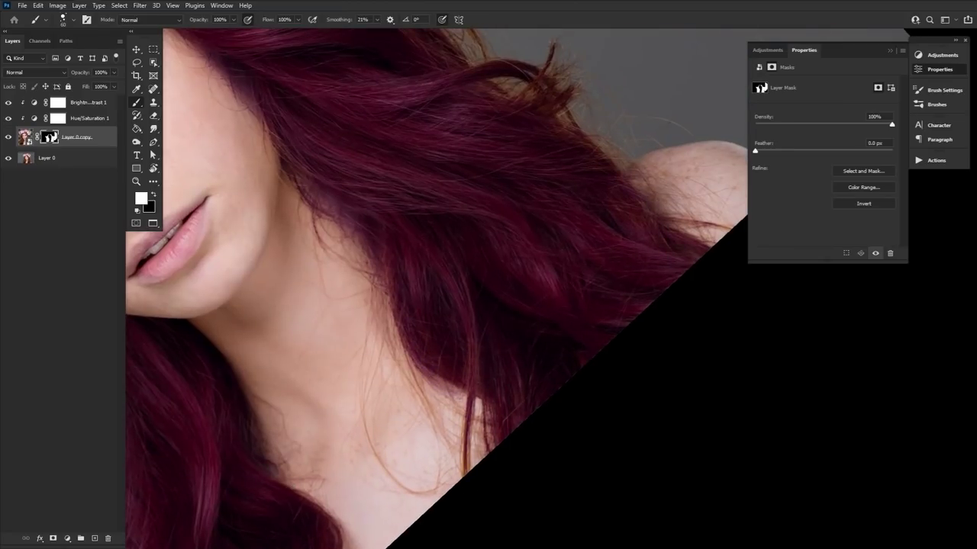
scroll(354, 261, up, 4)
Step: Paint black on the hair mask to clear colour spill from the skin along the cheek and neck
drag(390, 293, 390, 235)
key(r)
key(x)
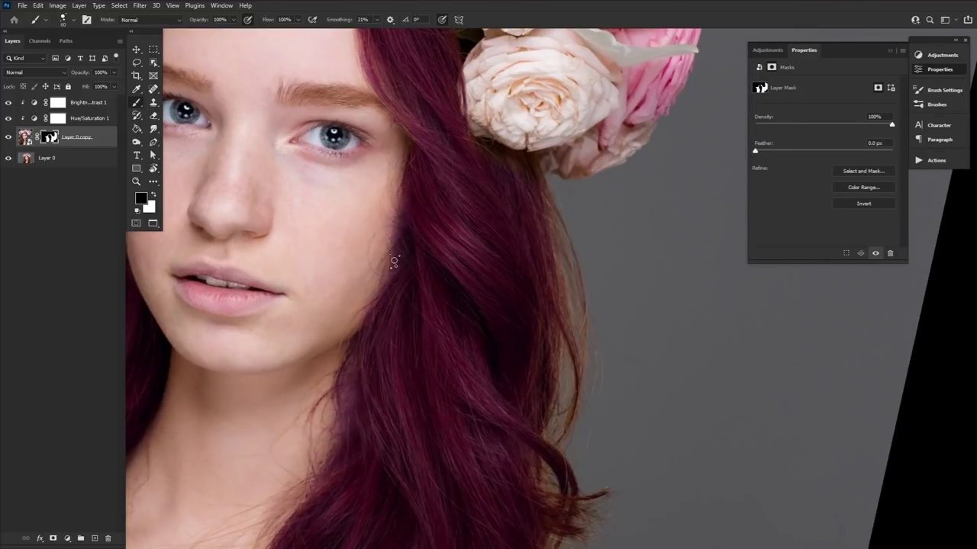
click(63, 20)
mouse_move(304, 144)
mouse_down()
mouse_move(316, 318)
mouse_move(264, 46)
mouse_up()
click(63, 19)
key(r)
drag(300, 388, 369, 518)
drag(368, 517, 367, 282)
key(x)
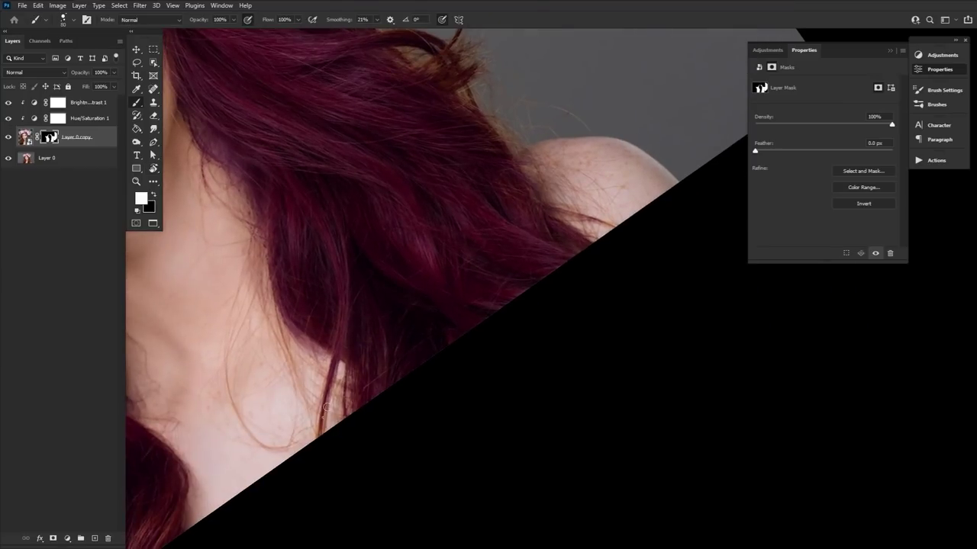
Step: Refine the hair mask over the strands at the neck and chest in white and black, using a soft 500 px brush
click(67, 21)
click(216, 171)
key(ctrl+z)
key(x)
mouse_move(268, 201)
mouse_down()
mouse_move(351, 292)
mouse_move(679, 470)
mouse_up()
key([)
key(x)
key([)
drag(300, 429, 155, 229)
drag(613, 401, 384, 397)
key(])
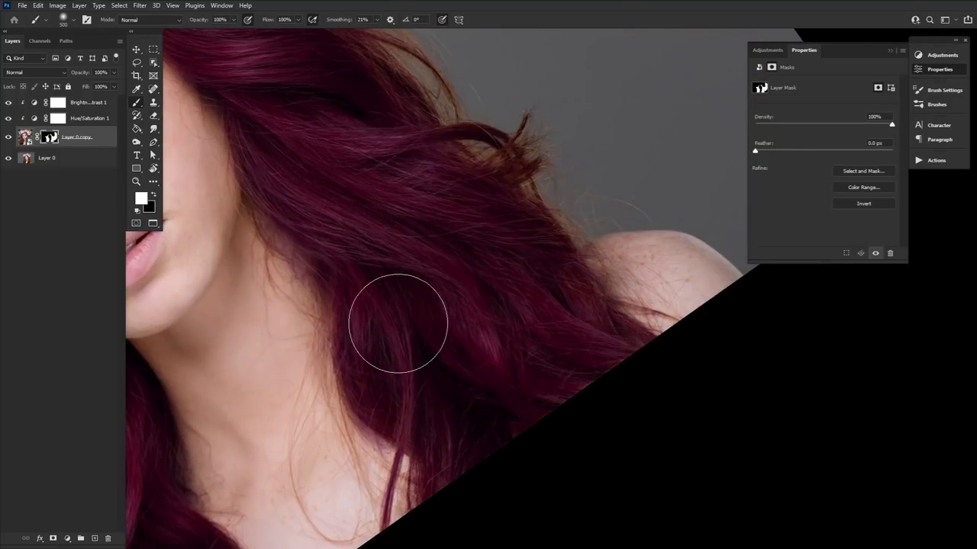
drag(404, 248, 430, 458)
key(])
Step: Retouch the hair mask where the hair ends meet the shoulder, using the large soft brush
key(r)
drag(419, 218, 555, 162)
key([)
key([)
key([)
key([)
key(])
key(])
key(])
key(])
key(])
key(])
click(328, 469)
key(x)
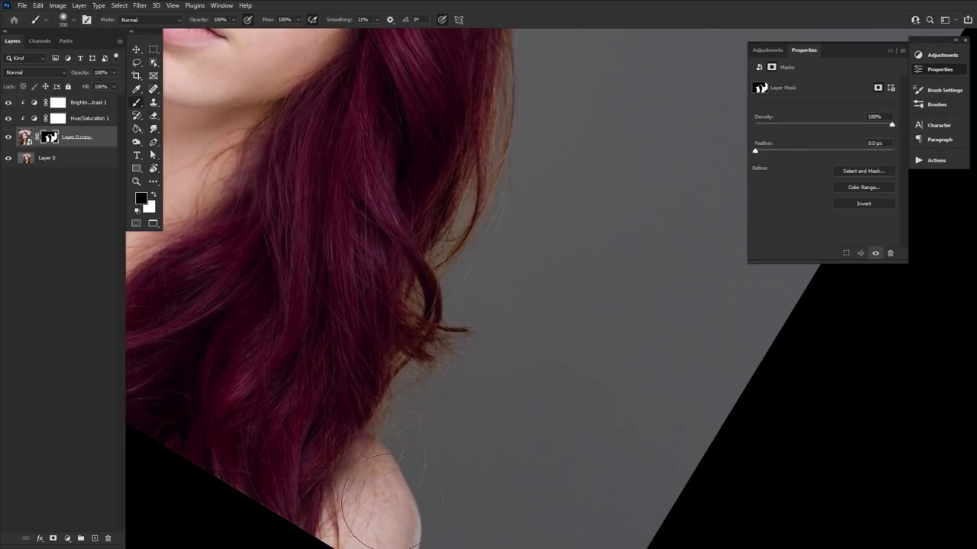
Step: Alternate white and black on the hair mask to clean up the lengths and outer edge, finishing with the whole portrait in view
key(x)
drag(335, 192, 523, 280)
key(x)
drag(272, 356, 246, 436)
drag(190, 229, 492, 402)
key(x)
key([)
mouse_move(511, 215)
mouse_down()
mouse_move(384, 388)
mouse_move(365, 434)
mouse_up()
key([)
key([)
key([)
key([)
key(x)
key(x)
click(135, 182)
key(ctrl+0)
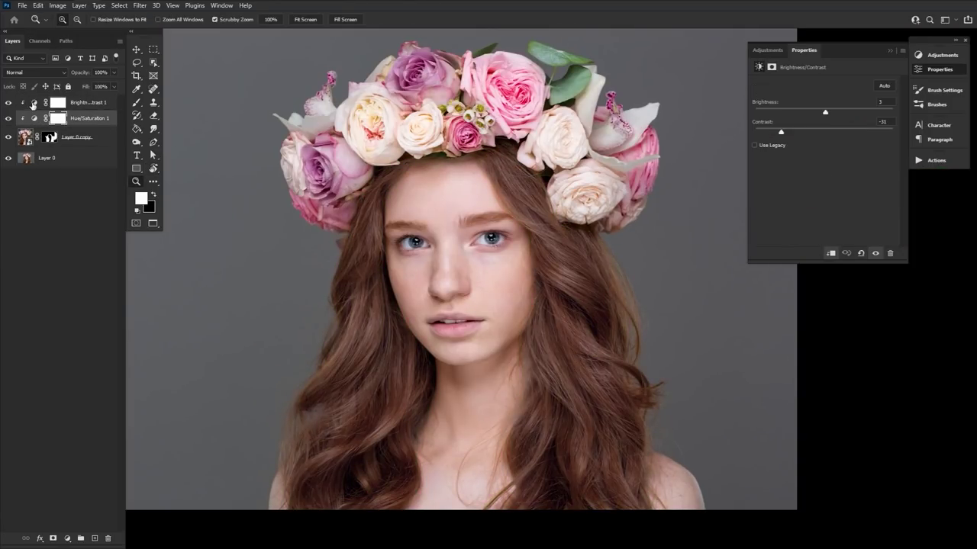
Step: Set the clipped Brightness/Contrast adjustment to Brightness -59 and Contrast 41, and toggle the adjustment layers' visibility to compare
drag(823, 112, 796, 114)
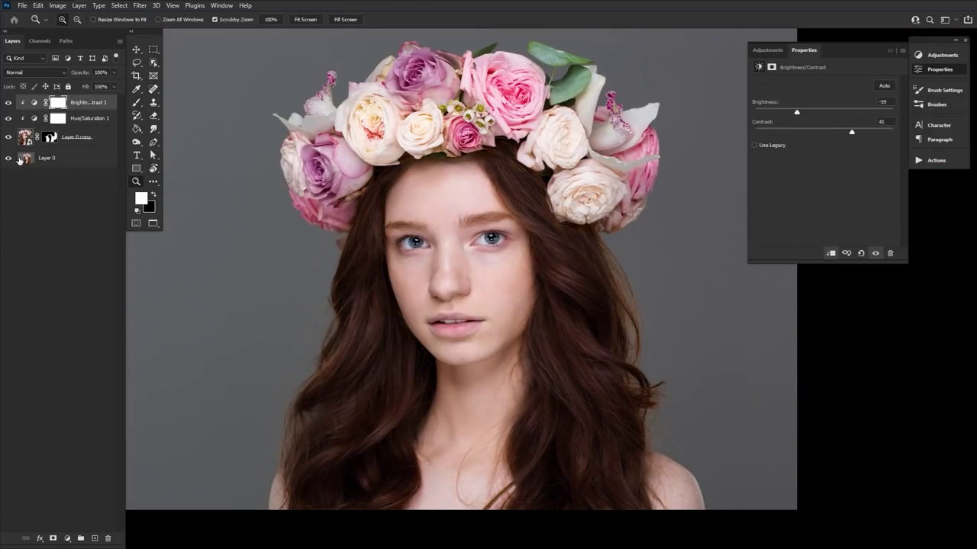
drag(10, 119, 12, 106)
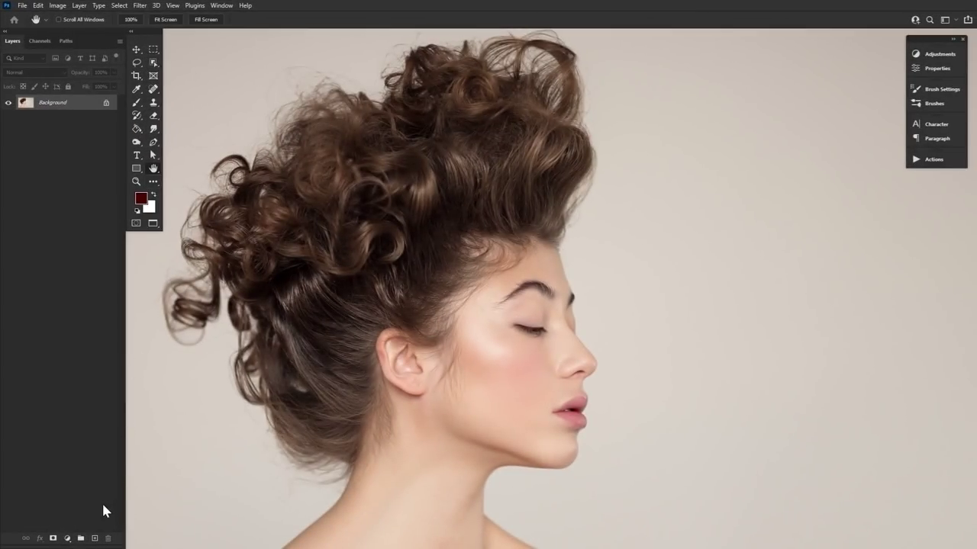
Step: Add a new layer in Hue blend mode above the background and use dark red 480000 as the foreground colour
click(94, 539)
click(35, 72)
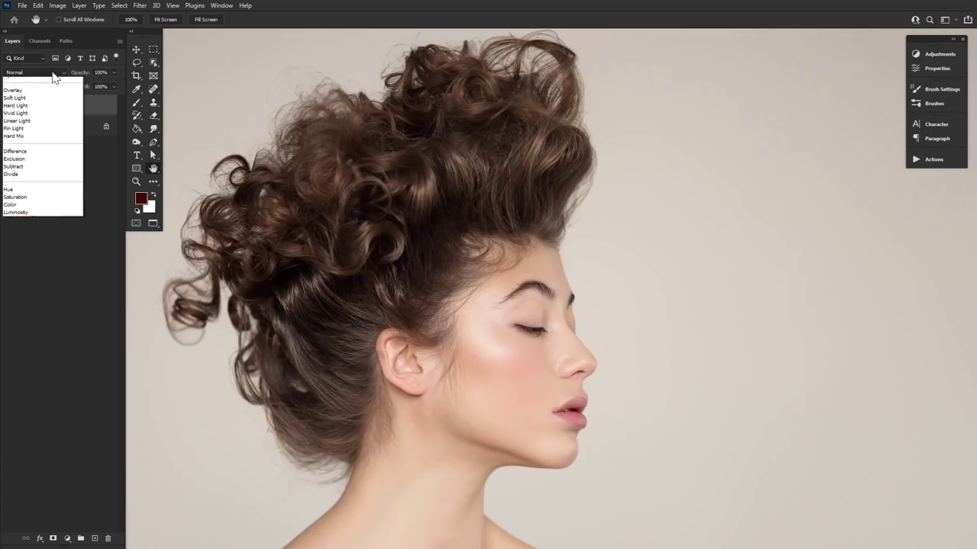
click(31, 298)
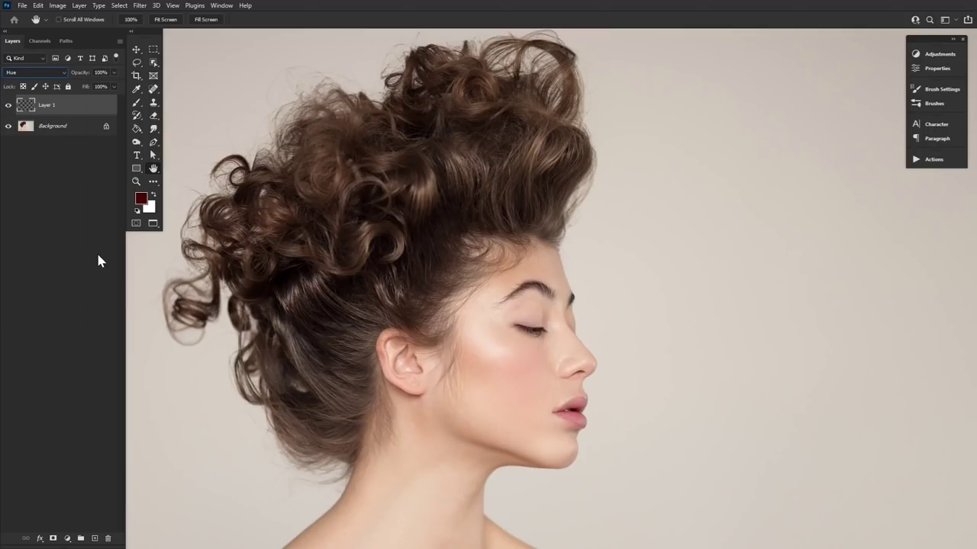
click(140, 198)
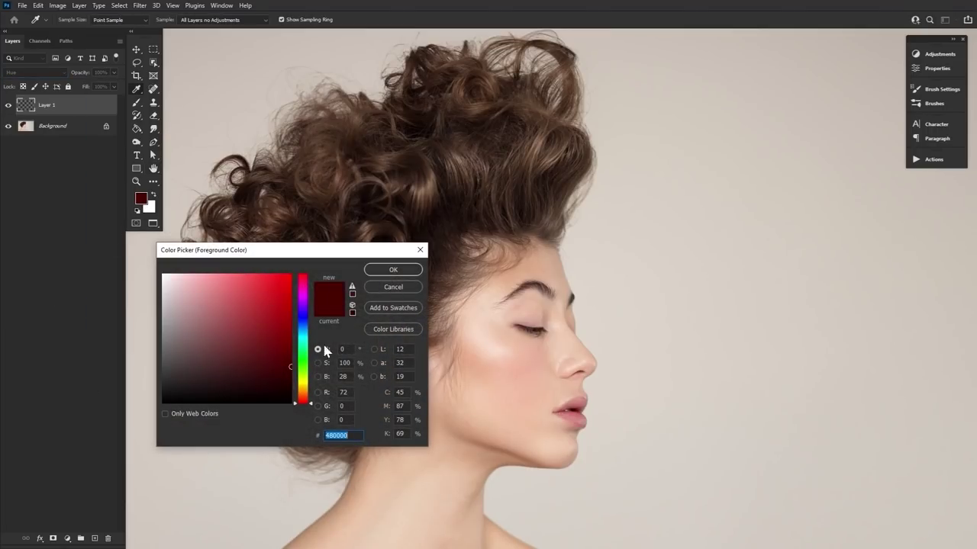
click(393, 270)
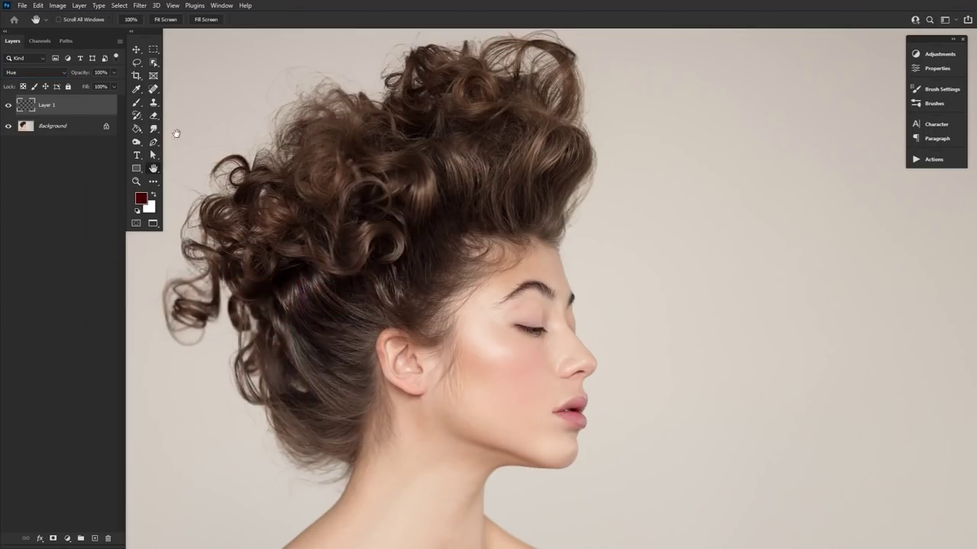
Step: Paint dark red over all of the curly updo on the Hue layer with a soft brush at 12% flow
click(137, 104)
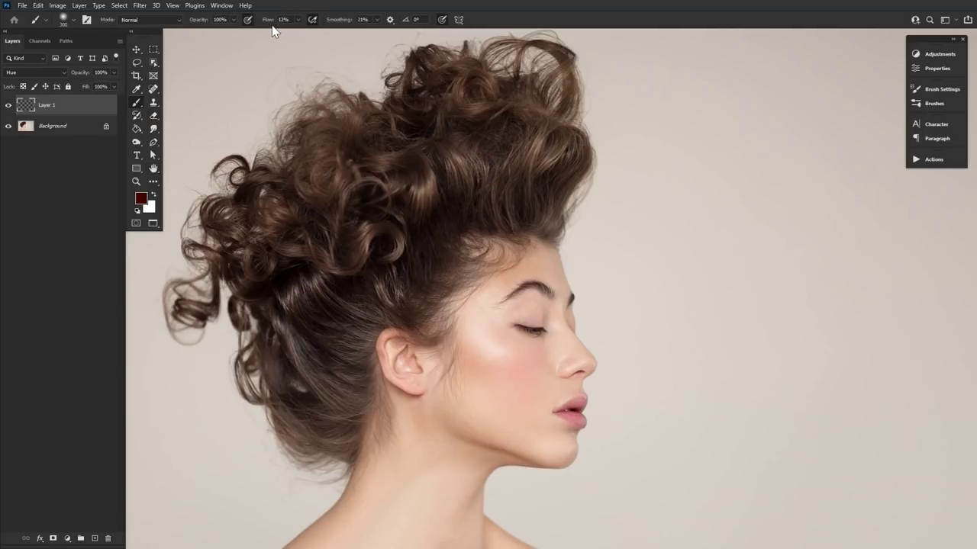
mouse_move(449, 182)
mouse_down()
mouse_move(307, 373)
mouse_move(485, 189)
mouse_move(332, 423)
mouse_move(289, 427)
mouse_up()
key([)
key([)
key([)
key([)
key([)
key(])
key(])
key(bracketleft)
key(bracketleft)
click(73, 19)
drag(349, 191, 349, 216)
Step: Zoom out to the whole portrait and toggle the painted Hue layer's visibility to compare the hair colour
click(136, 181)
drag(347, 278, 302, 339)
click(7, 106)
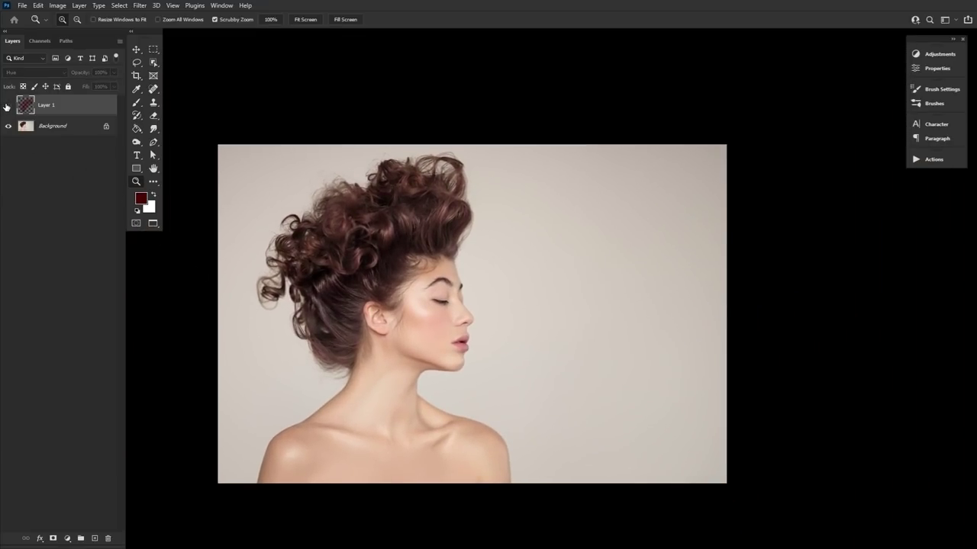
click(7, 106)
Step: Apply a Hue/Saturation adjustment to the painted layer to shift the hair colour
click(58, 6)
mouse_move(65, 31)
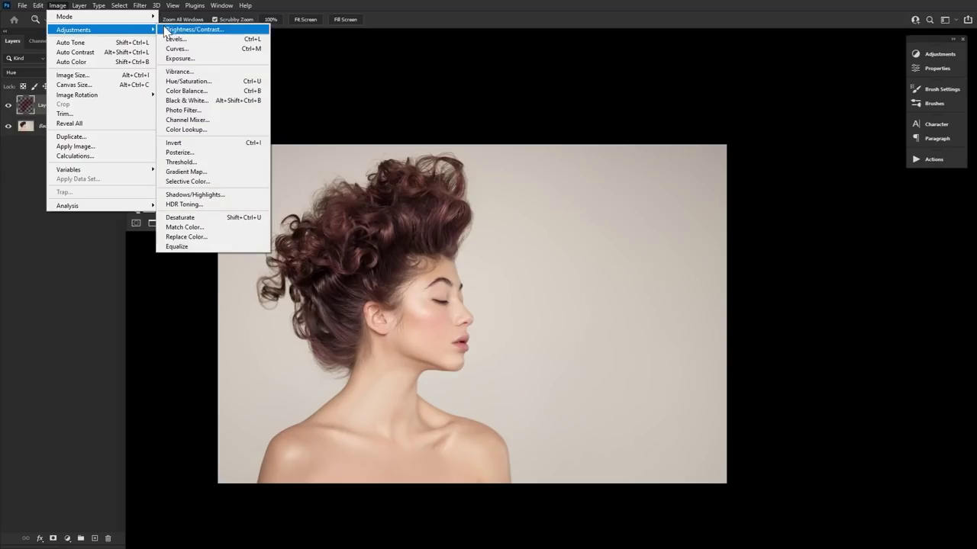
click(191, 80)
drag(245, 296, 629, 165)
drag(617, 227, 595, 224)
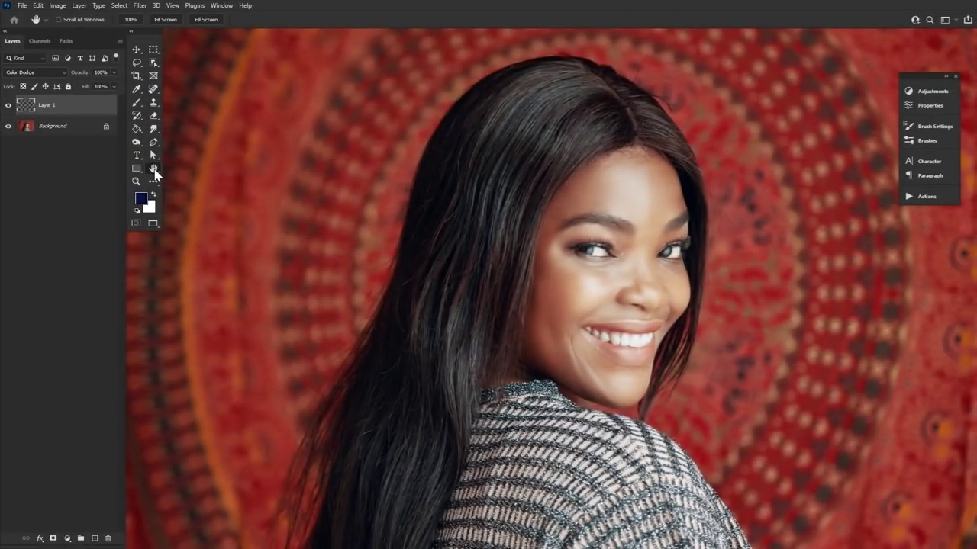
Step: Paint dark blue over the upper part of the black hair on the Color Dodge layer with a soft brush at 9% flow
click(137, 103)
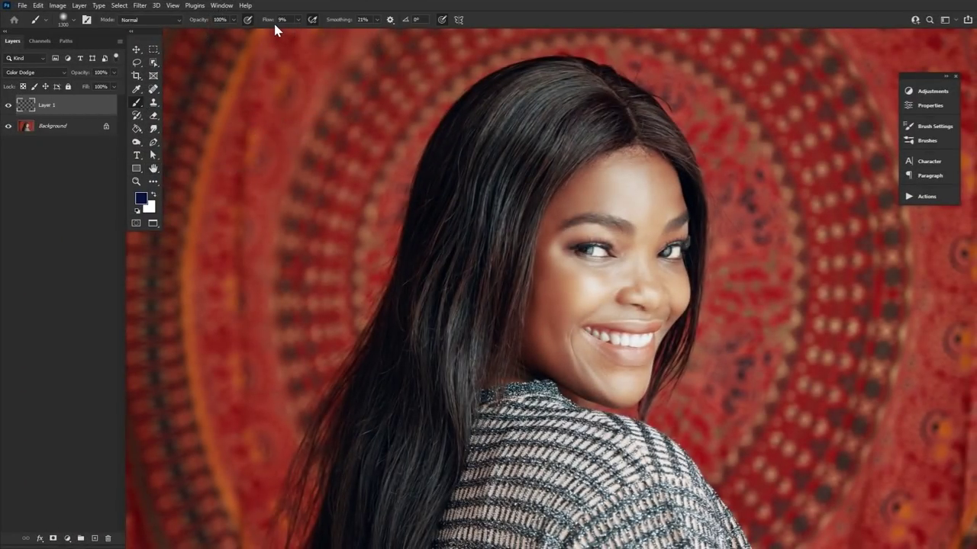
key(bracketleft)
key(bracketleft)
key(bracketleft)
key(bracketleft)
key(bracketleft)
key(bracketleft)
key(bracketleft)
key(bracketleft)
key(bracketleft)
key(bracketleft)
key(bracketleft)
key(bracketleft)
key(bracketleft)
key(bracketleft)
key(bracketleft)
key(bracketleft)
key(bracketleft)
key(bracketleft)
key(bracketleft)
key(bracketleft)
key(bracketright)
key(bracketright)
key(bracketright)
key(bracketright)
key(bracketright)
key(bracketright)
key(bracketright)
key(bracketright)
key(bracketright)
key(bracketright)
Step: Paint dark blue over the lower hair lengths and the crown, and toggle the Color Dodge layer's visibility to compare
drag(428, 445, 430, 268)
key(bracketright)
key(bracketright)
key(bracketright)
key(bracketright)
key(bracketright)
key(bracketright)
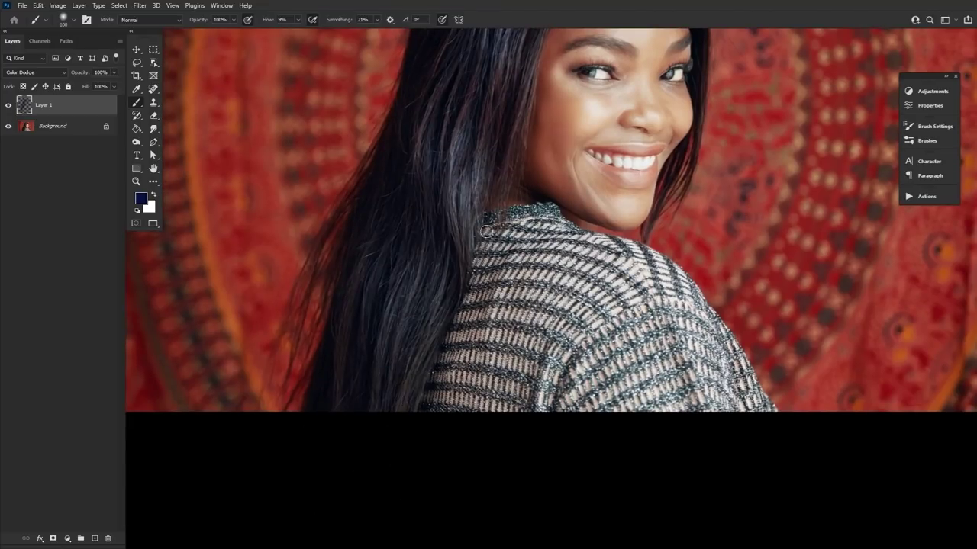
drag(486, 231, 431, 451)
key(bracketleft)
key(bracketleft)
key(bracketright)
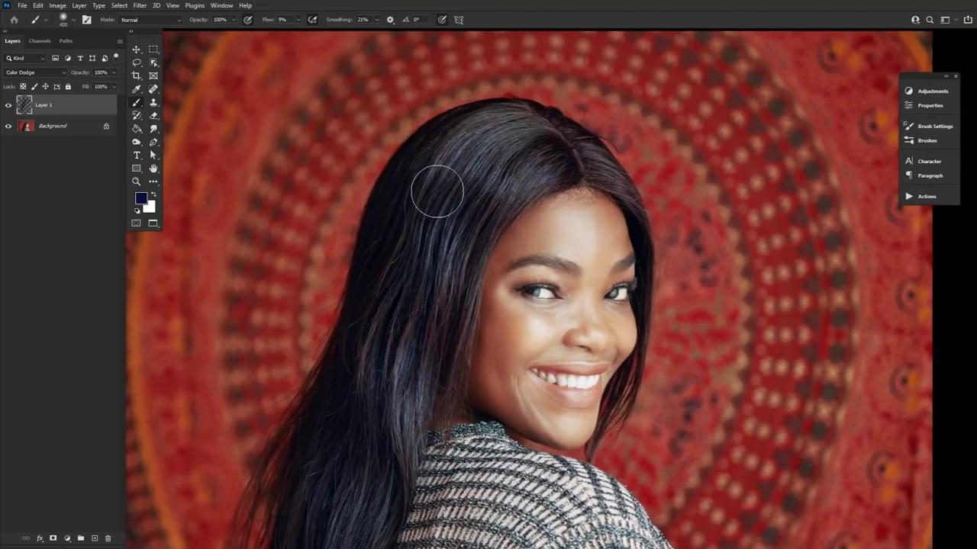
click(10, 106)
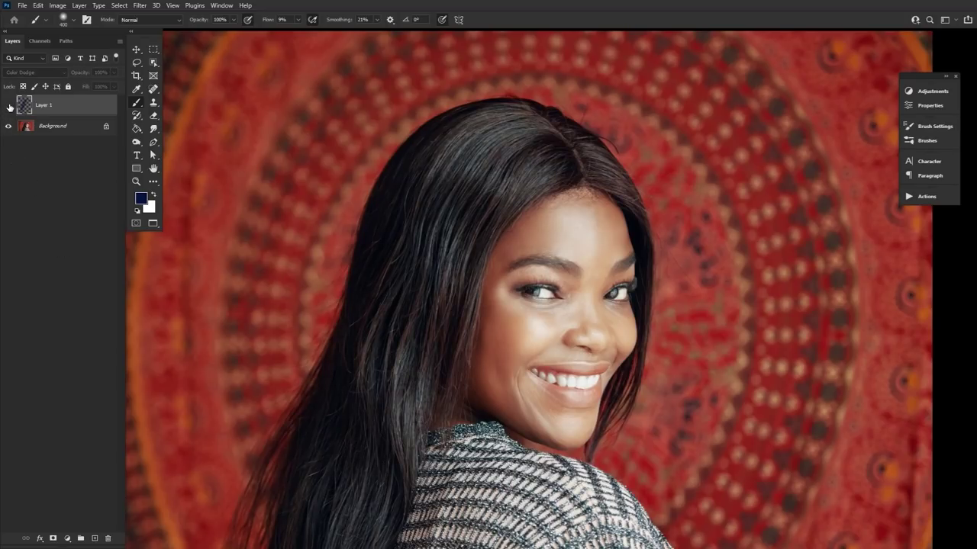
click(9, 106)
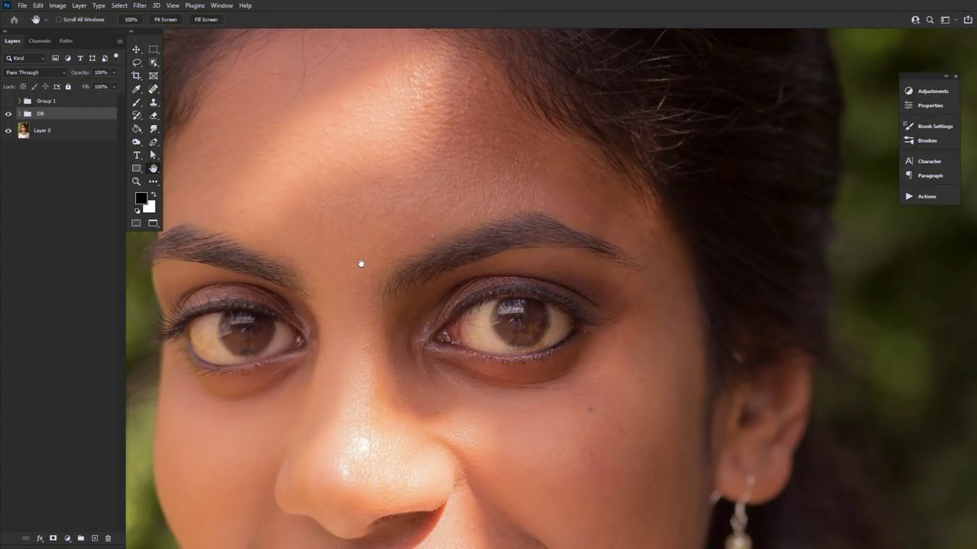
Step: Choose the content-aware Spot Healing Brush sampling all layers and add an empty layer above the DB group
drag(453, 241, 436, 251)
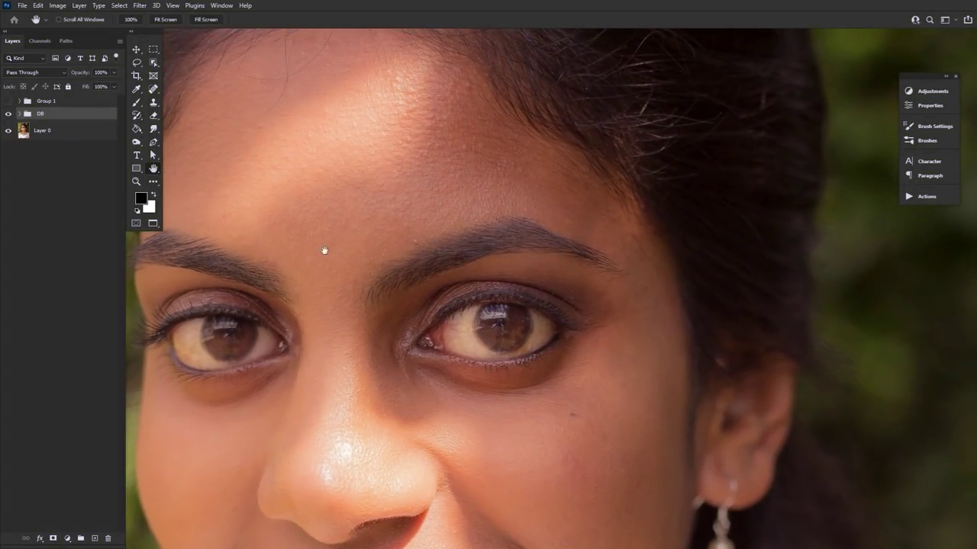
click(154, 90)
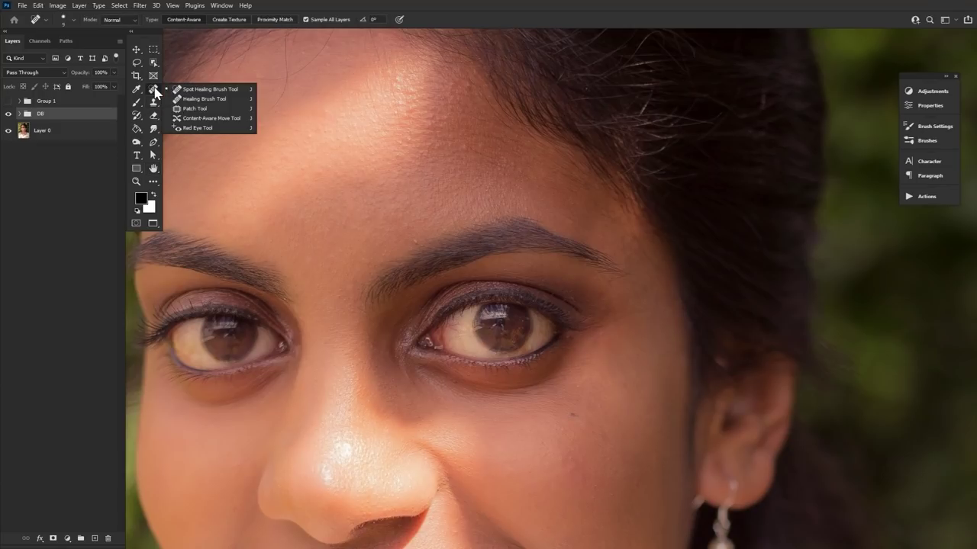
click(154, 104)
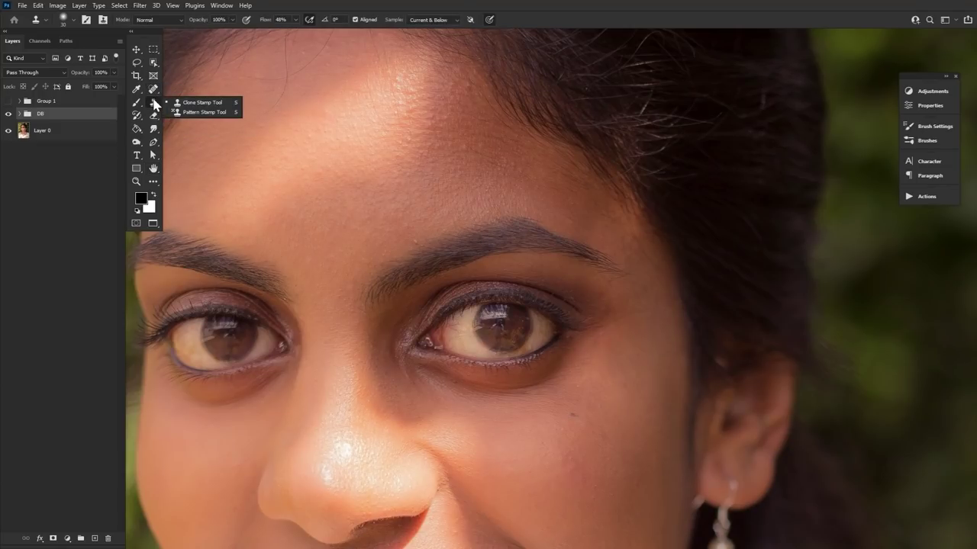
click(153, 90)
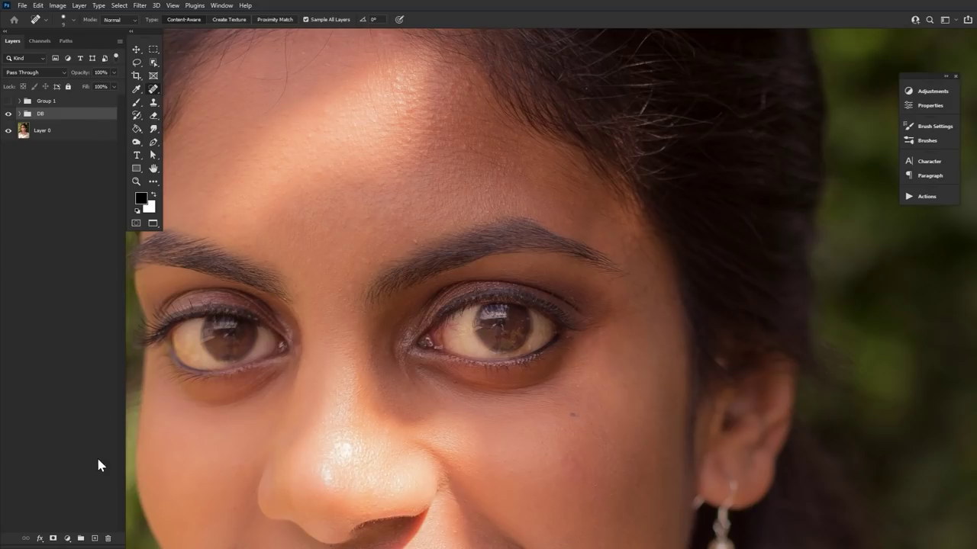
click(93, 538)
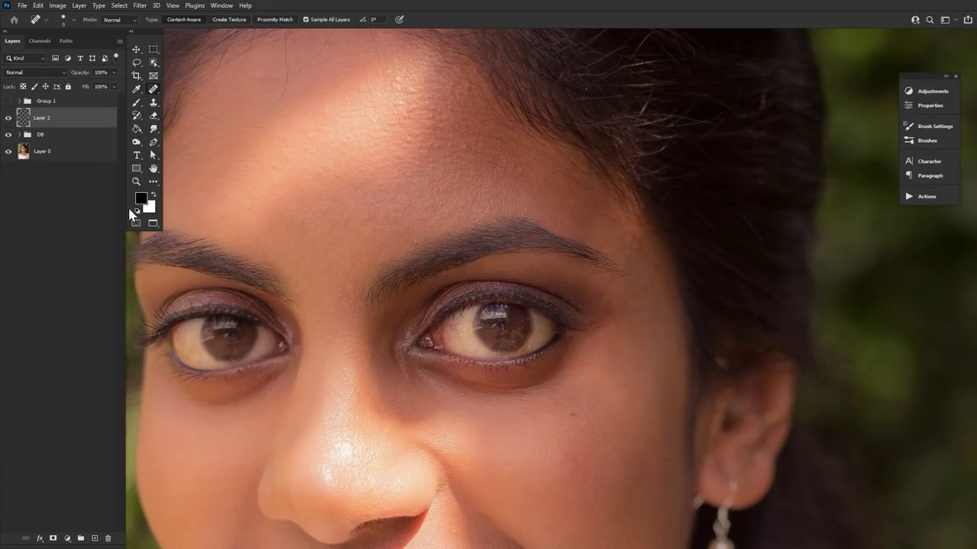
Step: Heal stray hairs at the tail, underside and inner end of the eyebrow nearest the visible ear
click(136, 183)
click(601, 267)
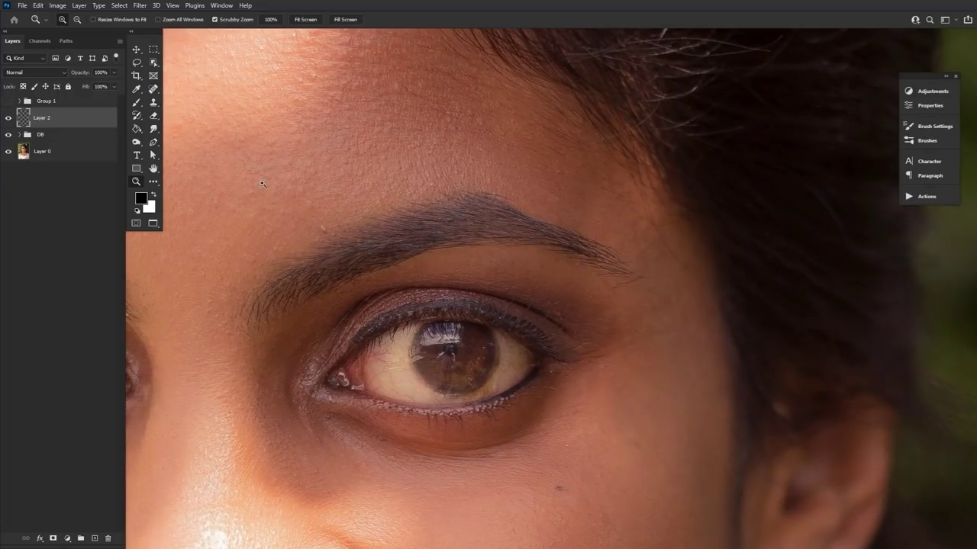
key(j)
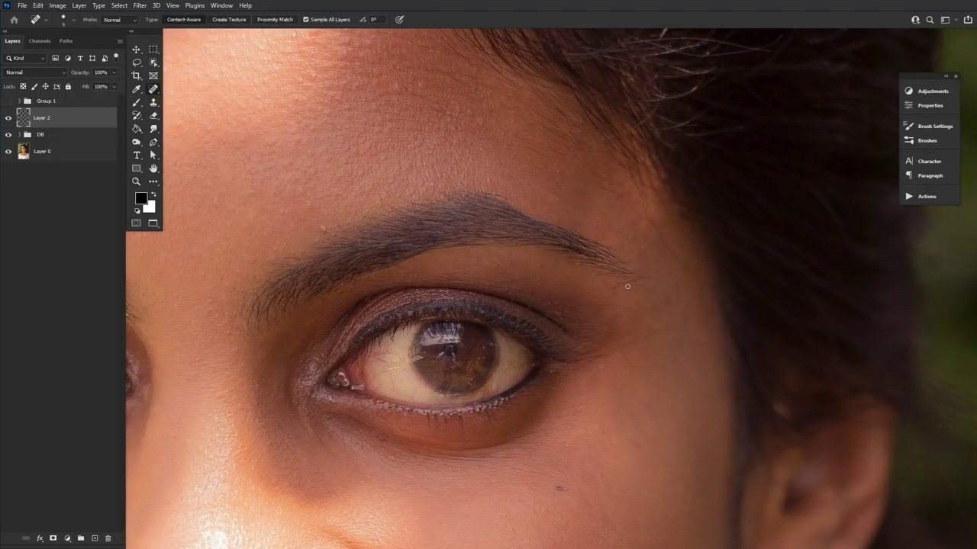
drag(612, 288, 611, 289)
drag(512, 247, 524, 248)
drag(239, 330, 249, 337)
drag(312, 335, 410, 396)
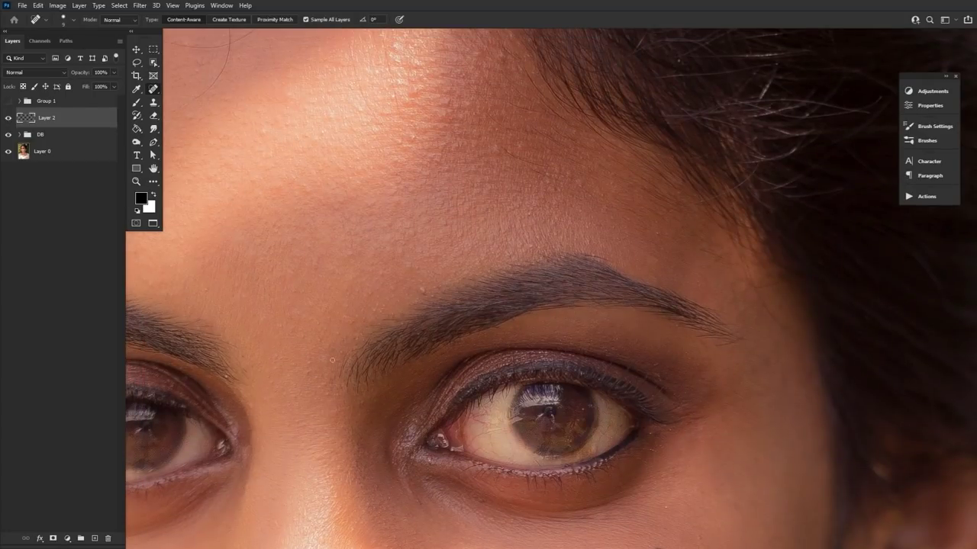
Step: Heal stray hairs around the inner end of the other eyebrow on the new layer
scroll(319, 390, left, 5)
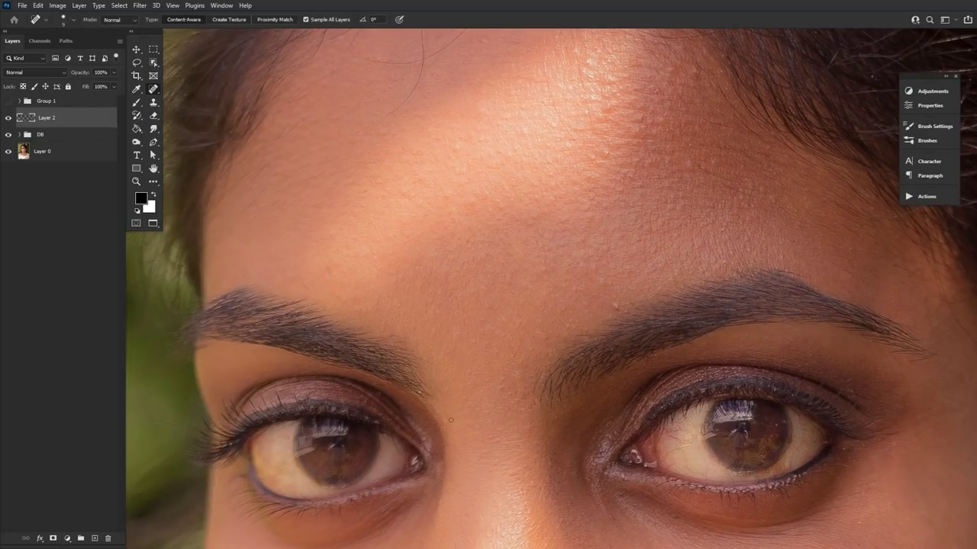
click(435, 365)
scroll(407, 343, left, 3)
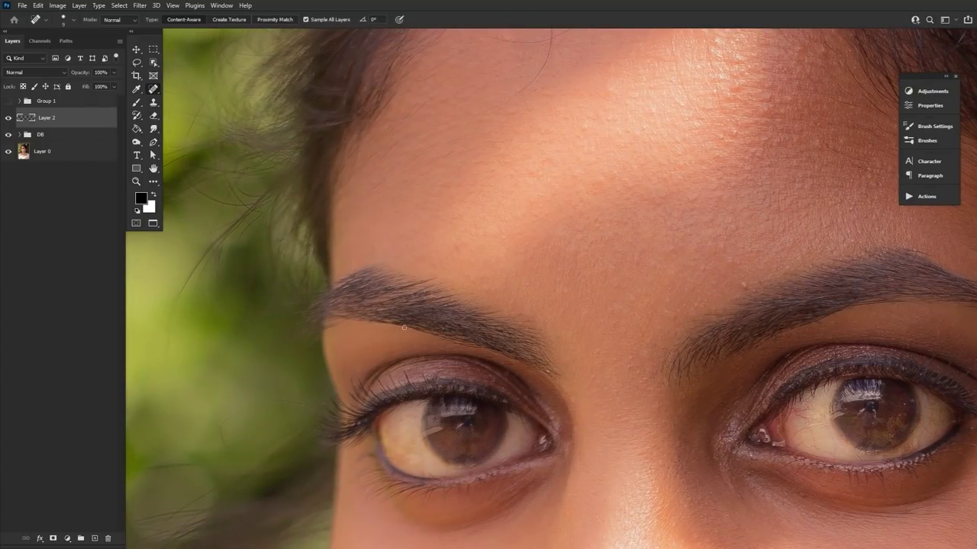
scroll(477, 297, right, 4)
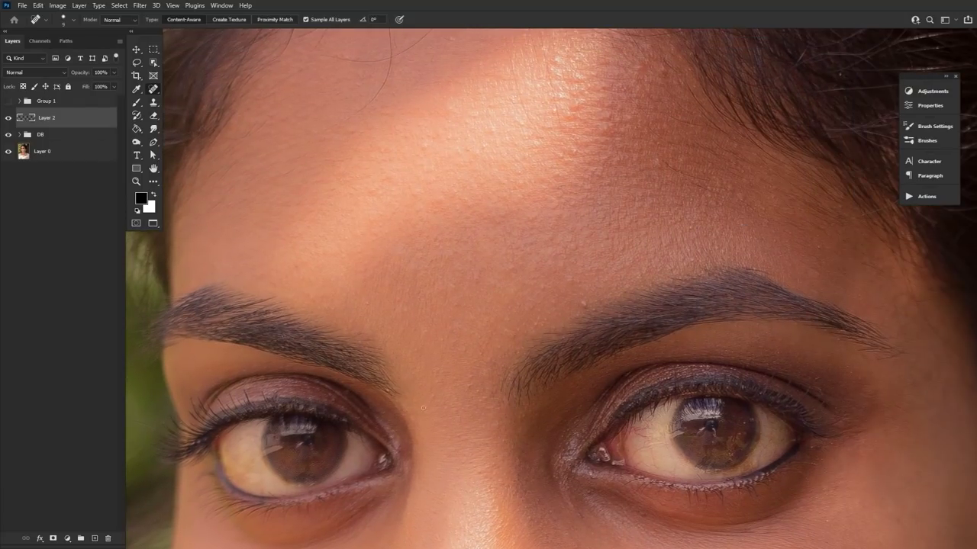
scroll(403, 336, right, 4)
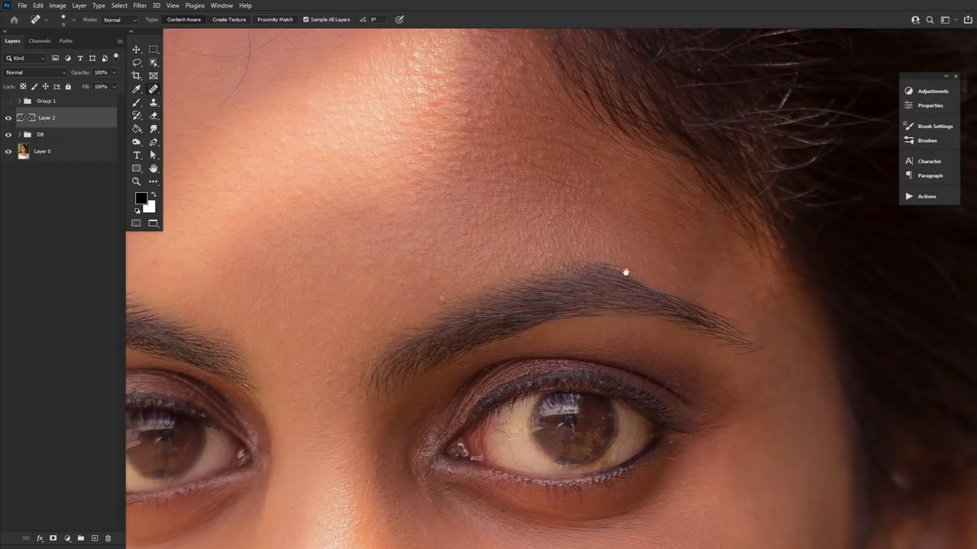
Step: Choose the Clone Stamp sampling current and below, and add an empty layer above the healing layer
scroll(625, 272, right, 4)
scroll(625, 271, up, 2)
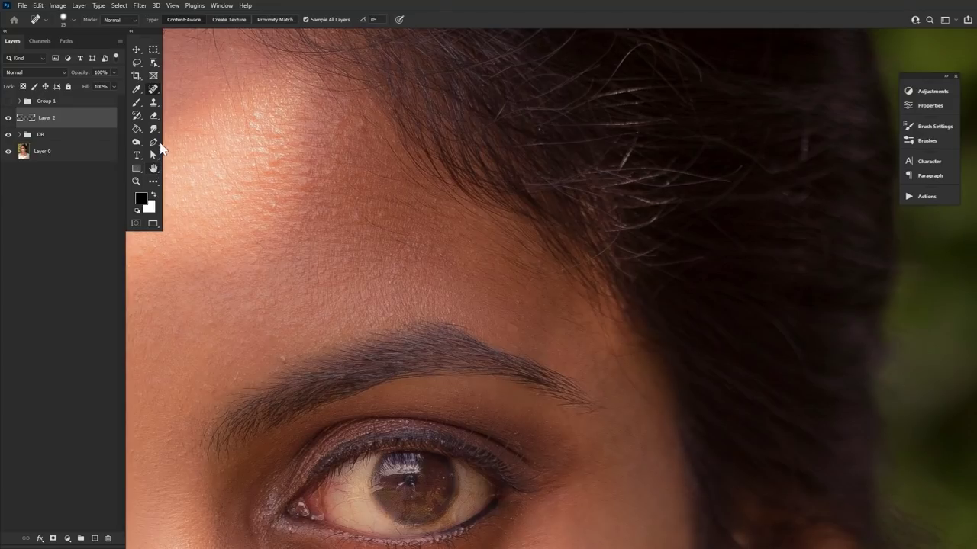
drag(153, 102, 200, 109)
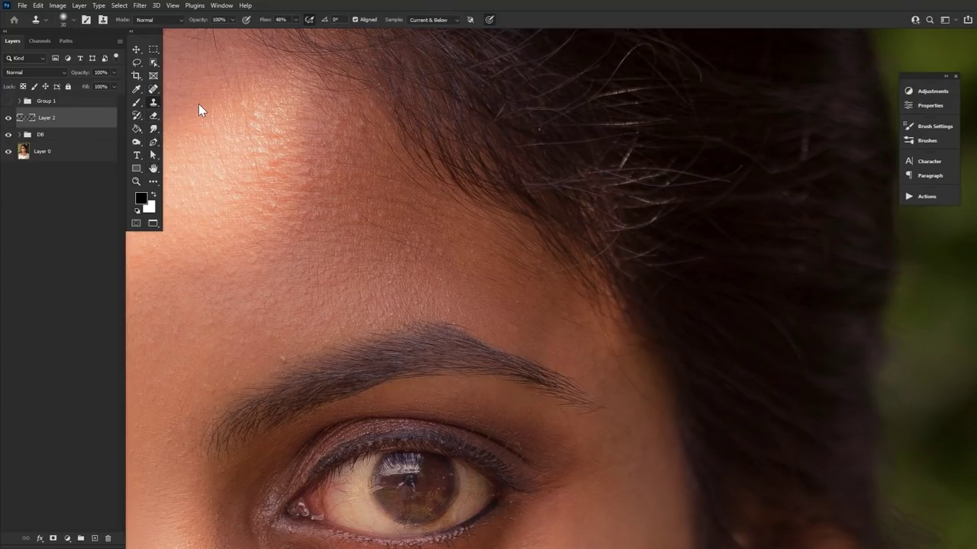
click(95, 539)
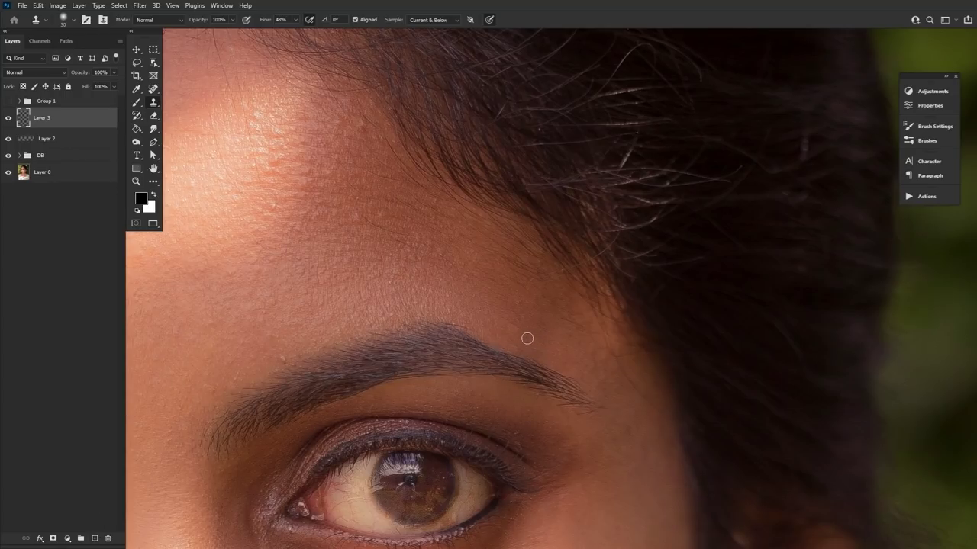
Step: Set the Clone Stamp brush hardness to 39%, keeping the size at 30 px
drag(526, 338, 512, 334)
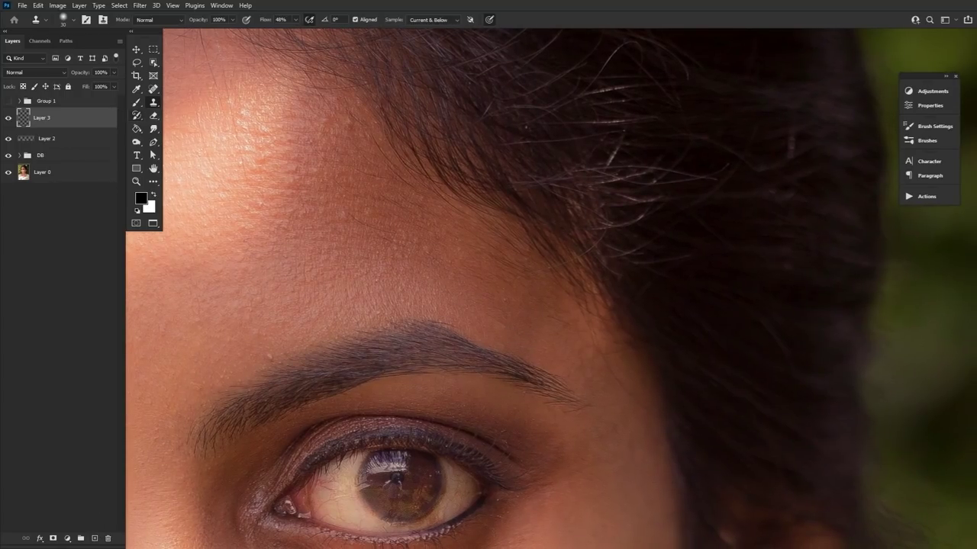
click(65, 19)
click(82, 75)
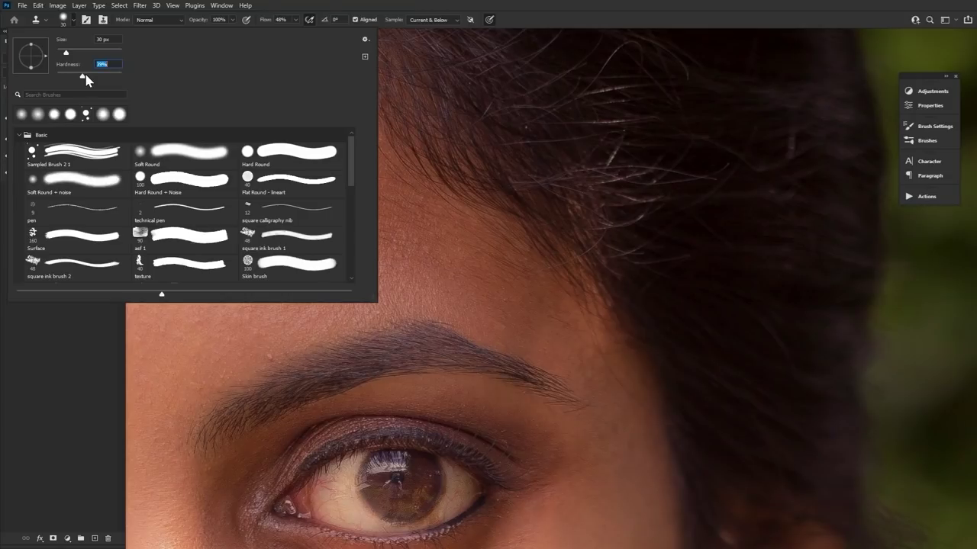
click(72, 19)
click(72, 19)
key(Escape)
Step: Clone skin along the outer edge and tail of the eyebrow nearest the visible ear, using 100% flow
key(r)
drag(599, 262, 443, 399)
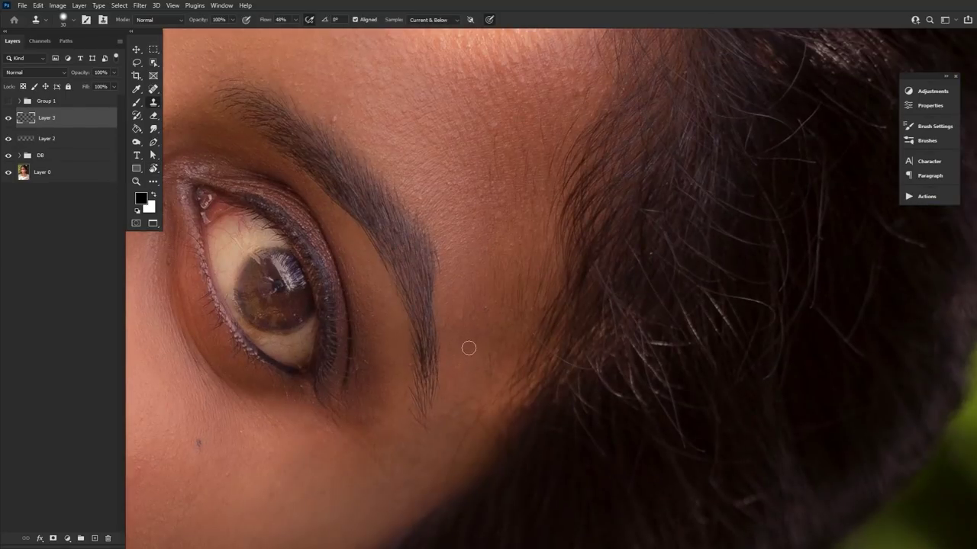
mouse_move(437, 321)
mouse_down()
mouse_move(438, 417)
mouse_move(440, 409)
mouse_up()
key(e)
key(bracketleft)
key(bracketleft)
key(bracketleft)
key(bracketleft)
key(bracketleft)
key(bracketleft)
key(bracketleft)
key(bracketleft)
key(bracketleft)
key(s)
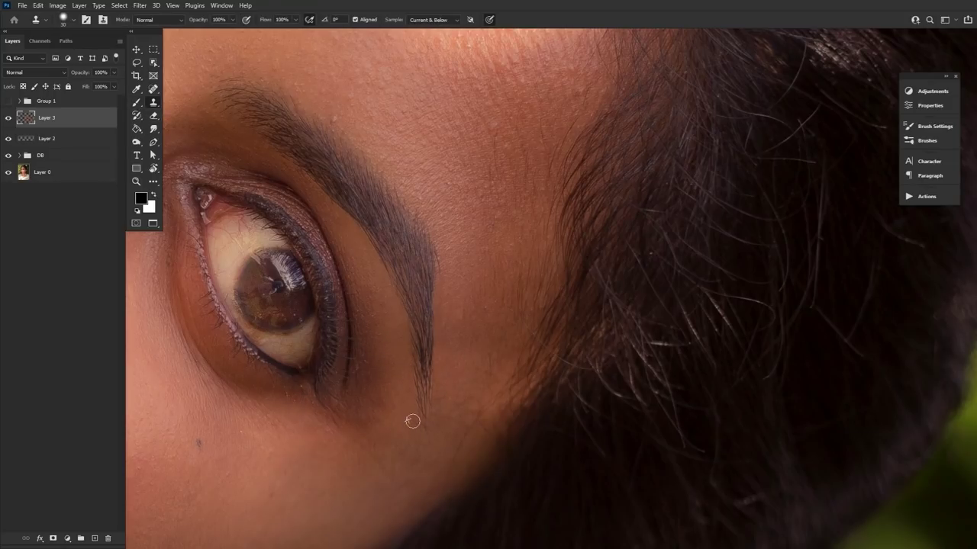
Step: Erase excess cloning along the eyebrow's upper edge and clone more skin beside its tail
key(e)
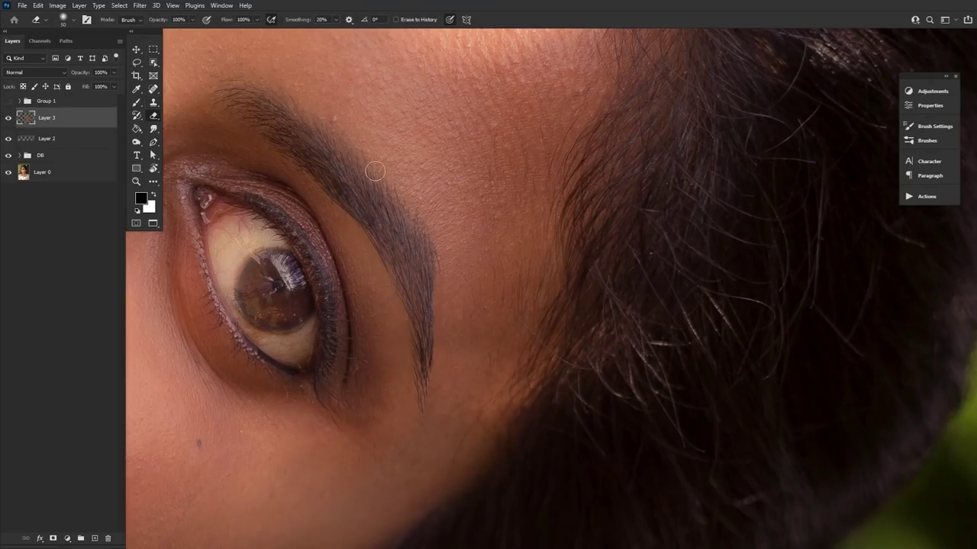
click(154, 100)
scroll(455, 358, up, 3)
click(447, 362)
click(438, 332)
key(Escape)
Step: Toggle the cloning layer's visibility to compare the eyebrows across the whole face
key(z)
drag(399, 351, 320, 359)
drag(379, 426, 398, 360)
click(9, 119)
click(8, 119)
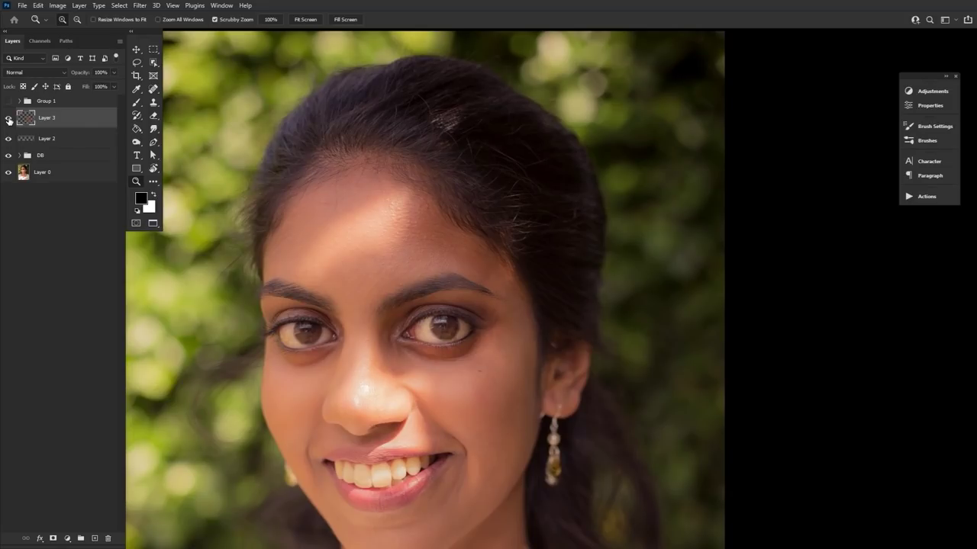
Step: Add an empty layer and choose the Healing Brush in Lighten mode with a sampled source, current and below
click(94, 539)
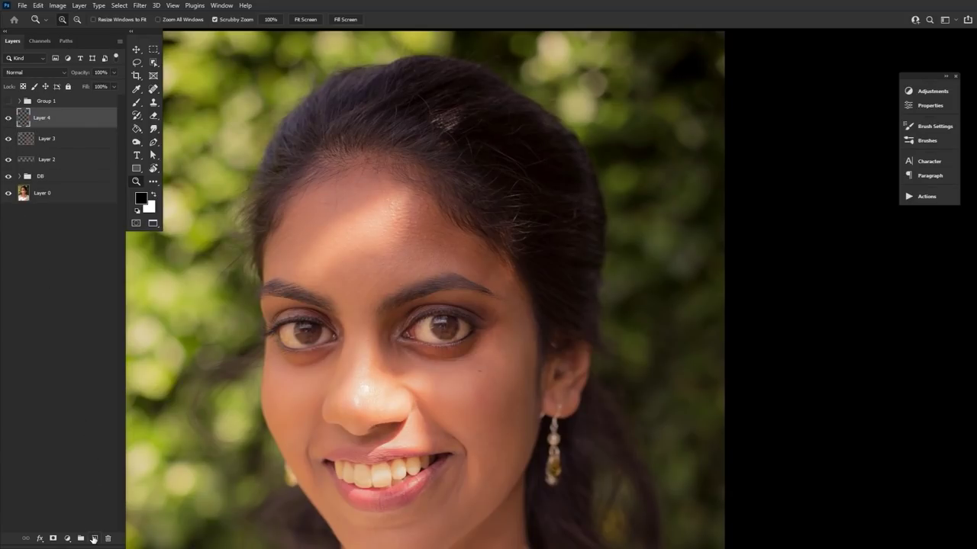
click(153, 88)
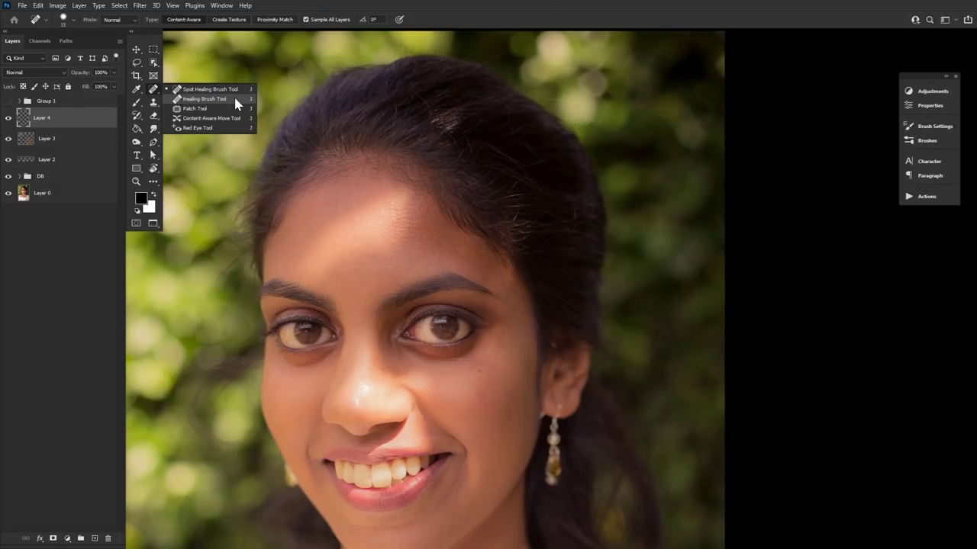
click(204, 99)
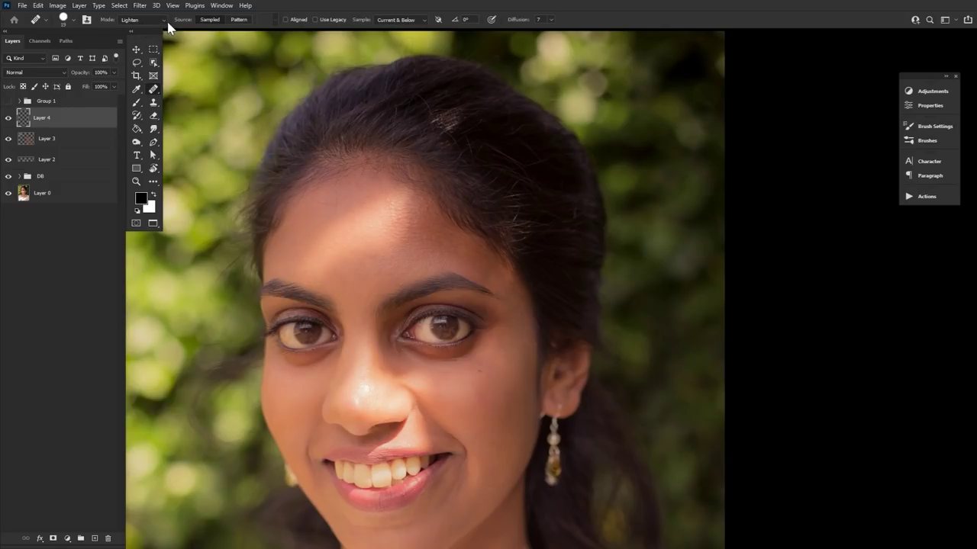
click(551, 20)
Step: Heal the red veins in the inner white of the eye nearest the visible ear on the new layer
click(137, 183)
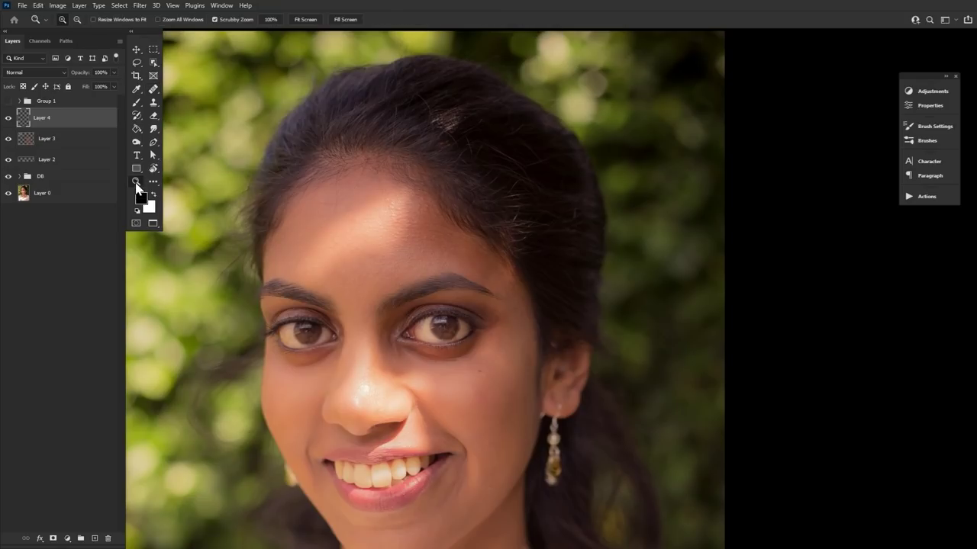
click(485, 362)
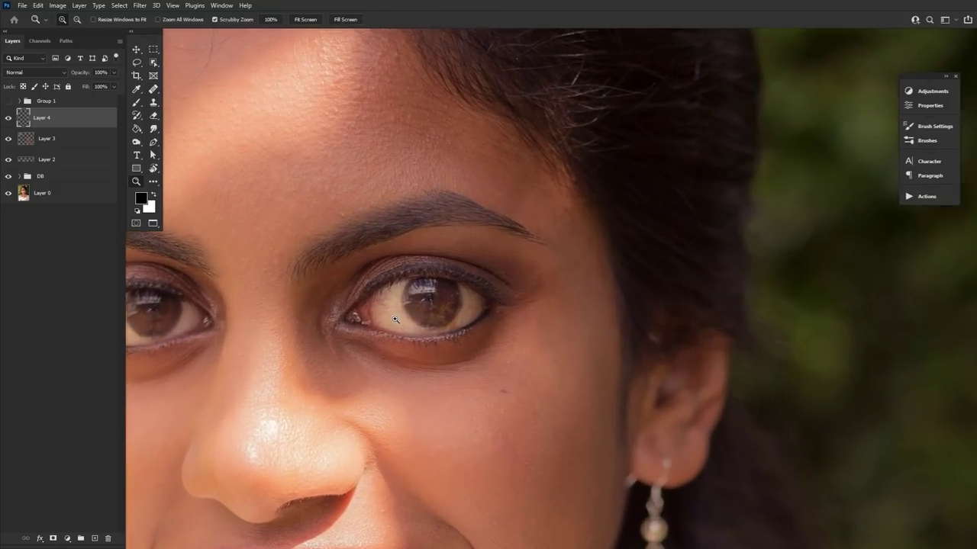
click(395, 320)
click(153, 91)
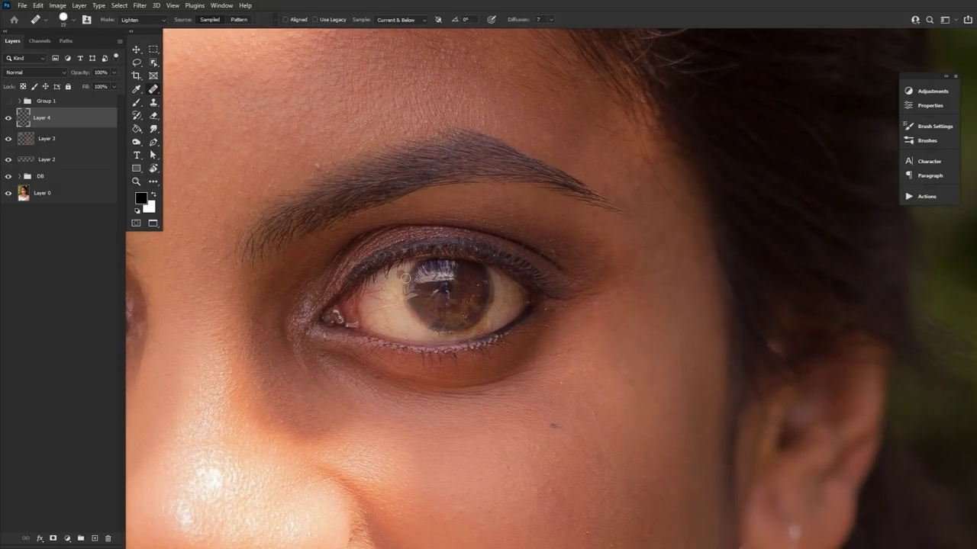
alt+click(398, 288)
click(381, 294)
alt+click(391, 291)
click(376, 300)
key(bracketleft)
key(bracketleft)
Step: Heal the remaining veins in the lower and outer white of the same eye and toggle the layer's visibility to compare
alt+click(391, 291)
click(404, 312)
click(391, 290)
click(398, 319)
alt+click(370, 303)
click(505, 304)
drag(370, 294, 367, 291)
key(e)
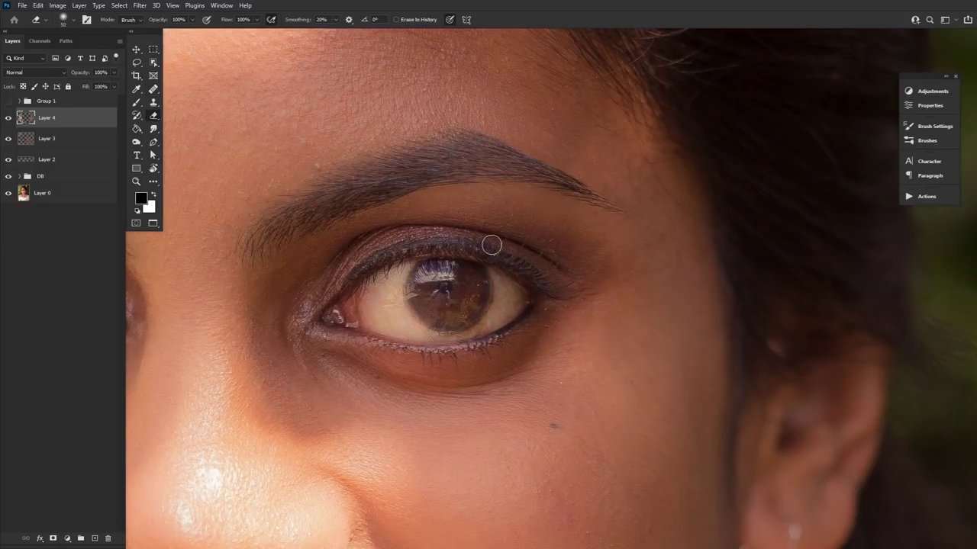
click(6, 119)
click(6, 120)
Step: Heal the veins in the white of the other eye and compare both eyes with the healing layer hidden and shown
drag(365, 350, 734, 352)
click(152, 90)
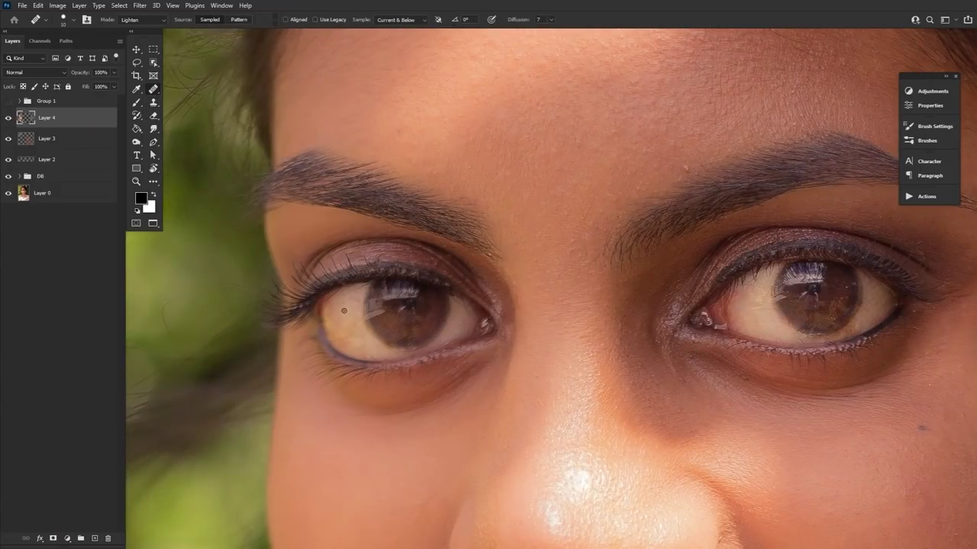
click(340, 306)
click(136, 182)
drag(419, 289, 351, 288)
click(633, 361)
drag(653, 341, 572, 360)
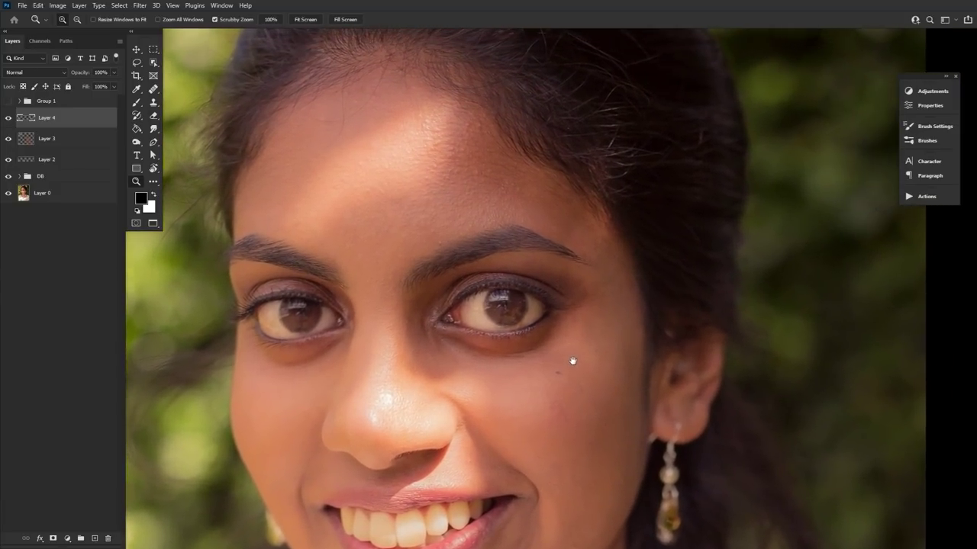
click(7, 118)
click(8, 118)
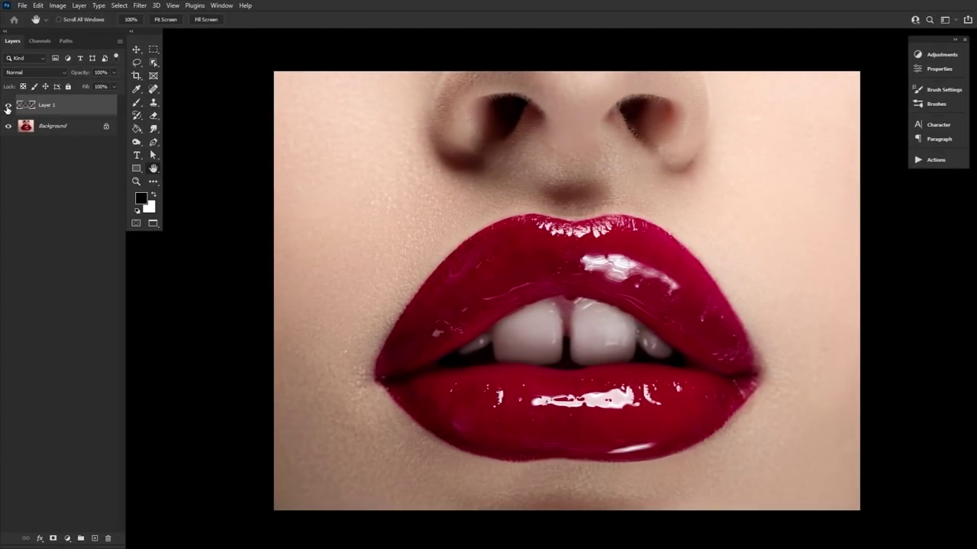
Step: Toggle the retouching layer's visibility in the lips image to compare the lip edges before and after
click(7, 106)
click(8, 106)
click(8, 106)
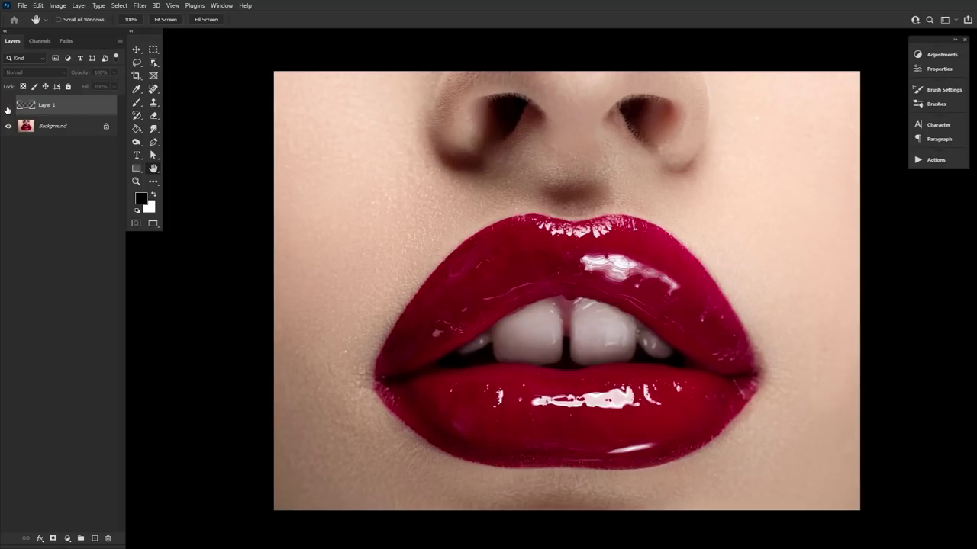
click(7, 106)
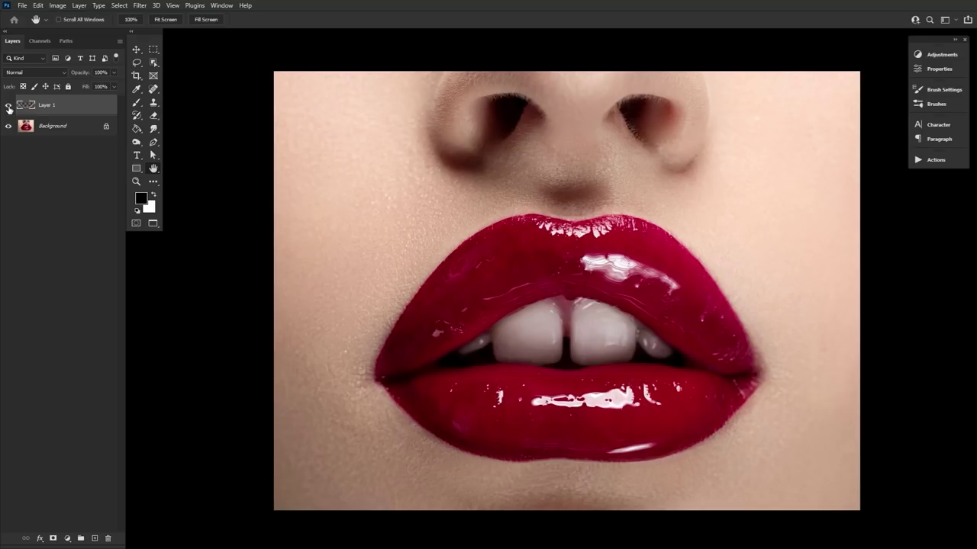
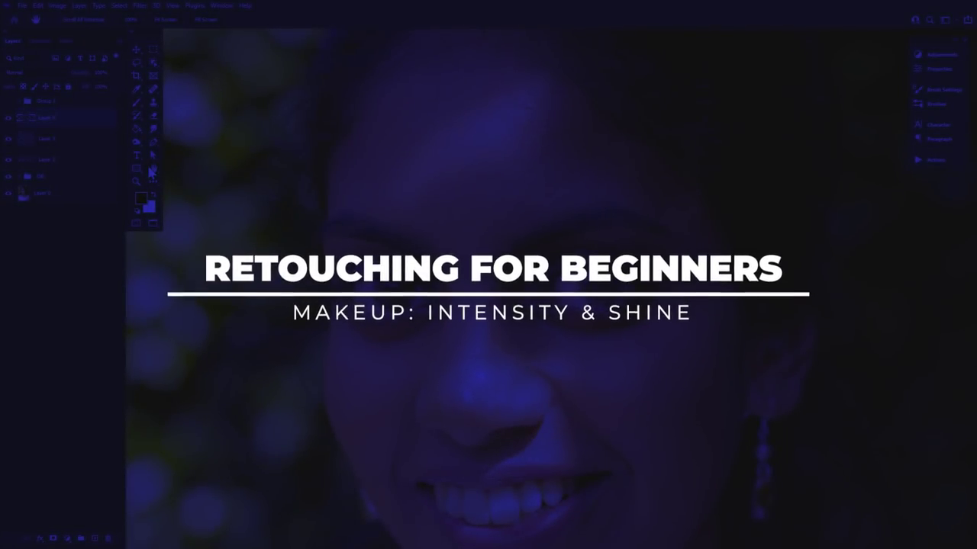
Step: Add a Curves adjustment that darkens the midtones, name it Burn and invert its mask to black
click(927, 58)
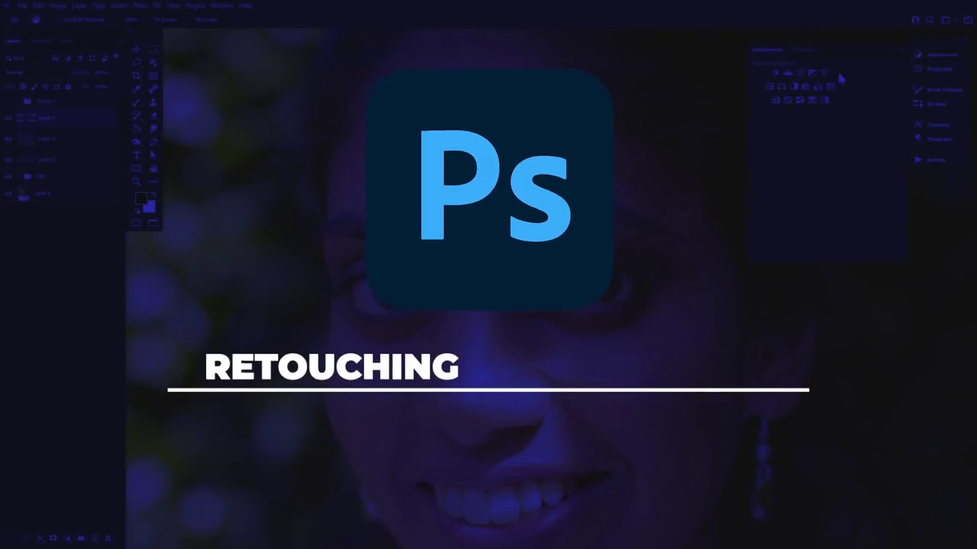
click(802, 74)
drag(842, 158, 842, 170)
double_click(67, 119)
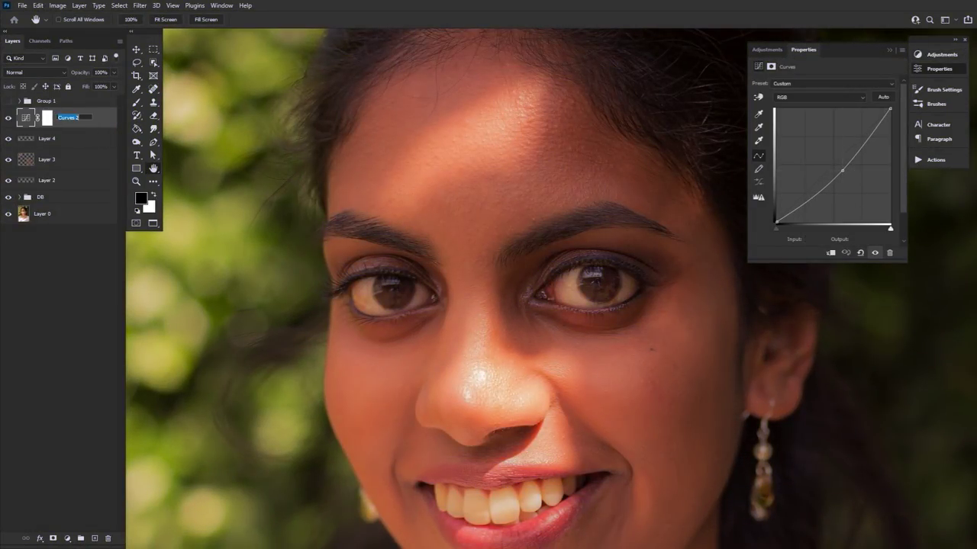
text(Bu)
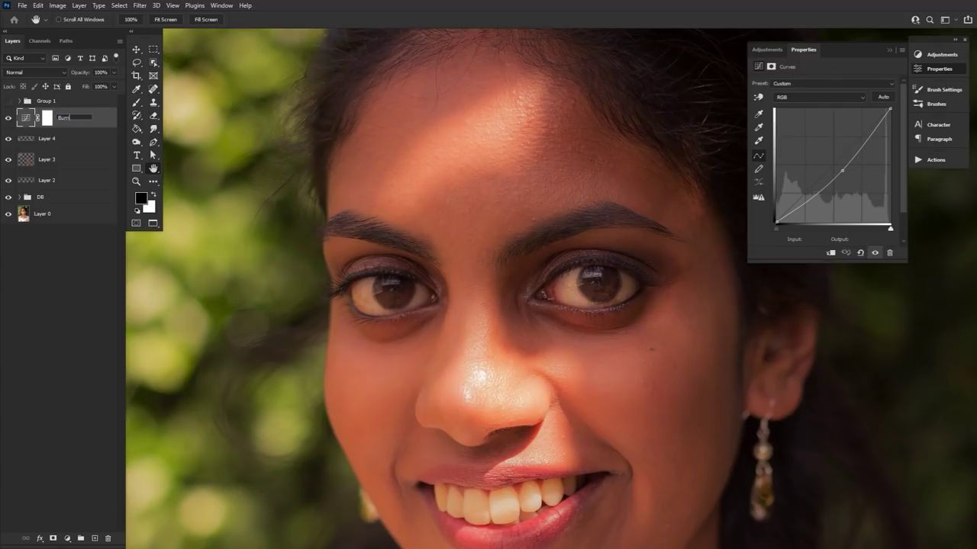
text(rn)
click(46, 119)
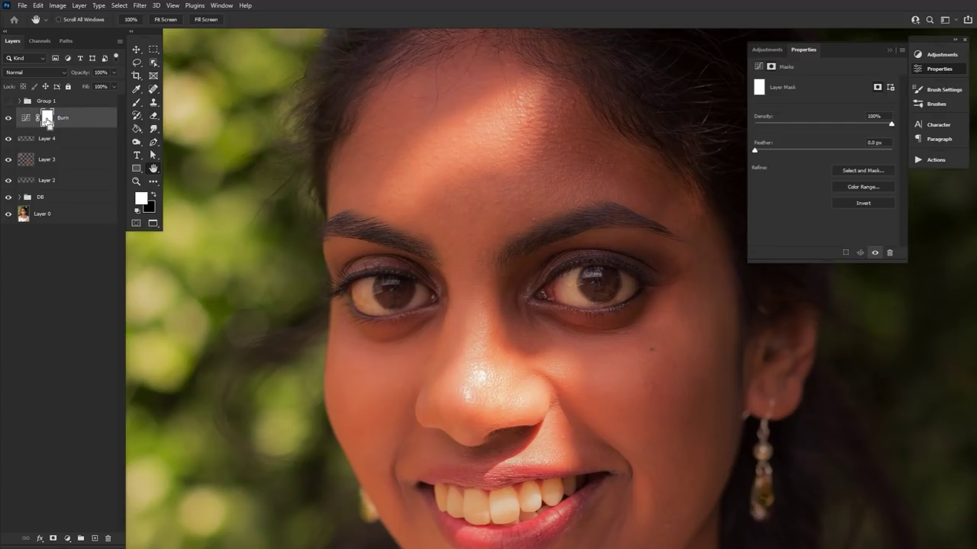
key(ctrl+i)
Step: Add a Curves adjustment that brightens the midtones, name it Dodge and invert its mask to black
click(920, 54)
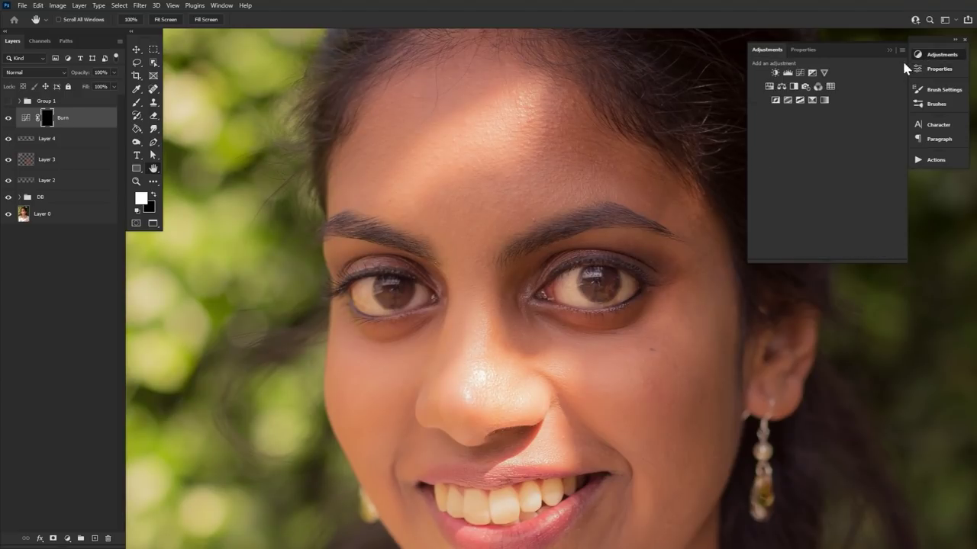
click(799, 72)
drag(831, 168, 825, 160)
double_click(72, 118)
text(Dodge)
key(Return)
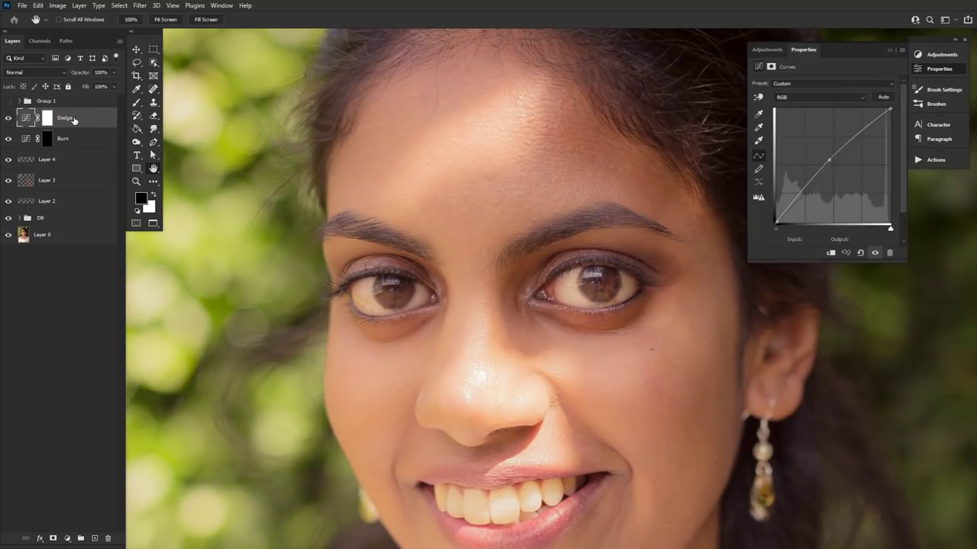
click(46, 119)
key(ctrl+i)
Step: Group the Dodge and Burn layers and name the group DB
shift+click(86, 139)
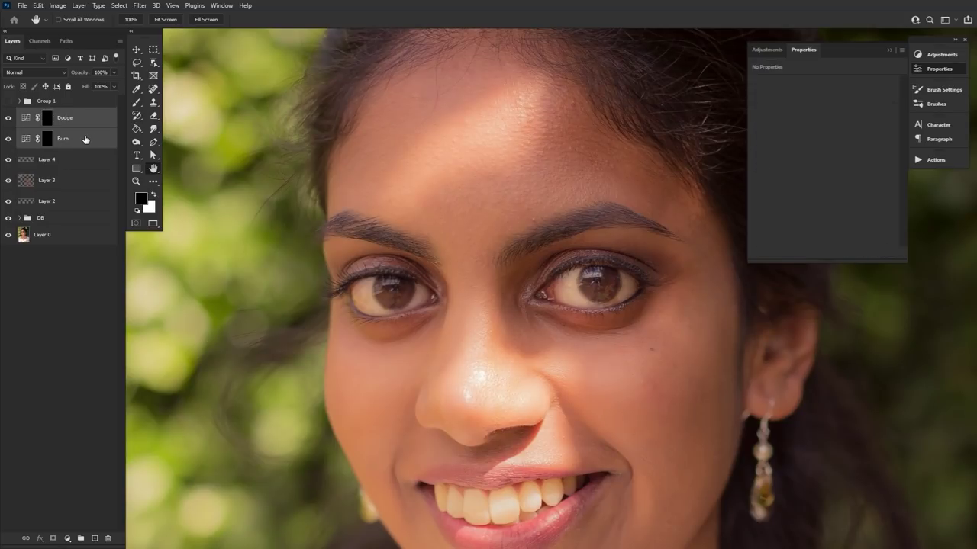
key(ctrl+g)
double_click(46, 113)
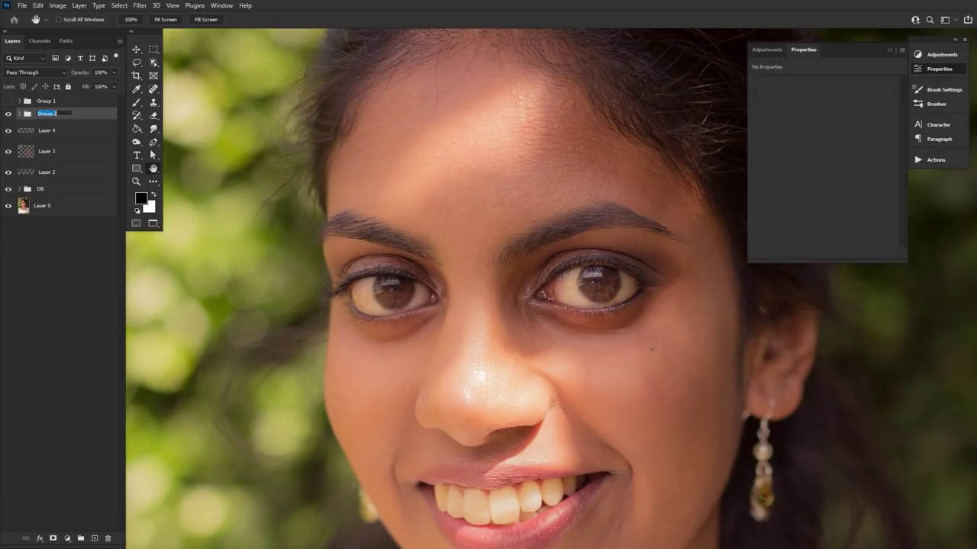
text(DB)
key(Return)
Step: Target the Dodge mask and prepare a white Soft Round brush with 0% hardness and 5% flow
click(20, 115)
click(55, 131)
key(x)
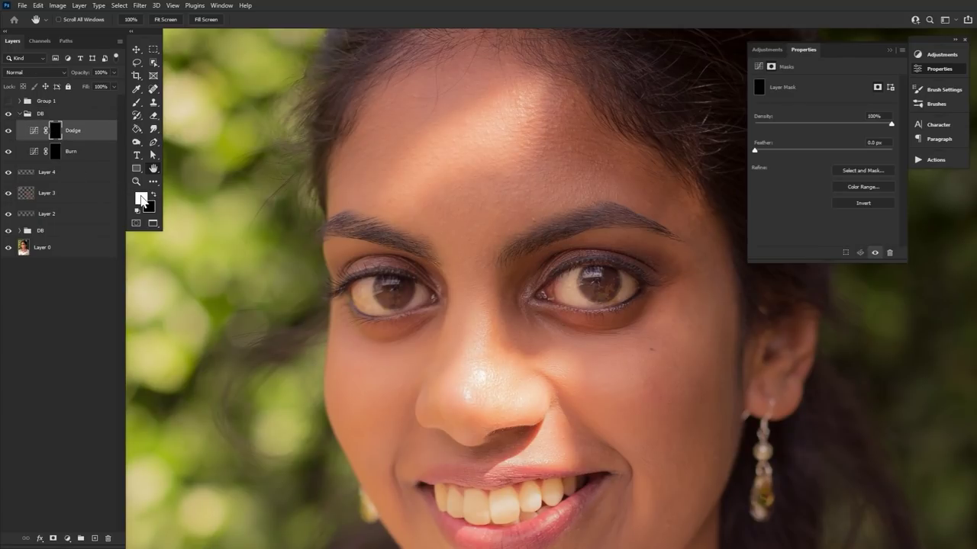
click(138, 103)
click(74, 21)
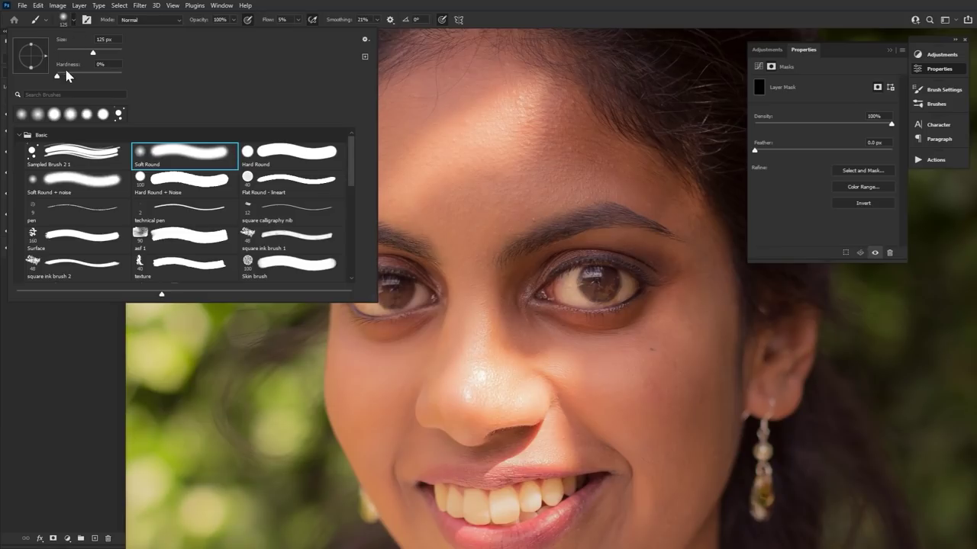
double_click(280, 19)
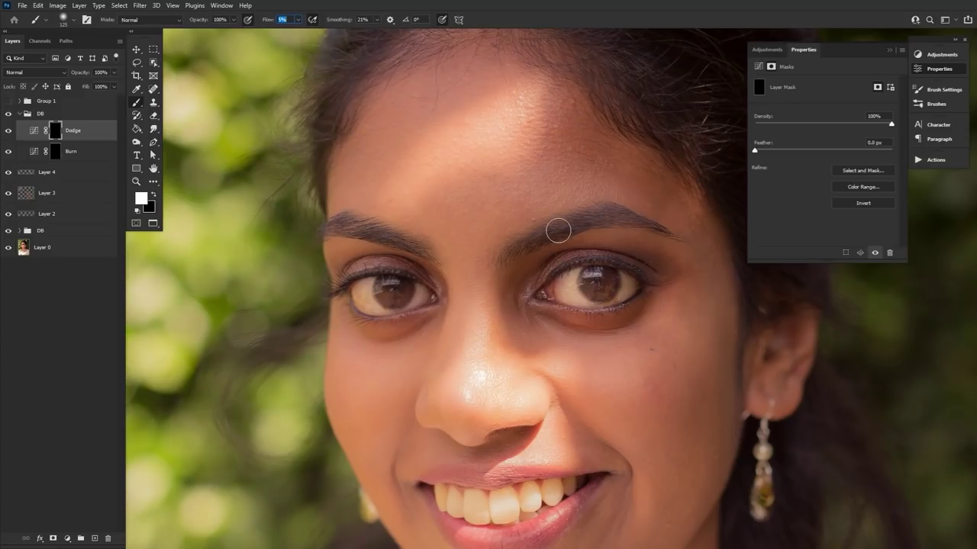
Step: Darken the eyebrows on the Burn mask with a 30 px soft white brush
click(53, 153)
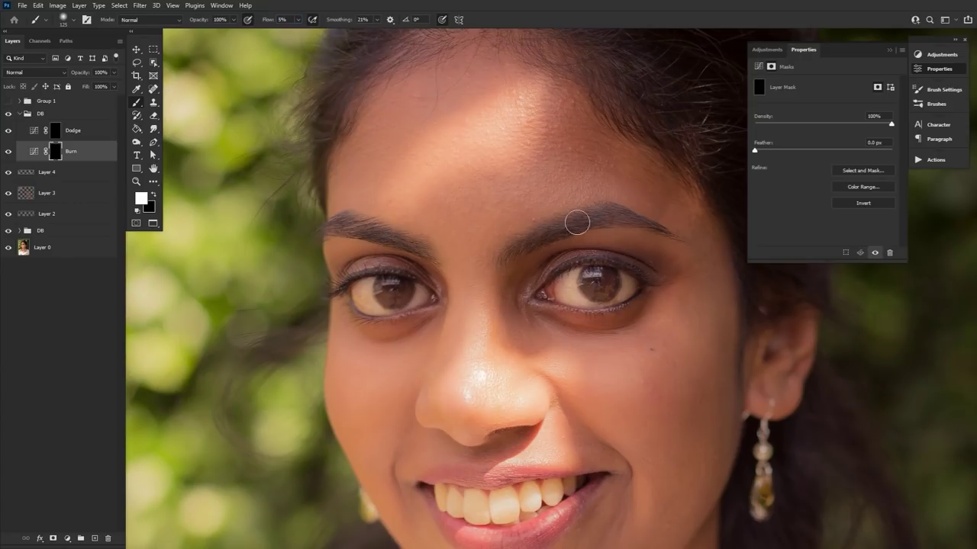
key(bracketleft)
key(bracketleft)
key(r)
drag(522, 250, 489, 371)
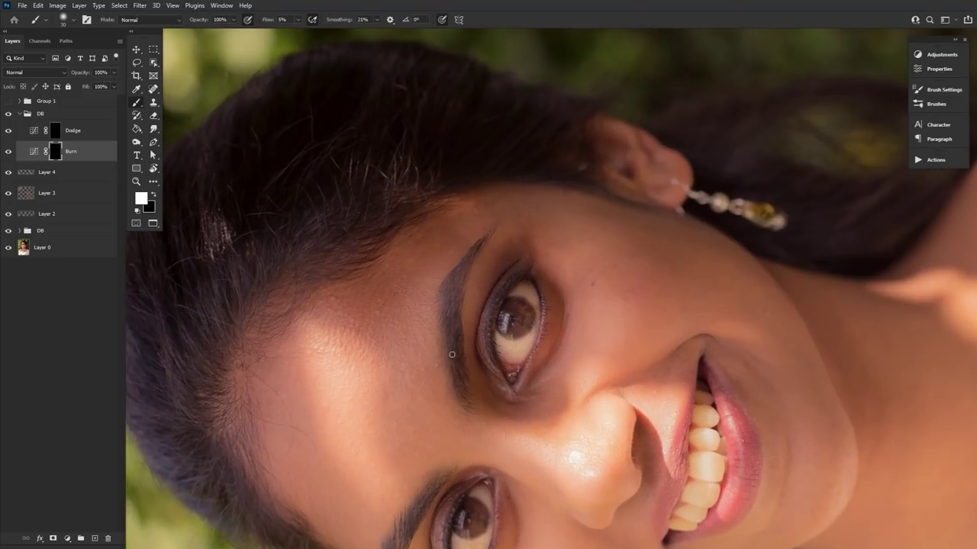
drag(409, 533, 460, 364)
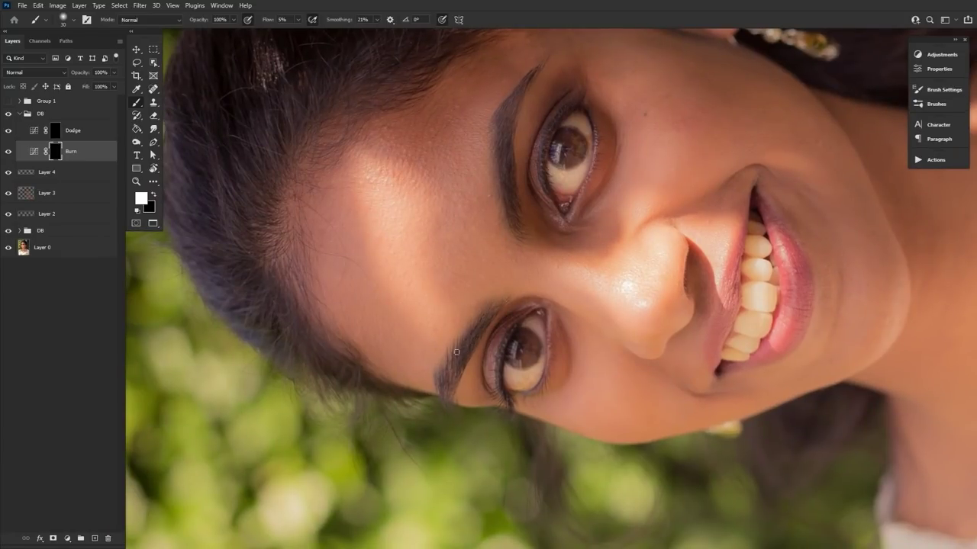
scroll(429, 399, up, 3)
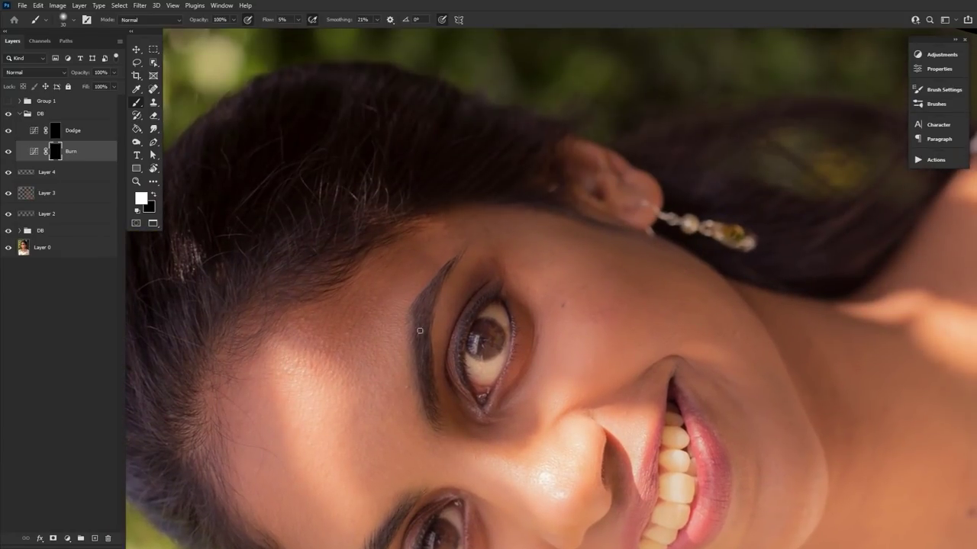
Step: Paint fine strokes over both eyebrows on the Burn mask using the Sampled Brush 2 1 tip, and check the layer's effect
click(65, 19)
click(106, 152)
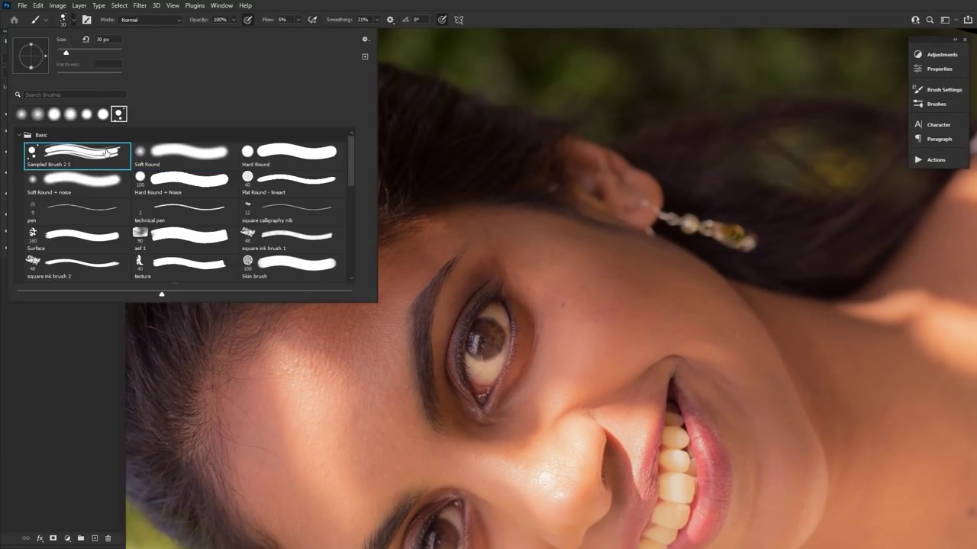
drag(439, 284, 429, 311)
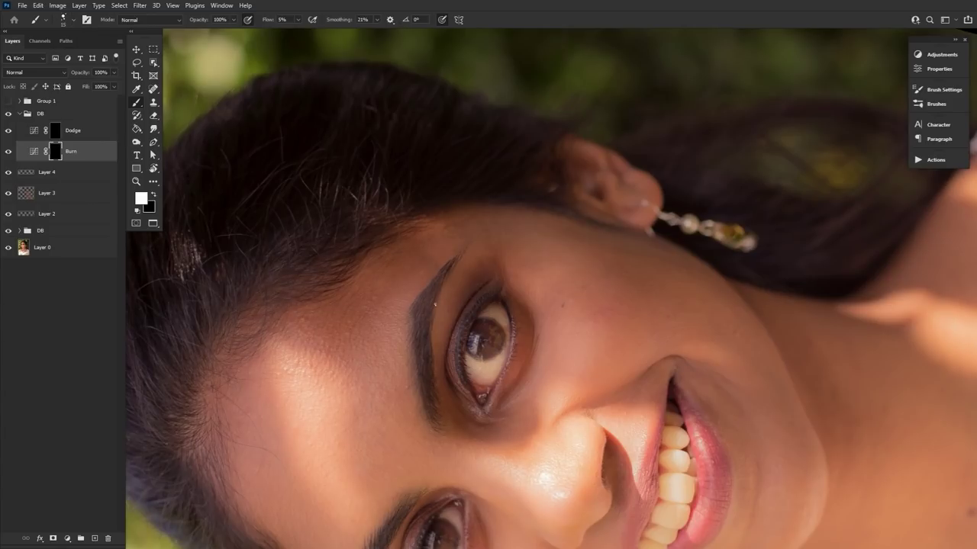
drag(421, 451, 500, 266)
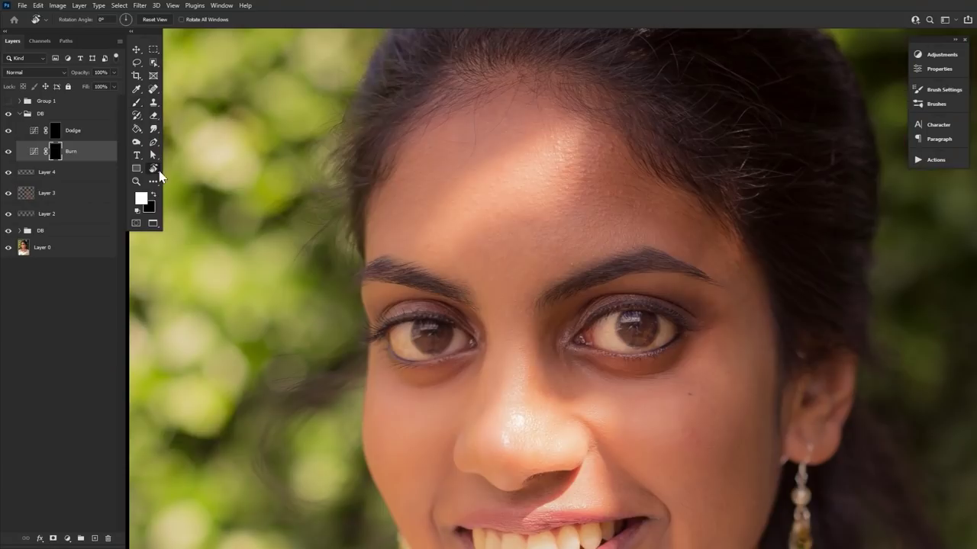
drag(480, 233, 300, 310)
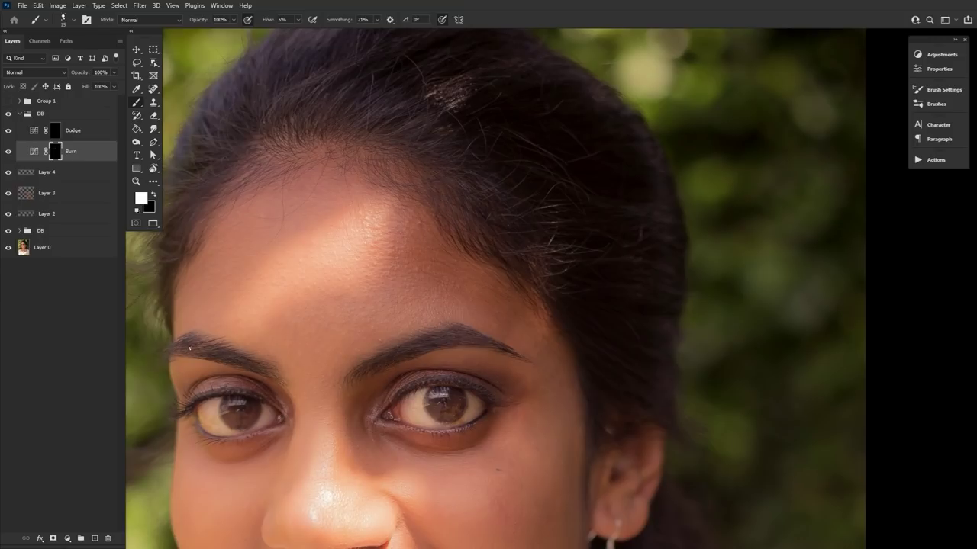
click(9, 151)
click(8, 152)
Step: Target the Dodge mask and return to the Soft Round brush for work around the eyebrows
click(56, 131)
click(67, 19)
click(178, 159)
key(Return)
key(r)
mouse_move(519, 358)
mouse_down()
mouse_move(541, 353)
mouse_move(564, 267)
mouse_up()
Step: Brighten the skin around the eyebrows on the Dodge mask, varying the soft brush size to fit each area
key(bracketright)
key(bracketright)
key(bracketright)
key(bracketright)
key(bracketright)
key(bracketright)
key(bracketright)
key(bracketright)
key(bracketright)
key(bracketright)
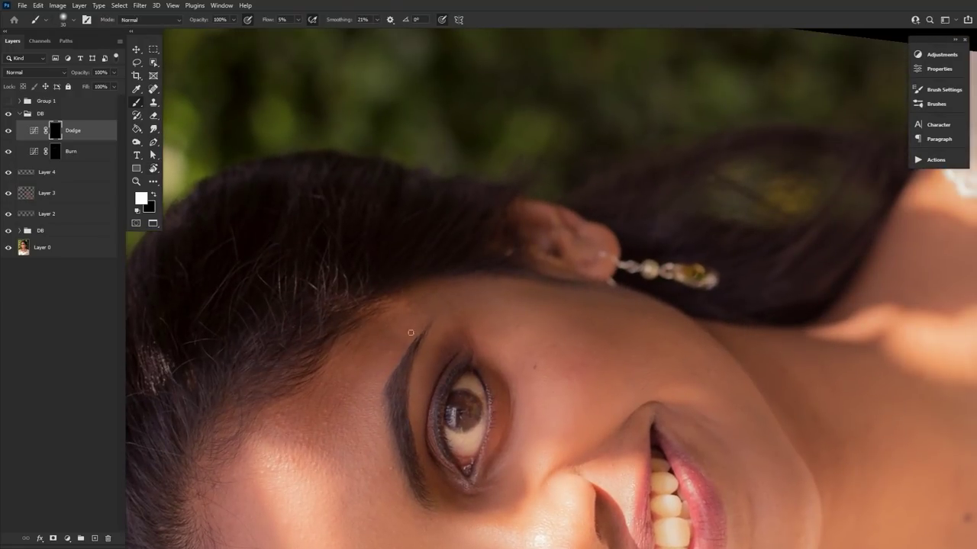
key(bracketleft)
key(bracketleft)
key(bracketright)
key(bracketright)
key(bracketright)
key(bracketright)
key(bracketright)
key(bracketright)
key(bracketright)
key(bracketright)
key(bracketright)
key(bracketright)
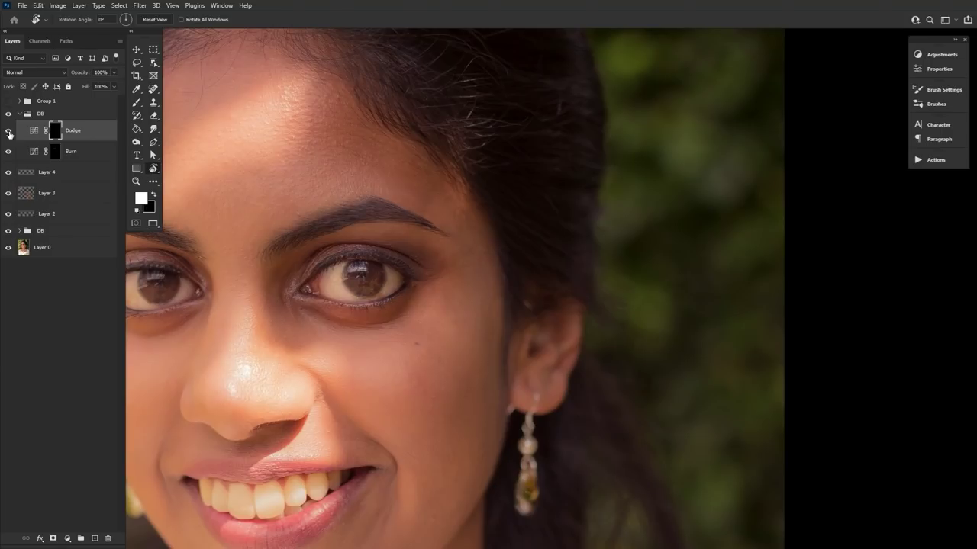
Step: Lower the Dodge layer's opacity to 60%
drag(80, 73, 72, 72)
key(z)
alt+click(333, 297)
drag(334, 298, 342, 297)
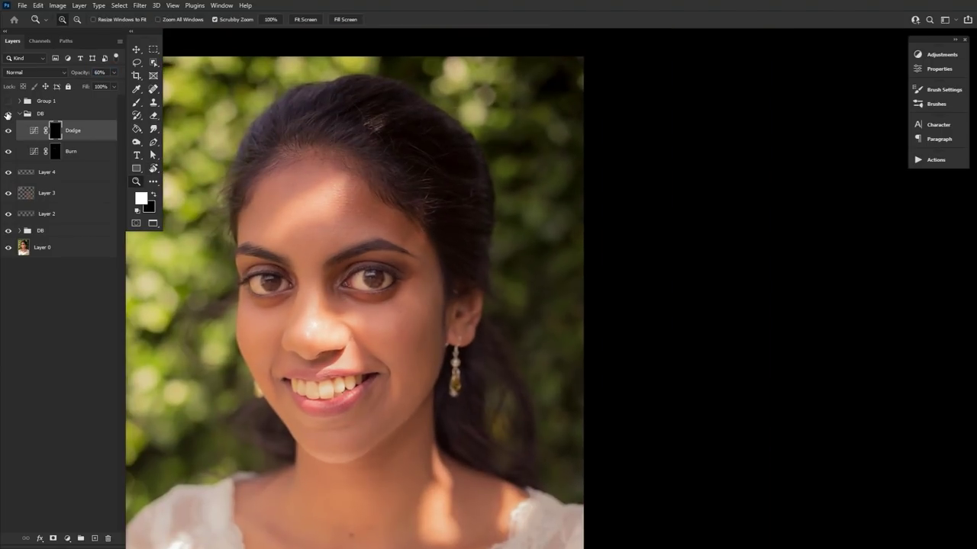
Step: Touch up the face on the Burn mask and refine the eyebrow edges on the Dodge mask with a 25 px brush
click(59, 156)
key(b)
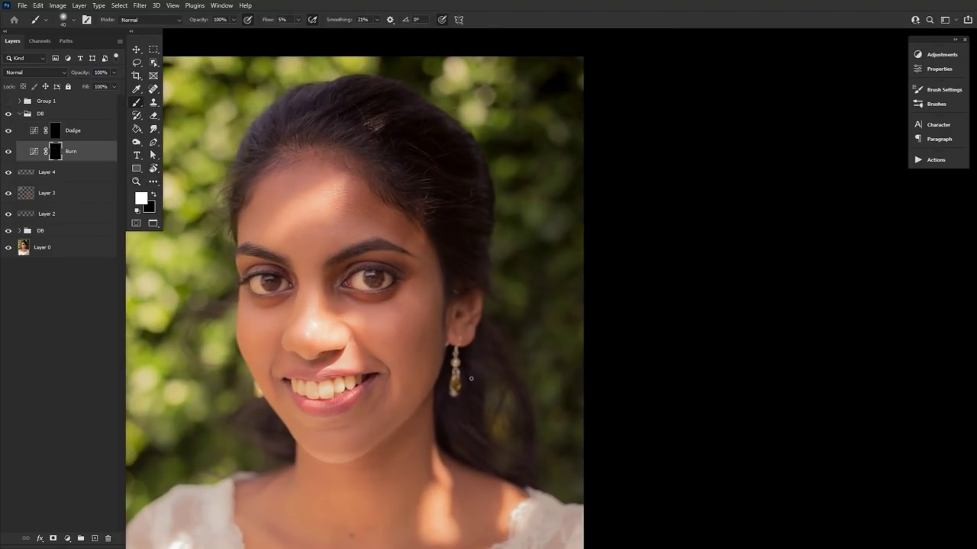
click(55, 131)
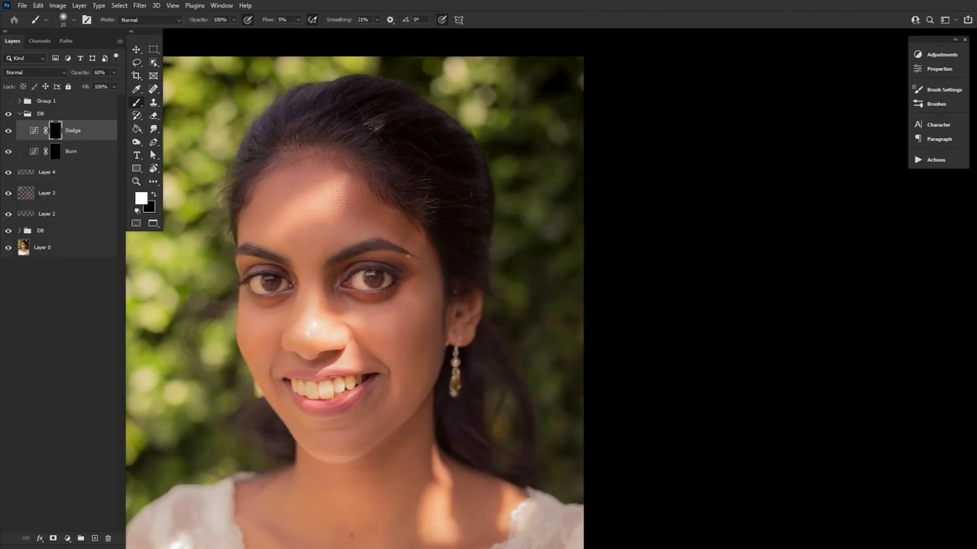
key(z)
click(257, 277)
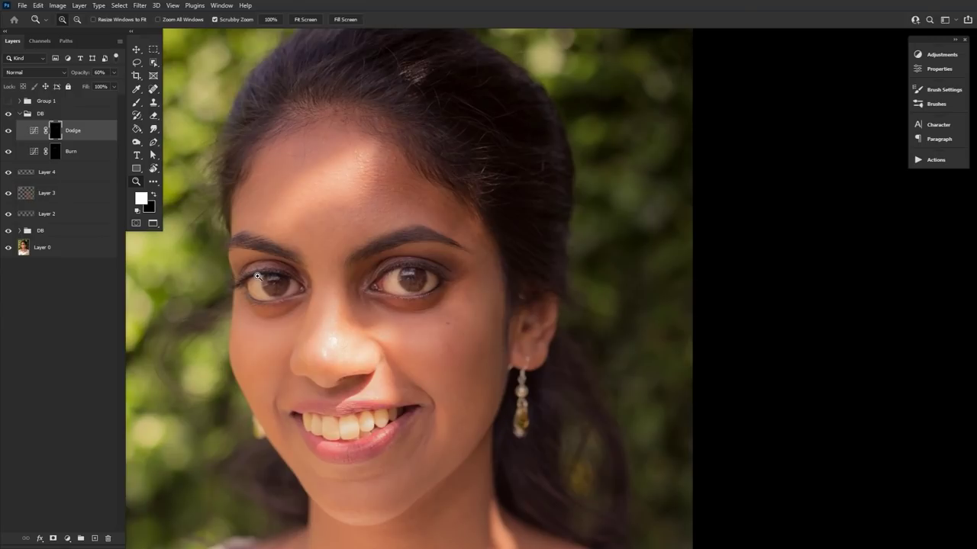
click(257, 276)
drag(305, 290, 392, 293)
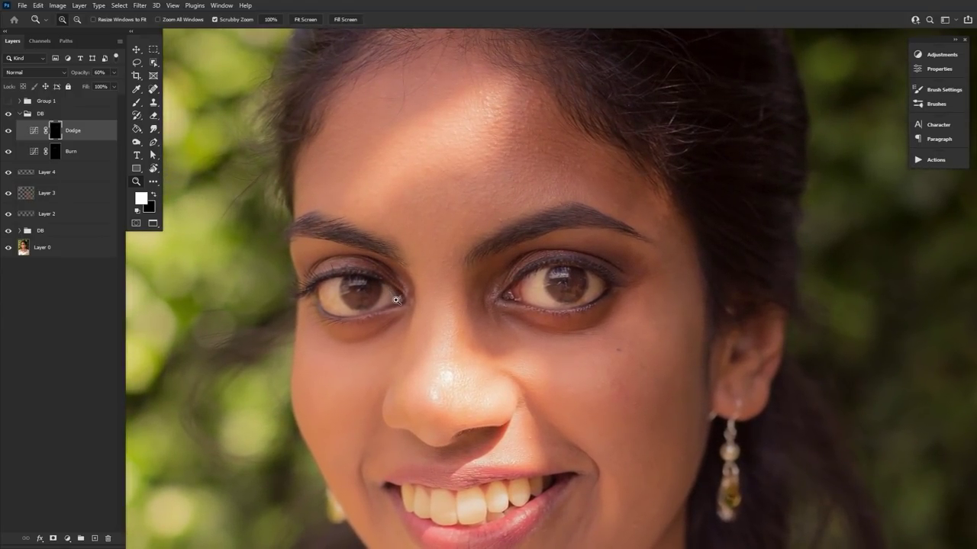
Step: Brighten the lower lip on the Dodge mask with a 70 px Soft Round brush
click(151, 167)
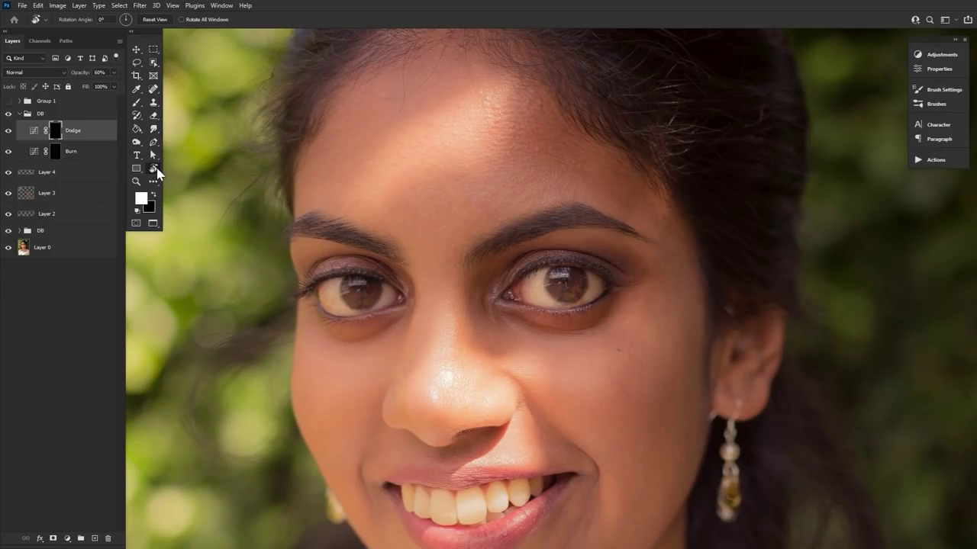
drag(480, 349, 396, 143)
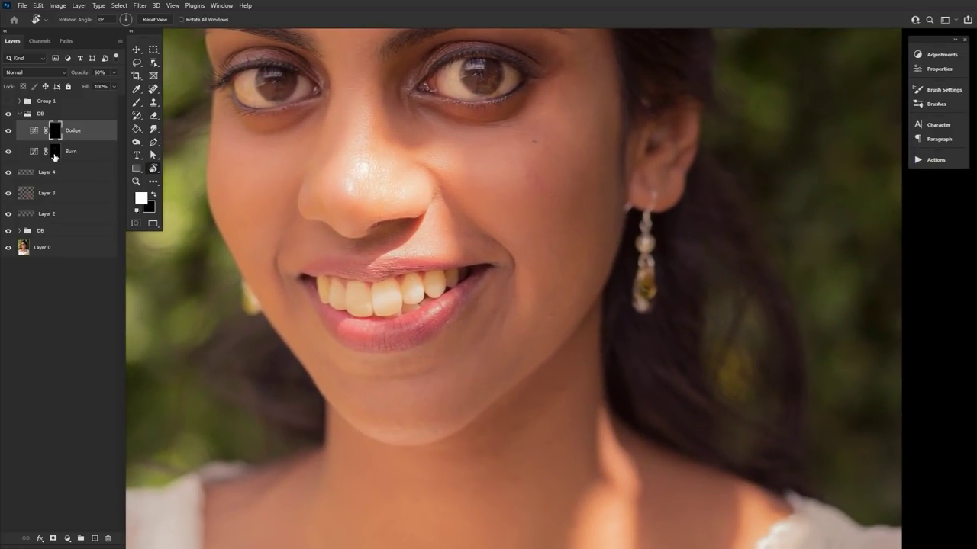
click(136, 101)
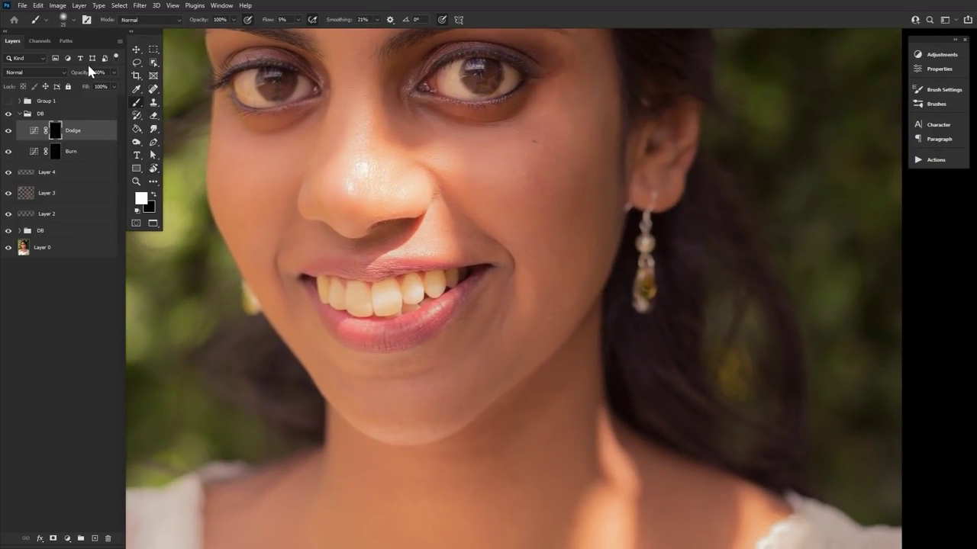
click(64, 19)
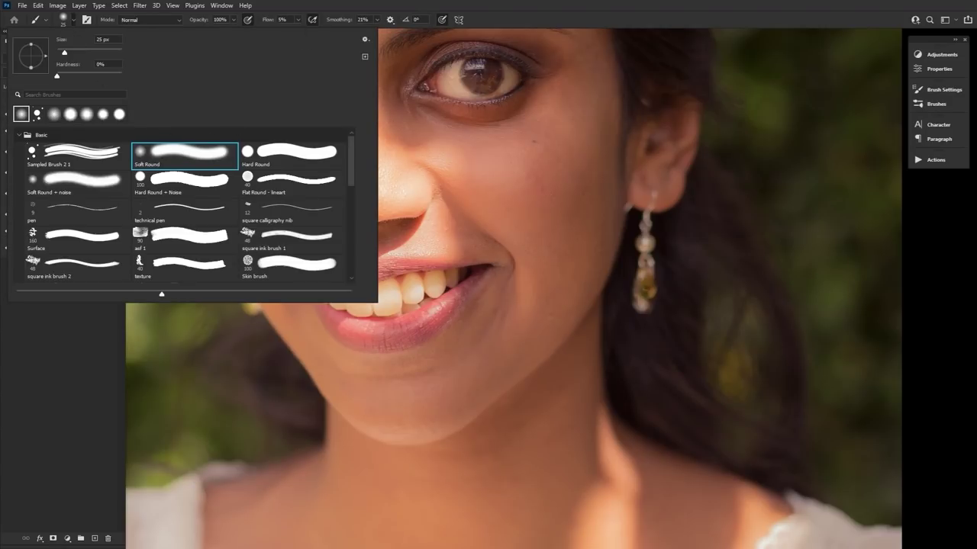
key(Return)
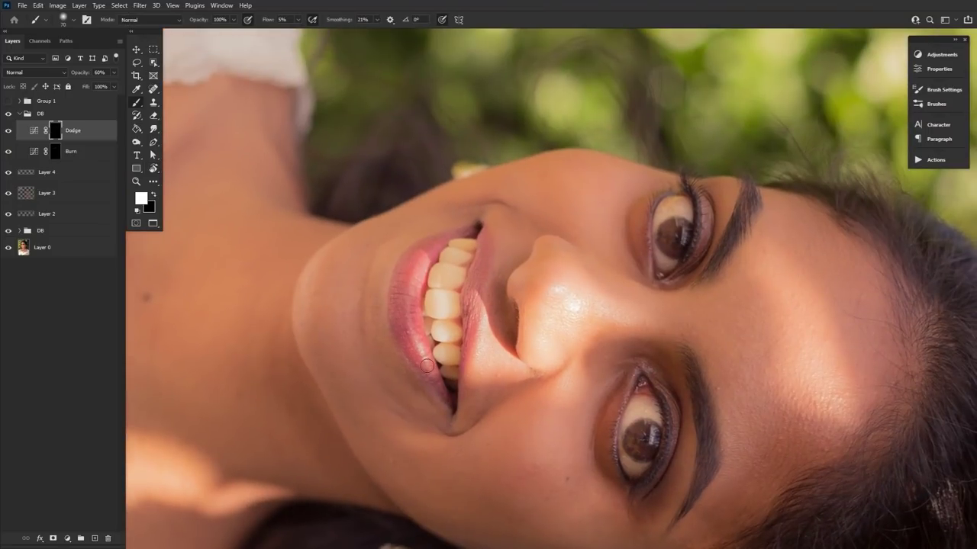
Step: Refine the lips on the Burn and Dodge masks with a black brush and set the Burn layer's opacity to 74%
key(alt+bracketleft)
key(x)
key(r)
key(Escape)
key(b)
key(bracketleft)
key(bracketleft)
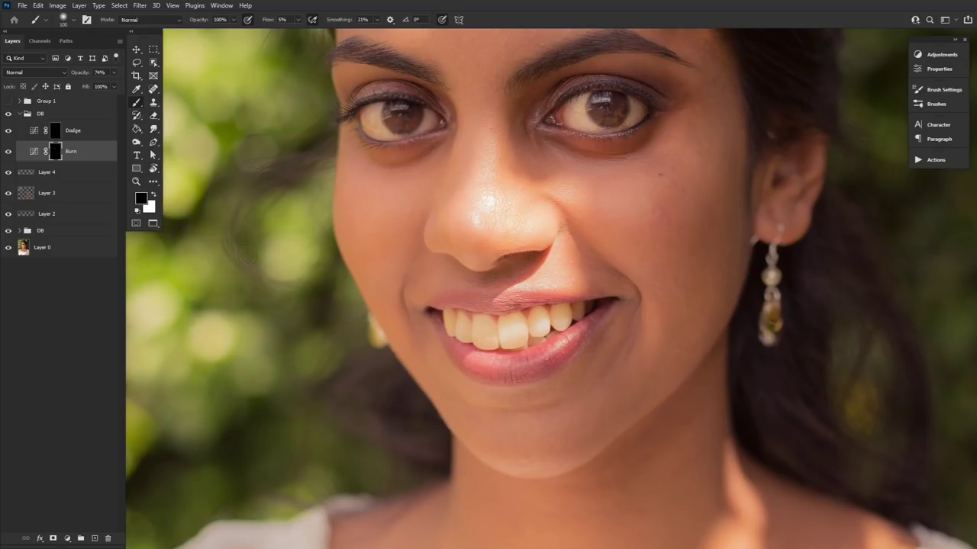
key(alt+bracketright)
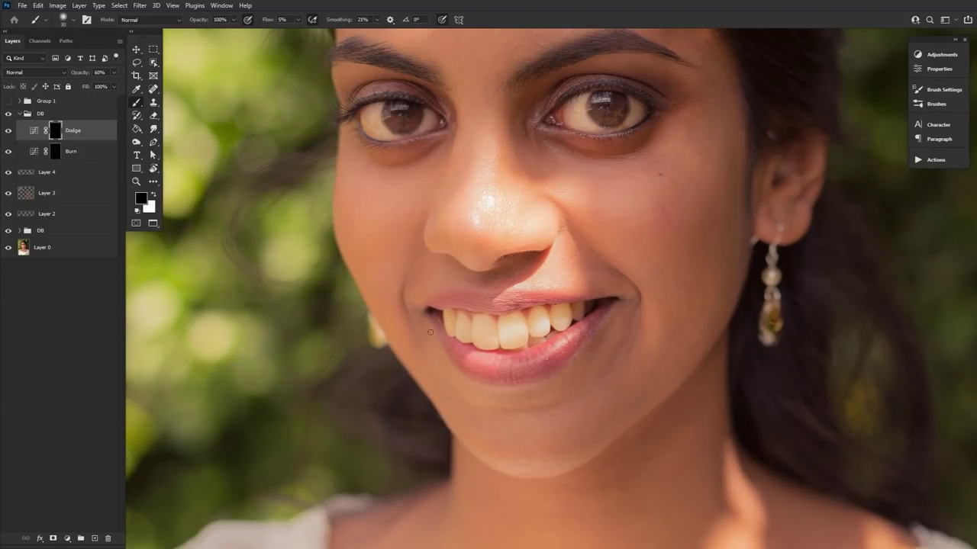
Step: Compare the whole portrait with and without the upper DB group's effect
key(z)
key(ctrl+0)
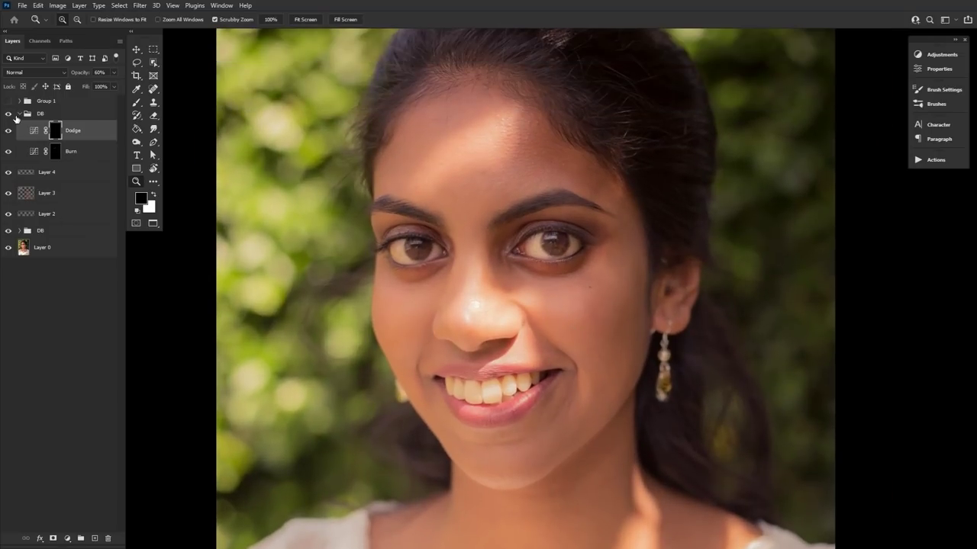
key(b)
key(x)
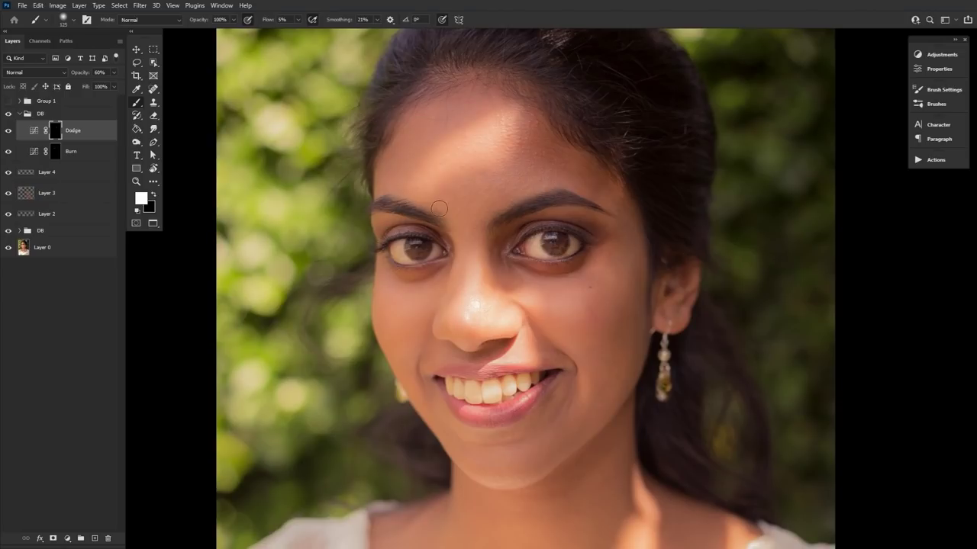
click(8, 114)
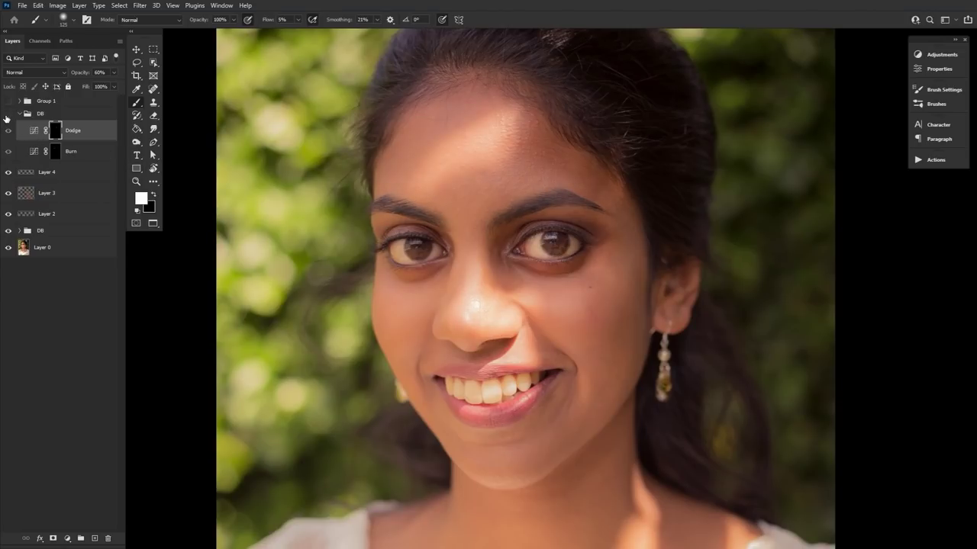
click(7, 114)
Step: Add a Vibrance adjustment directly above Layer 4 and set its vibrance to -100
key(alt+])
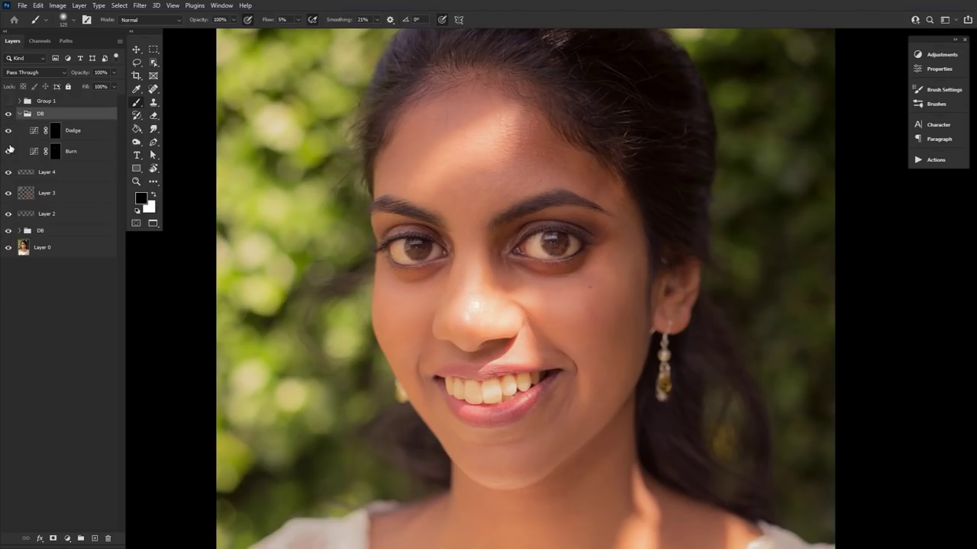
click(77, 177)
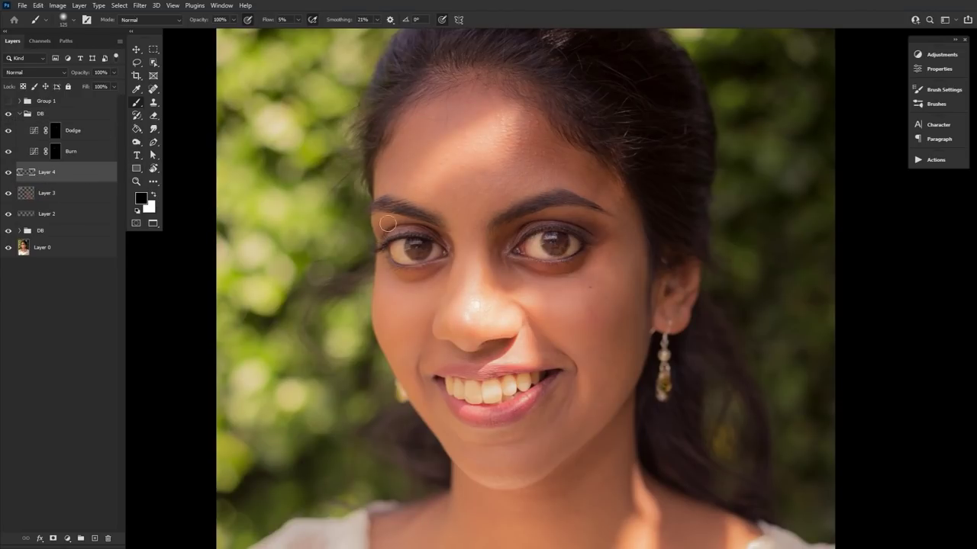
click(946, 55)
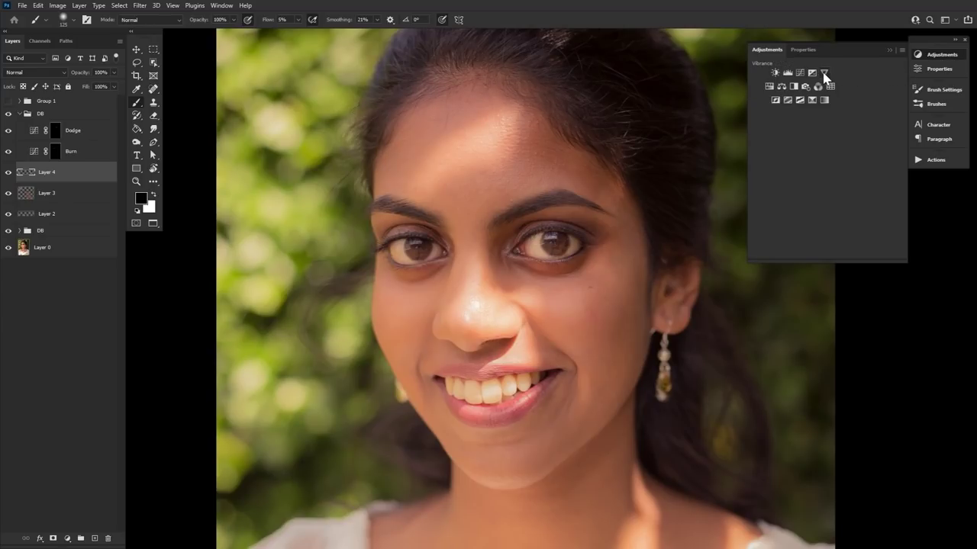
click(824, 73)
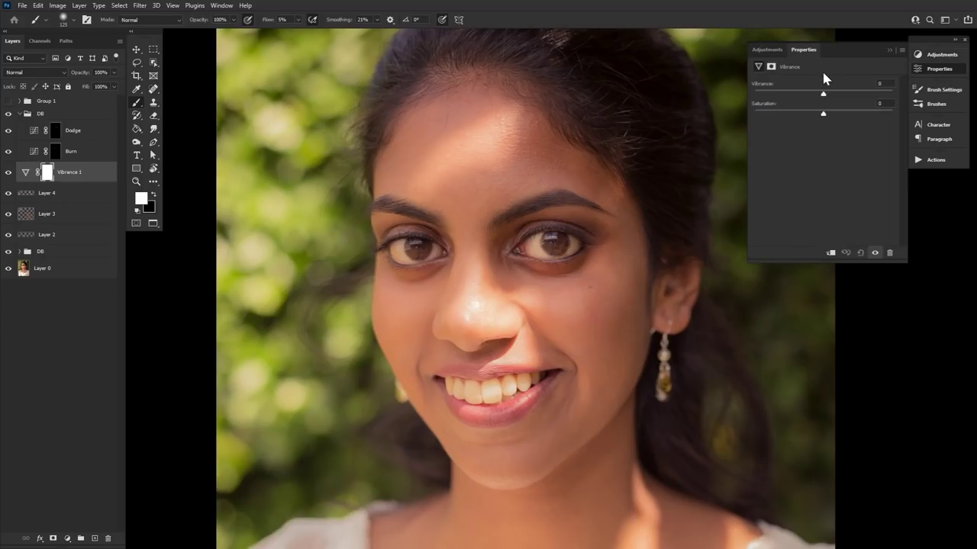
drag(824, 99, 715, 101)
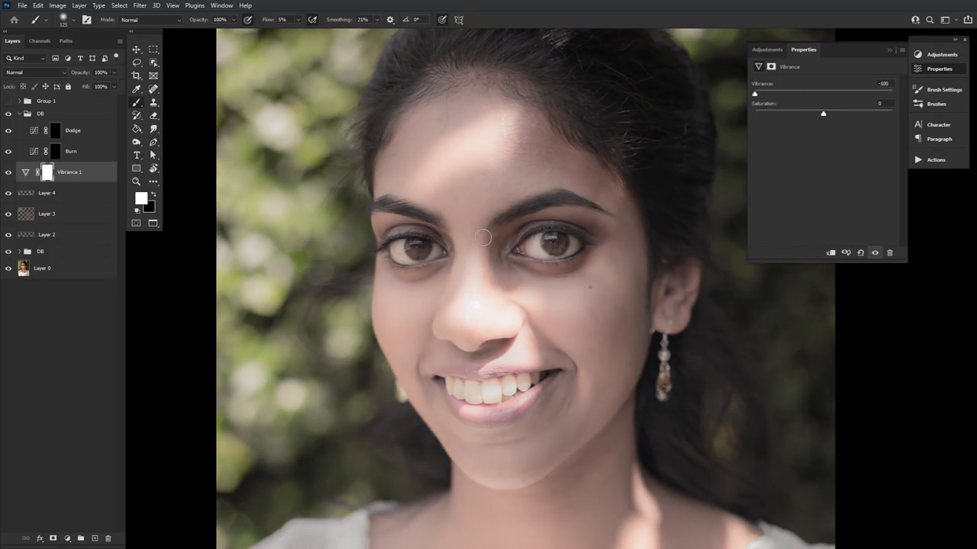
Step: Reduce the Vibrance layer's opacity to 50% and invert its mask to black
drag(82, 73, 68, 75)
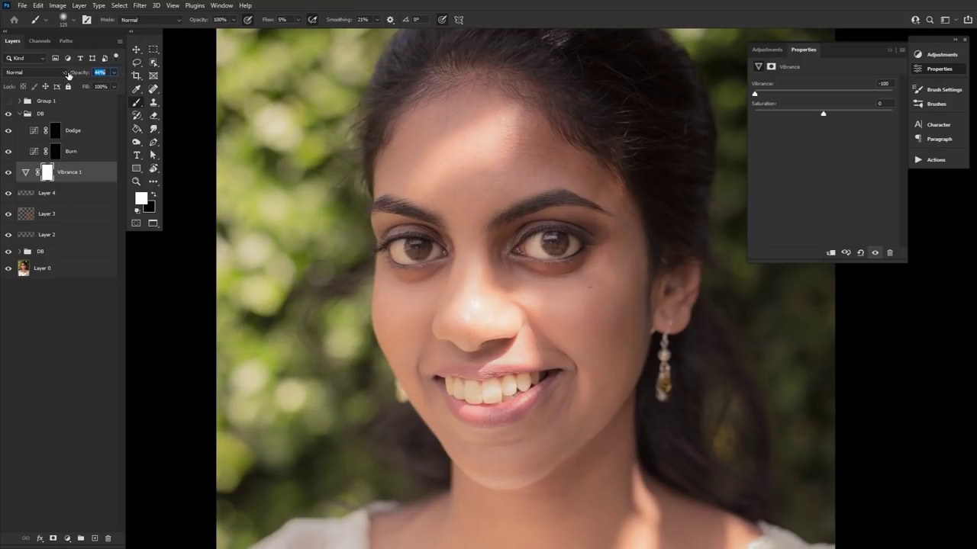
click(48, 174)
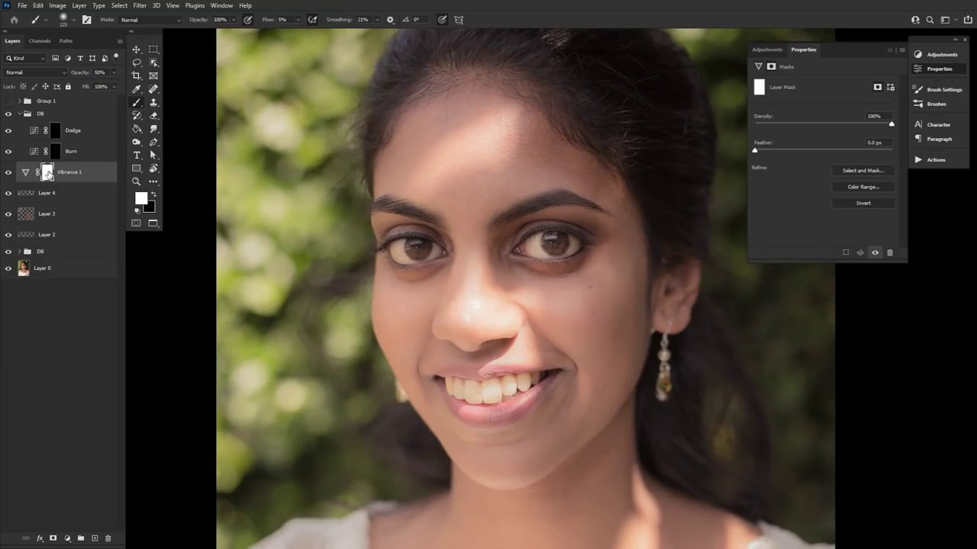
key(ctrl+i)
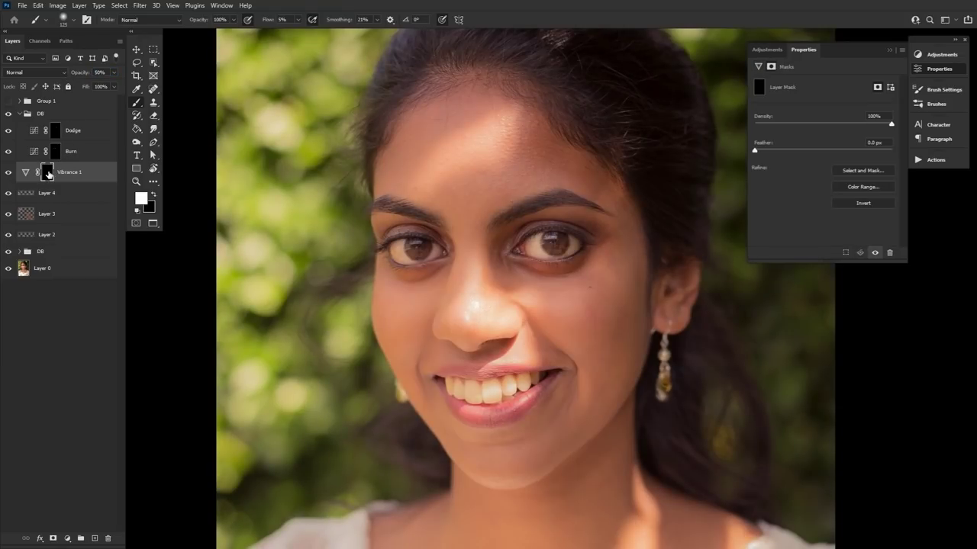
Step: Desaturate the white of the subject's left eye by painting white on the Vibrance mask with a small soft brush
double_click(136, 181)
drag(630, 203, 401, 298)
click(136, 102)
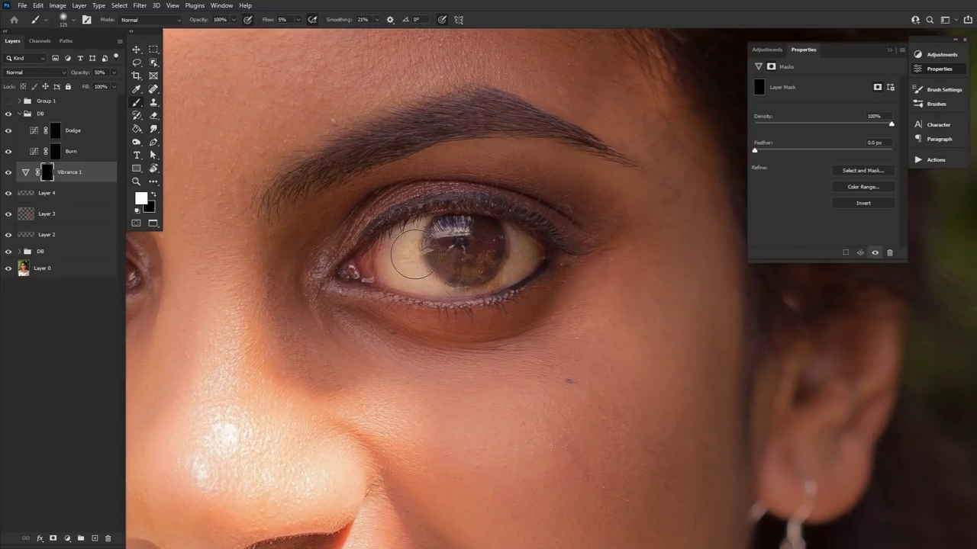
key(bracketleft)
key(bracketleft)
key(bracketleft)
key(bracketleft)
key(bracketleft)
key(bracketleft)
key(bracketleft)
key(bracketright)
key(bracketright)
key(bracketright)
key(bracketright)
key(bracketright)
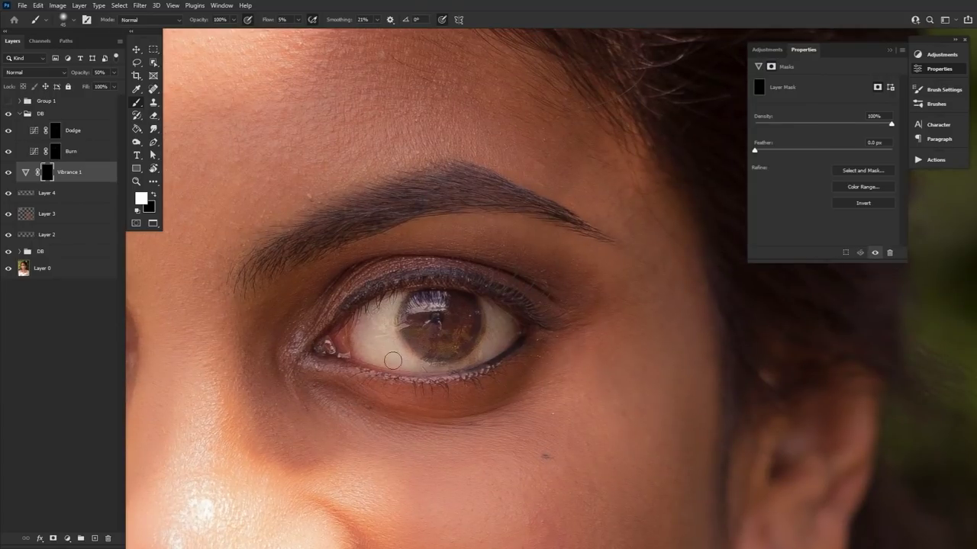
Step: Desaturate the white of the subject's right eye by painting white on the Vibrance mask with a smaller brush
key(x)
key(bracketleft)
key(bracketleft)
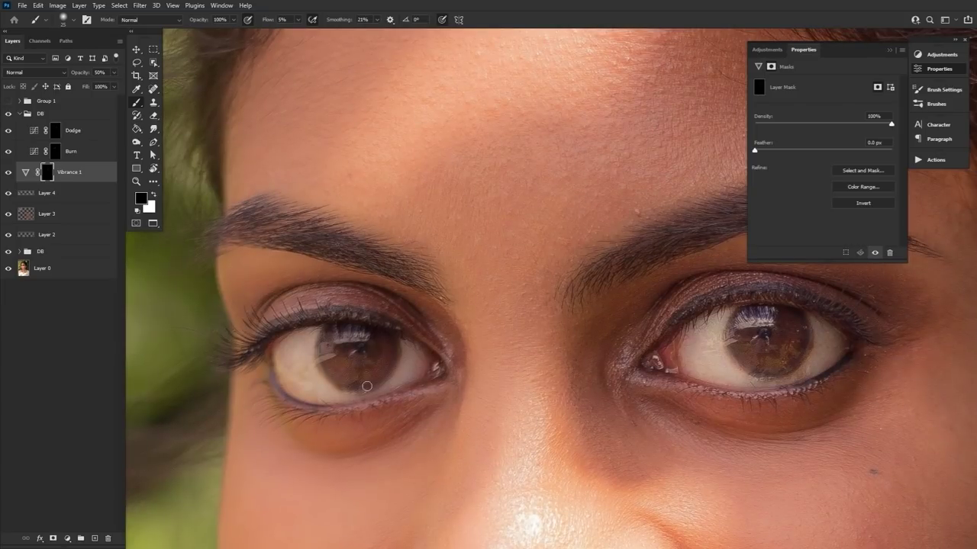
key(x)
drag(718, 346, 391, 361)
Step: Compare both eyes with and without the Vibrance layer's effect
key(x)
key(z)
alt+click(425, 339)
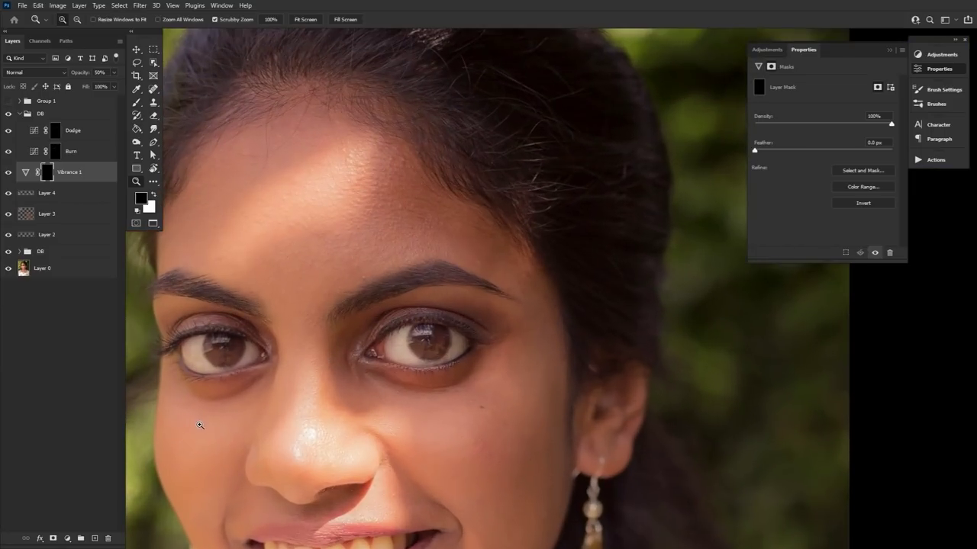
click(7, 173)
click(7, 173)
Step: Duplicate the upper DB group and rename the copy DB Iris
click(64, 116)
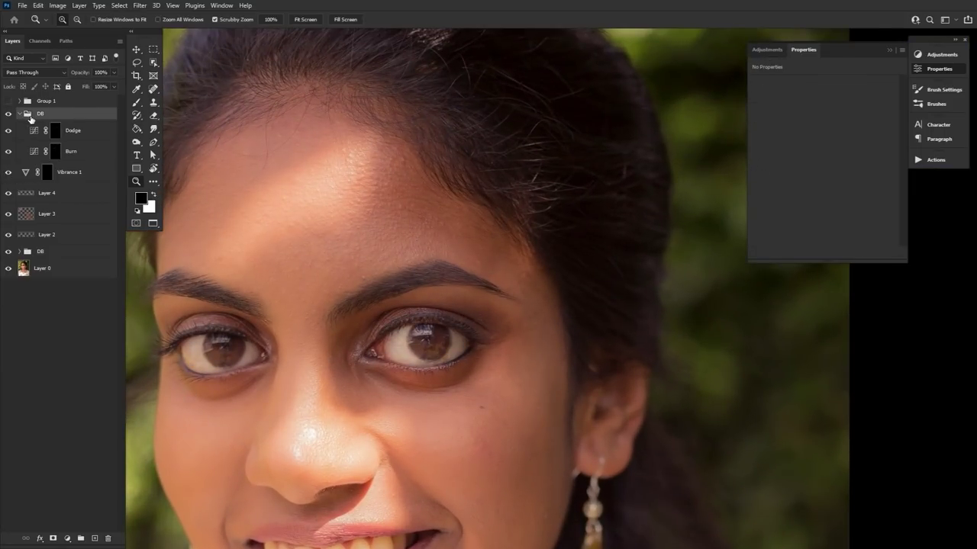
click(19, 114)
key(ctrl+j)
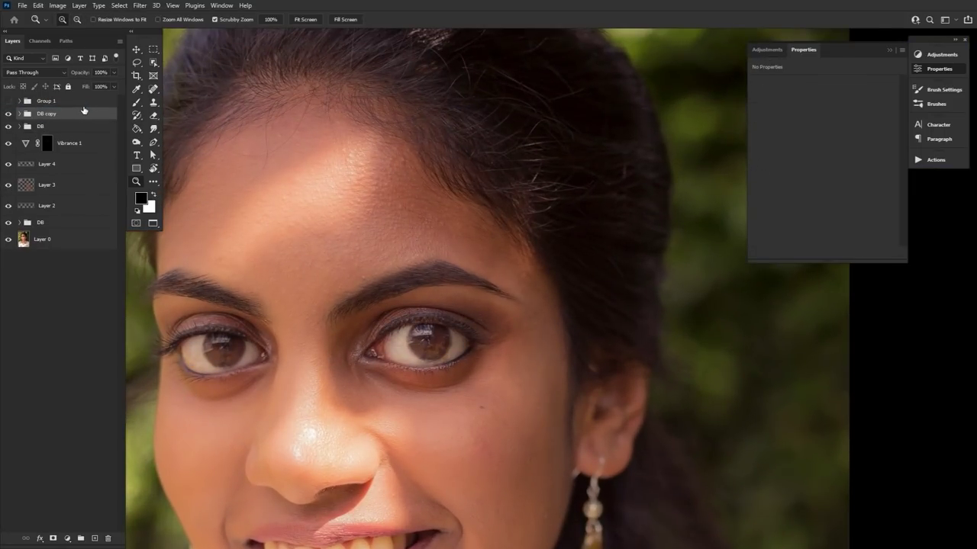
double_click(47, 113)
text(DB Iris)
key(Return)
Step: Replace the masks of the Dodge and Burn layers in the DB Iris group with fresh black masks
click(19, 113)
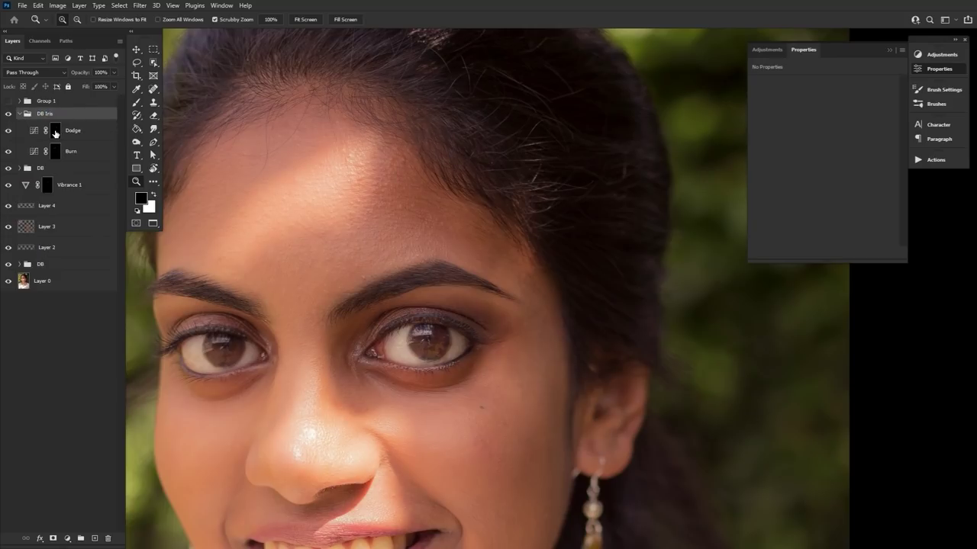
right_click(56, 132)
click(67, 149)
right_click(61, 156)
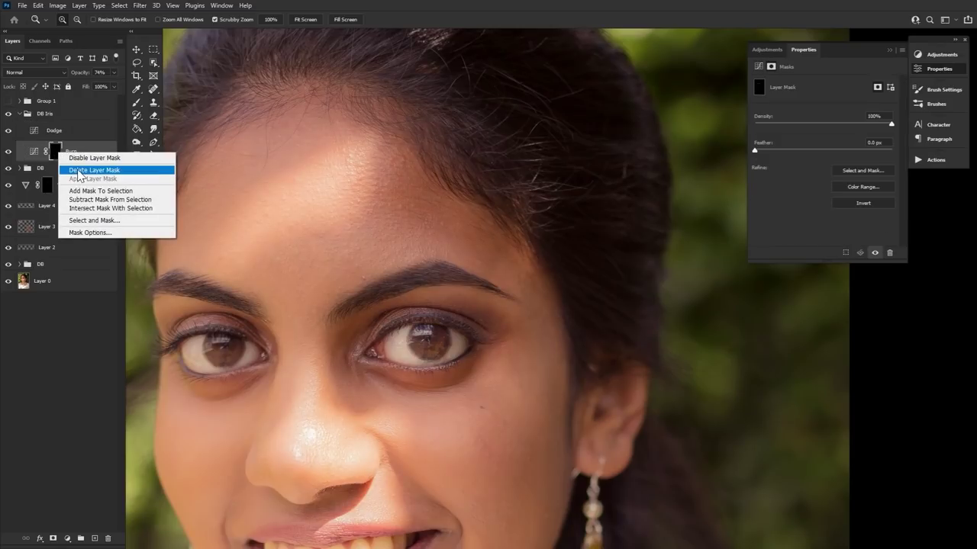
click(91, 170)
click(53, 538)
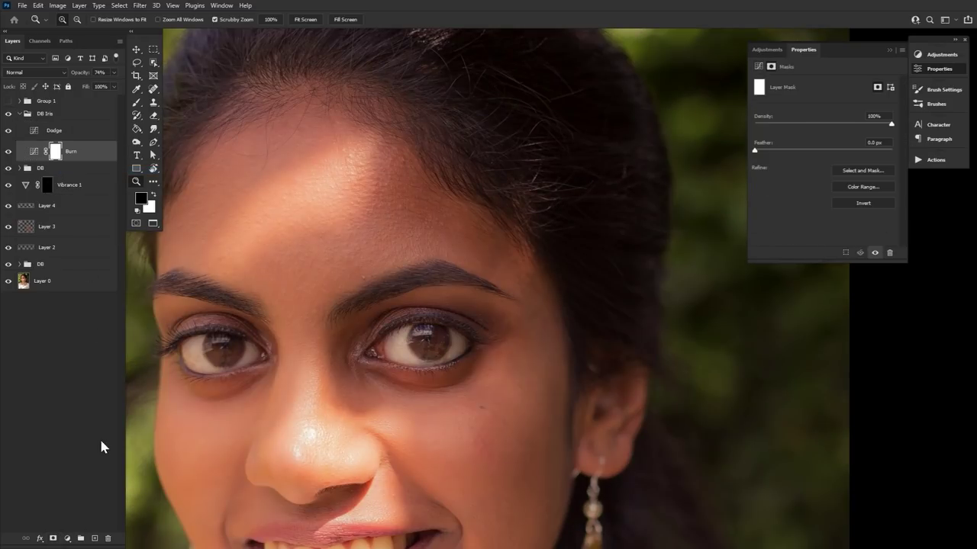
key(ctrl+i)
click(77, 135)
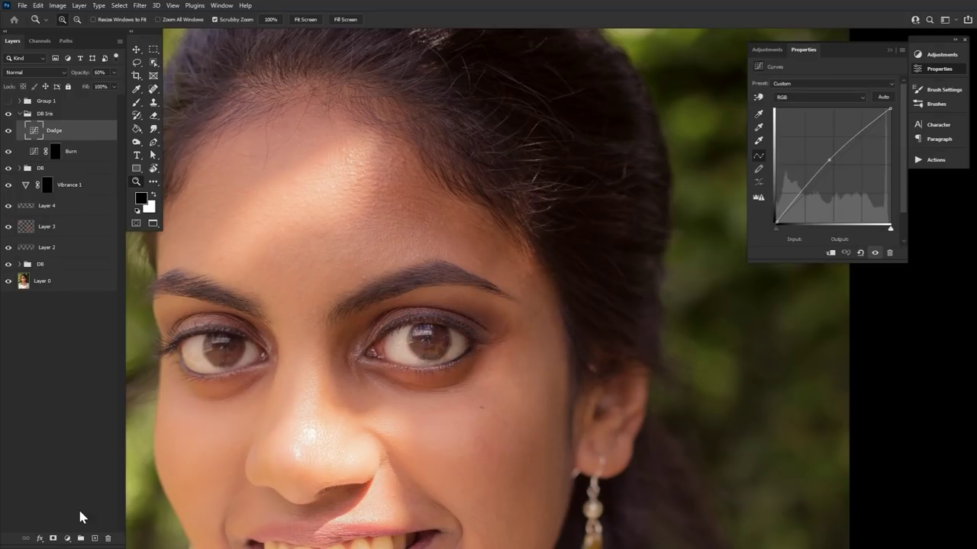
click(53, 538)
key(ctrl+i)
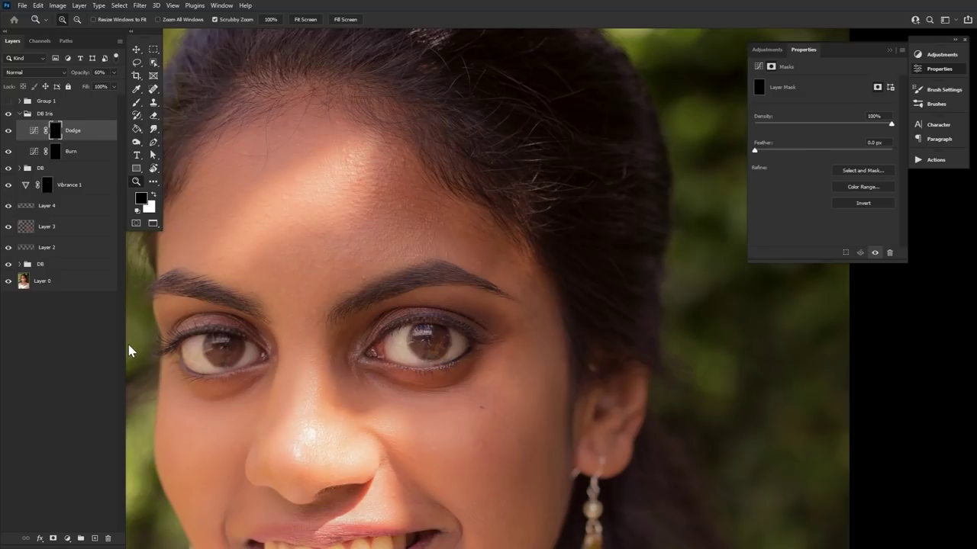
Step: Set the blend mode of the DB Iris group's Burn layer to Color Burn and its Dodge layer to Color Dodge
click(91, 150)
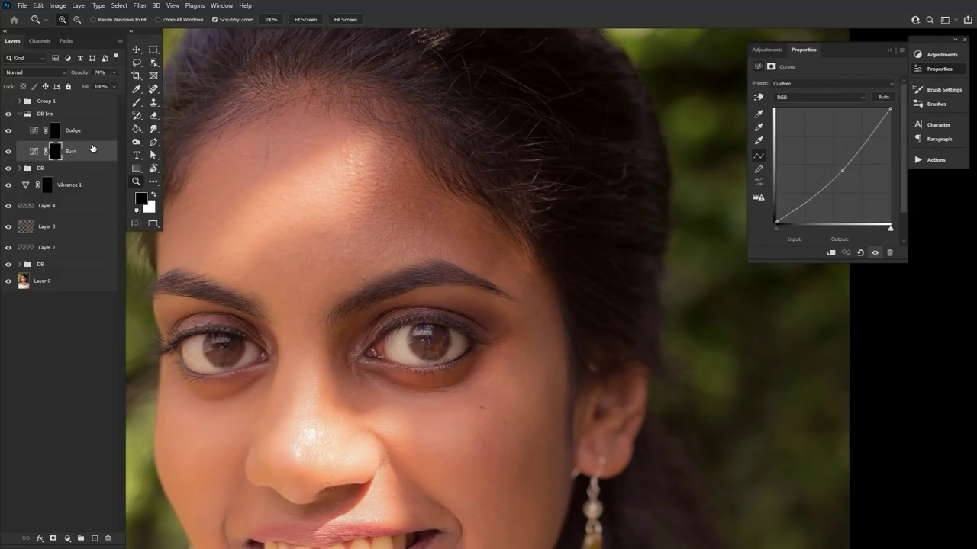
click(44, 73)
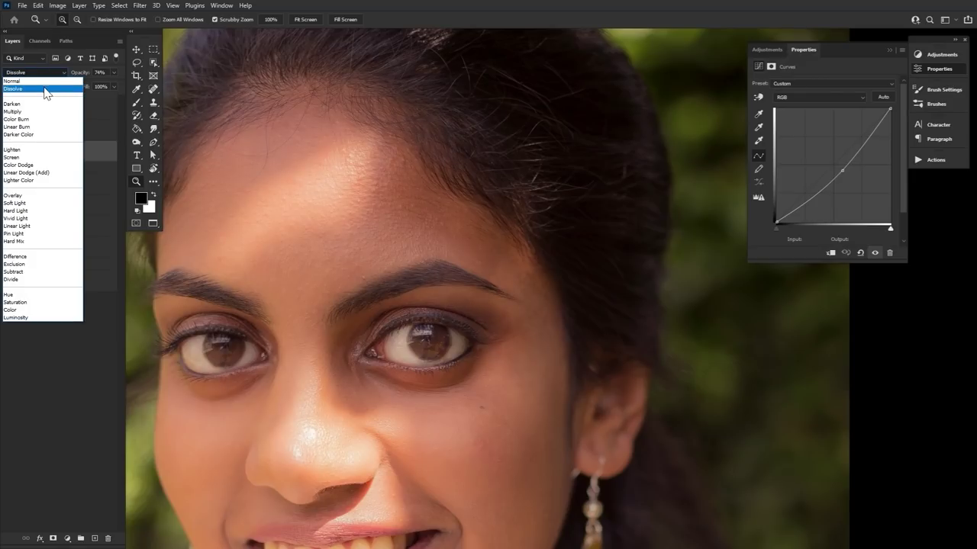
click(44, 120)
click(103, 133)
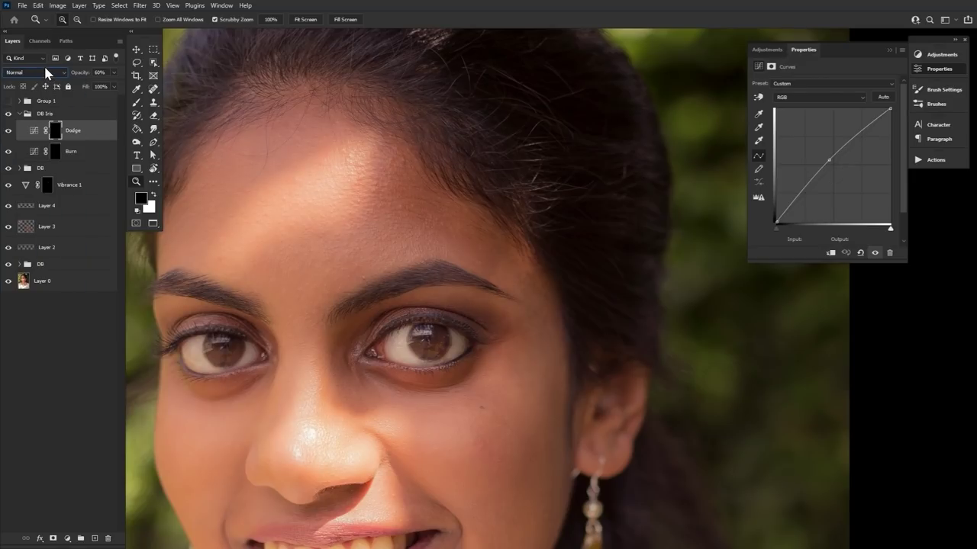
click(44, 71)
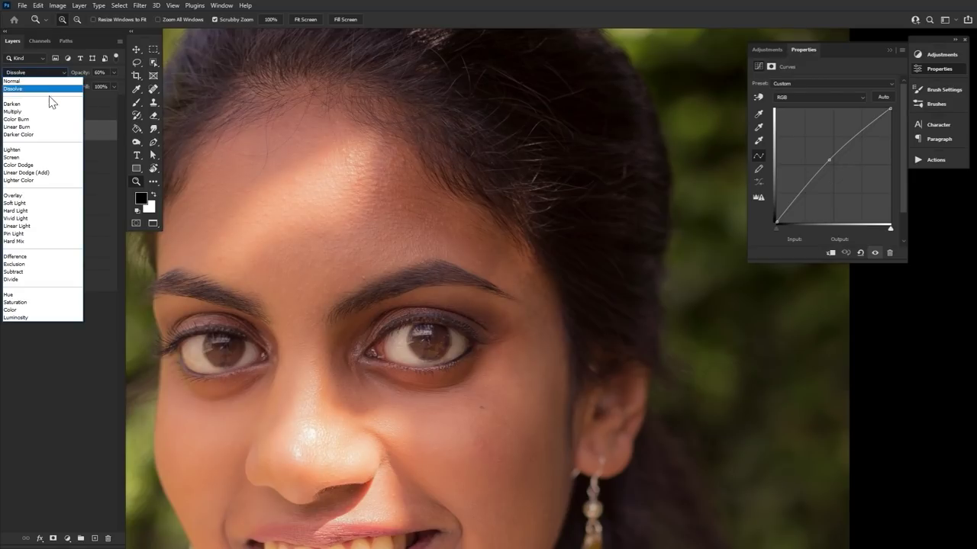
click(47, 165)
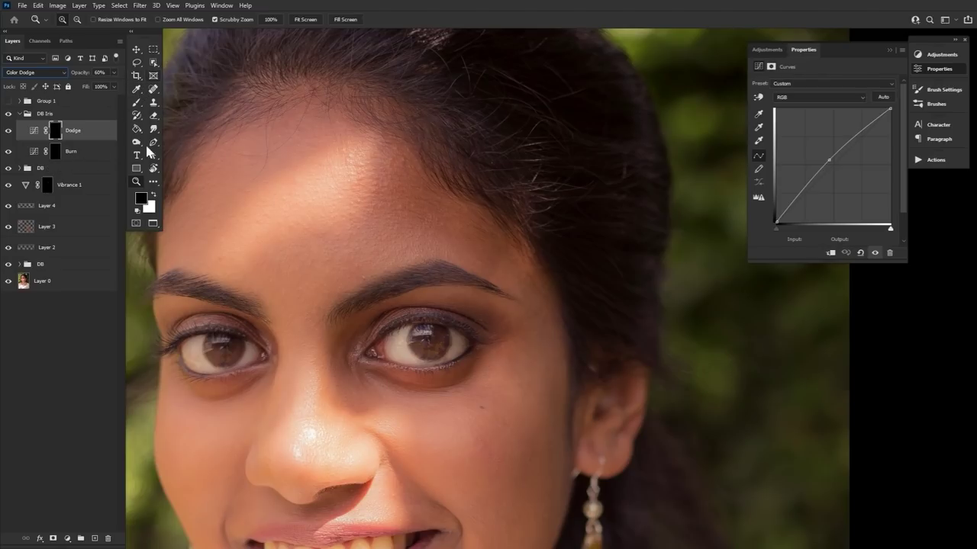
Step: Select the subject's left iris with the Elliptical Marquee, mask the DB Iris group to it and slightly feather the mask
double_click(136, 181)
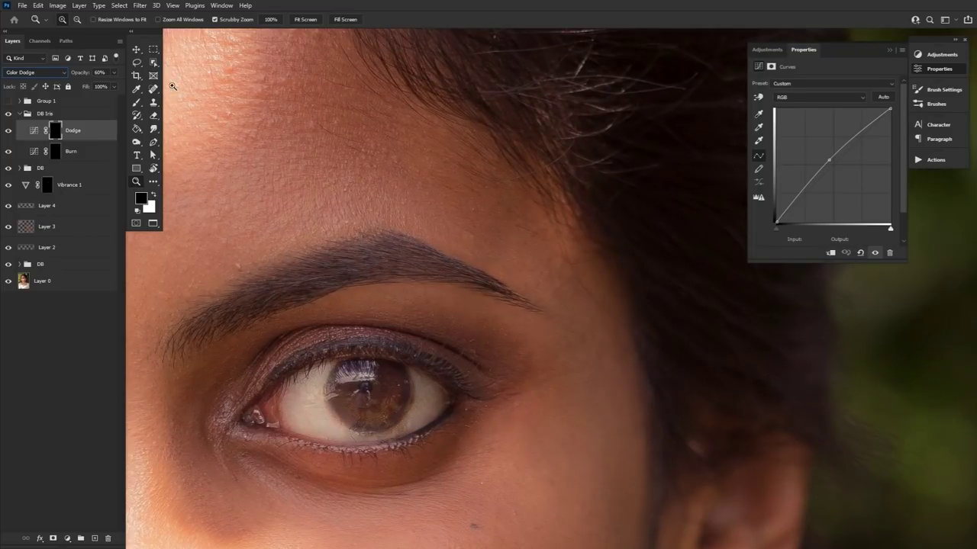
click(154, 49)
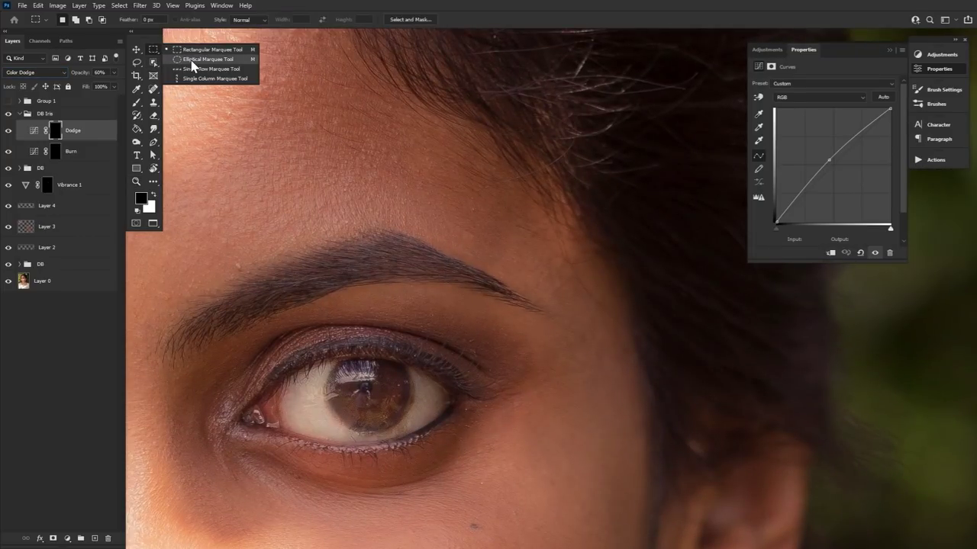
click(192, 61)
drag(332, 357, 397, 416)
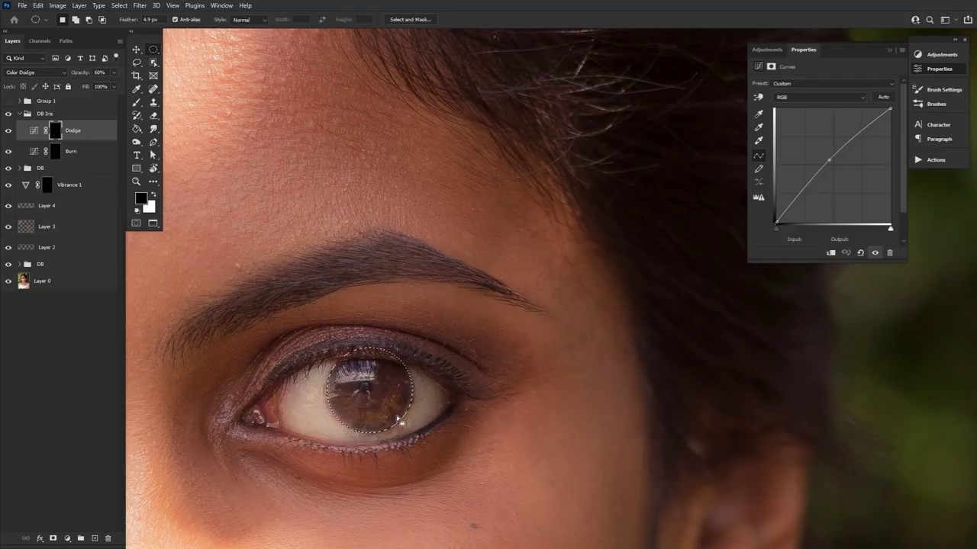
click(74, 116)
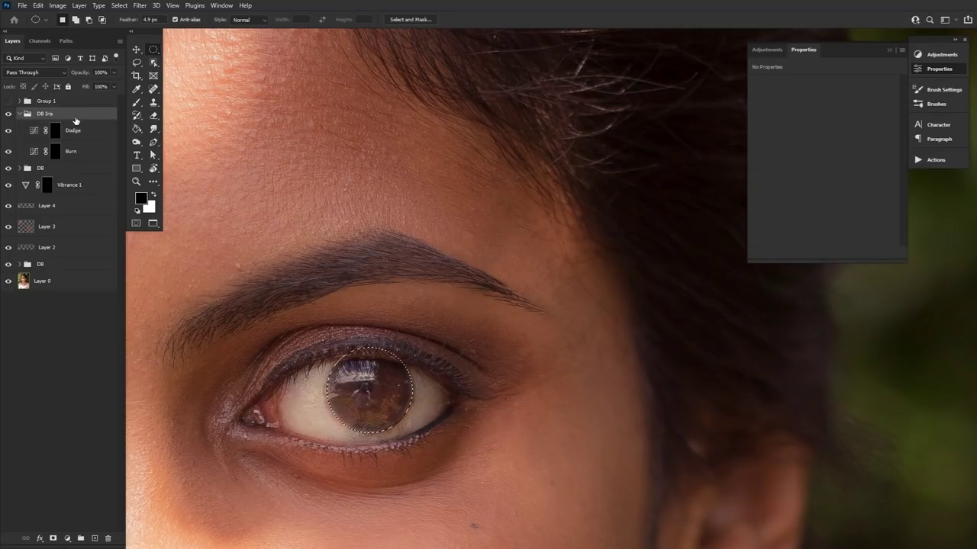
click(52, 539)
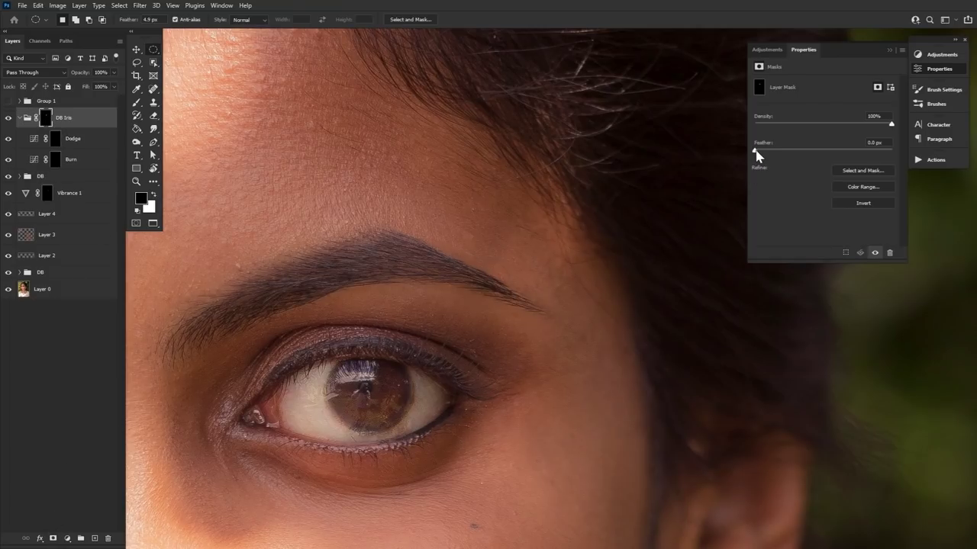
drag(756, 151, 760, 151)
click(932, 70)
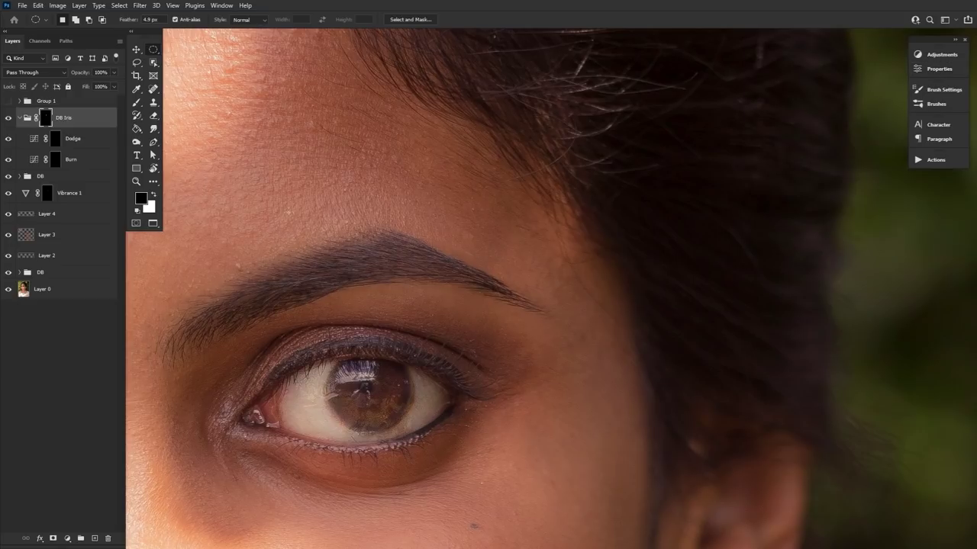
Step: Darken the subject's left iris by painting white on the DB Iris group's Burn mask with a small soft brush
click(138, 105)
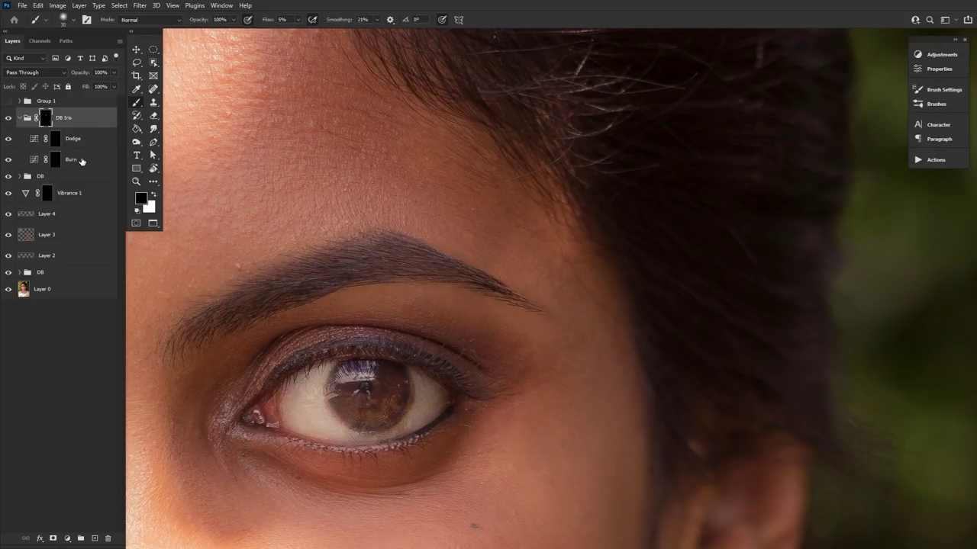
click(56, 164)
click(153, 196)
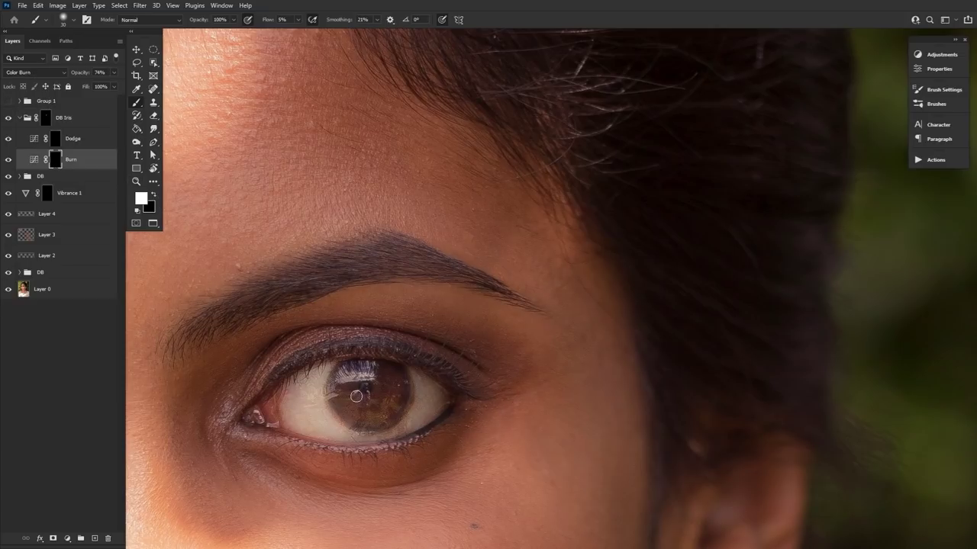
key(bracketright)
key(bracketright)
key(bracketright)
key(bracketleft)
key(bracketleft)
key(bracketleft)
key(bracketleft)
key(bracketleft)
Step: Brighten the lower part of the left iris by painting white on the DB Iris group's Dodge mask
key(alt+bracketright)
key(bracketright)
key(bracketright)
key(bracketright)
key(bracketright)
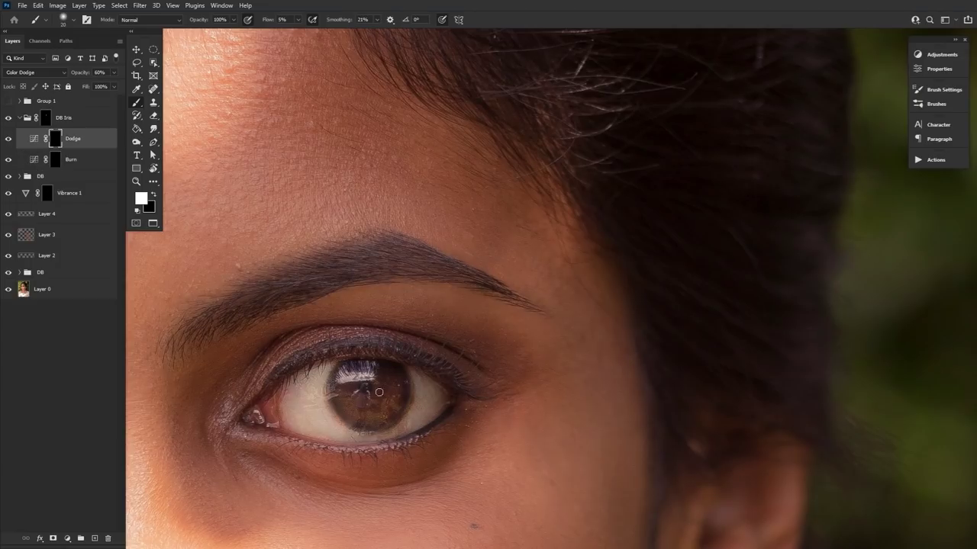
key(bracketright)
key(bracketright)
key(bracketright)
key(bracketright)
Step: Refine the left iris's contrast by painting alternately on the Dodge and Burn masks with varying brush sizes
key(alt+bracketleft)
click(53, 139)
key(bracketleft)
key(bracketleft)
key(bracketleft)
key(bracketleft)
key(bracketleft)
key(bracketleft)
key(bracketleft)
click(82, 159)
key(alt+bracketright)
key(bracketright)
key(bracketright)
key(bracketright)
key(bracketright)
key(alt+bracketleft)
key(alt+bracketright)
Step: Clean up the left iris burn with black on the Burn mask and lower the Dodge layer's opacity to 52%
click(64, 164)
key(x)
key(bracketleft)
key(bracketleft)
key(bracketleft)
key(bracketleft)
key(bracketleft)
click(63, 145)
key(x)
key(z)
key(ctrl+0)
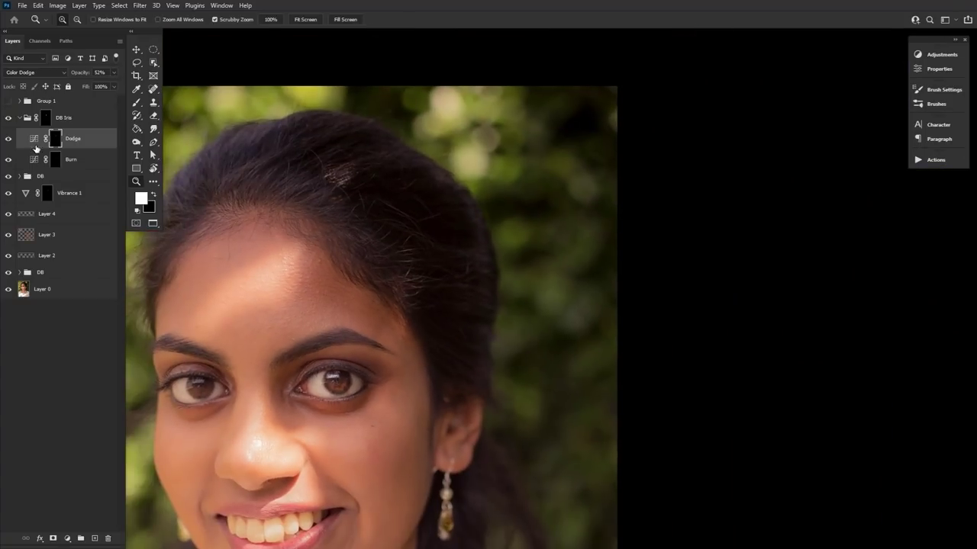
Step: Duplicate the DB Iris group, remove the copy's group mask and reset its Dodge and Burn masks to black
drag(158, 398, 207, 396)
click(20, 119)
drag(96, 122, 61, 109)
click(47, 122)
right_click(46, 119)
click(72, 120)
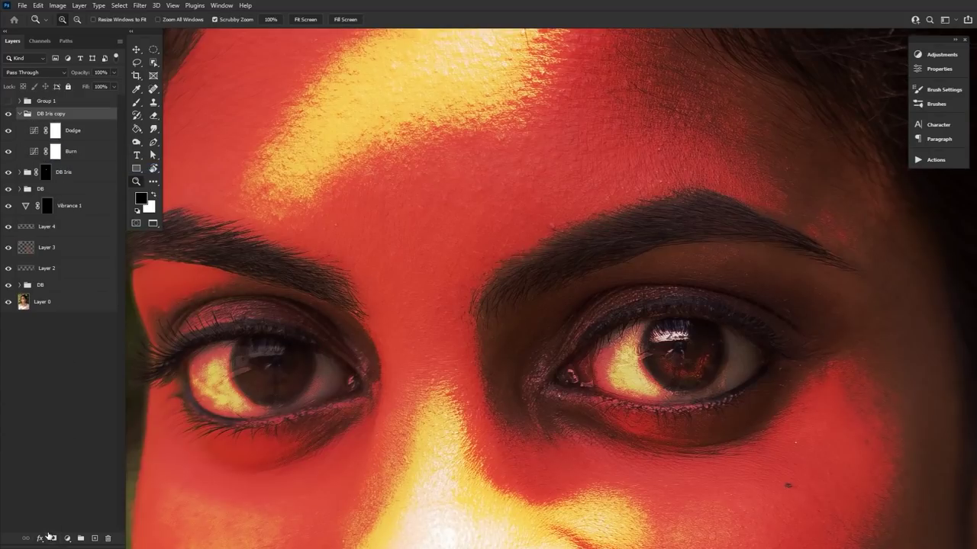
alt+click(51, 538)
right_click(46, 120)
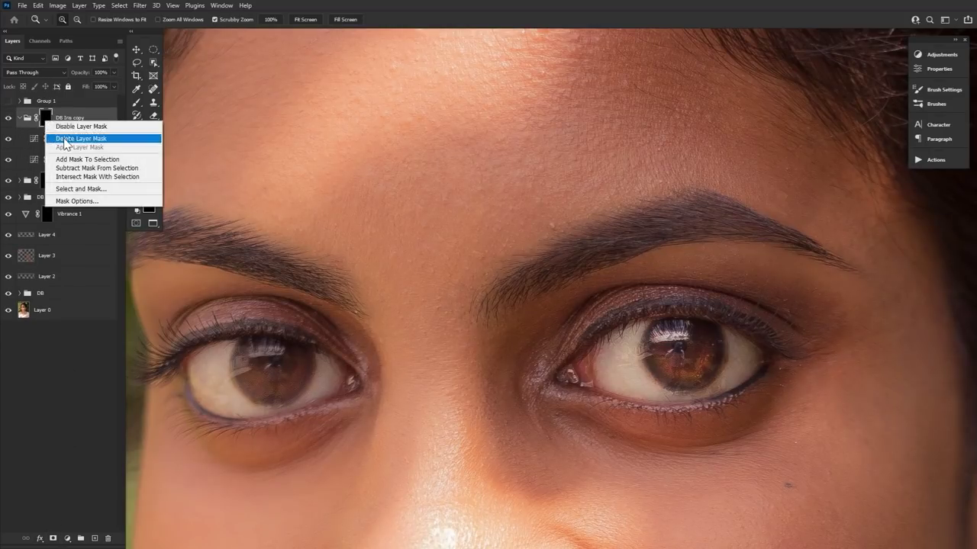
click(65, 139)
Step: Select the subject's right iris with an elliptical selection and mask the DB Iris copy group to it
key(m)
drag(230, 323, 315, 407)
drag(295, 378, 298, 377)
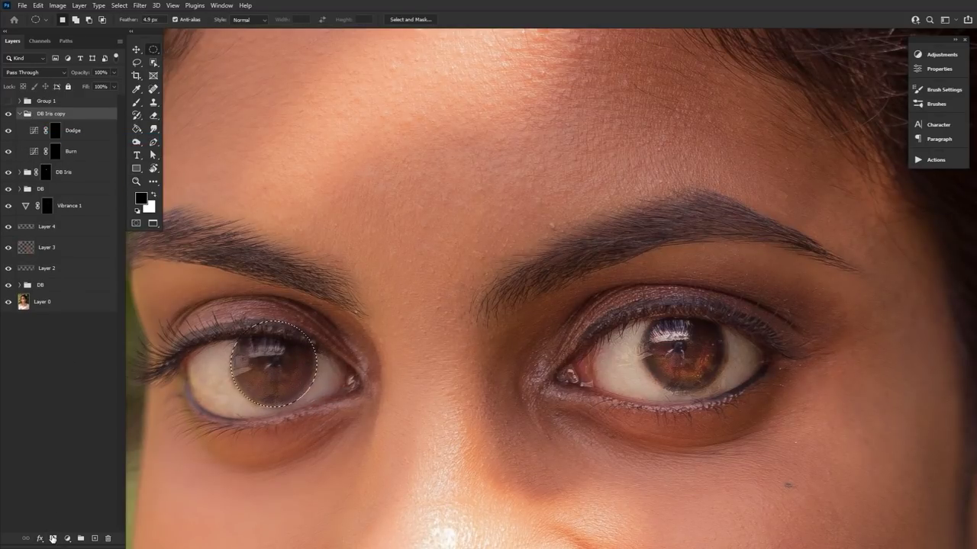
click(53, 539)
Step: Darken the subject's right iris by painting white on the DB Iris copy group's Burn mask
key(b)
click(55, 158)
key(])
key(])
key(])
key(])
key(])
key([)
key([)
key([)
key([)
key([)
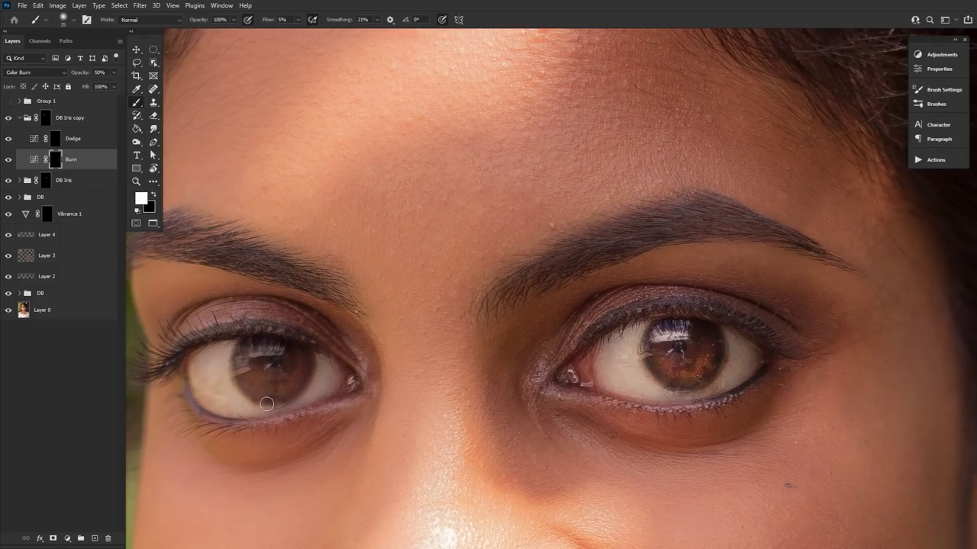
key(x)
Step: Brighten the right iris by painting white on the Dodge mask and deepen its rim on the Burn mask
key(alt+bracketright)
key(x)
mouse_move(253, 355)
mouse_down()
mouse_move(303, 366)
mouse_move(298, 373)
mouse_up()
key([)
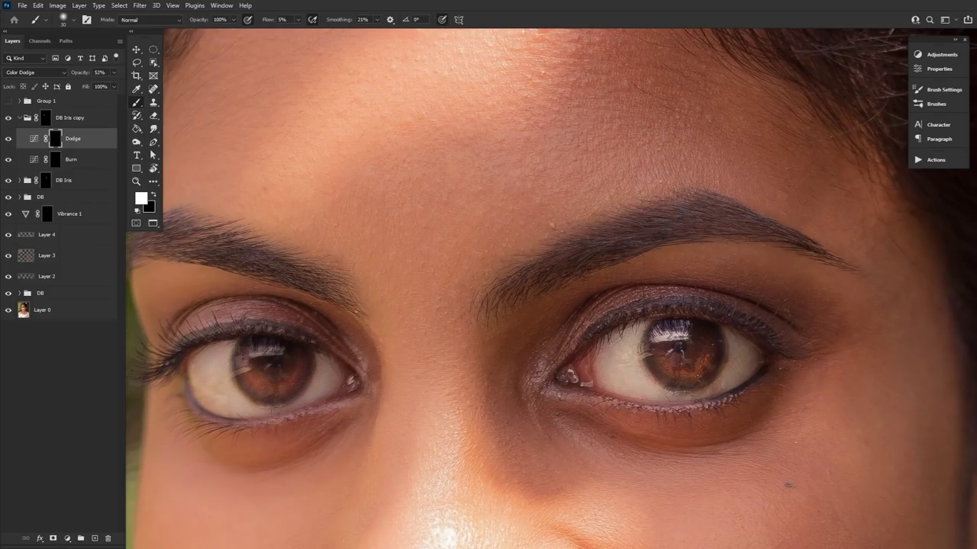
key(alt+bracketleft)
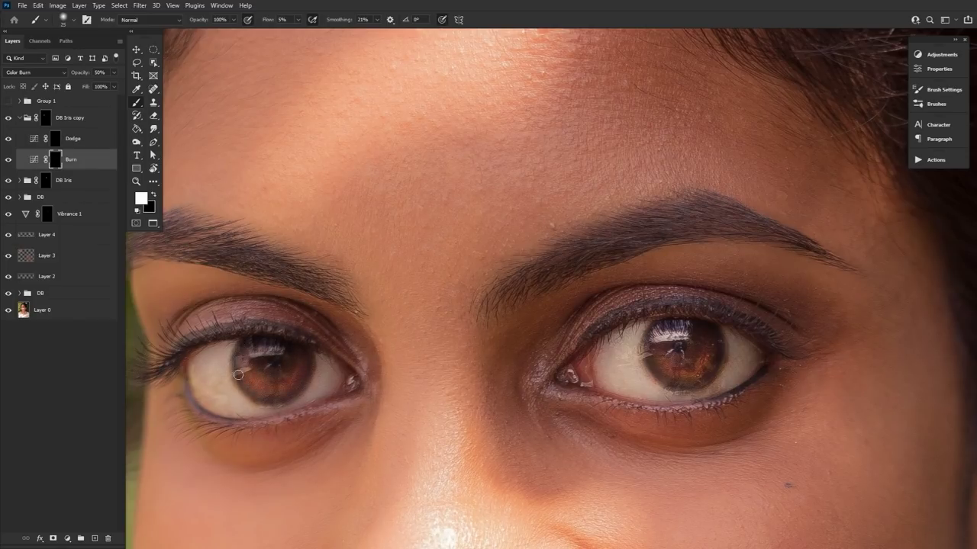
Step: Compare the portrait with and without the DB Iris copy group and reduce the group's opacity to 71%
double_click(136, 182)
click(85, 144)
click(8, 119)
click(9, 118)
click(70, 118)
drag(89, 73, 75, 74)
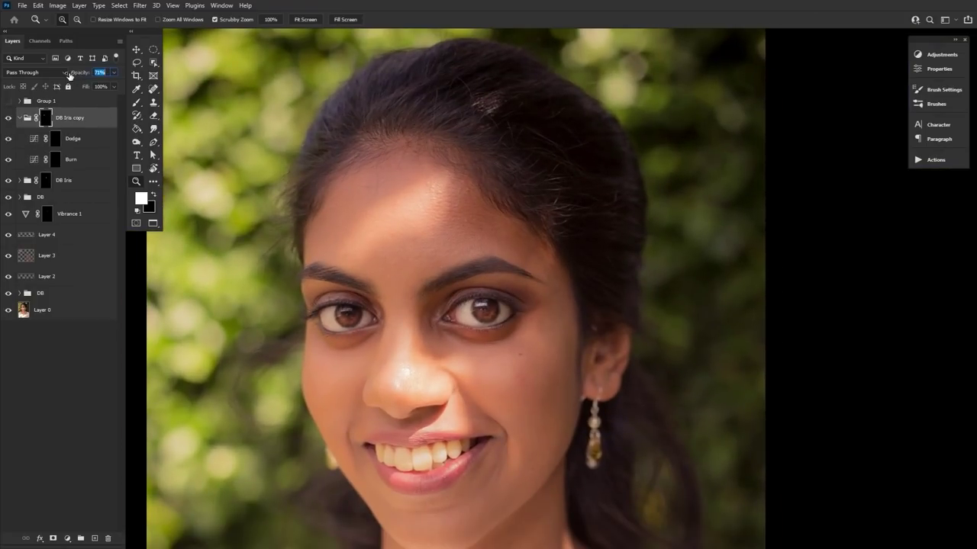
Step: Soften the right iris burn with black on the Burn mask and set the DB Iris copy group's opacity to 46%
click(55, 159)
key(x)
key(b)
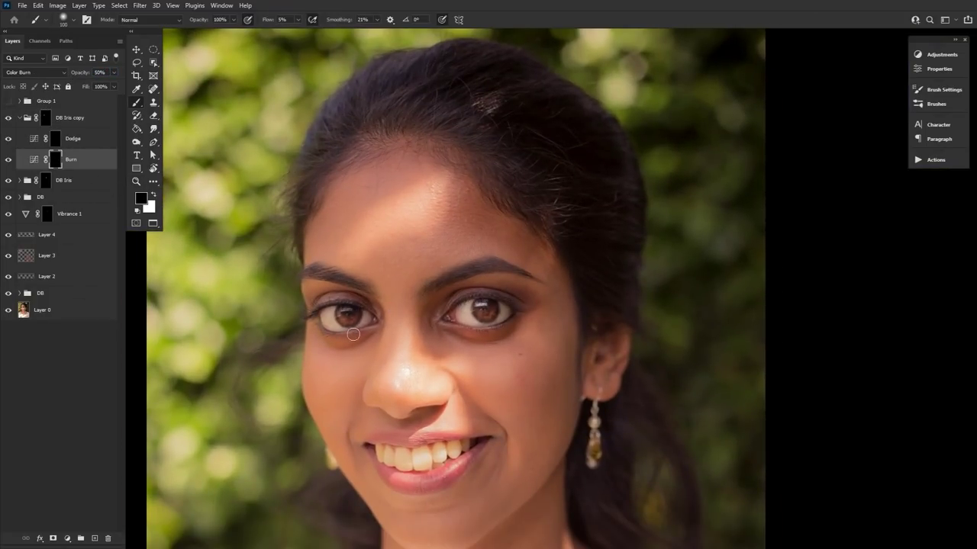
click(73, 117)
mouse_move(74, 74)
mouse_down()
mouse_move(45, 75)
mouse_move(62, 77)
mouse_up()
click(8, 117)
click(8, 117)
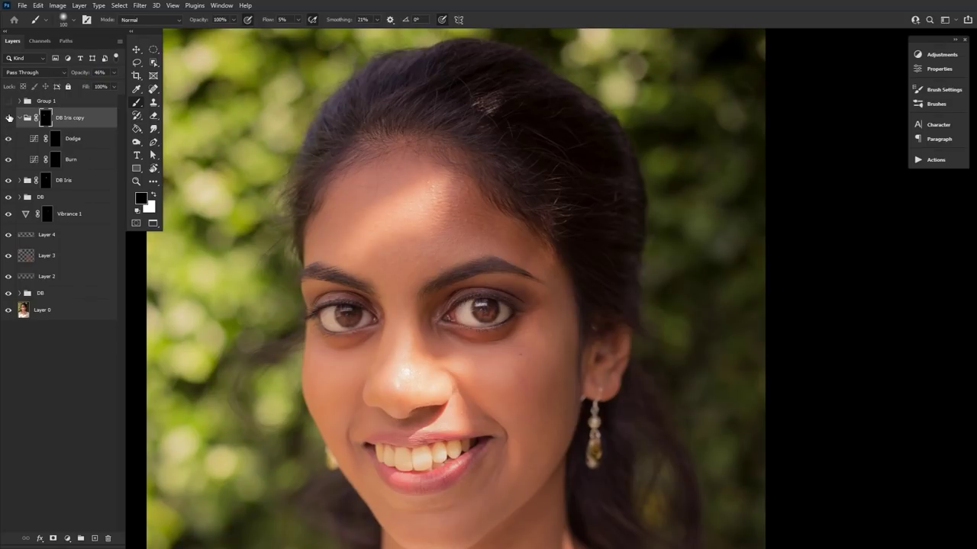
Step: Duplicate the DB Iris copy group and rename the duplicate "DB Eye Makeup"
click(20, 118)
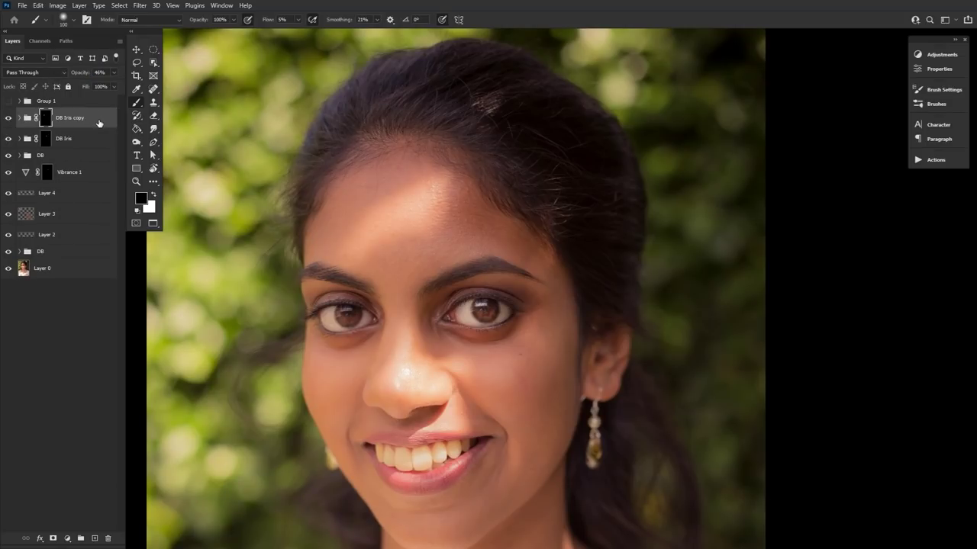
key(ctrl+j)
double_click(74, 117)
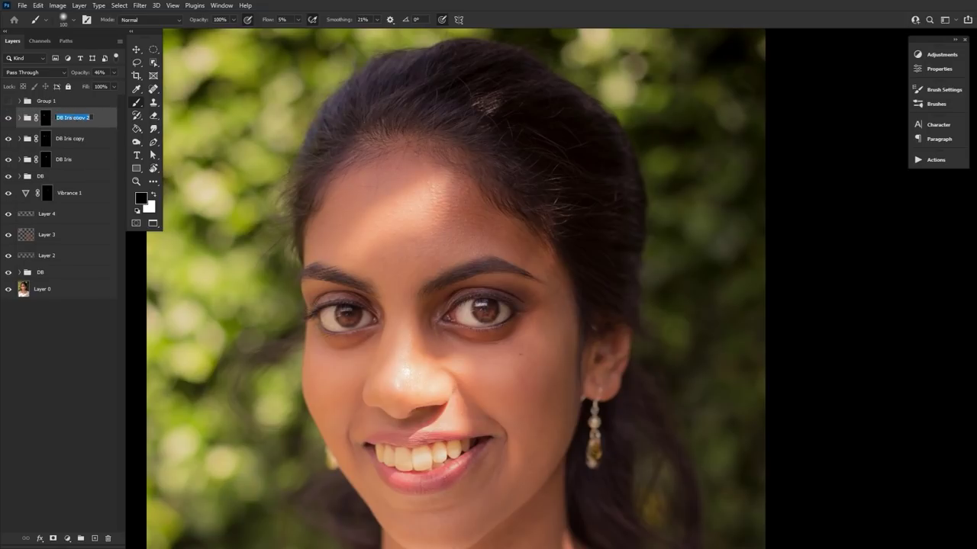
text(DB)
key(Return)
Step: Delete the layer masks from the DB Eye Makeup group and from its Dodge and Burn layers
right_click(45, 122)
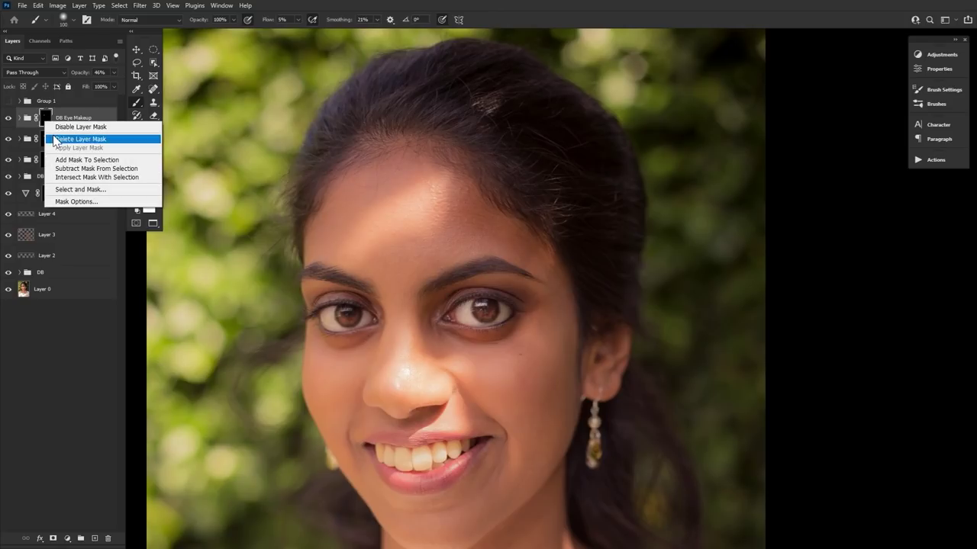
click(77, 136)
click(19, 114)
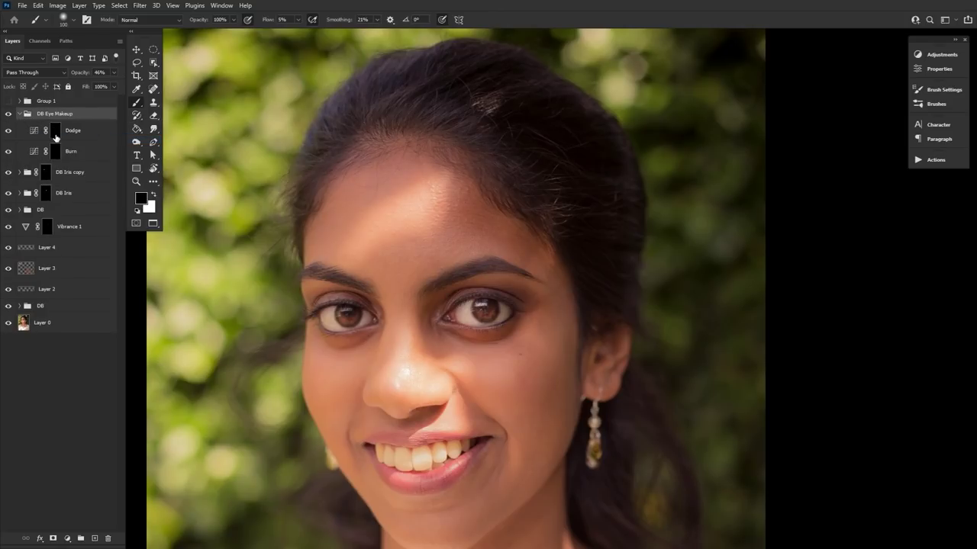
right_click(55, 137)
click(100, 151)
right_click(55, 151)
click(70, 169)
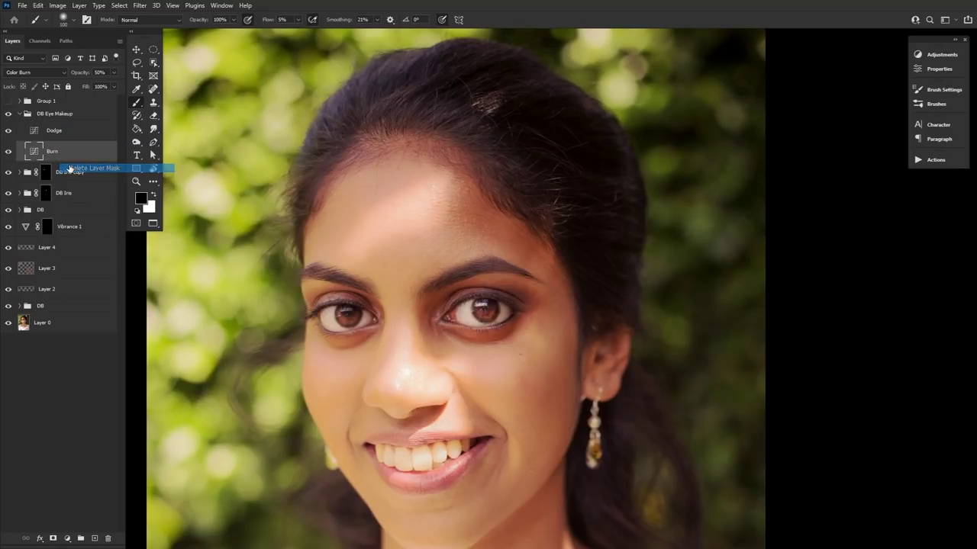
Step: Add fresh layer masks to the eye makeup Burn and Dodge layers and invert both to black
click(52, 538)
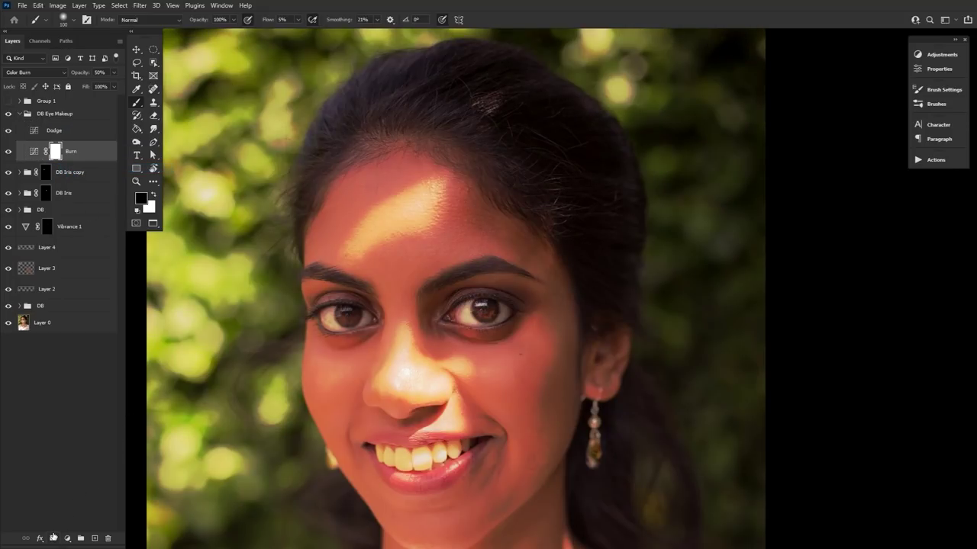
key(ctrl+i)
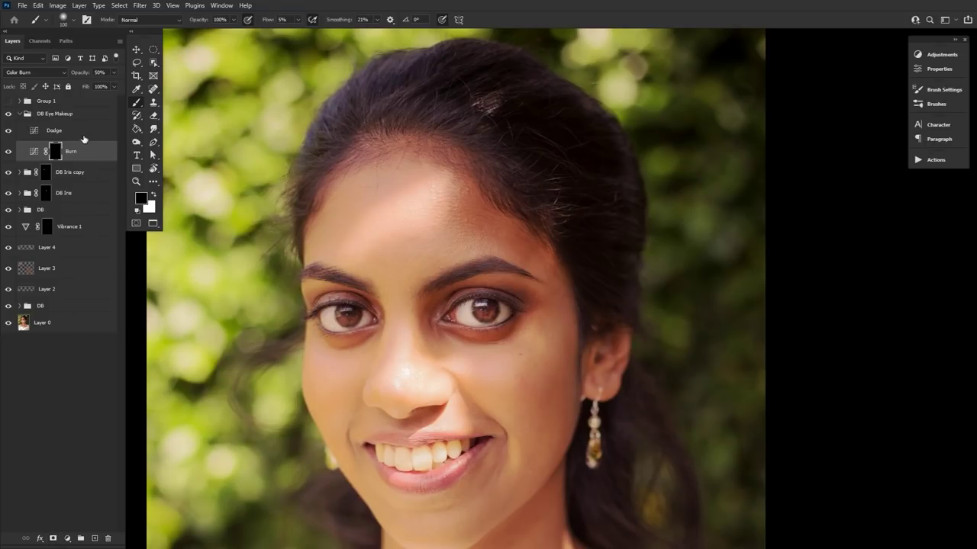
click(84, 138)
click(53, 538)
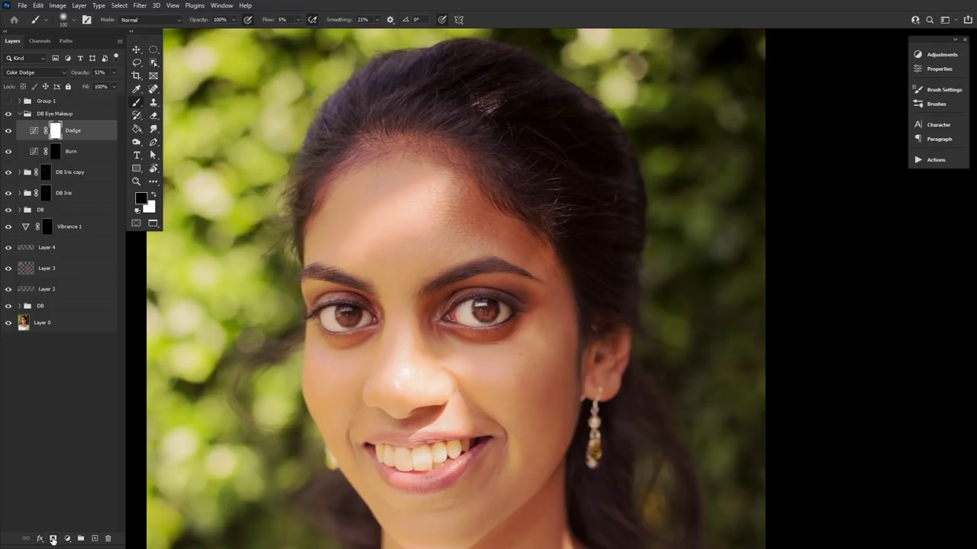
key(ctrl+i)
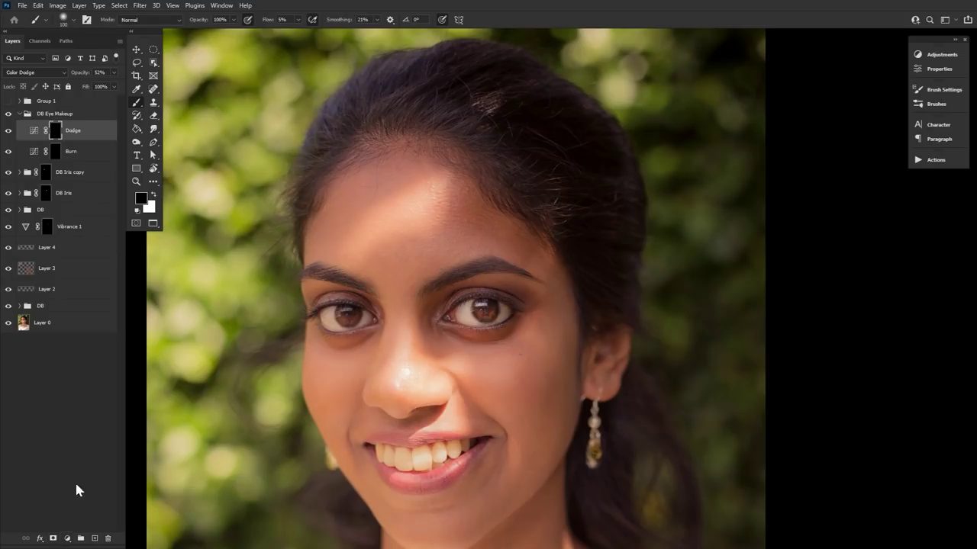
Step: Paint white on the eye makeup Burn and Dodge masks around the subject's left eye to define the lash line and lids
click(56, 155)
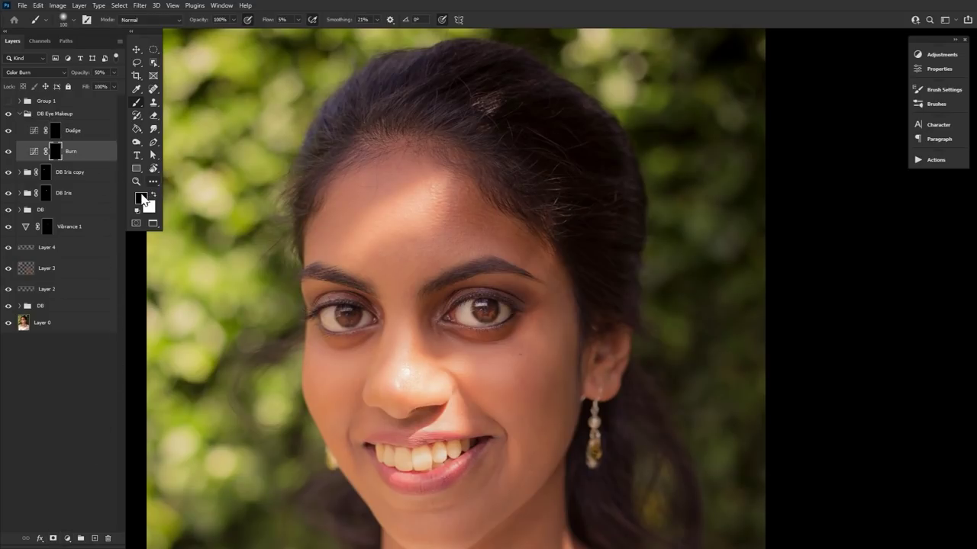
double_click(136, 182)
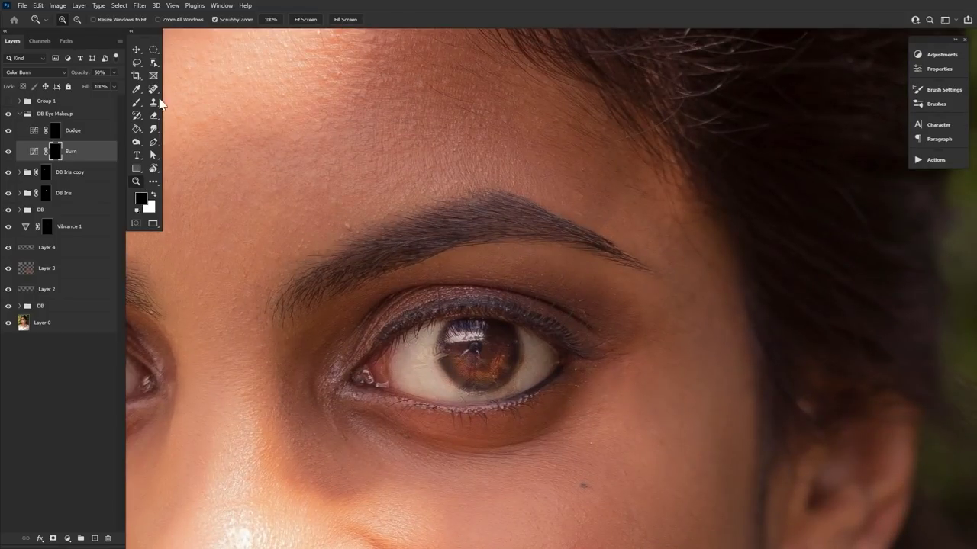
click(136, 102)
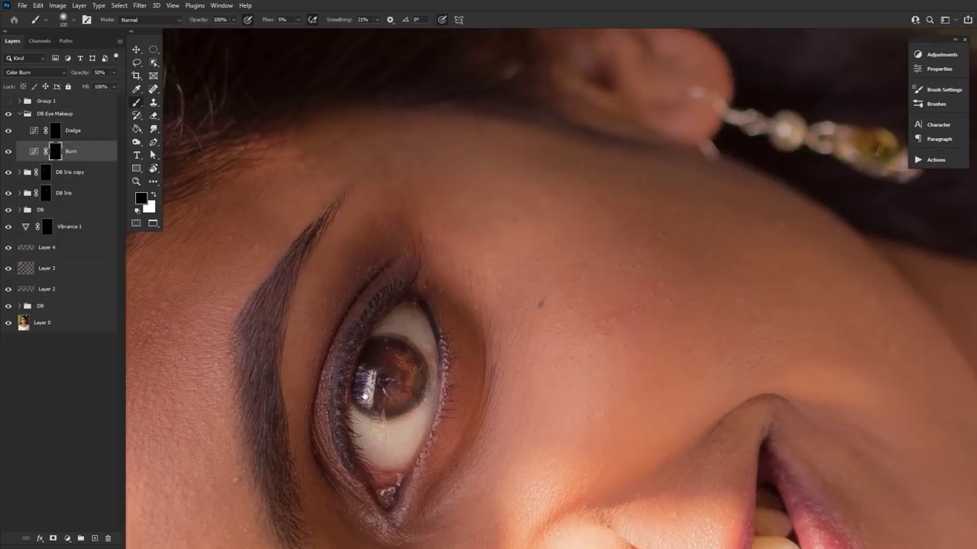
key(x)
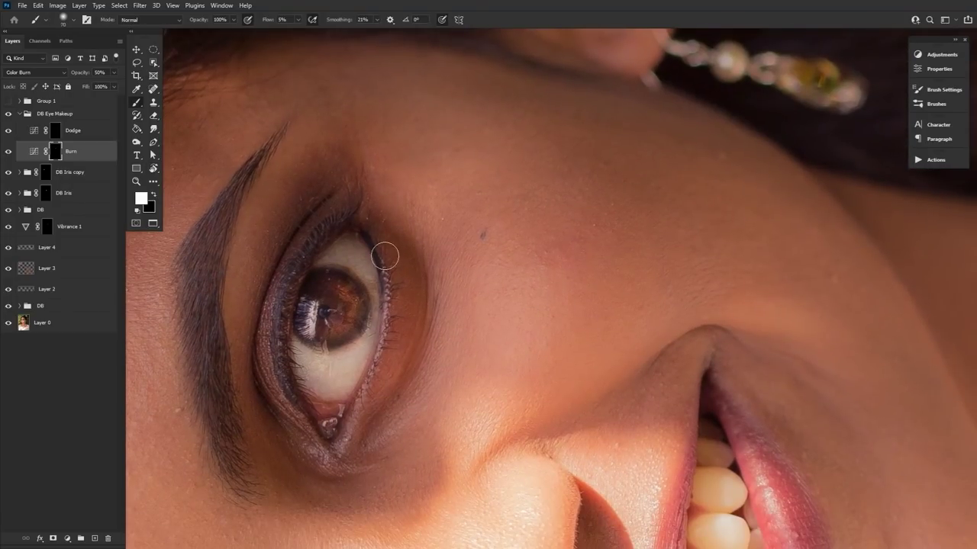
key(alt+bracketright)
mouse_move(321, 440)
mouse_down()
mouse_move(347, 422)
mouse_move(347, 444)
mouse_up()
key(bracketleft)
key(bracketleft)
key(bracketleft)
key(bracketleft)
key(bracketleft)
key(alt+bracketleft)
key(bracketright)
key(bracketright)
key(bracketright)
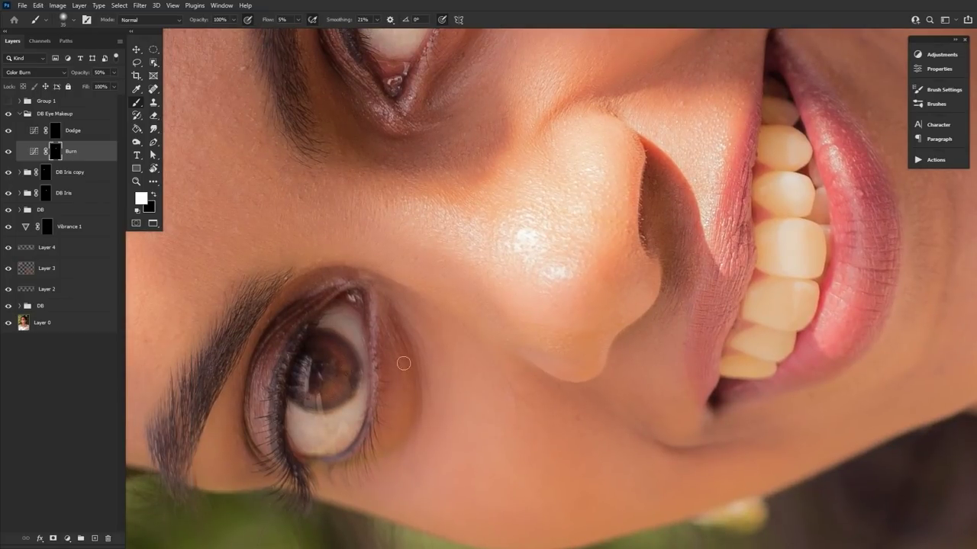
Step: Shape the makeup around the subject's right eye with white on the Dodge and Burn masks
key(alt+bracketright)
key(bracketleft)
key(bracketleft)
key(bracketleft)
key(alt+bracketleft)
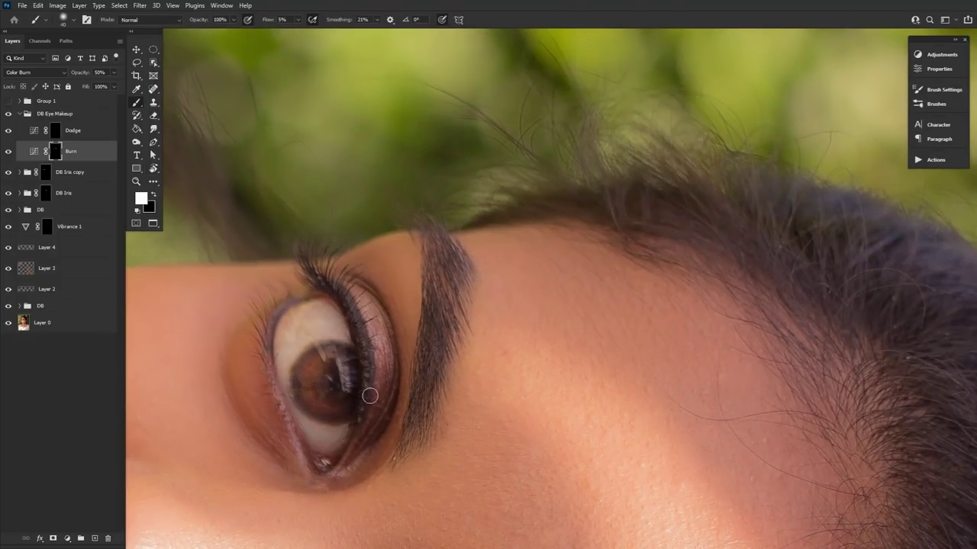
click(56, 128)
key(bracketright)
key(bracketright)
key(bracketright)
key(bracketright)
key(bracketright)
key(bracketright)
key(bracketright)
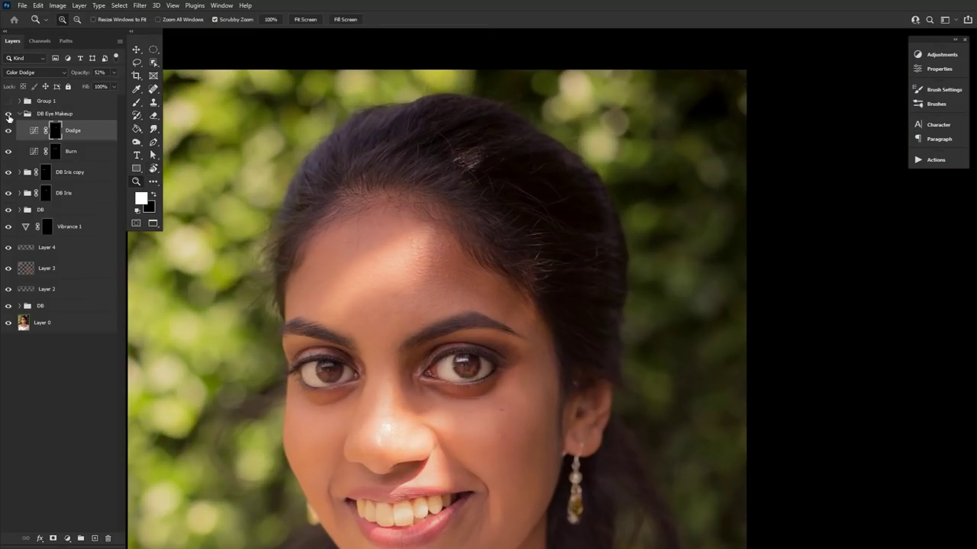
Step: Touch up the makeup at the corners of both eyes, alternating between the Burn and Dodge masks
key(alt+bracketleft)
key(b)
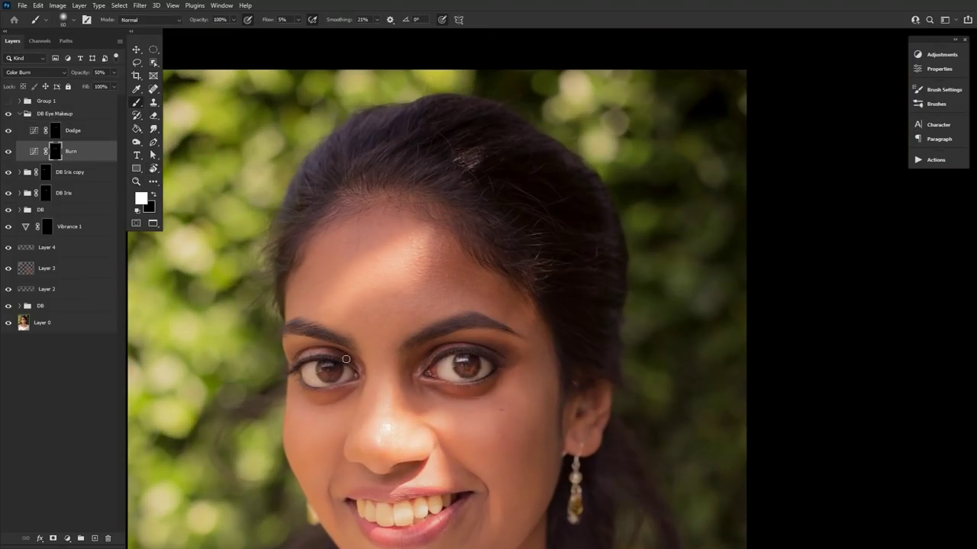
key(alt+bracketright)
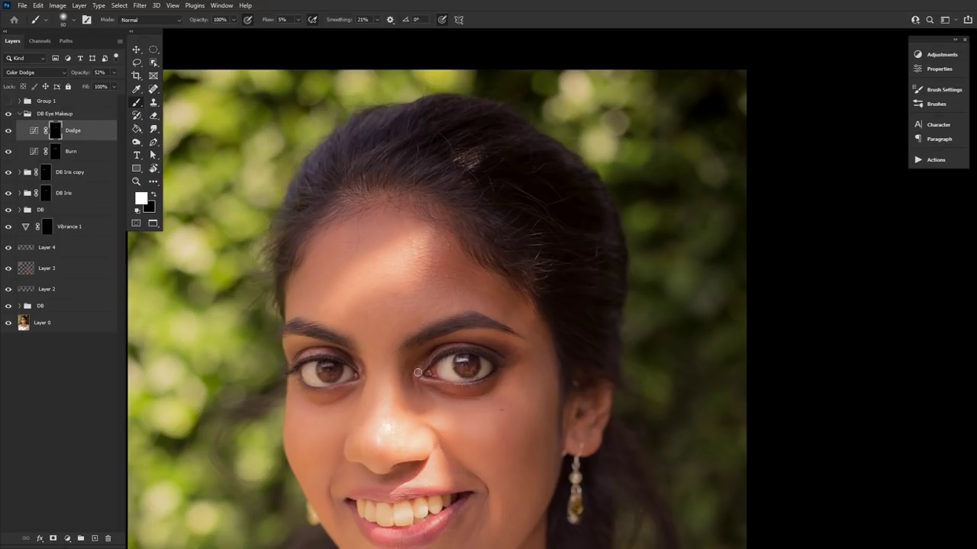
key(alt+bracketleft)
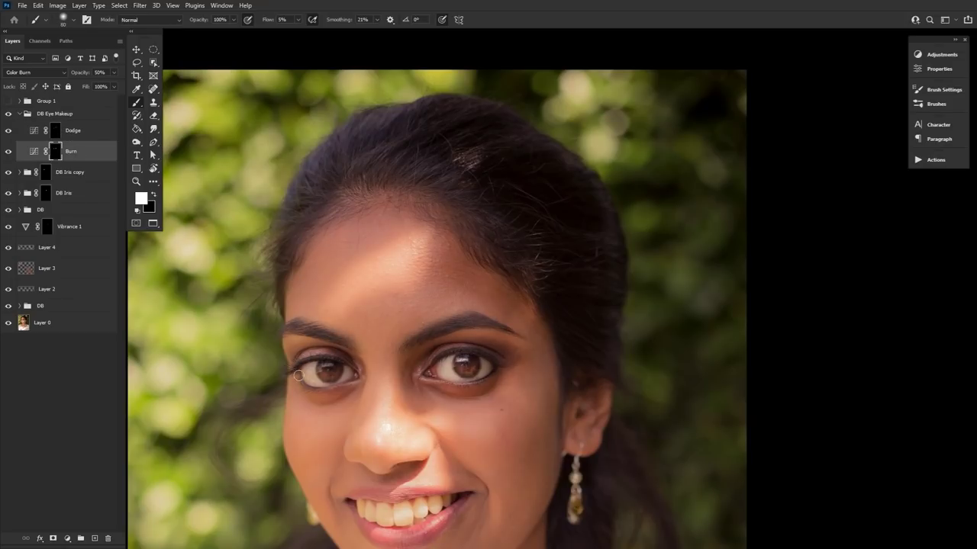
Step: Compare the portrait with and without the eye makeup and iris groups
key(z)
alt+click(332, 130)
scroll(238, 364, down, 2)
click(19, 113)
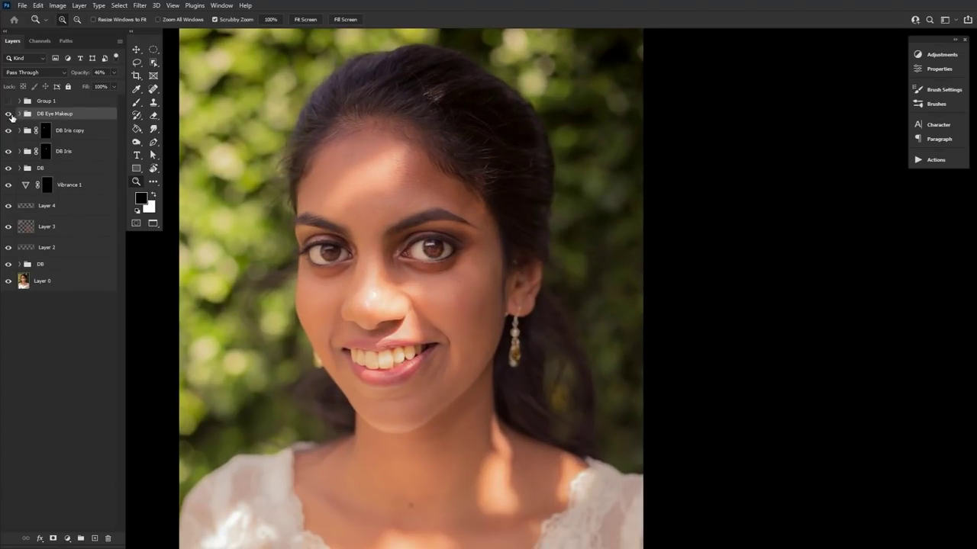
click(9, 114)
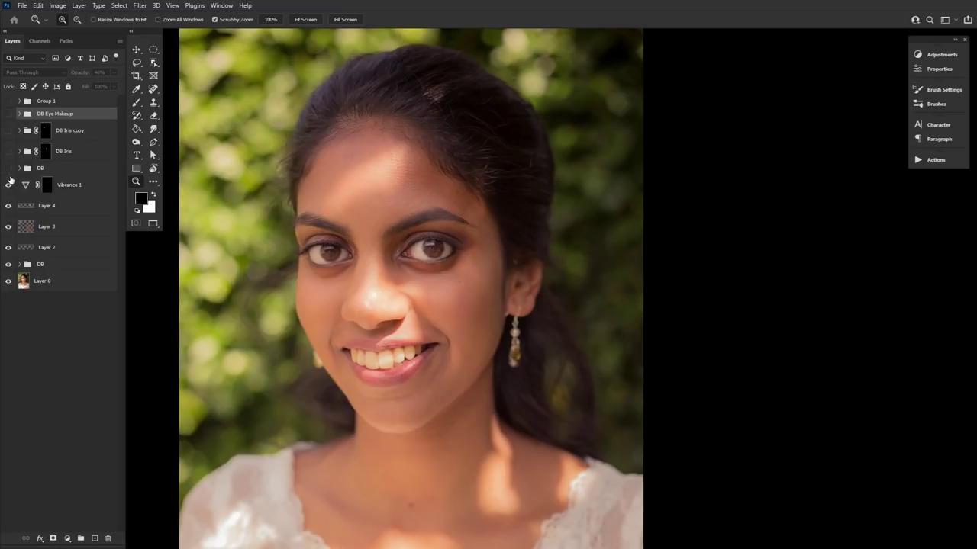
click(7, 113)
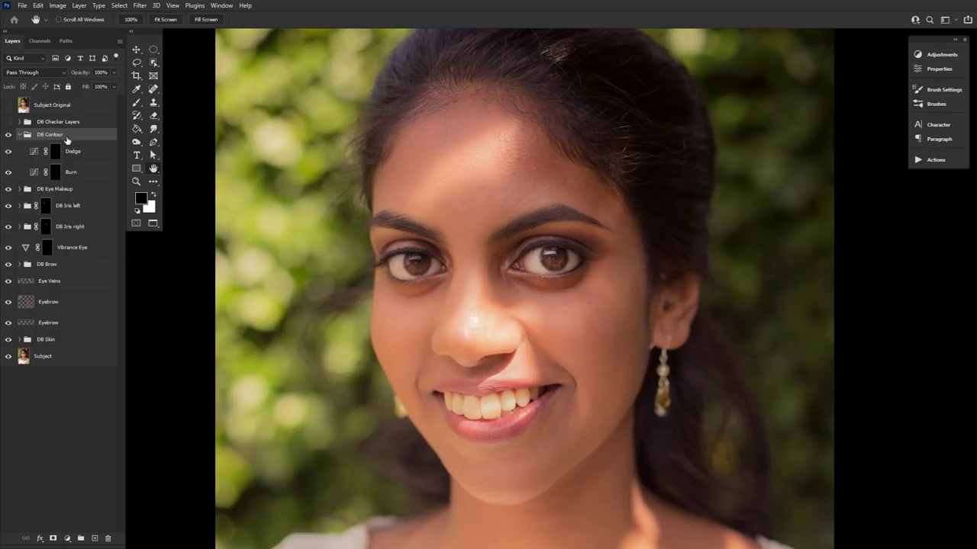
Step: Set the brush flow to 1% and paint white on the DB Contour group's Burn mask over the cheek beside the ear
click(94, 156)
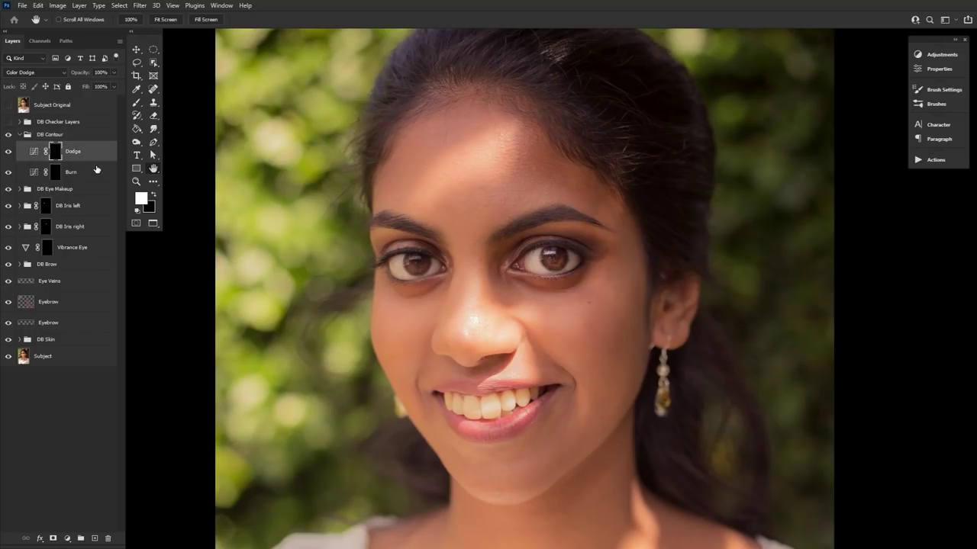
click(96, 173)
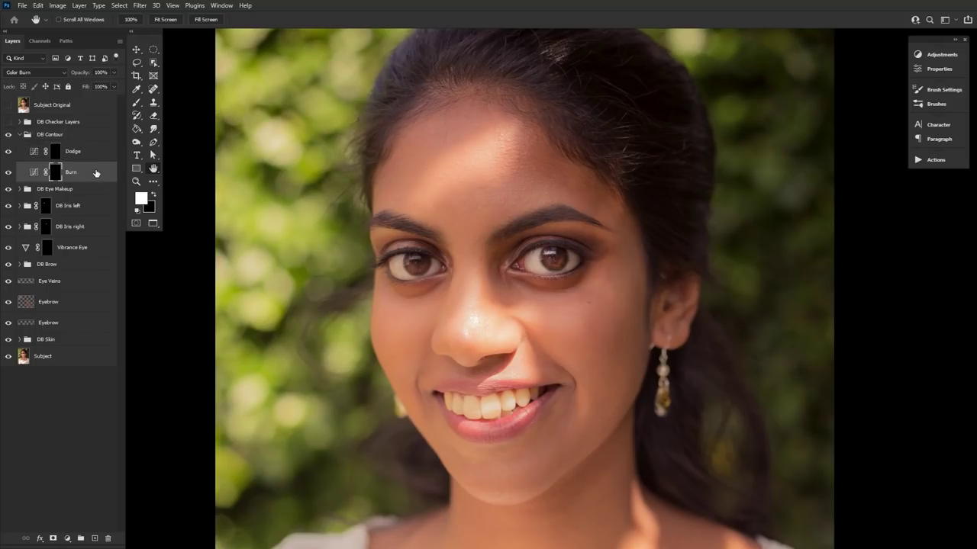
click(137, 104)
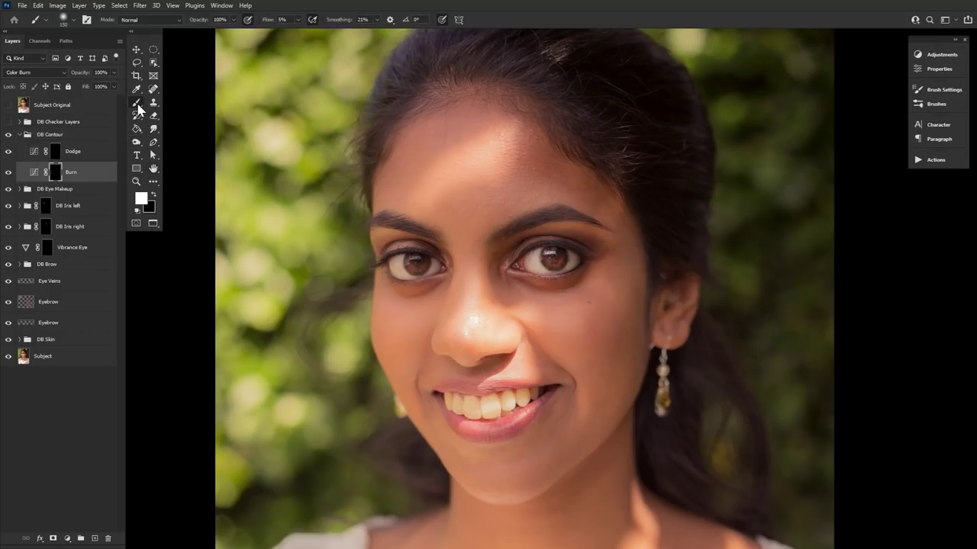
drag(269, 20, 249, 21)
key(bracketright)
key(bracketright)
key(bracketright)
key(bracketright)
key(bracketright)
key(bracketleft)
key(bracketleft)
key(bracketright)
key(bracketright)
key(bracketright)
key(bracketleft)
key(bracketleft)
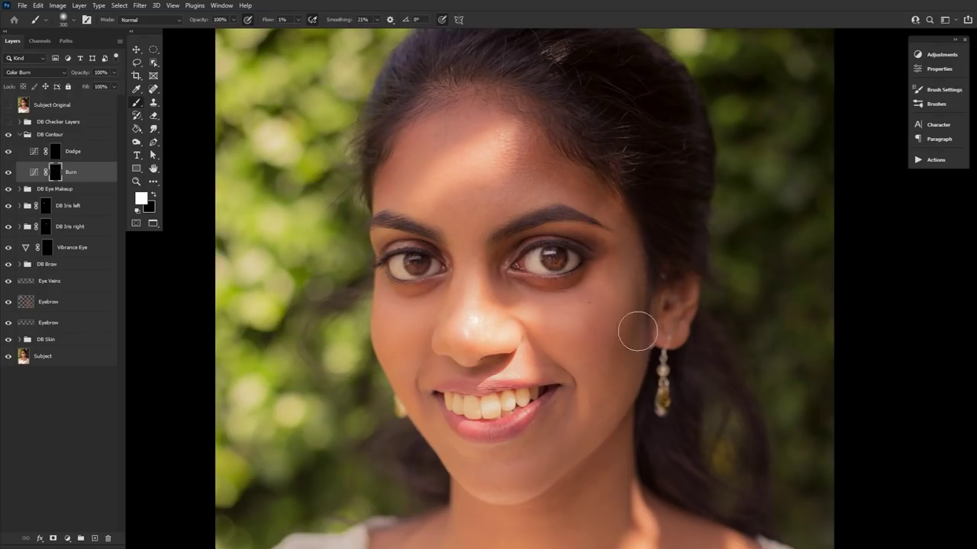
Step: Deepen the shadows on the neck, below the lower lip and beside the nose bridge on the contour Burn mask
drag(650, 480, 518, 375)
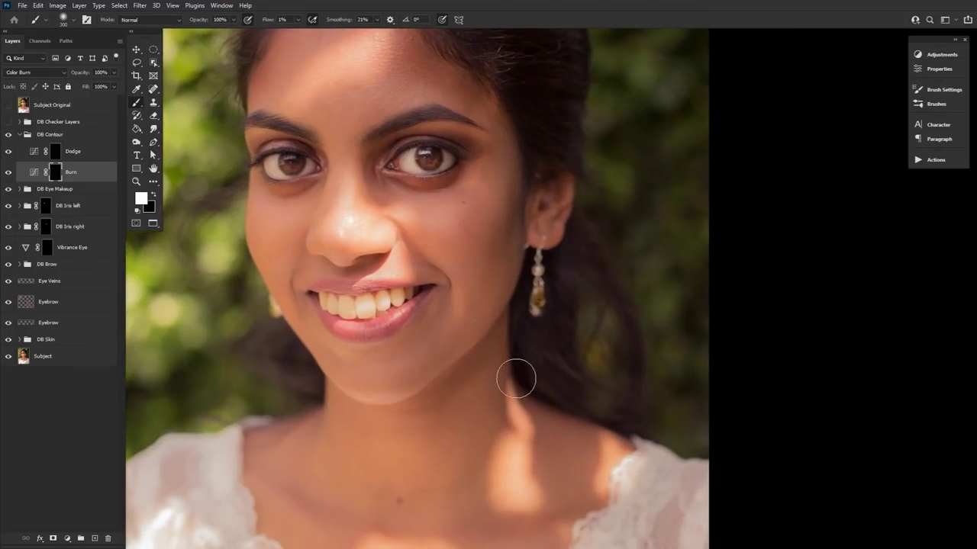
key(bracketleft)
key(bracketleft)
key(bracketleft)
key(bracketleft)
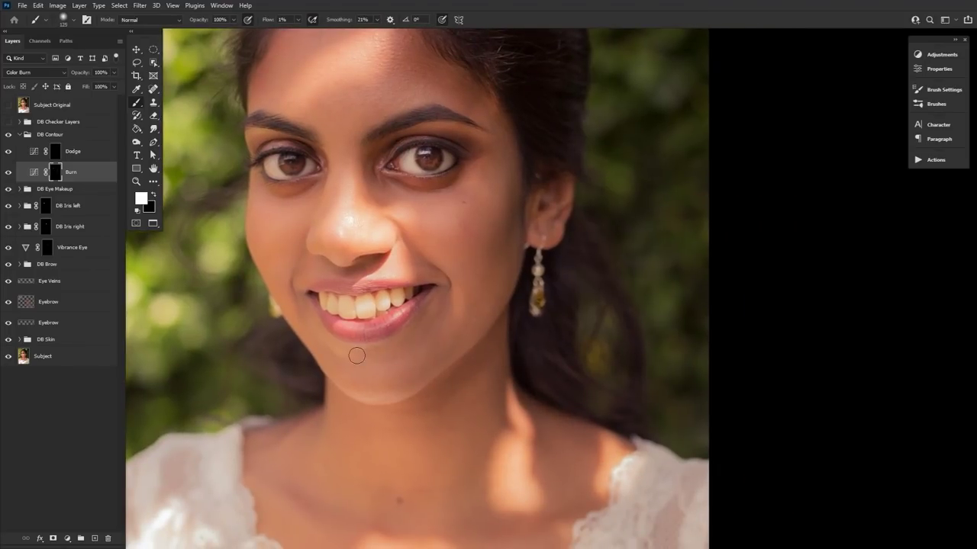
key(bracketright)
key(bracketright)
drag(419, 316, 429, 432)
key(bracketright)
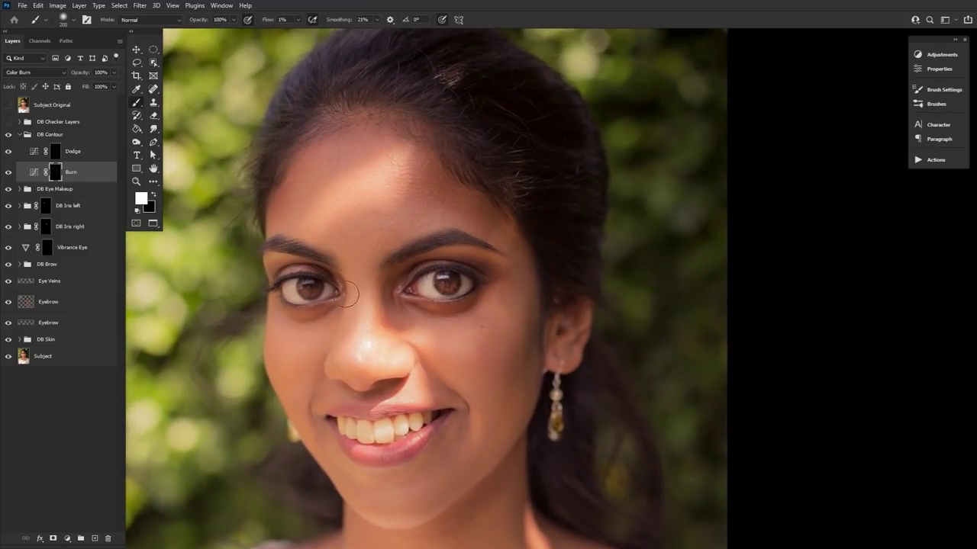
Step: Darken the neck and shoulder area on the contour Burn mask with a 400 px brush
key(bracketright)
key(bracketright)
drag(523, 448, 502, 308)
key(bracketright)
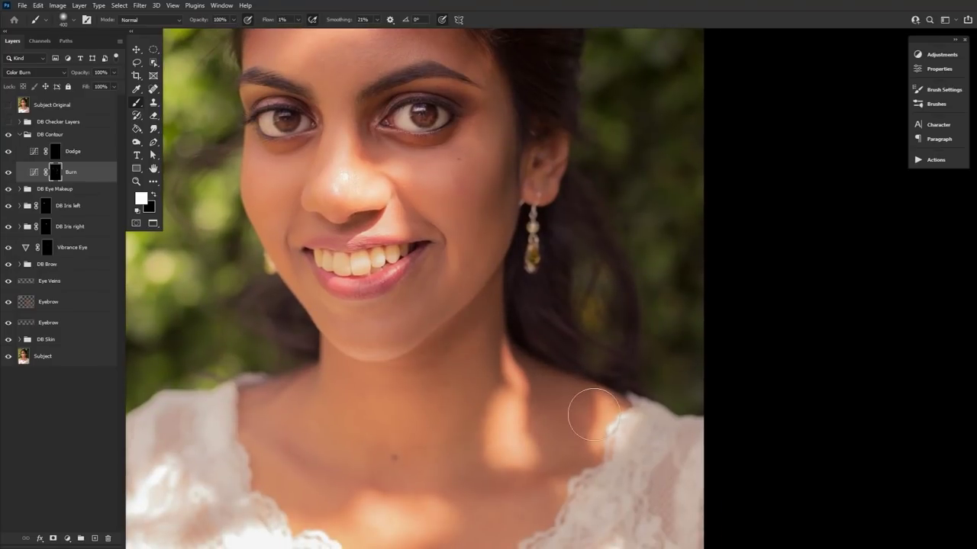
drag(333, 281, 366, 467)
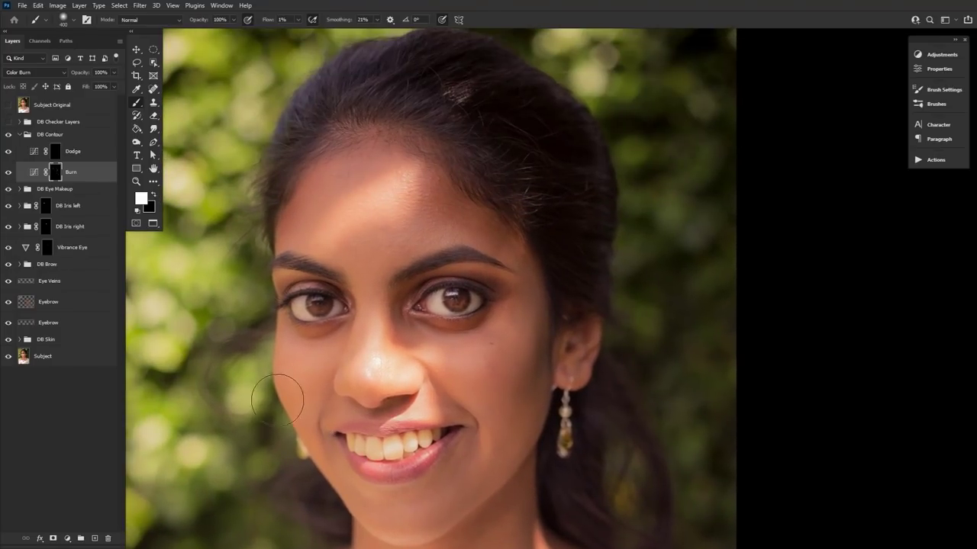
Step: Refine the contour shading on the subject's right cheek and smaller facial features on the Burn mask, varying the brush size
key(bracketleft)
key(bracketleft)
key(bracketleft)
key(bracketleft)
key(bracketleft)
key(bracketleft)
key(bracketleft)
key(bracketleft)
key(bracketright)
key(bracketright)
key(bracketright)
key(bracketright)
key(bracketright)
Step: Paint white highlights on the DB Contour group's Dodge mask over the subject's left cheekbone and the brow area
click(68, 155)
key(bracketright)
key(bracketright)
key(bracketright)
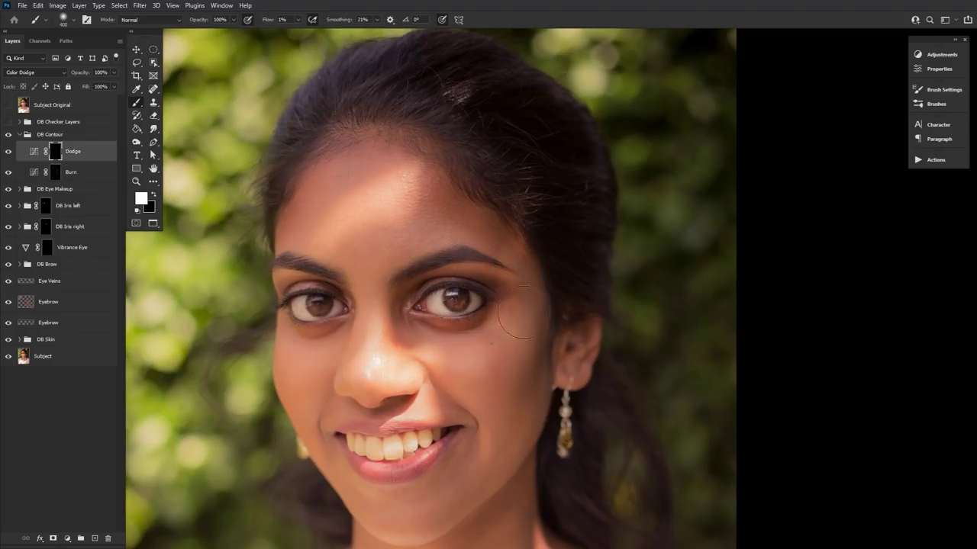
key(bracketleft)
key(bracketleft)
key(bracketleft)
key(bracketleft)
key(bracketleft)
mouse_move(321, 232)
mouse_down()
mouse_move(320, 215)
mouse_move(350, 240)
mouse_up()
Step: Rotate the canvas and brighten the subject's left cheek on the contour Dodge mask with a 300 px brush
key(bracketleft)
key(bracketleft)
key(bracketleft)
key(r)
drag(508, 264, 621, 290)
key(b)
key(bracketright)
key(bracketright)
key(bracketright)
key(bracketright)
key(bracketright)
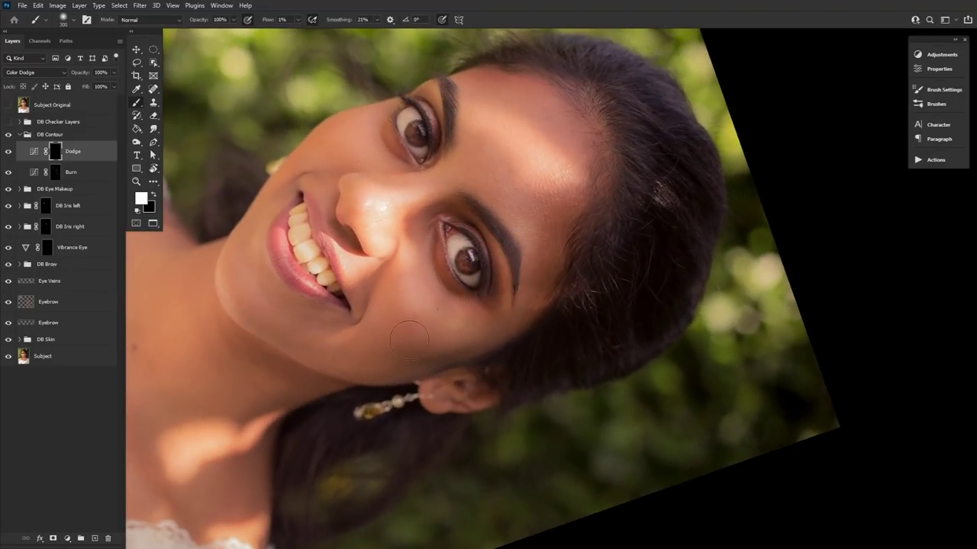
Step: Highlight the lower and upper lips with a smaller brush on the contour Dodge mask
key(bracketleft)
key(bracketleft)
key(bracketleft)
key(bracketleft)
key(bracketleft)
drag(296, 294, 292, 282)
mouse_move(333, 253)
mouse_down()
mouse_move(342, 268)
mouse_move(341, 258)
mouse_up()
Step: Brighten the chest below the neck on the contour Dodge mask with a 400 px brush
key(bracketright)
key(bracketright)
key(bracketright)
key(bracketright)
key(bracketright)
key(bracketright)
key(bracketright)
key(bracketleft)
key(bracketleft)
drag(317, 405, 524, 423)
key(bracketright)
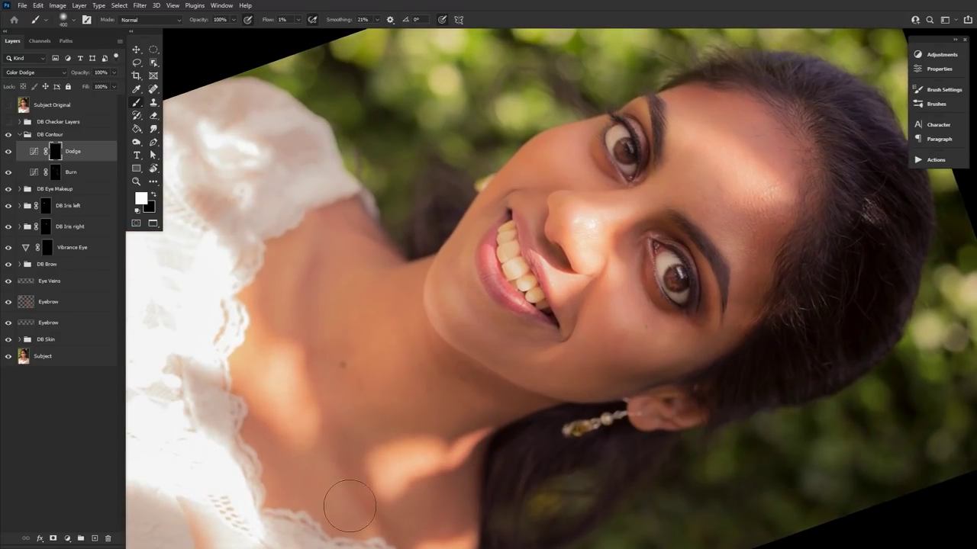
Step: Activate the DB Contour group's Burn mask with white as the foreground colour, with the canvas unrotated and the whole portrait in view
click(111, 178)
click(155, 195)
key(x)
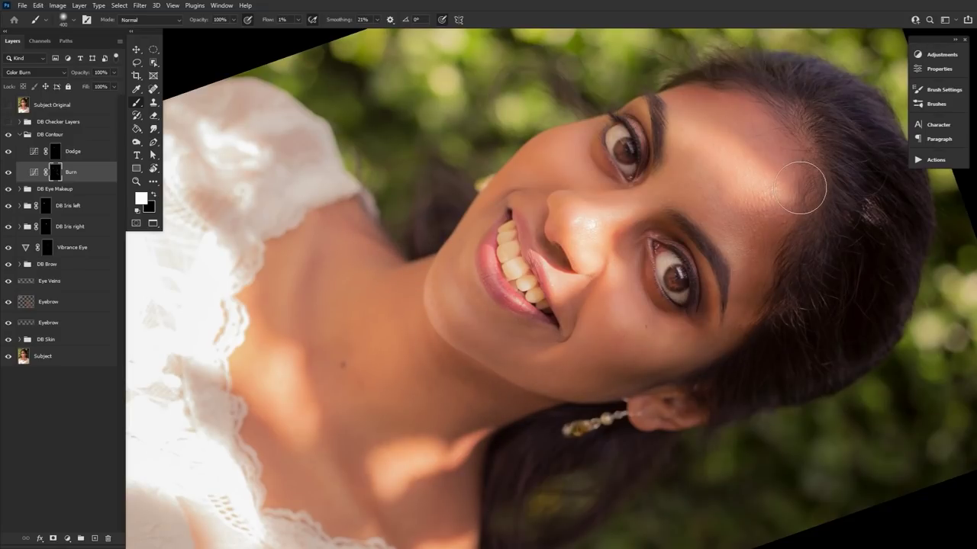
double_click(153, 169)
key(z)
key(ctrl+0)
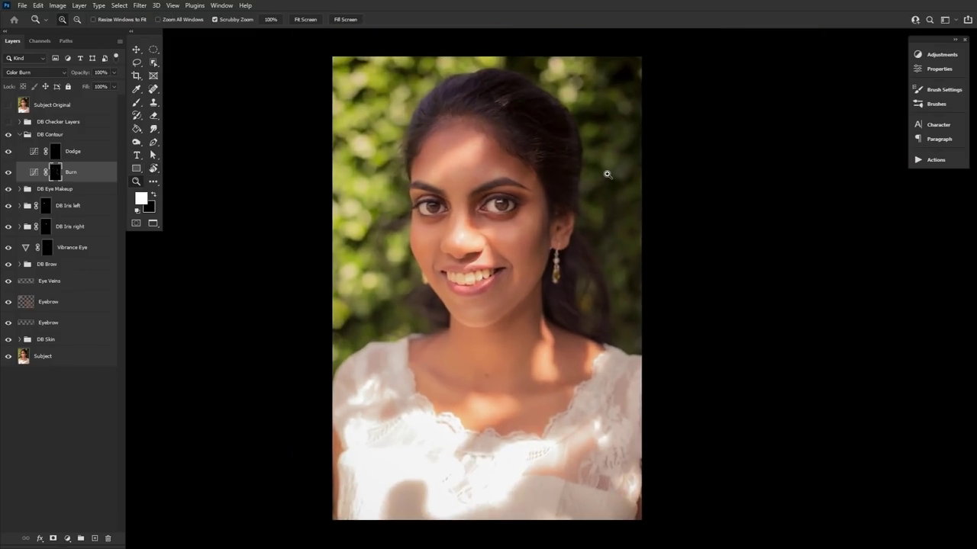
Step: Lower the DB Contour group's Dodge layer opacity to 74% and its Burn layer opacity to 66%
click(91, 157)
drag(87, 74, 68, 75)
click(10, 173)
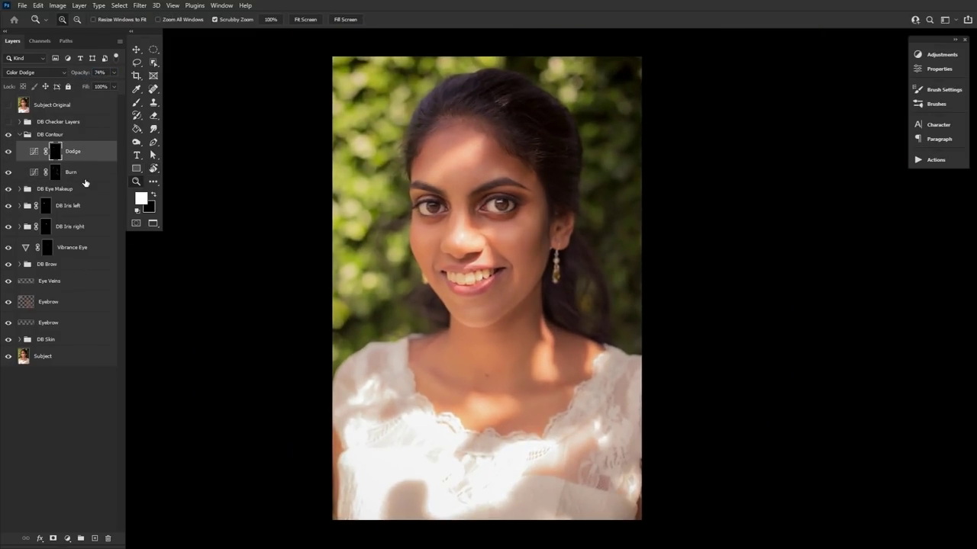
click(17, 173)
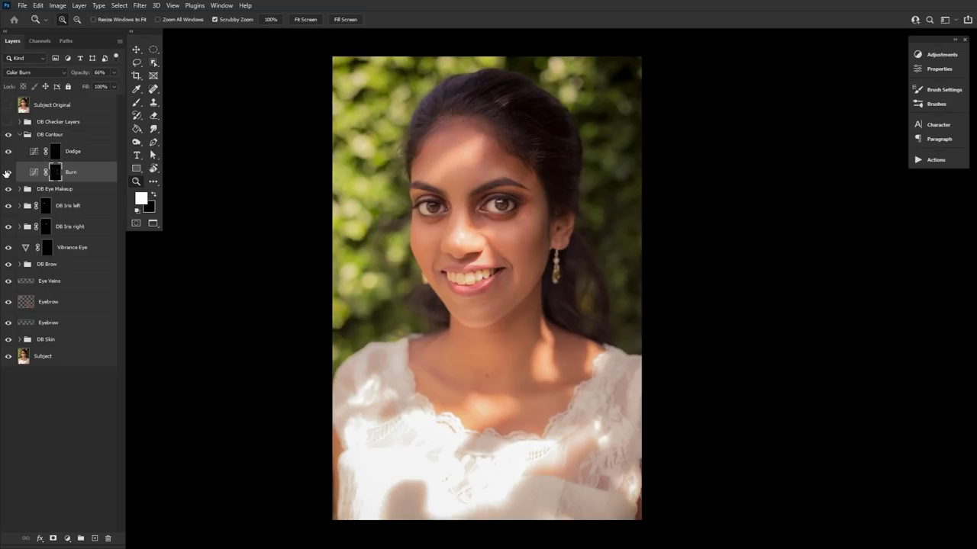
click(21, 152)
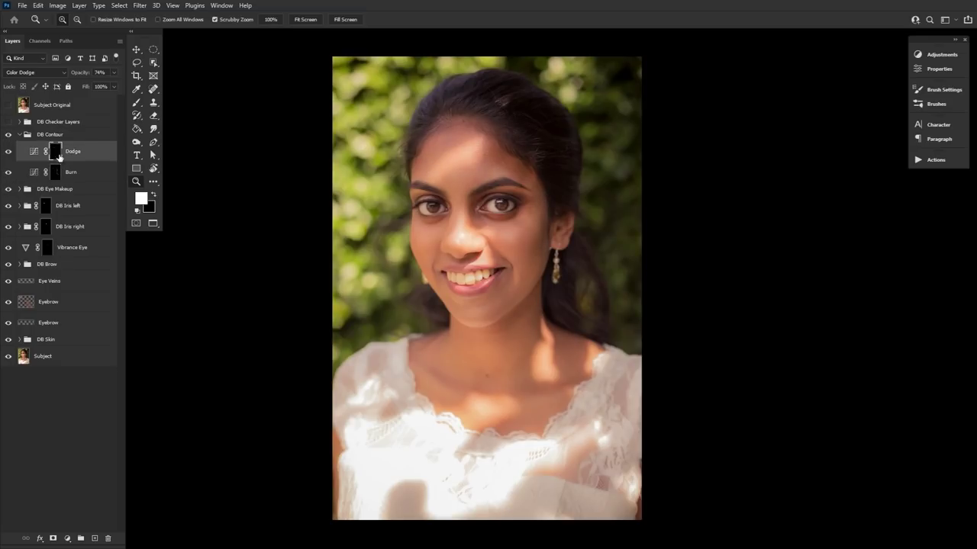
Step: Resize the brush for the contour Dodge mask and compare the portrait with and without the Dodge layer
key(b)
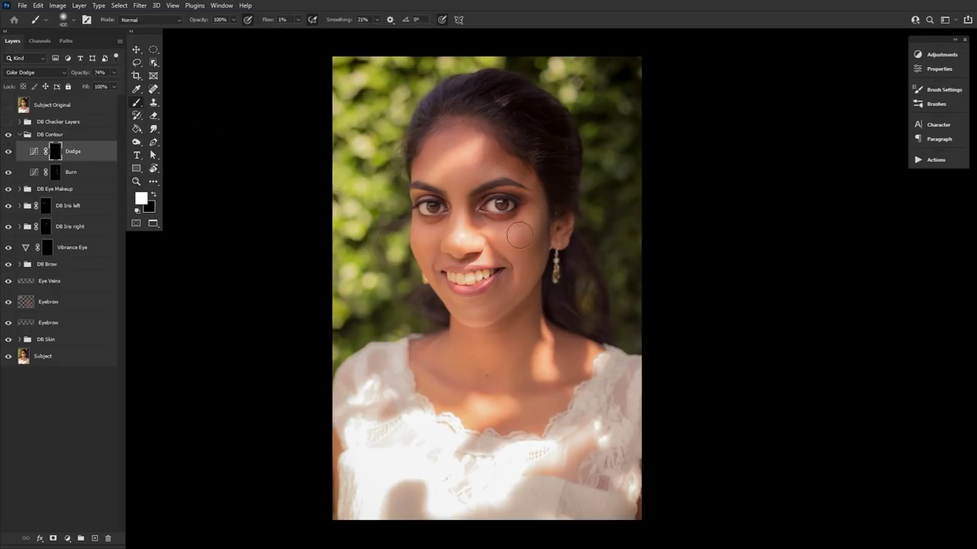
key([)
key([)
key([)
key(bracketright)
key(bracketright)
click(7, 152)
click(8, 152)
Step: Set the contour Burn layer's opacity to 52% and compare the face with and without the DB Contour group
click(85, 172)
click(82, 72)
drag(82, 72, 86, 73)
click(9, 136)
click(8, 135)
click(136, 182)
click(369, 200)
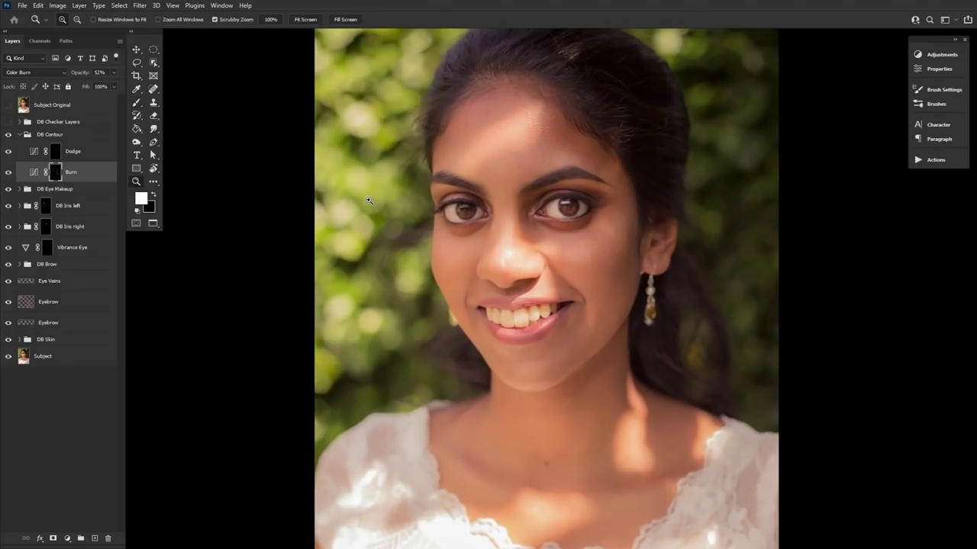
click(154, 170)
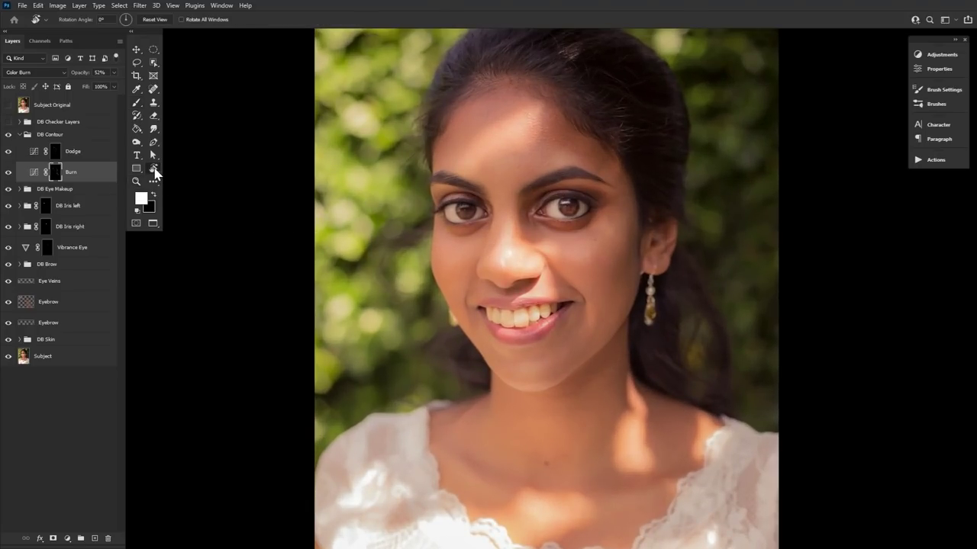
double_click(152, 168)
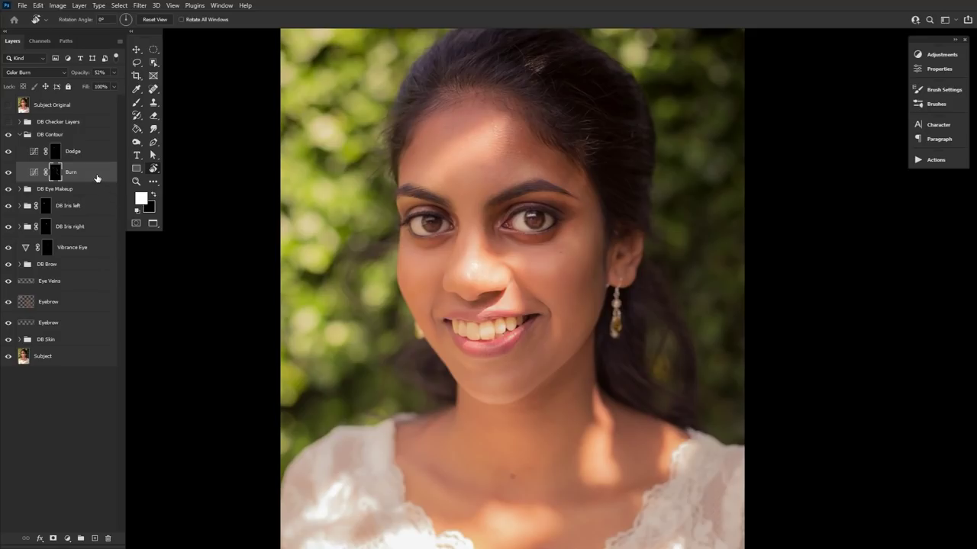
Step: Add a new layer above the DB Contour group and set its blend mode to Multiply
click(84, 139)
click(95, 538)
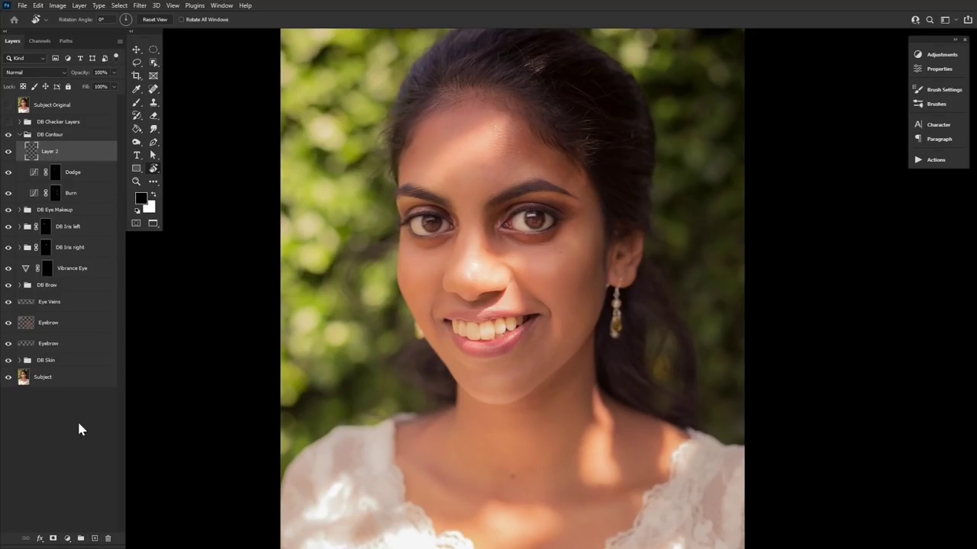
click(55, 72)
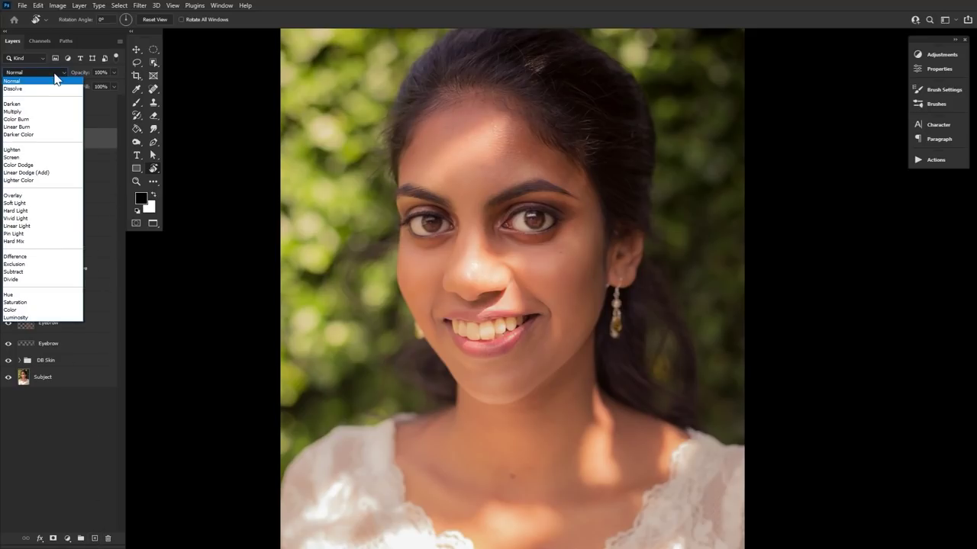
click(73, 118)
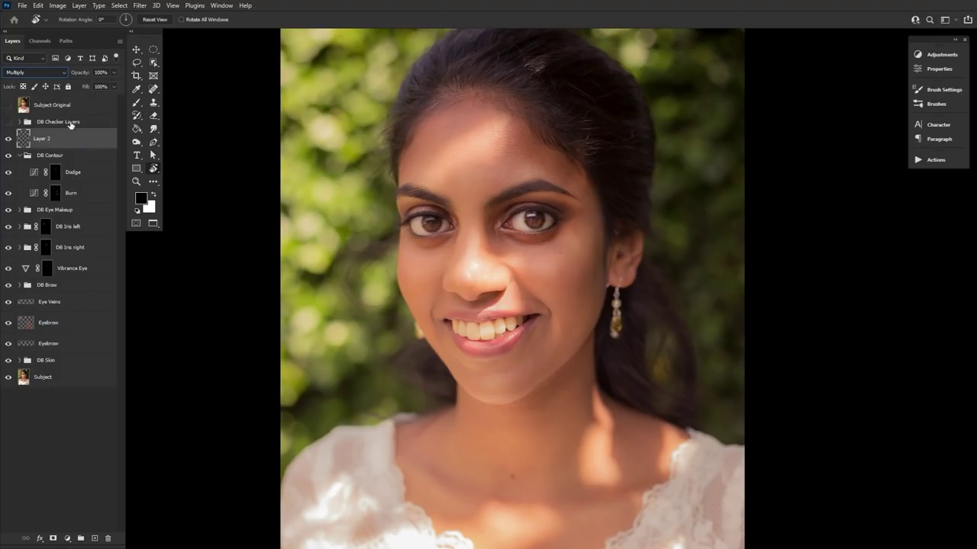
Step: Set the foreground colour to the orange ea7631
click(140, 199)
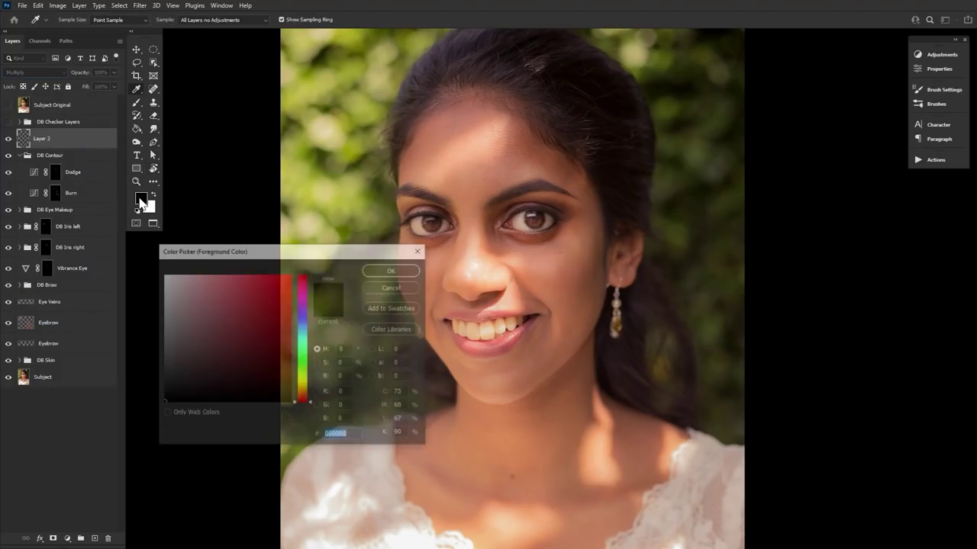
right_click(336, 435)
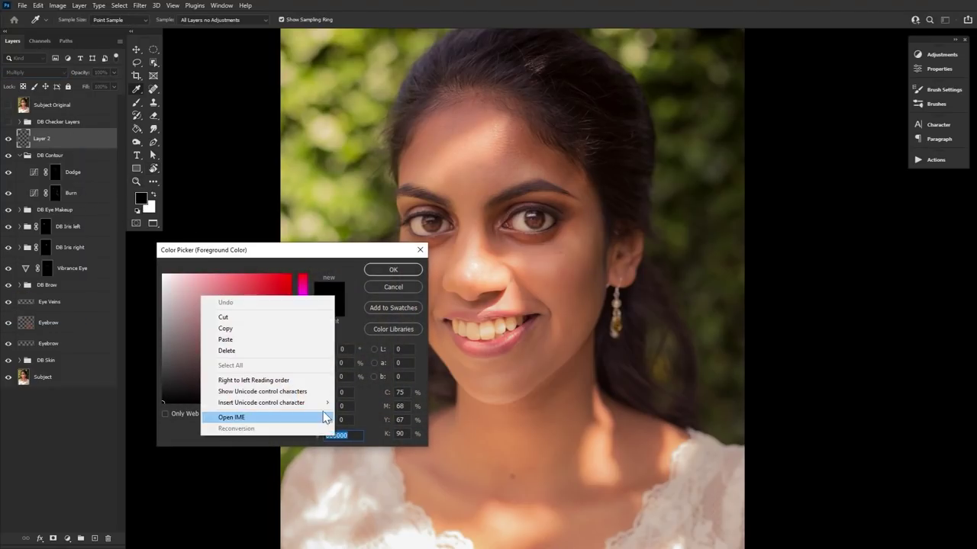
click(289, 340)
click(264, 286)
click(265, 285)
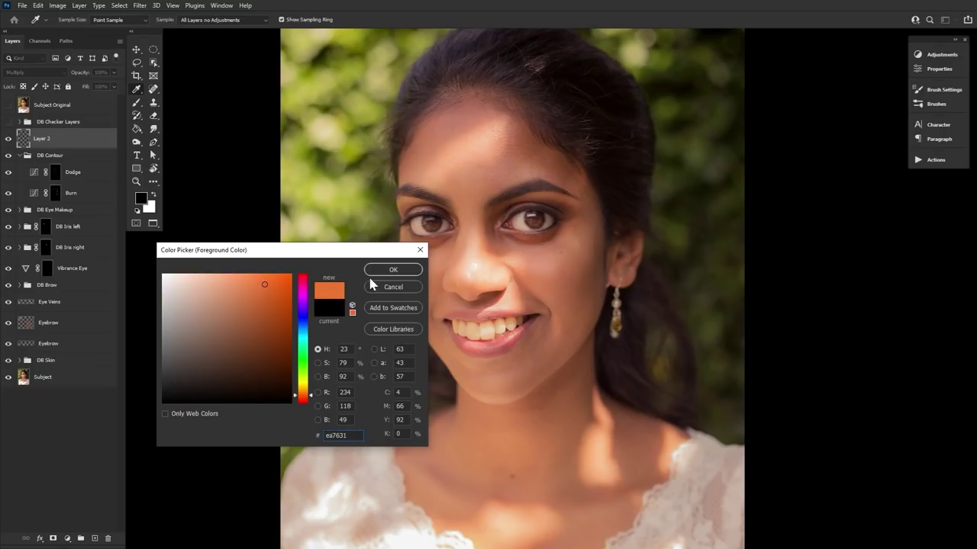
click(389, 269)
Step: Paint soft orange blush over both cheeks and the nose on the Multiply layer with a 500 px brush at 1% flow
key(r)
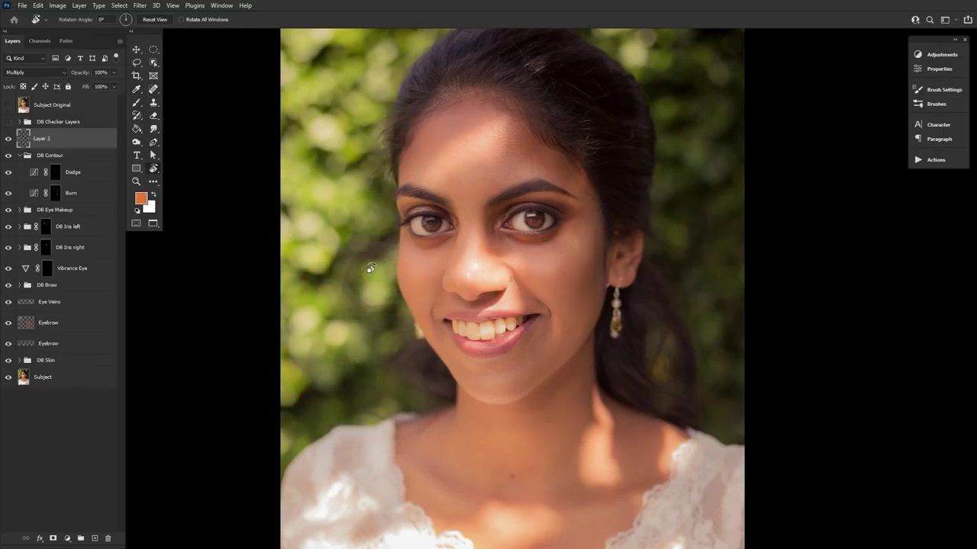
click(137, 104)
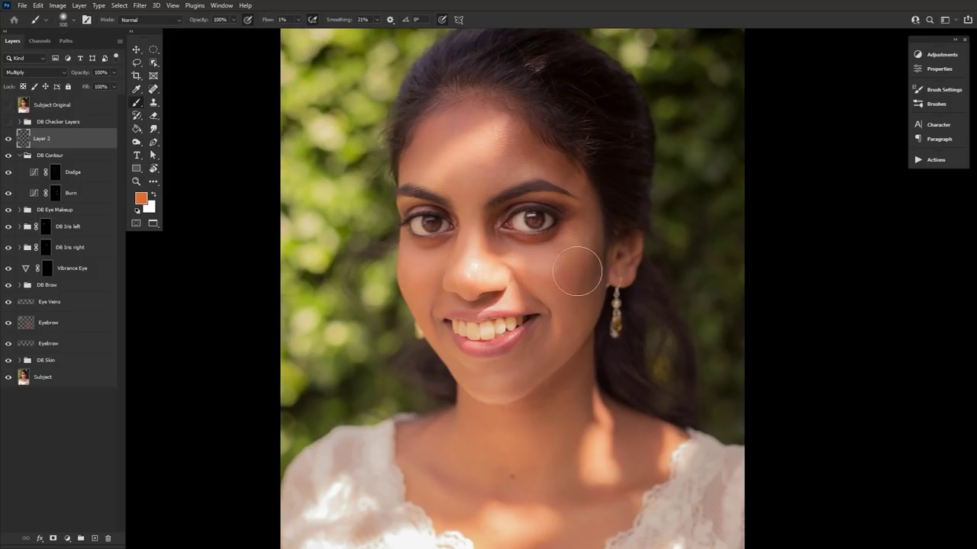
drag(416, 286, 412, 296)
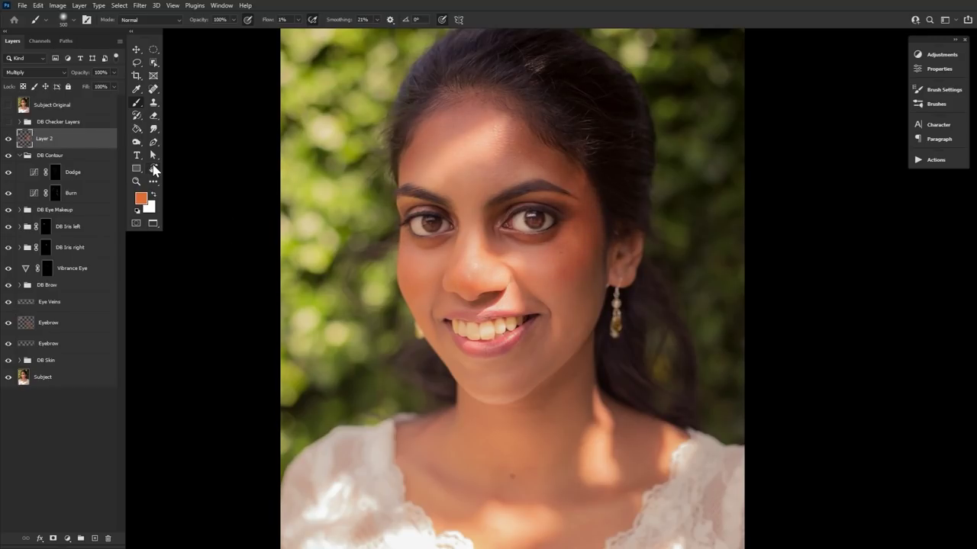
Step: Split the blush layer's Blend If highlight slider for the underlying layer to 124 / 254, comparing with the preview off
double_click(87, 144)
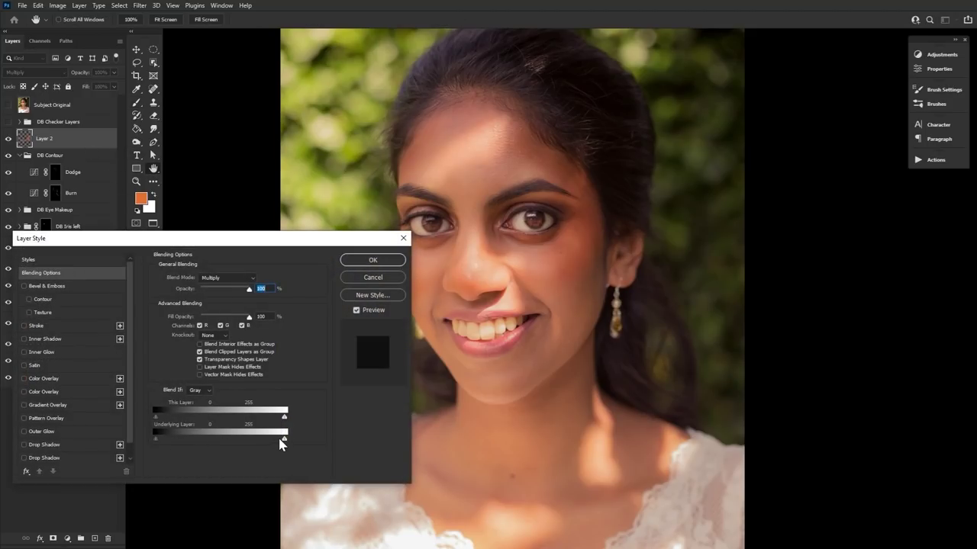
drag(284, 439, 218, 440)
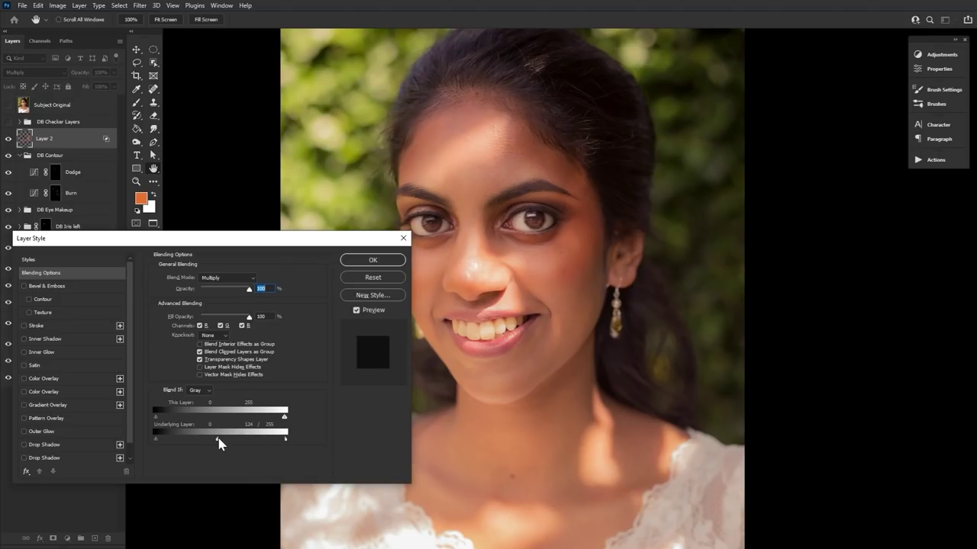
mouse_move(283, 440)
mouse_down()
mouse_move(261, 440)
mouse_move(279, 443)
mouse_up()
click(357, 311)
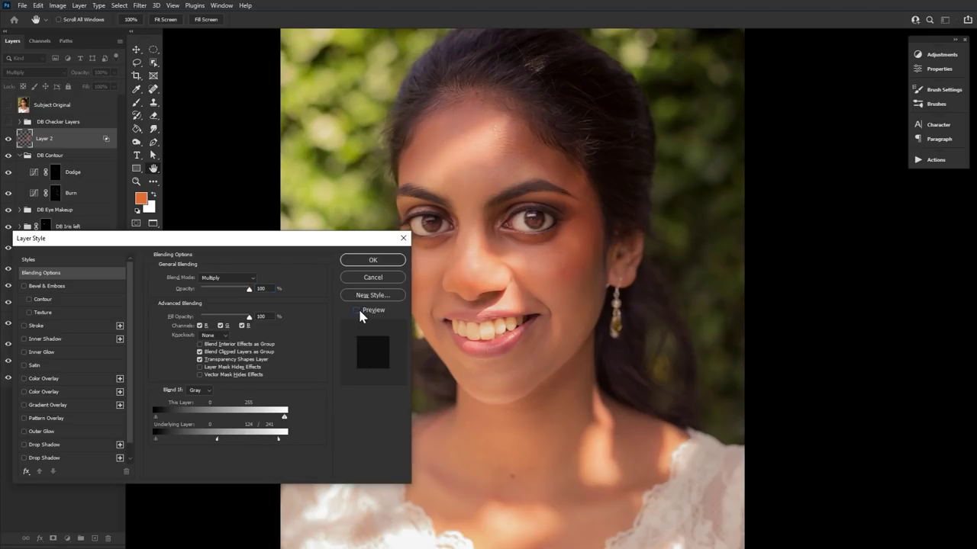
click(357, 311)
click(357, 311)
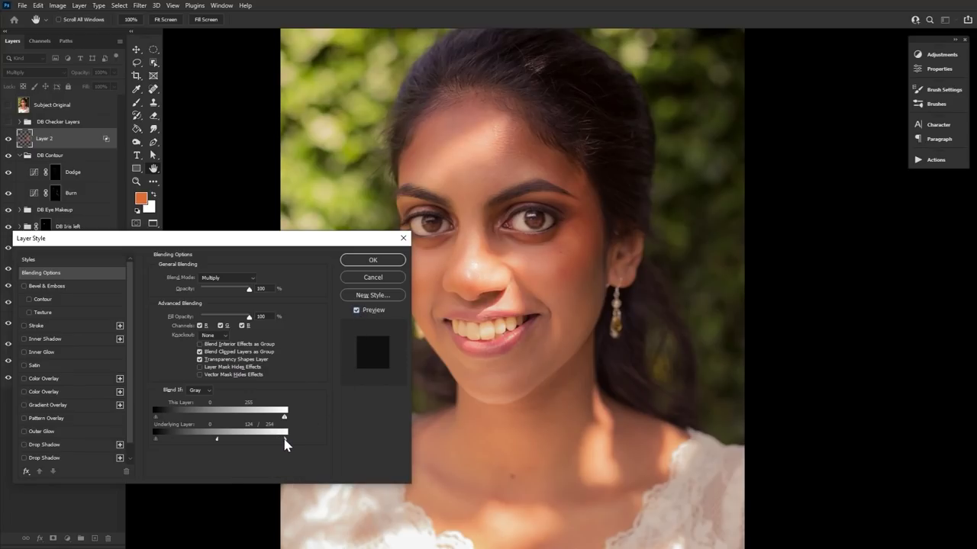
Step: Fine-tune the blush layer's underlying-layer highlight split while comparing the preview, and apply the blending options
drag(218, 442, 215, 442)
click(369, 313)
click(370, 314)
click(369, 314)
drag(246, 444, 234, 445)
click(358, 262)
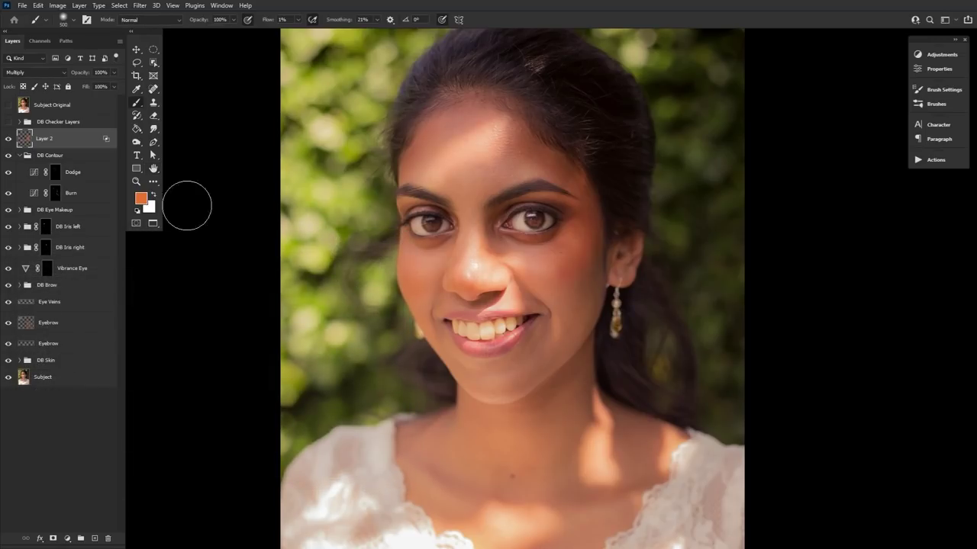
Step: Lower the blush layer's opacity to 70% and compare the portrait with and without the blush
drag(85, 75, 82, 75)
click(8, 140)
click(8, 140)
click(9, 140)
click(8, 140)
click(8, 140)
click(9, 140)
Step: Erase excess blush over the nose on the blush layer with a 200 px eraser, enlarging the eraser as needed
click(153, 115)
click(474, 271)
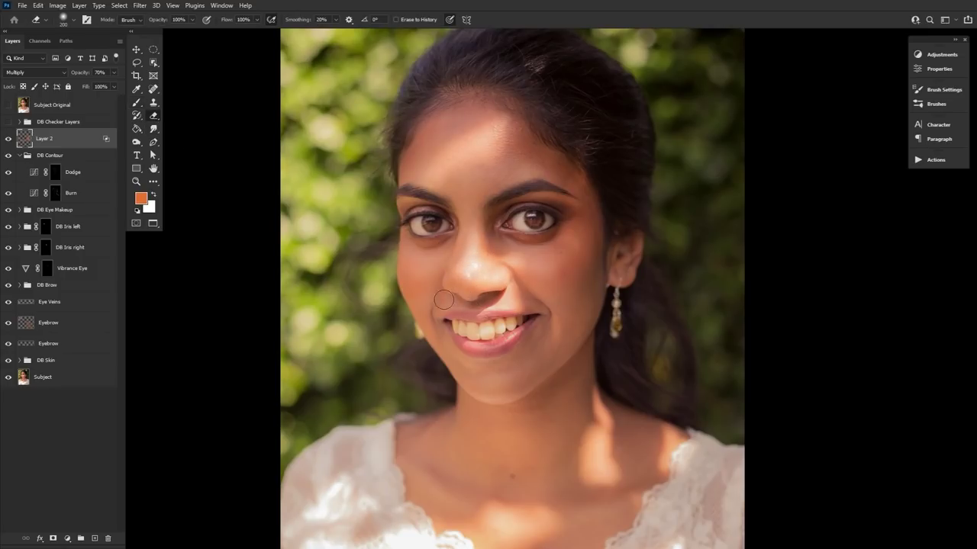
key(bracketright)
key(bracketright)
key(bracketright)
key(bracketright)
key(bracketright)
key(bracketright)
key(bracketright)
key(bracketright)
key(bracketright)
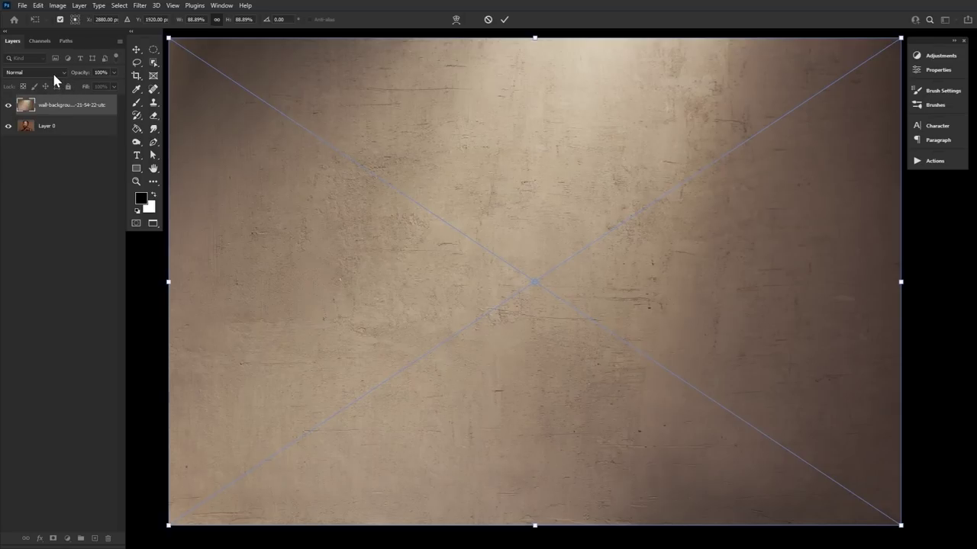
Step: Blend the placed wall texture over the portrait in Soft Light and reduce its saturation to -82 with Hue/Saturation
click(46, 72)
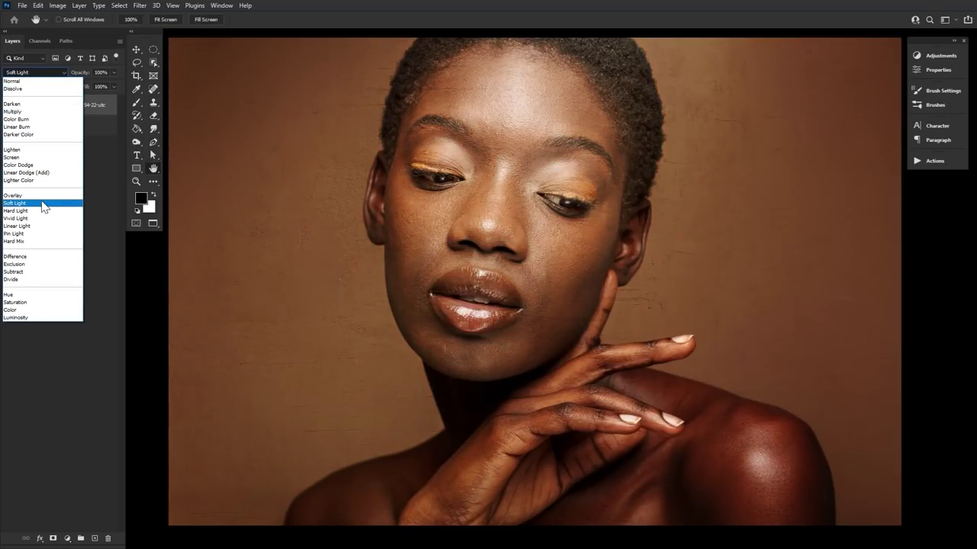
click(44, 203)
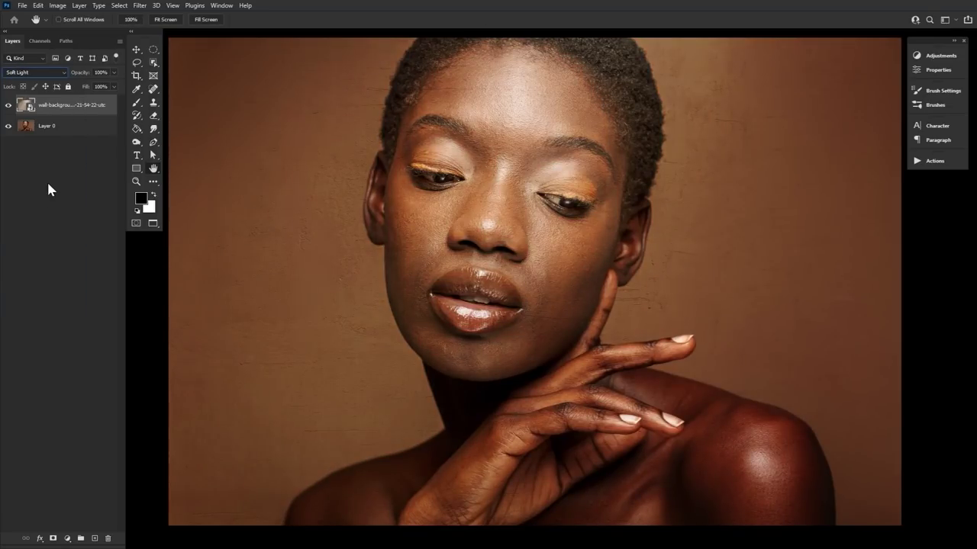
click(58, 6)
mouse_move(72, 30)
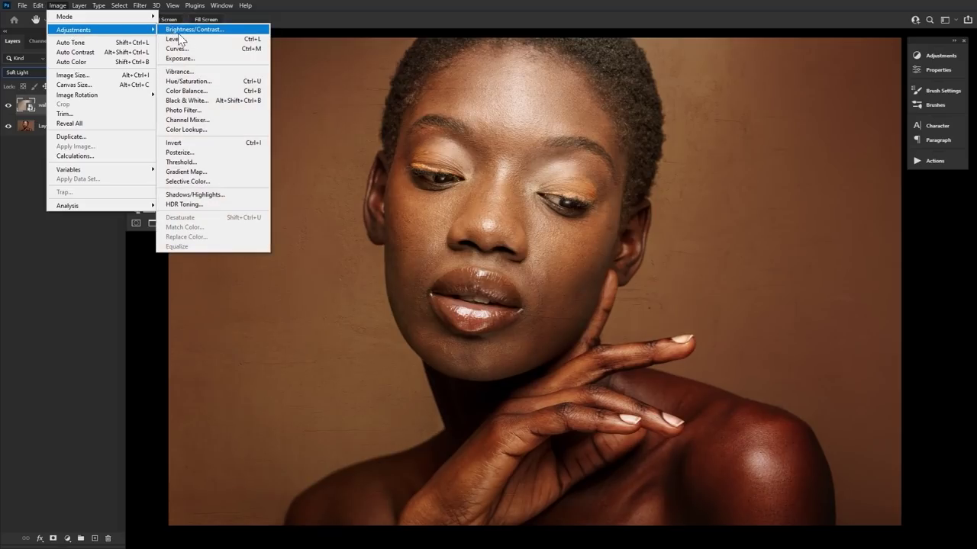
click(205, 83)
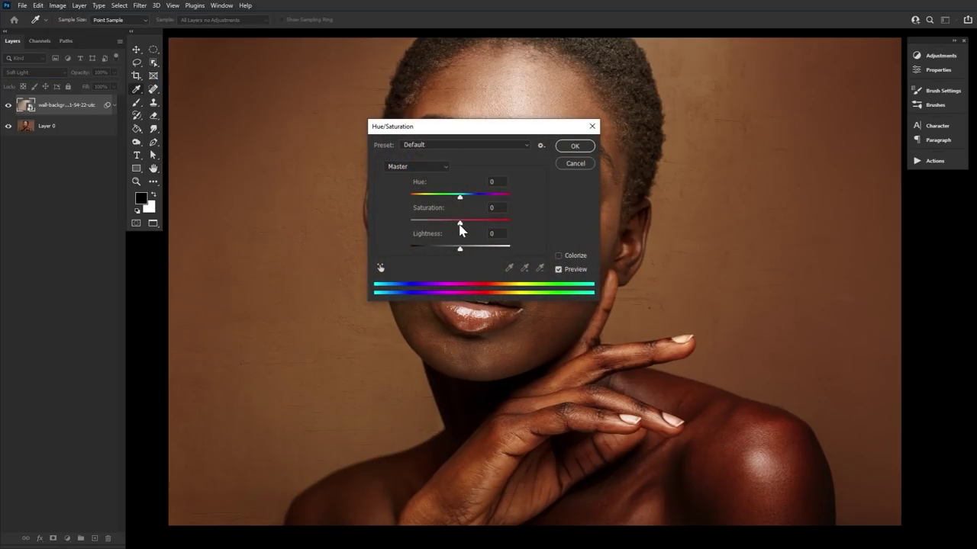
drag(460, 223, 404, 227)
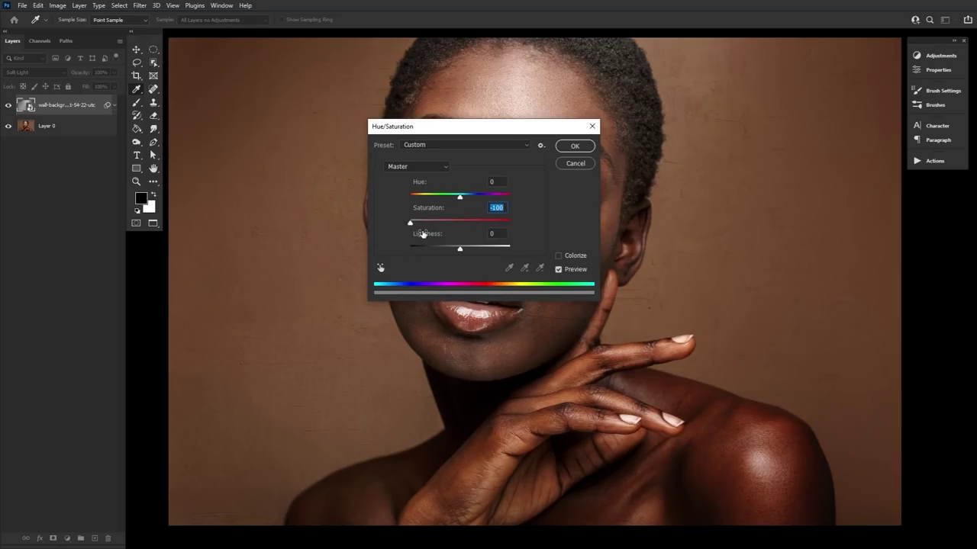
mouse_move(415, 226)
mouse_down()
mouse_move(432, 225)
mouse_move(419, 224)
mouse_up()
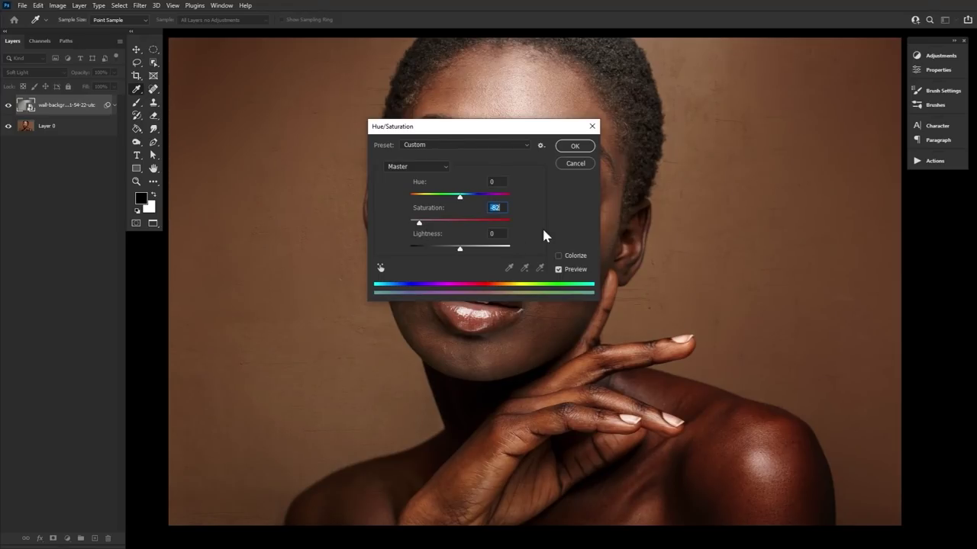
click(576, 148)
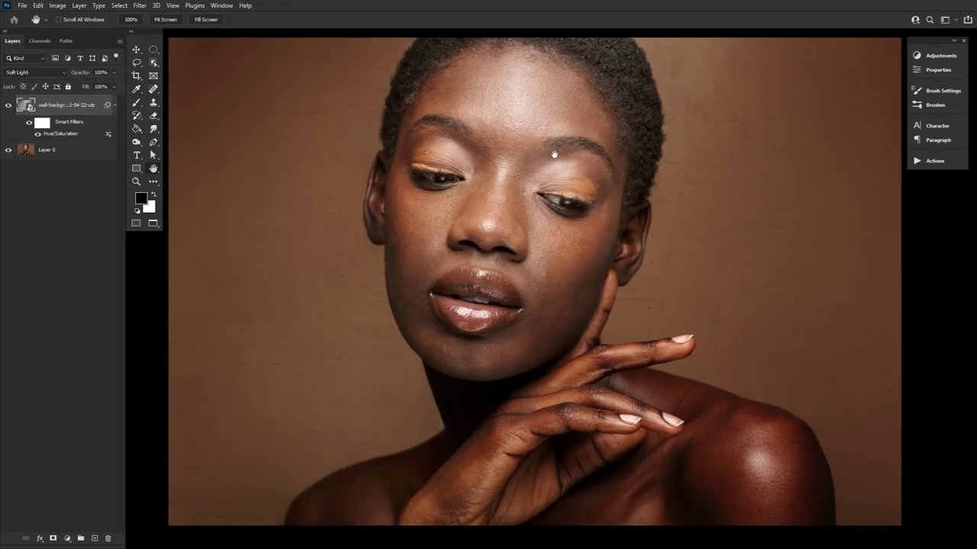
Step: Duplicate the desaturated wall texture layer and set the copy's blend mode to Overlay
drag(82, 113, 85, 100)
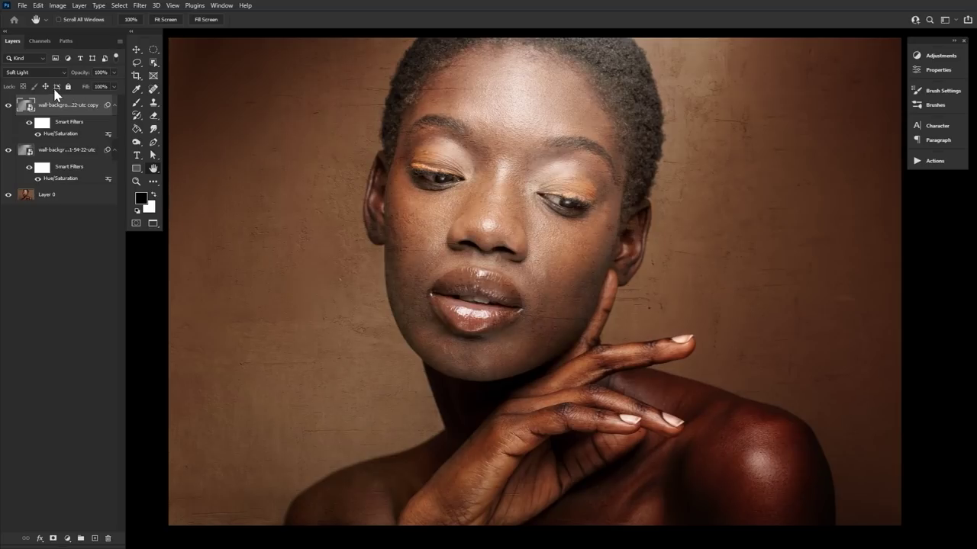
click(49, 72)
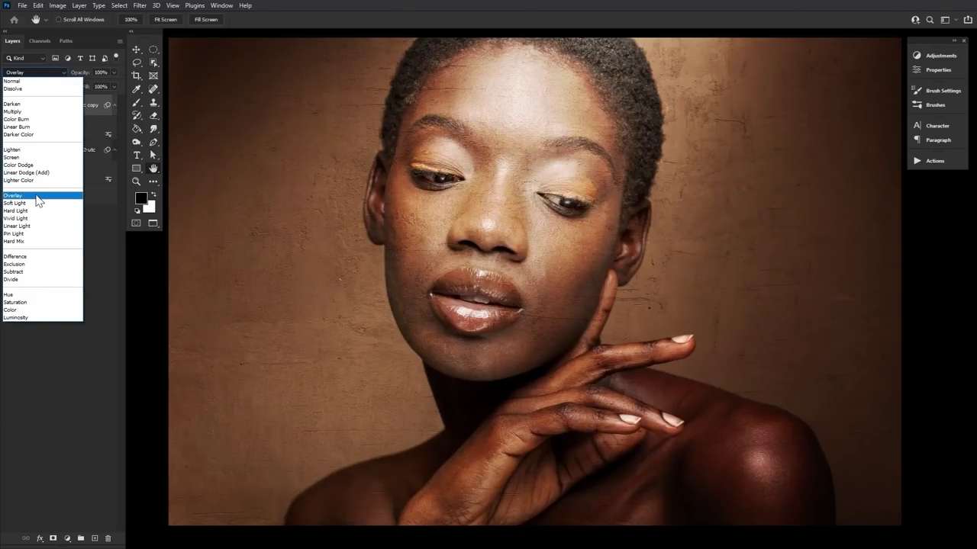
click(58, 196)
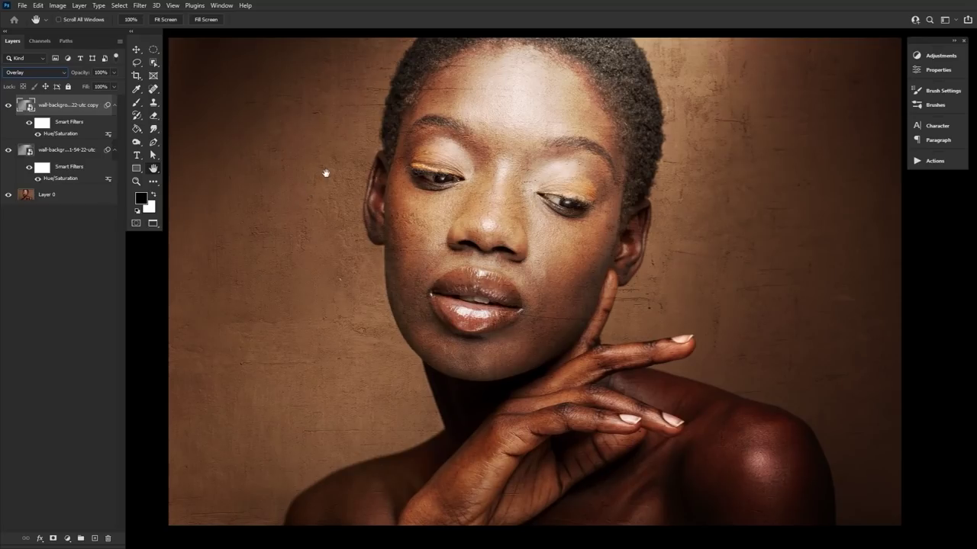
Step: Lower the Overlay texture copy's opacity to 58% and group it with the Soft Light wall texture layer
drag(85, 78, 82, 78)
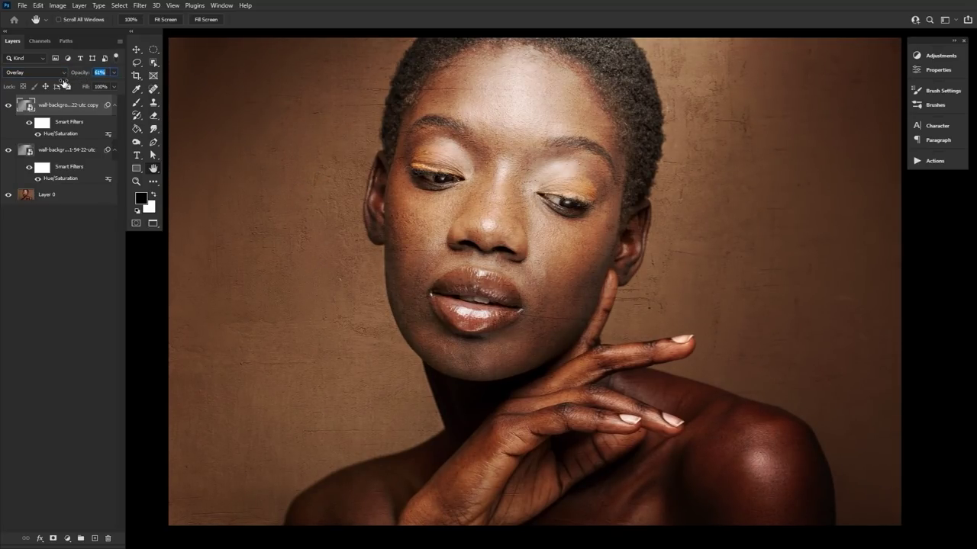
drag(84, 74, 78, 100)
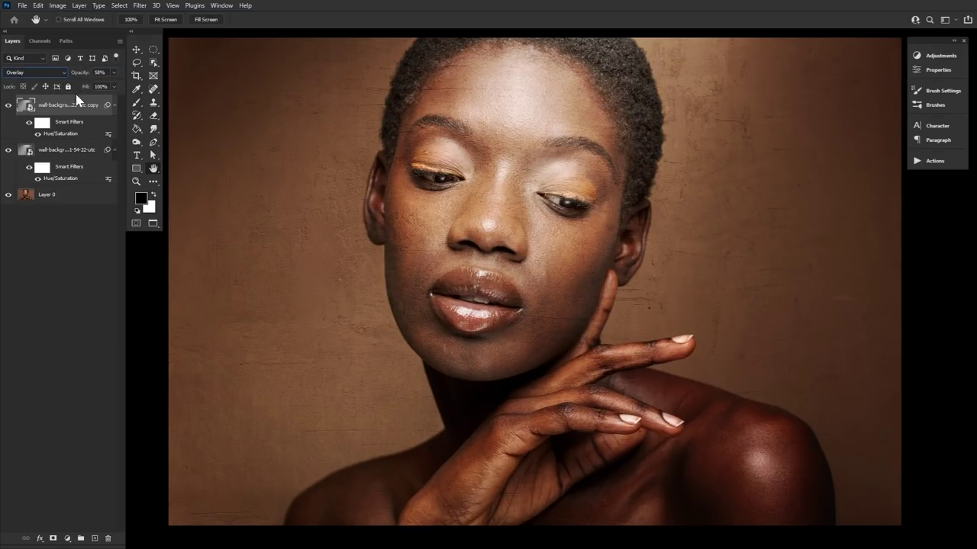
shift+click(76, 158)
key(ctrl+g)
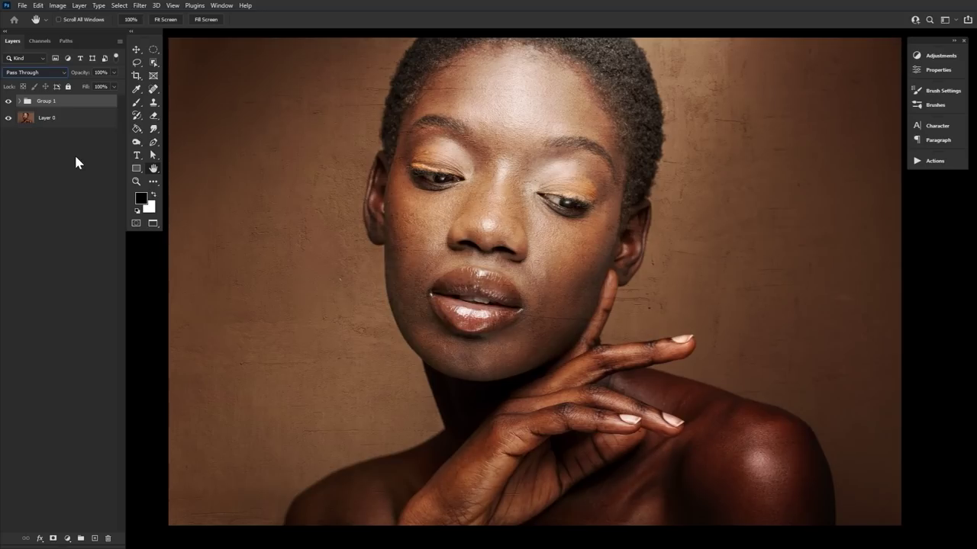
Step: Select the subject from Layer 0, add a mask to Group 1 from that selection and invert it so only the background is textured
click(80, 119)
click(153, 63)
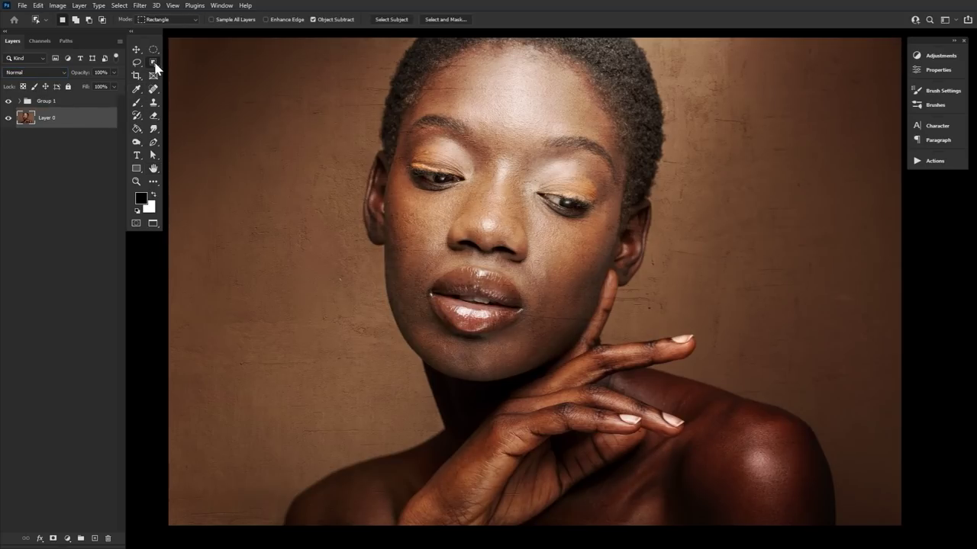
click(377, 20)
click(96, 102)
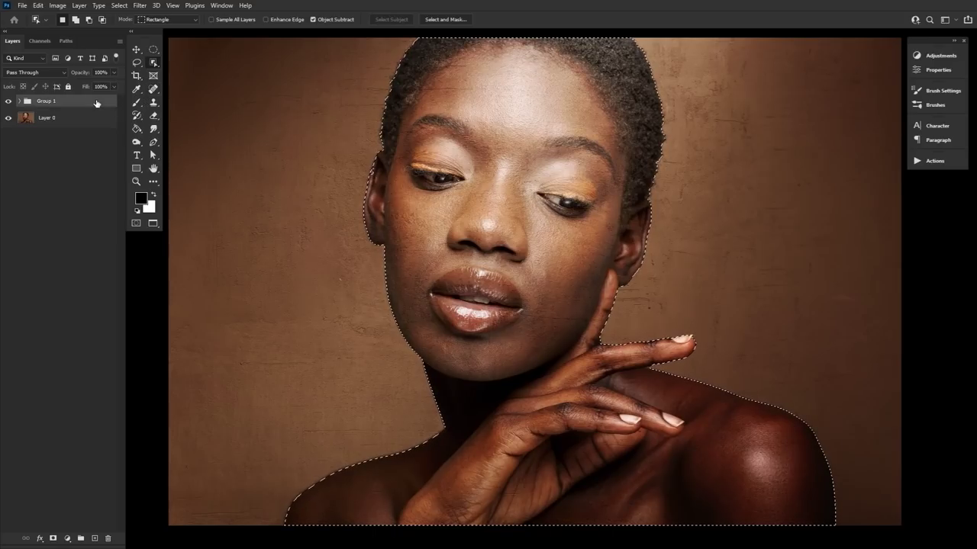
click(49, 538)
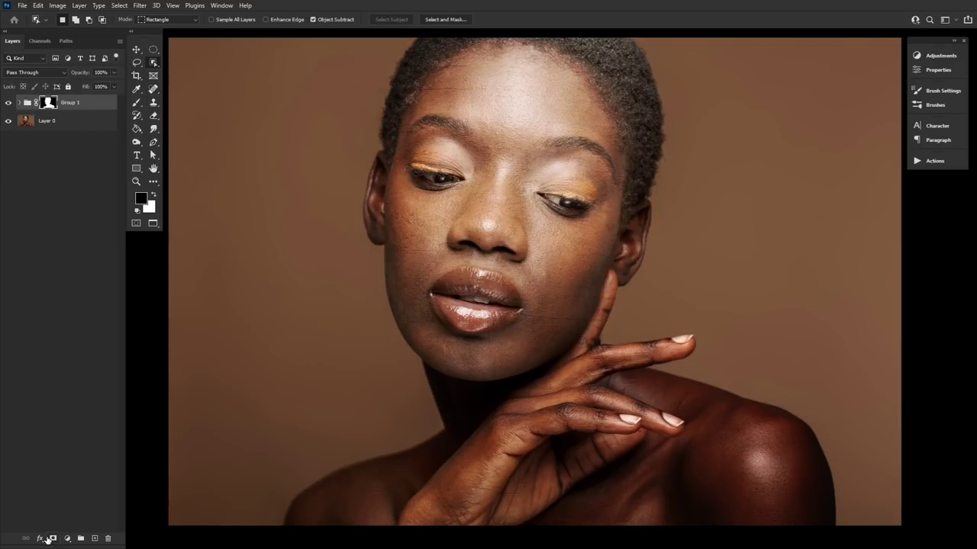
key(ctrl+i)
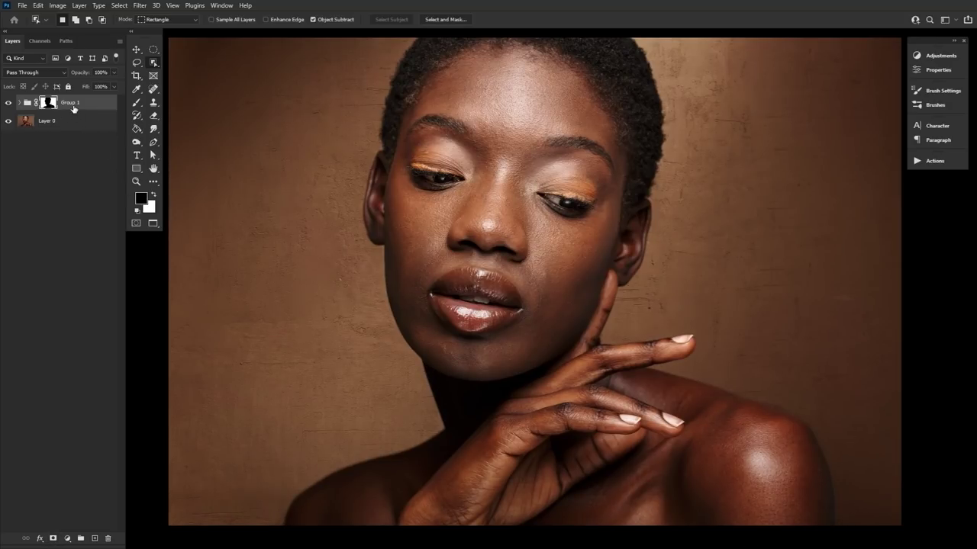
Step: Choose the Brush tool for Group 1's mask and reduce its size to 400 px
click(137, 101)
key(bracketleft)
key(bracketleft)
key(bracketleft)
key(bracketleft)
key(bracketleft)
key(bracketleft)
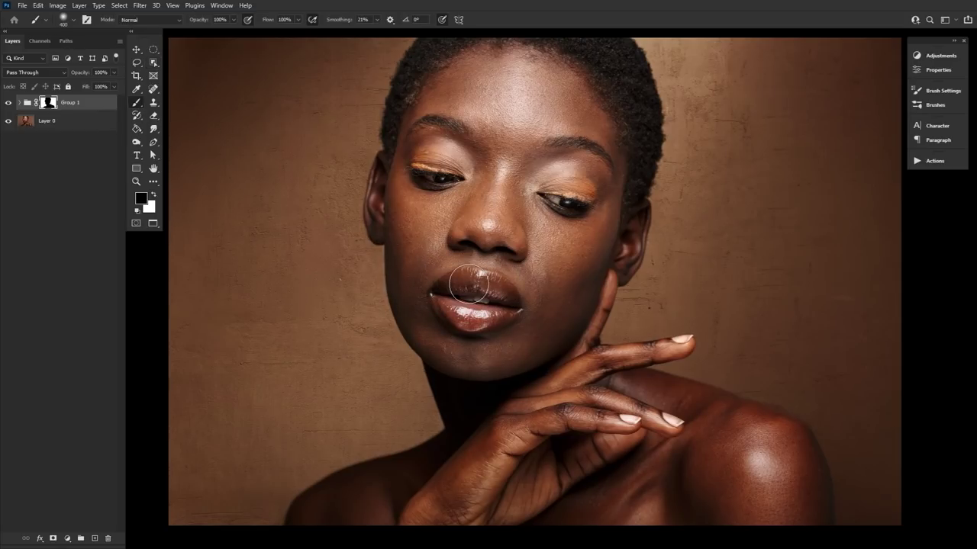
Step: Soften both wall texture layers inside Group 1 with Gaussian Blur, using a 1.9 px radius on the lower one
click(137, 182)
click(291, 522)
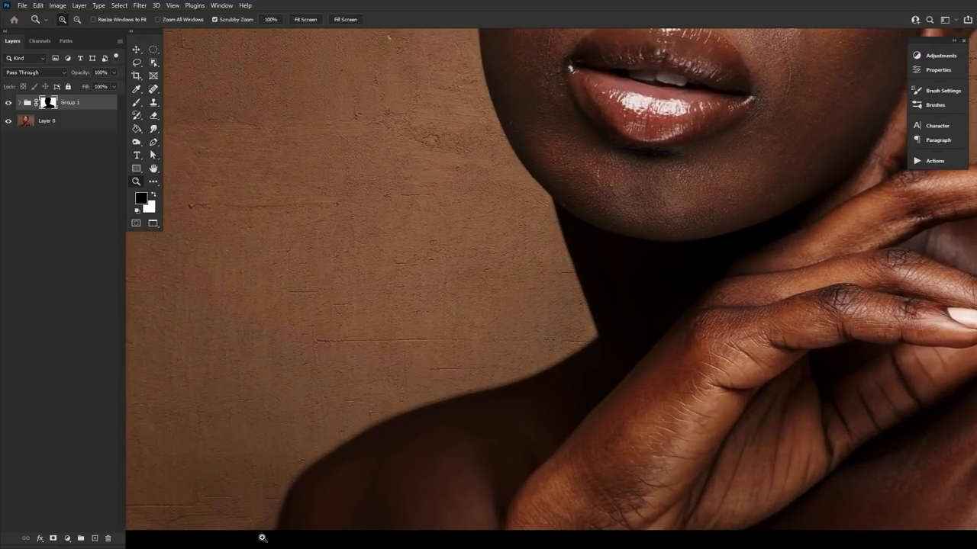
drag(280, 419, 323, 397)
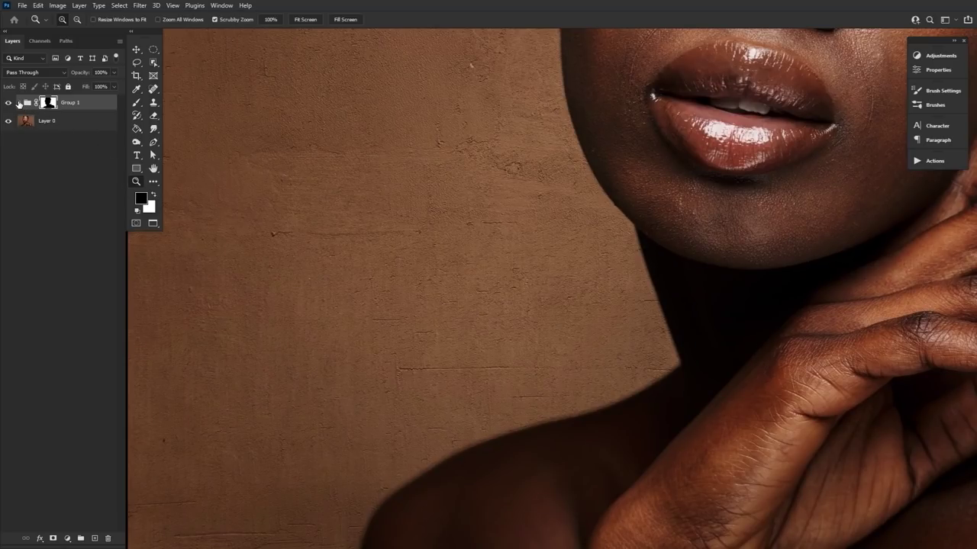
click(18, 103)
click(71, 168)
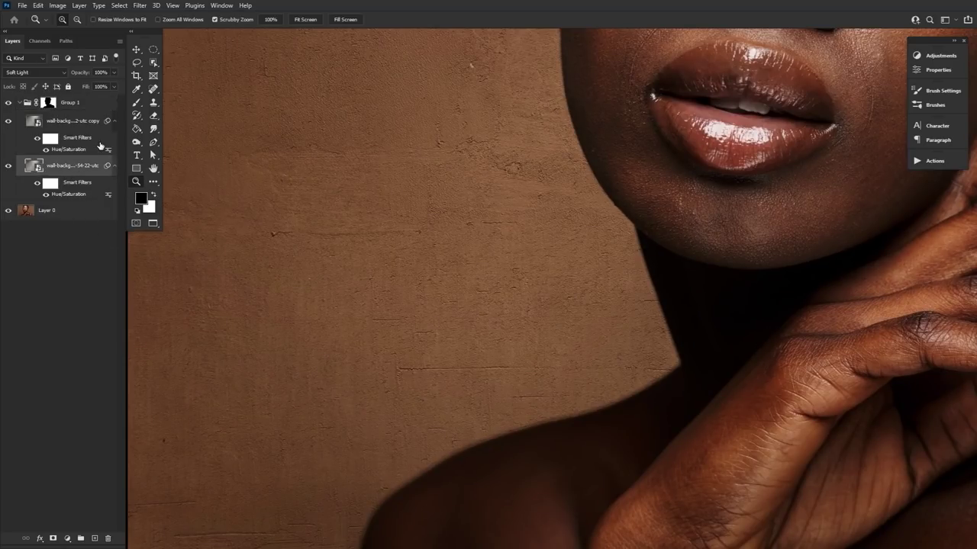
click(140, 5)
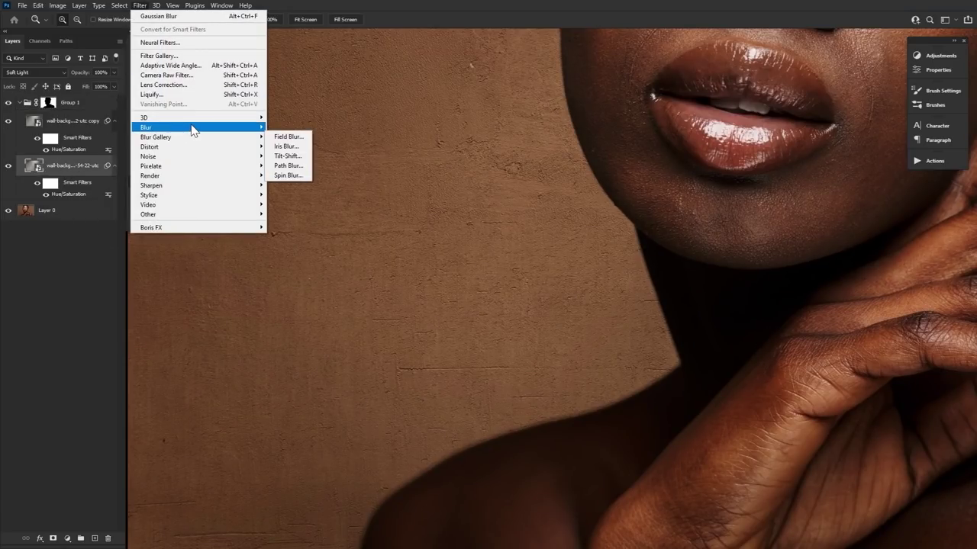
mouse_move(207, 127)
click(309, 168)
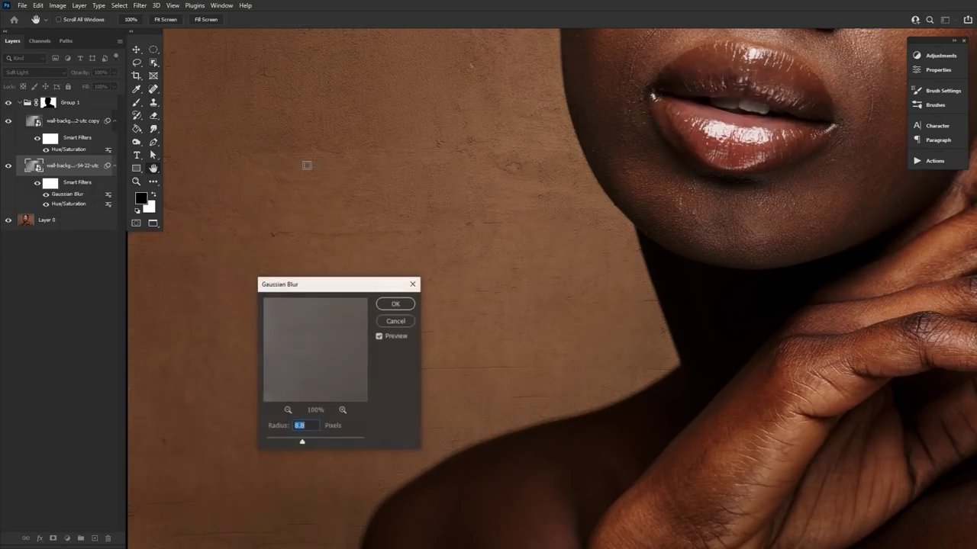
drag(333, 283, 252, 200)
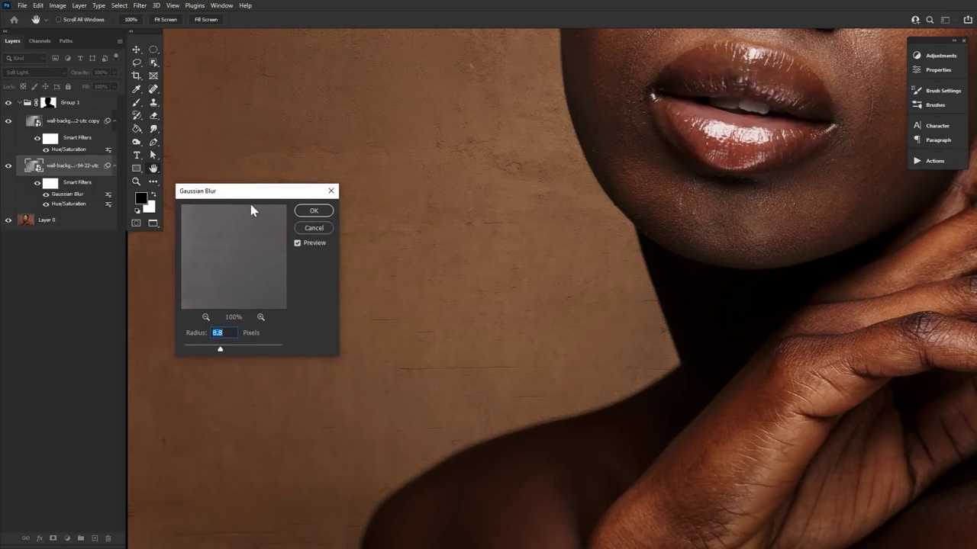
drag(213, 351, 191, 354)
click(313, 210)
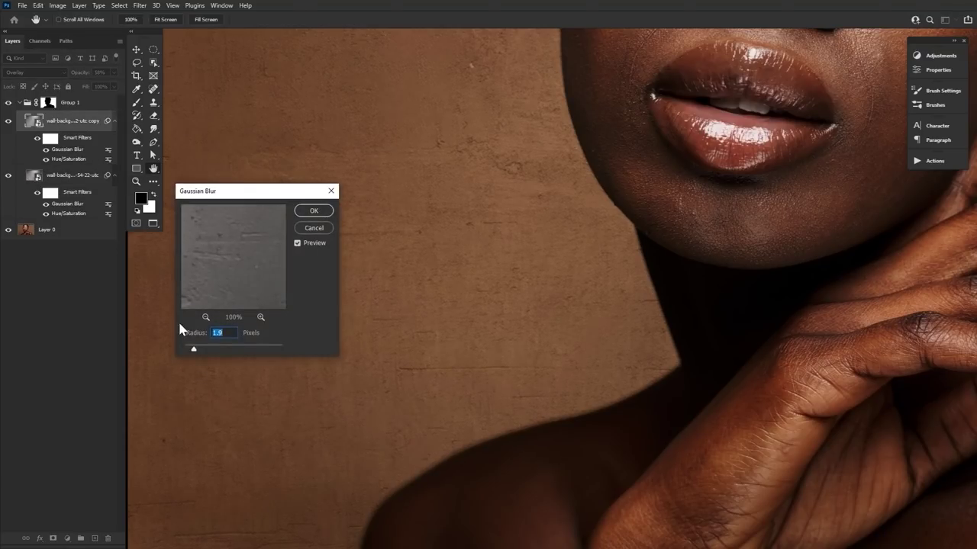
drag(193, 349, 198, 350)
click(320, 214)
Step: Collapse Group 1 and compare the full portrait with and without the background texture
drag(508, 279, 452, 299)
click(702, 239)
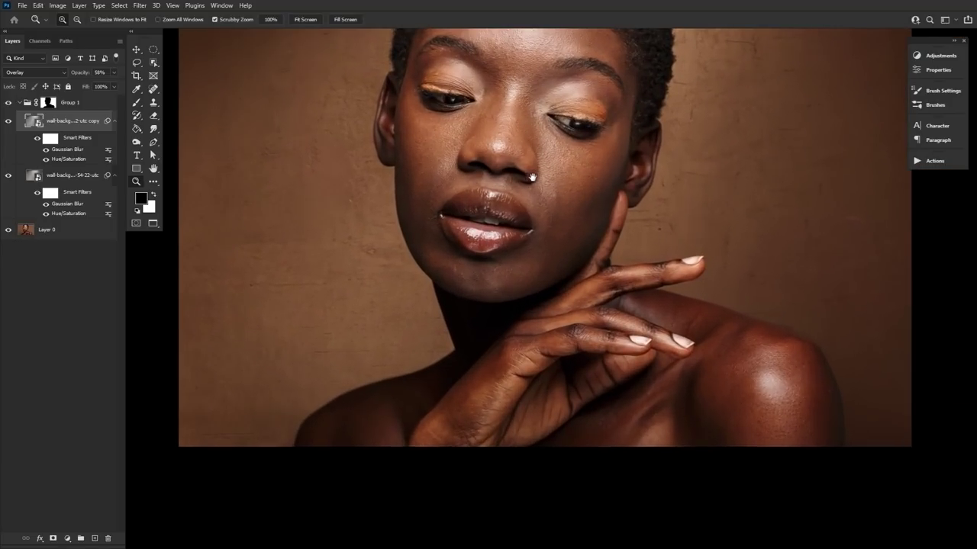
drag(532, 178, 524, 265)
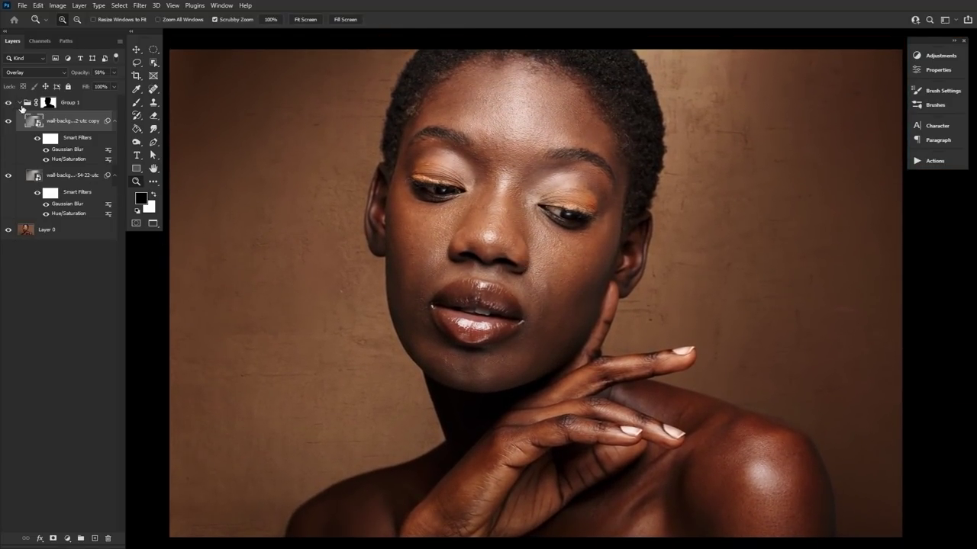
click(19, 103)
click(9, 103)
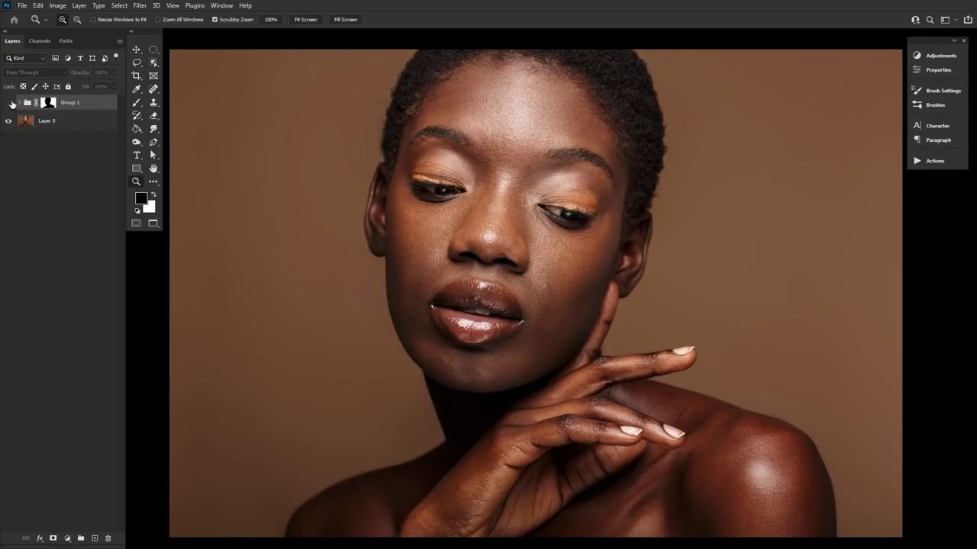
click(9, 103)
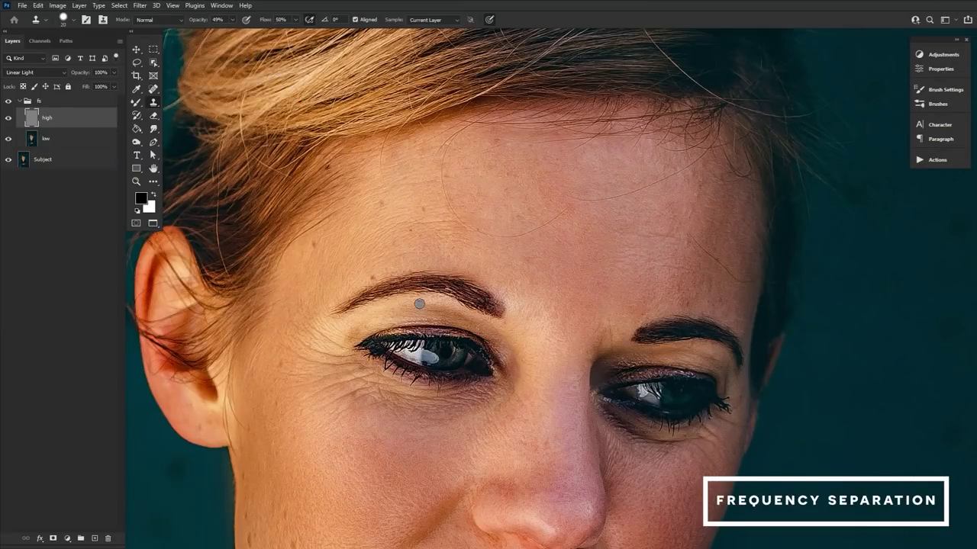
Step: Clone over blemishes around the woman's nose and cheek on the high layer with a 15 px Clone Stamp
scroll(523, 338, down, 4)
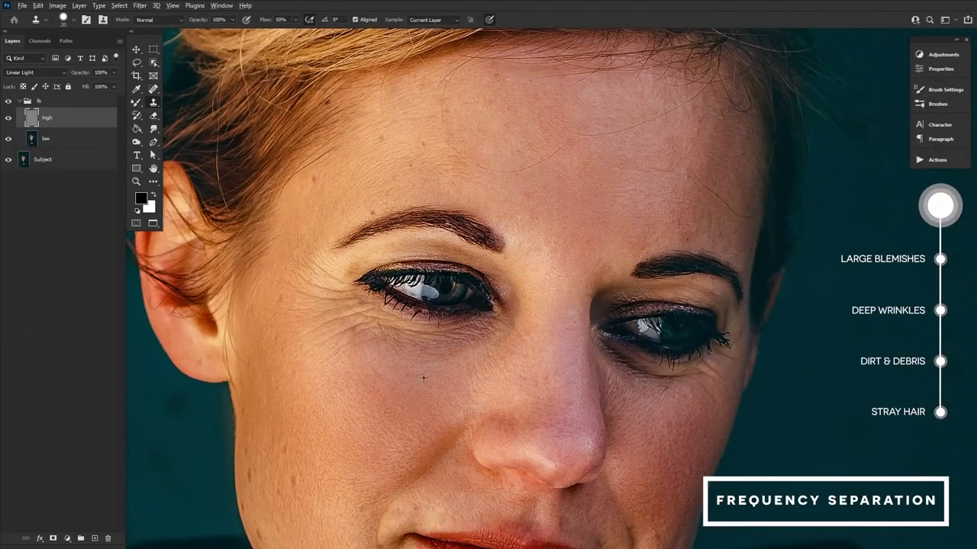
drag(553, 423, 416, 474)
drag(522, 478, 525, 355)
scroll(419, 462, left, 4)
scroll(398, 356, up, 5)
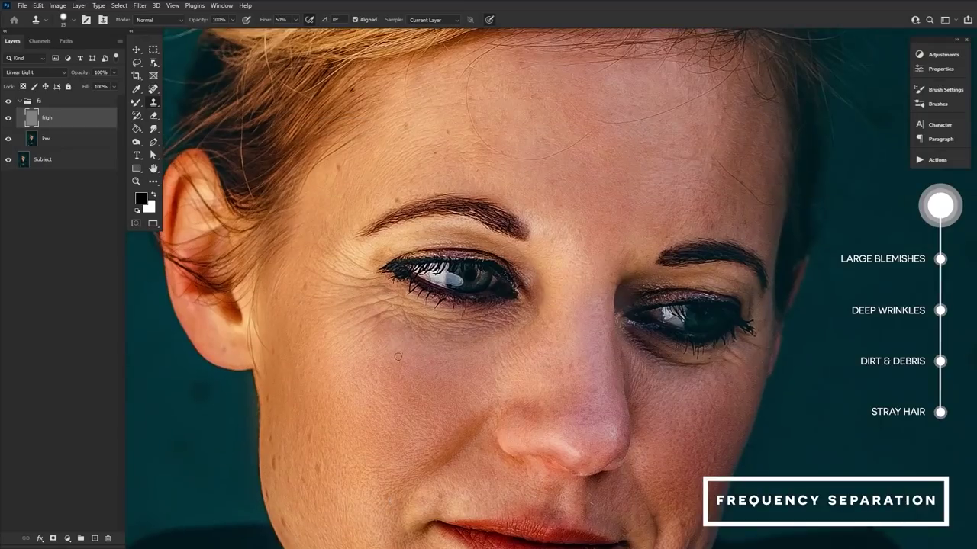
scroll(510, 305, up, 3)
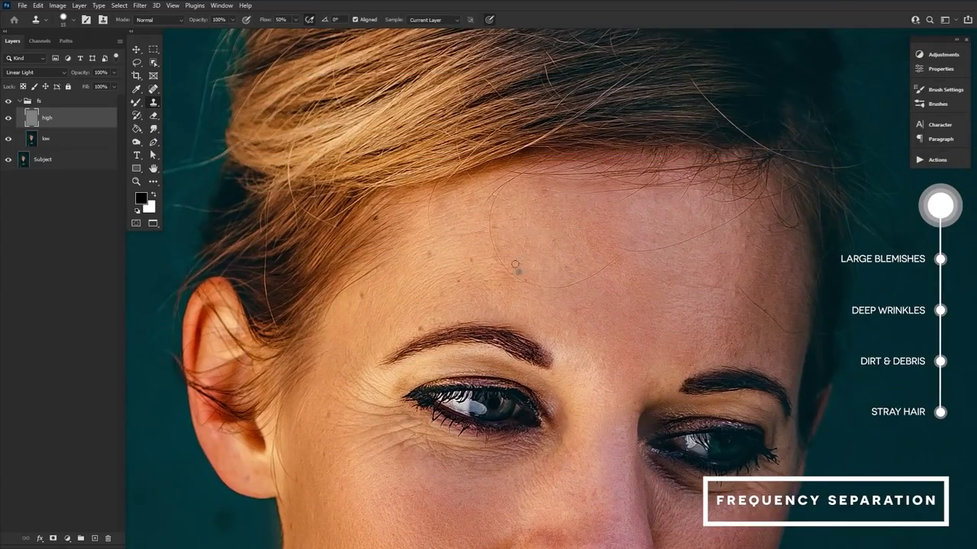
Step: Enlarge the Clone Stamp to 40 px, lower its opacity to 60% and reduce its flow for the under-eye wrinkles
scroll(443, 325, down, 3)
key(bracketright)
key(bracketright)
key(bracketright)
key(bracketright)
key(bracketright)
drag(199, 21, 178, 22)
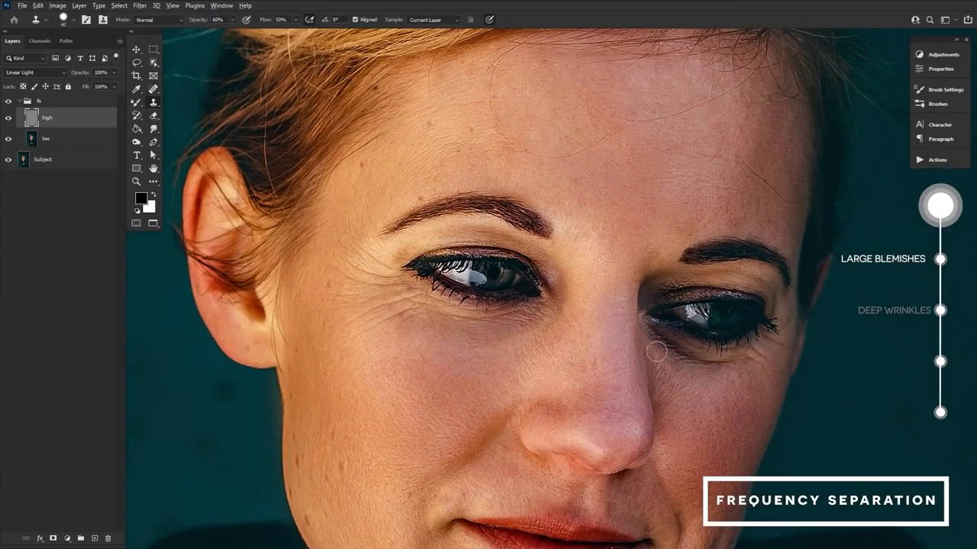
drag(265, 20, 259, 22)
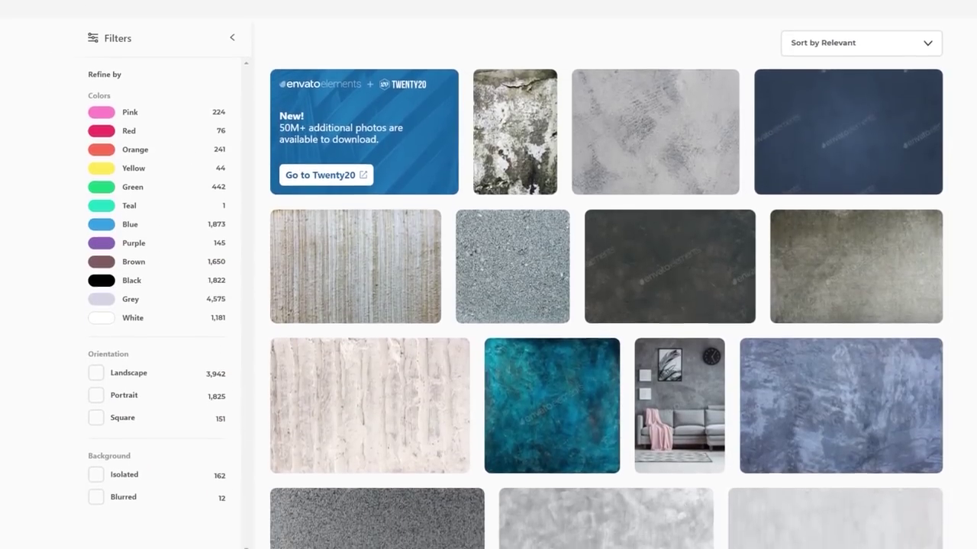
Step: Browse the concrete and wall texture photos on Envato Elements
scroll(606, 305, down, 2)
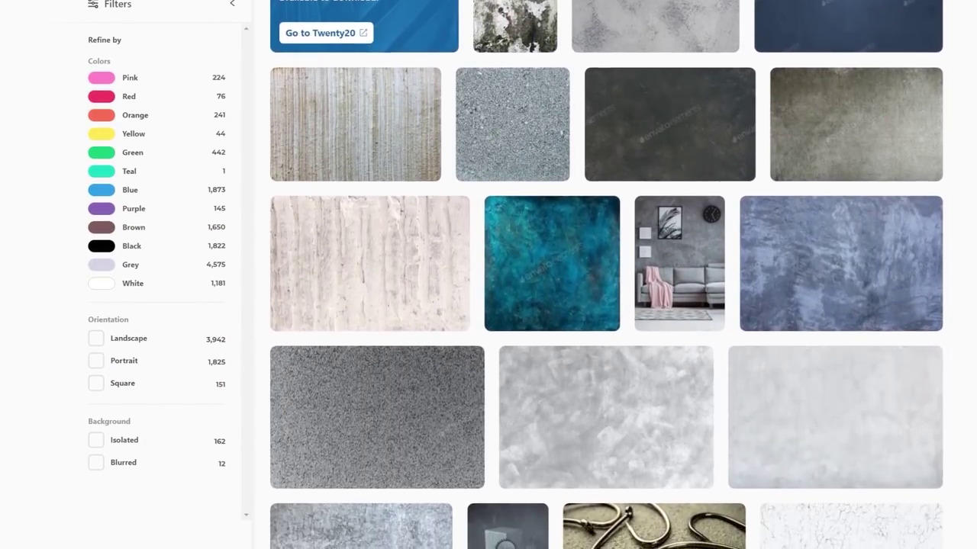
scroll(607, 306, down, 2)
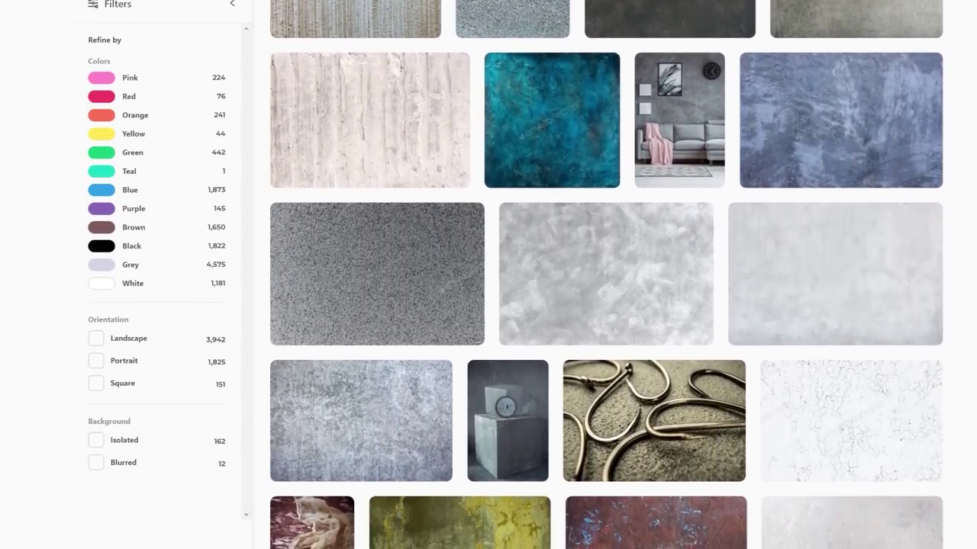
scroll(607, 305, down, 2)
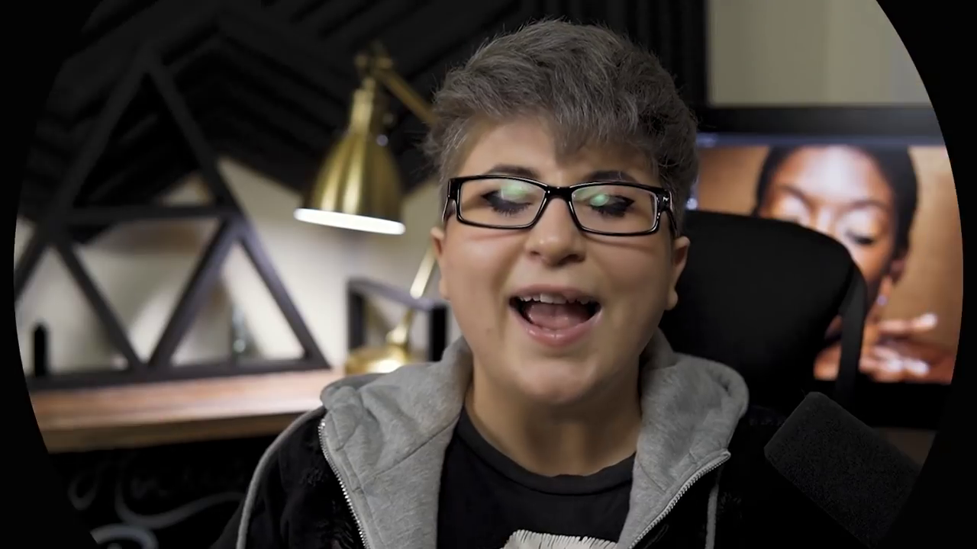